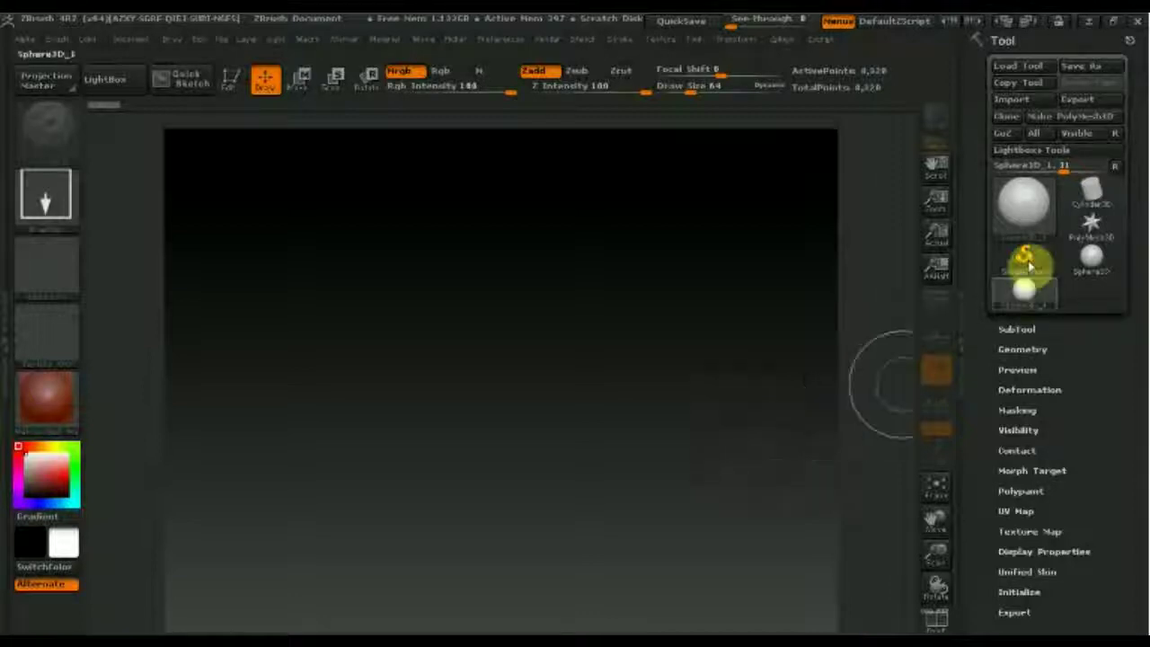
# Step: Draw a Sphere3D on the canvas, convert it with Make PolyMesh3D, and turn on Floor
pyautogui.click(1014, 215)
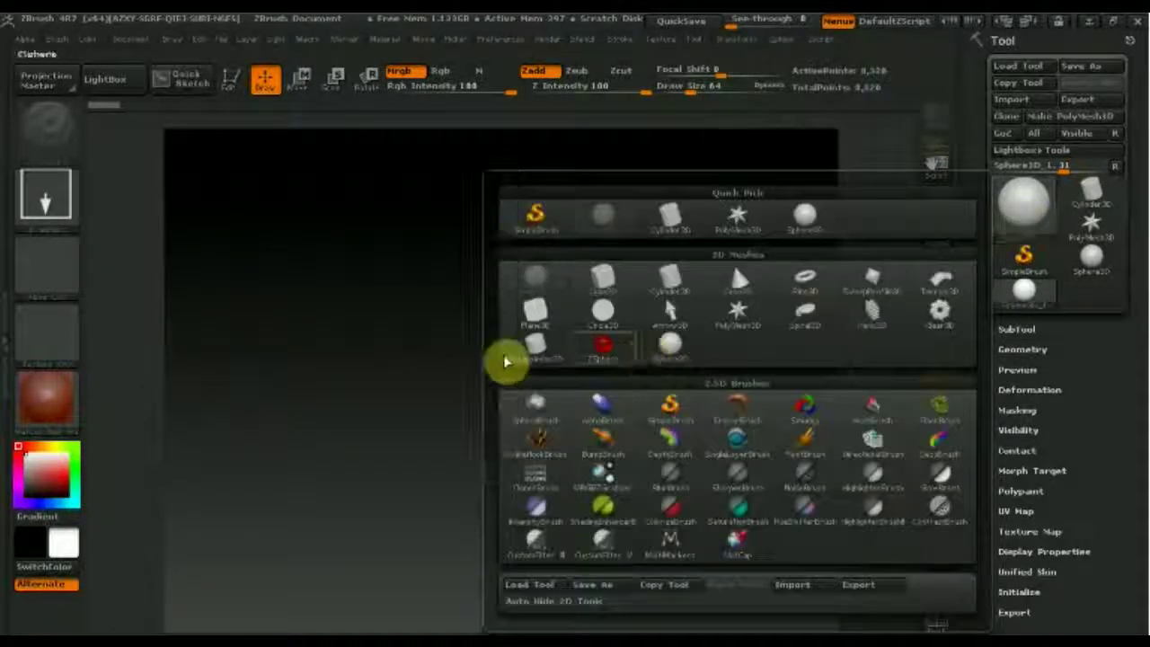
pyautogui.click(540, 282)
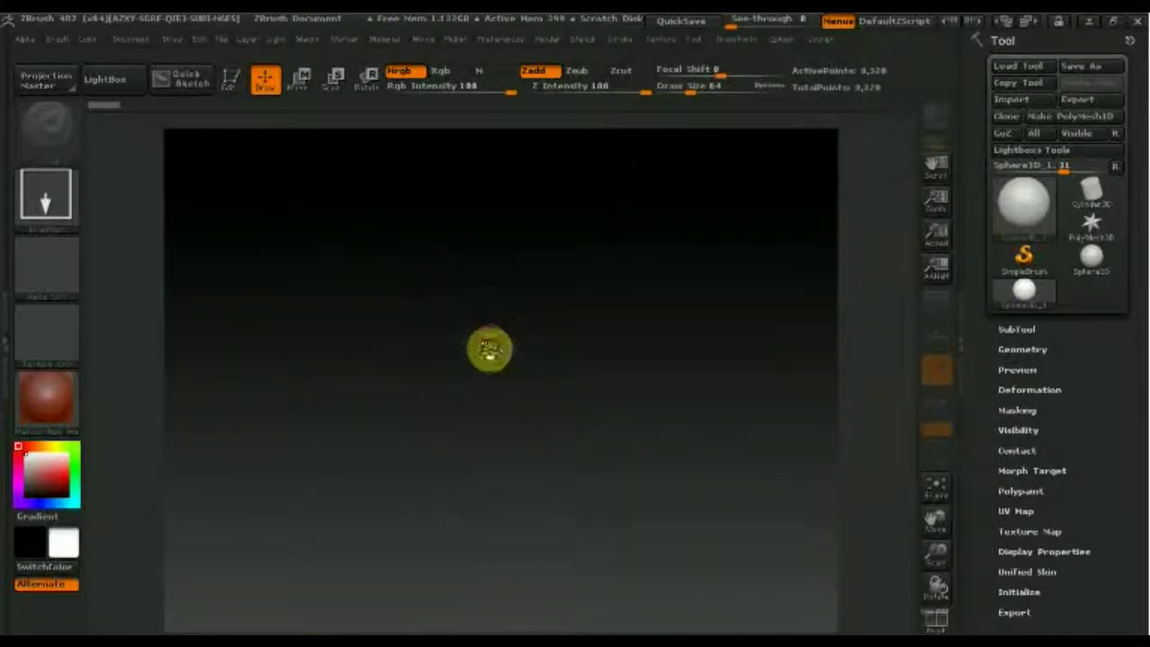
pyautogui.moveTo(488, 347); pyautogui.dragTo(438, 380)
pyautogui.click(234, 81)
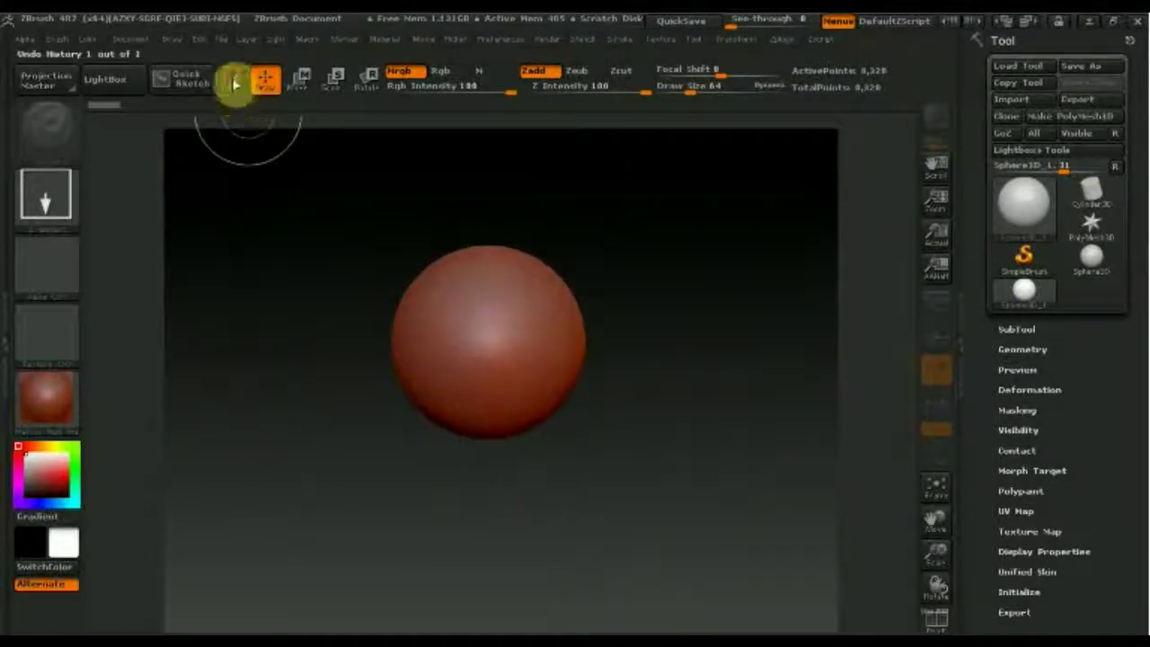
pyautogui.click(1078, 116)
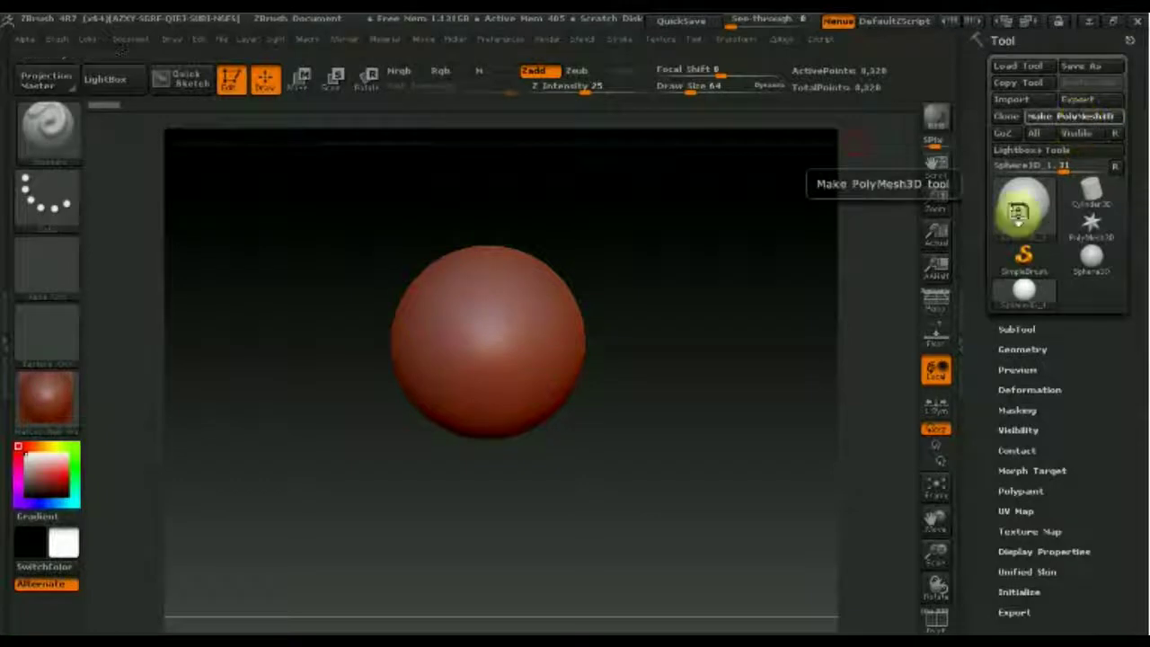
pyautogui.click(936, 338)
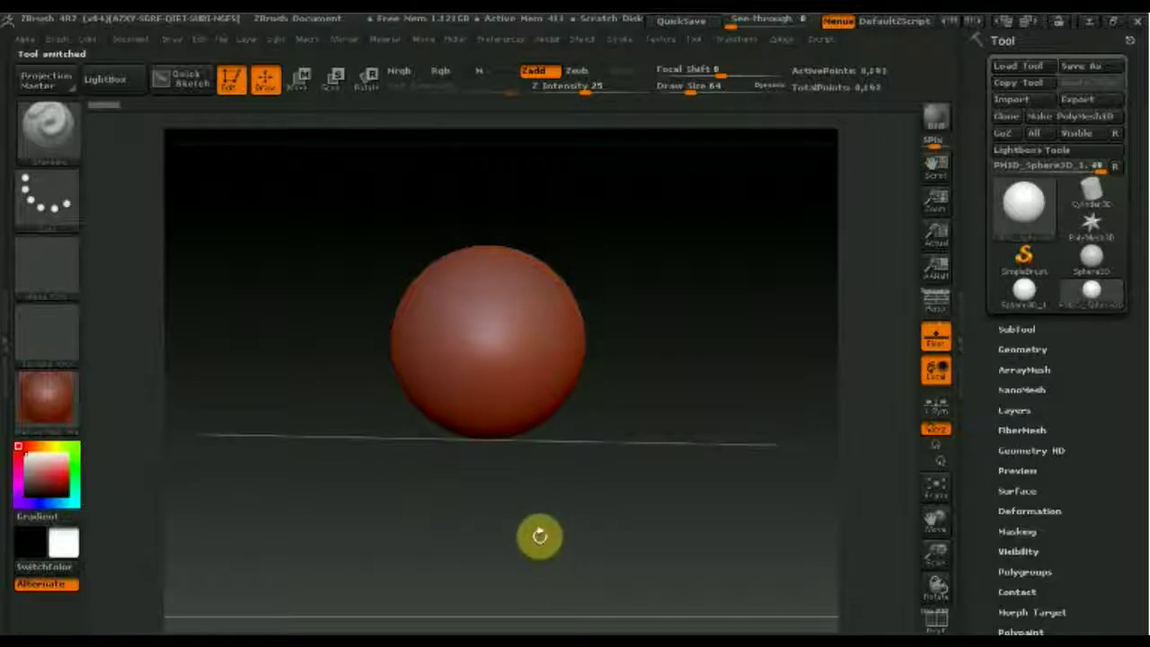
# Step: After checking the floor in perspective, switch Floor off and bring up the brush palette
pyautogui.moveTo(500, 521)
pyautogui.mouseDown()
pyautogui.moveTo(543, 539)
pyautogui.moveTo(616, 539)
pyautogui.moveTo(627, 564)
pyautogui.moveTo(624, 542)
pyautogui.mouseUp()
pyautogui.moveTo(623, 581); pyautogui.dragTo(622, 560)
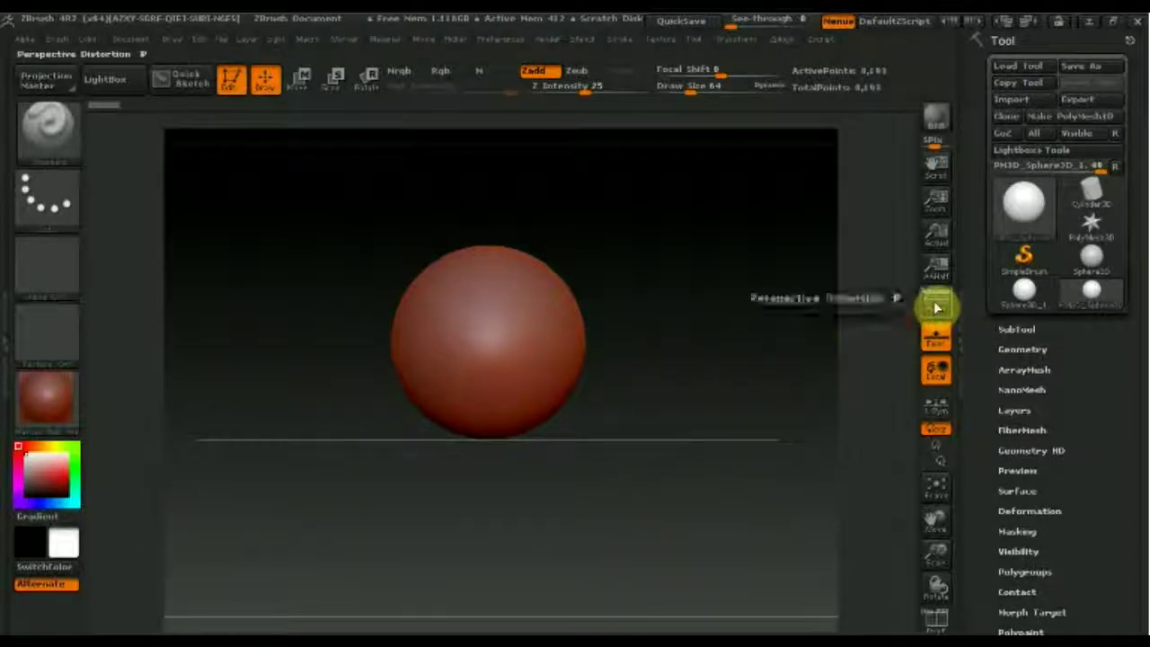
pyautogui.click(935, 341)
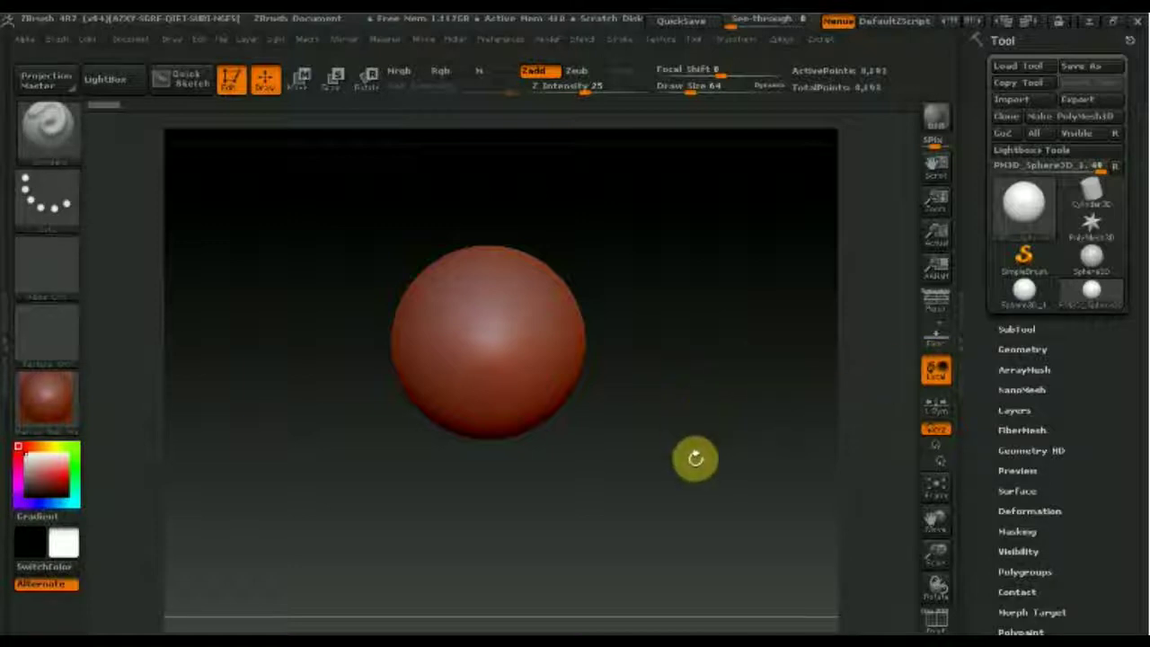
pyautogui.click(45, 133)
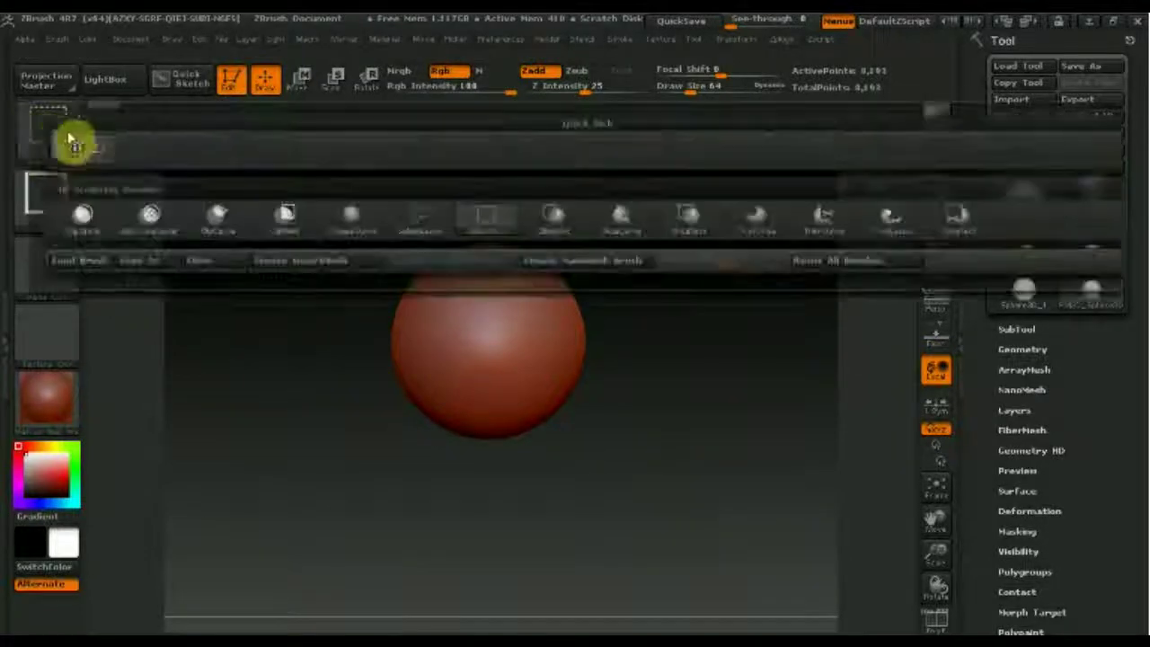
# Step: Cut the sphere with TrimRect down to a thin flat slab facing the camera
pyautogui.click(952, 232)
pyautogui.keyDown('ctrl'); pyautogui.keyDown('shift'); pyautogui.moveTo(655, 510); pyautogui.dragTo(537, 218); pyautogui.keyUp('shift'); pyautogui.keyUp('ctrl')
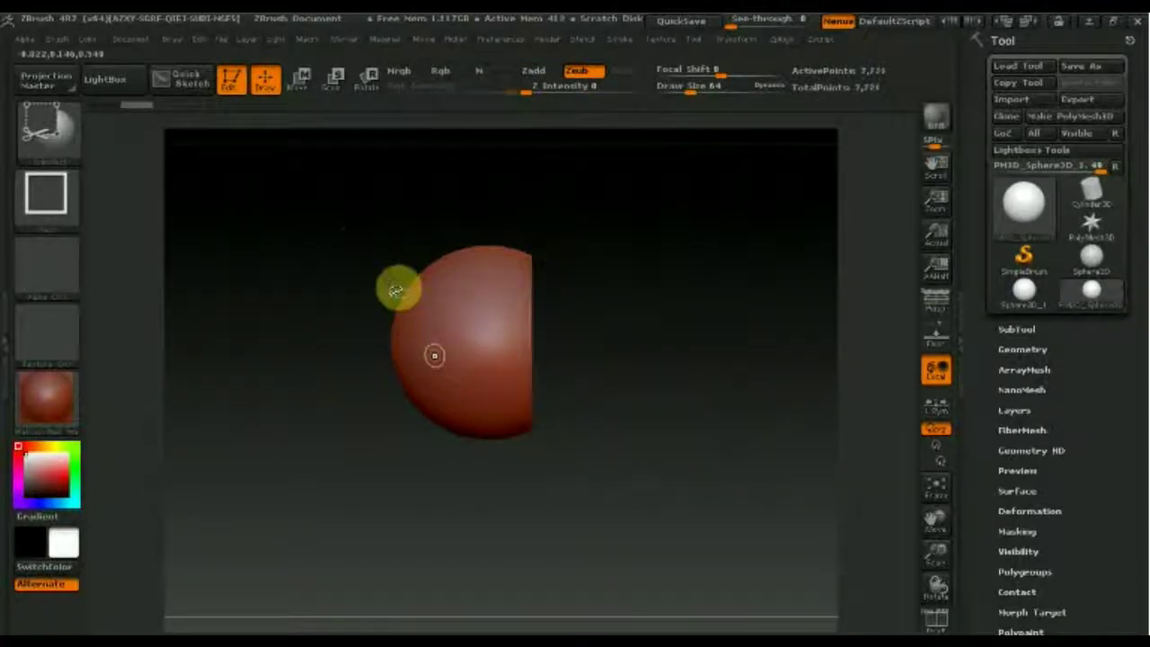
pyautogui.moveTo(325, 228)
pyautogui.keyDown('ctrl'); pyautogui.keyDown('shift'); pyautogui.mouseDown()
pyautogui.moveTo(454, 452)
pyautogui.moveTo(457, 495)
pyautogui.mouseUp(); pyautogui.keyUp('shift'); pyautogui.keyUp('ctrl')
pyautogui.moveTo(567, 510)
pyautogui.mouseDown()
pyautogui.moveTo(465, 513)
pyautogui.moveTo(535, 513)
pyautogui.mouseUp()
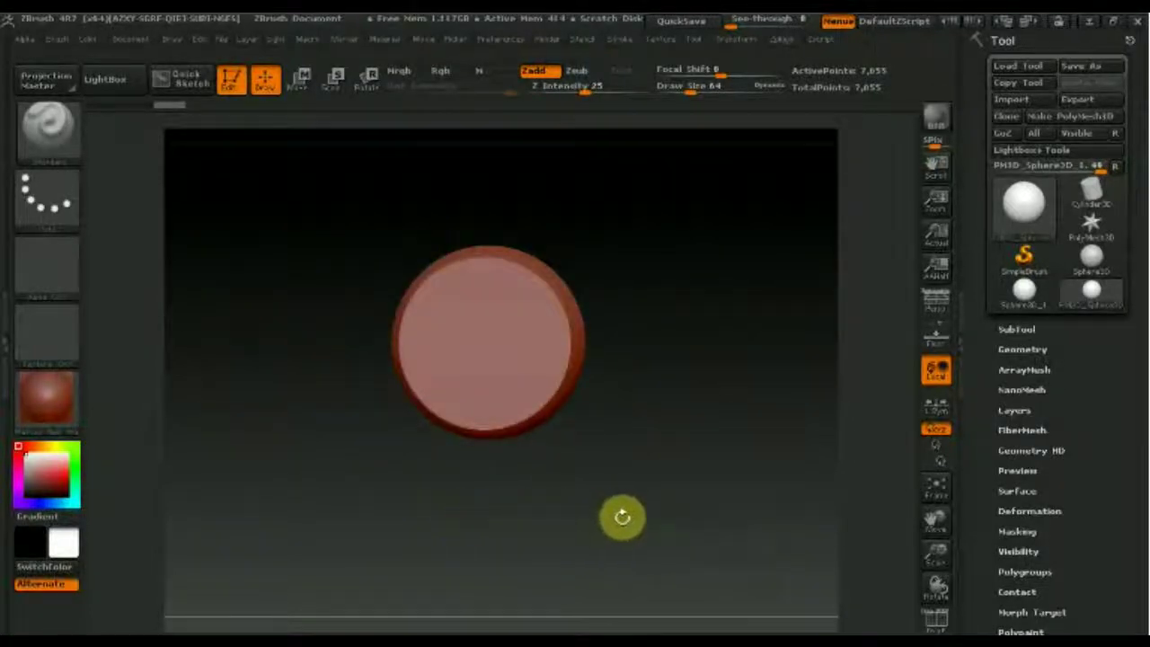
pyautogui.moveTo(623, 516); pyautogui.dragTo(622, 519)
# Step: Switch to TrimCurve and slice both sides of the slab at an angle
pyautogui.hotkey('ctrl', 'shift')
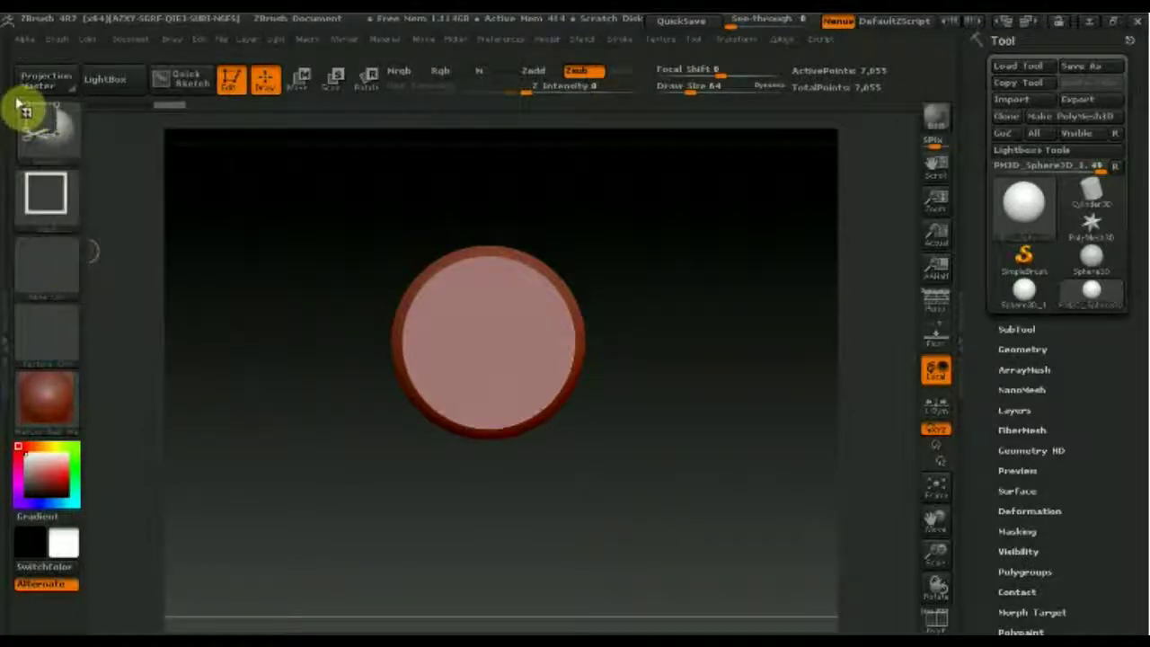
pyautogui.click(45, 126)
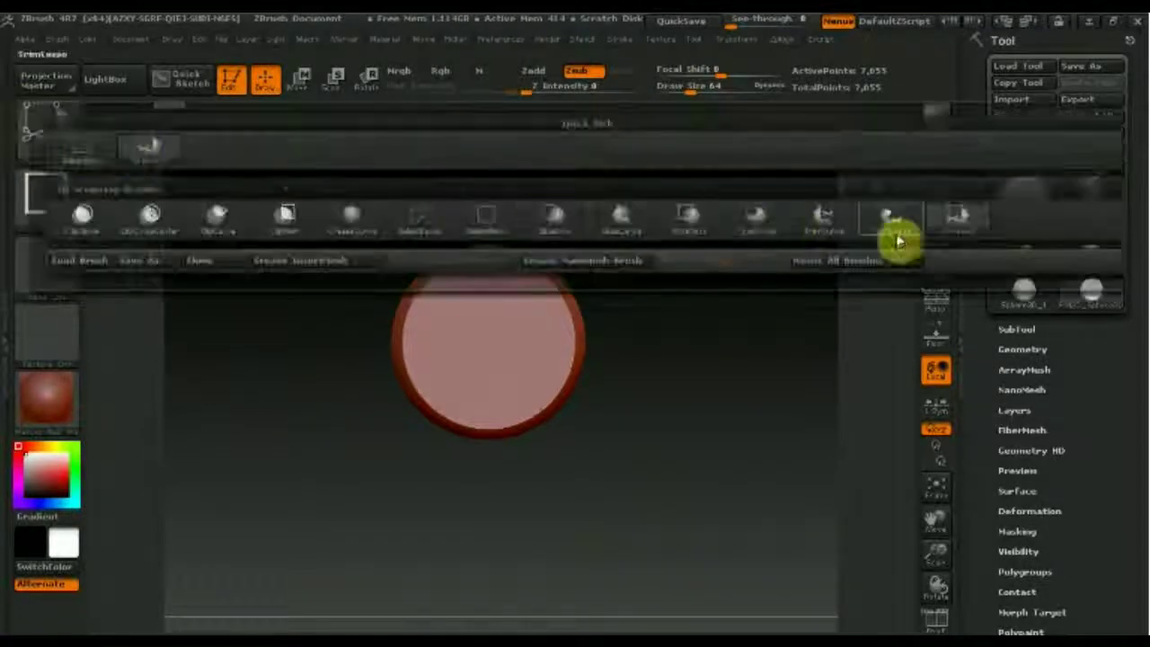
pyautogui.click(827, 223)
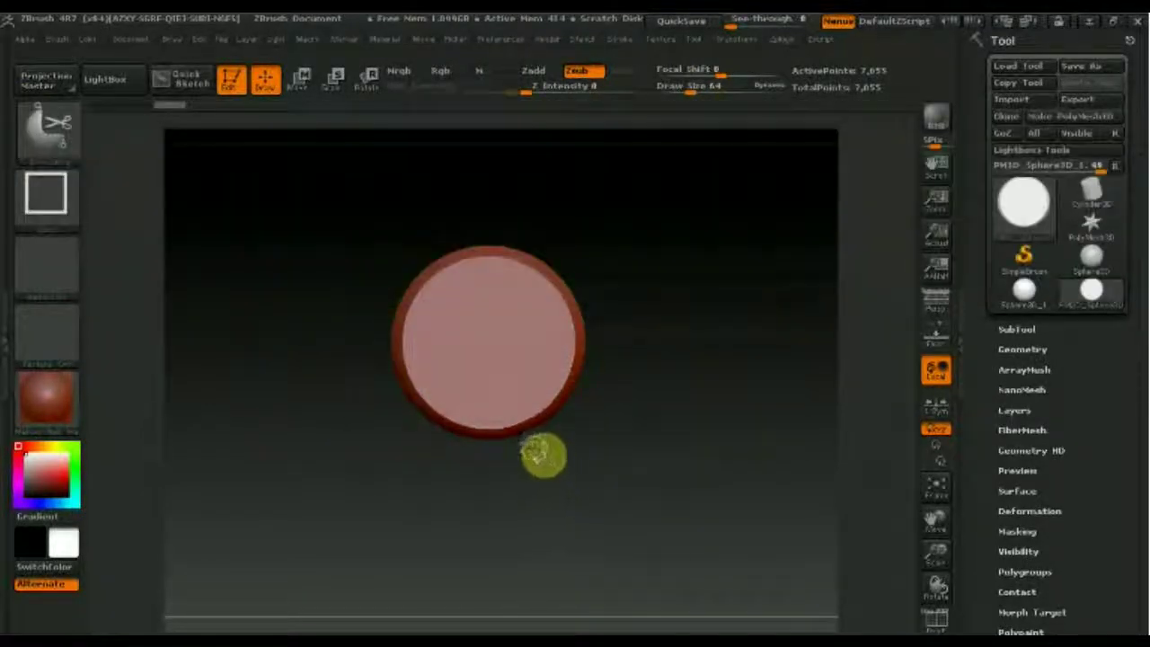
pyautogui.hotkey('ctrl', 'shift')
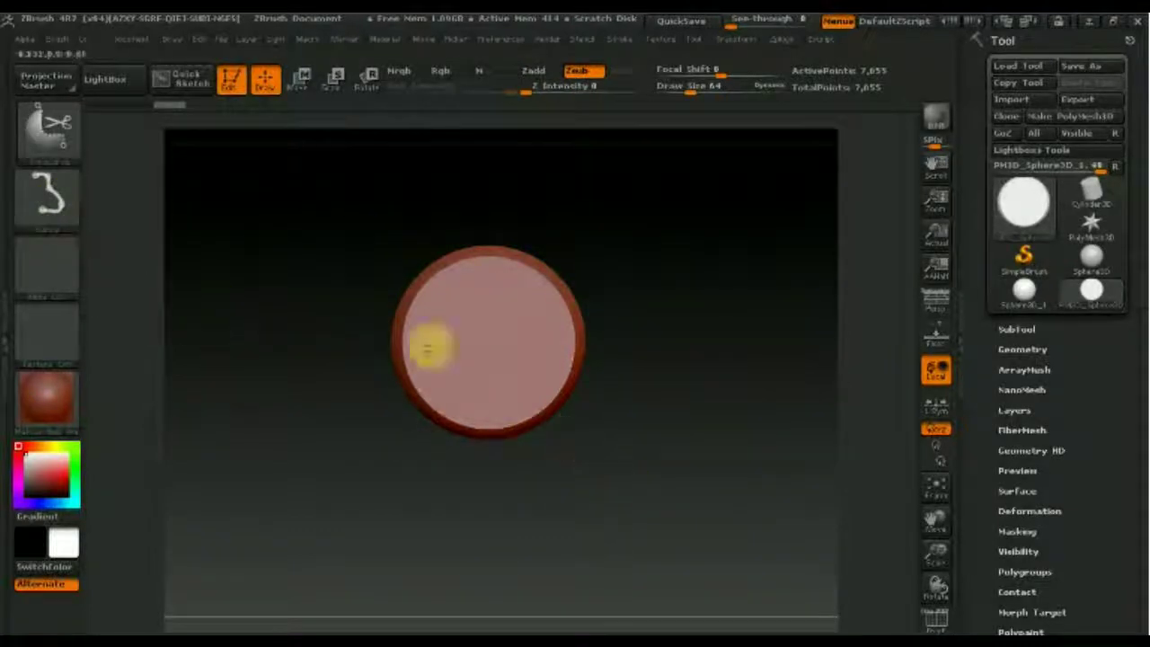
pyautogui.moveTo(570, 217)
pyautogui.keyDown('ctrl'); pyautogui.keyDown('shift'); pyautogui.mouseDown()
pyautogui.moveTo(566, 385)
pyautogui.moveTo(535, 483)
pyautogui.moveTo(546, 500)
pyautogui.mouseUp(); pyautogui.keyUp('shift'); pyautogui.keyUp('ctrl')
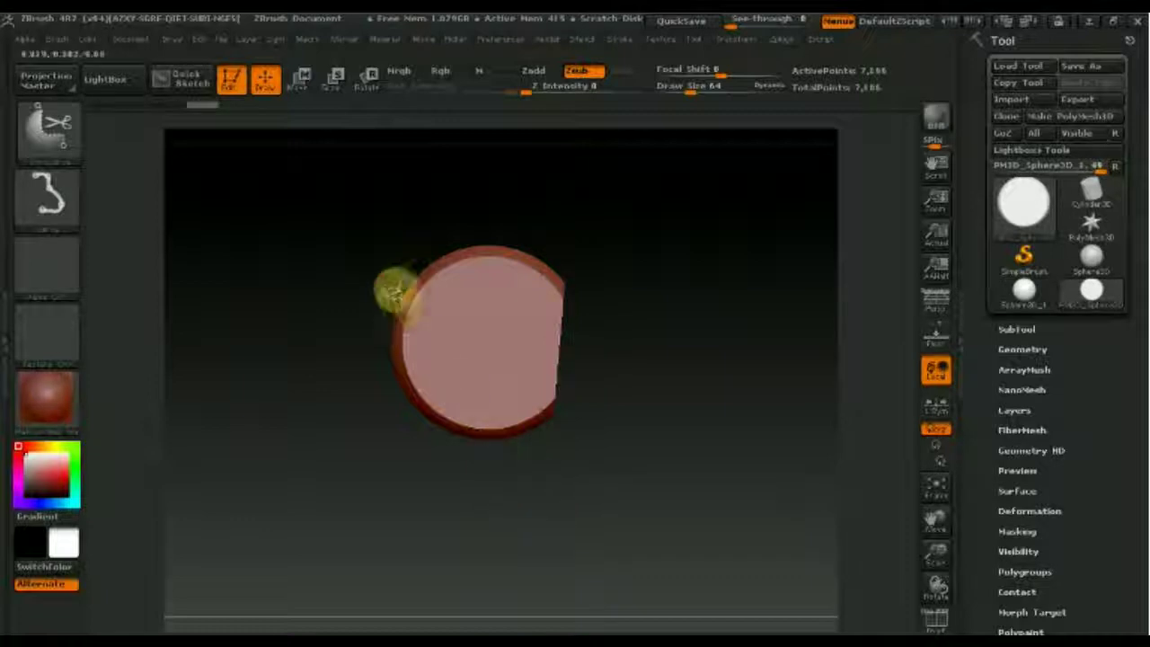
pyautogui.moveTo(456, 465)
pyautogui.keyDown('ctrl'); pyautogui.keyDown('shift'); pyautogui.mouseDown()
pyautogui.moveTo(390, 246)
pyautogui.moveTo(411, 257)
pyautogui.mouseUp(); pyautogui.keyUp('shift'); pyautogui.keyUp('ctrl')
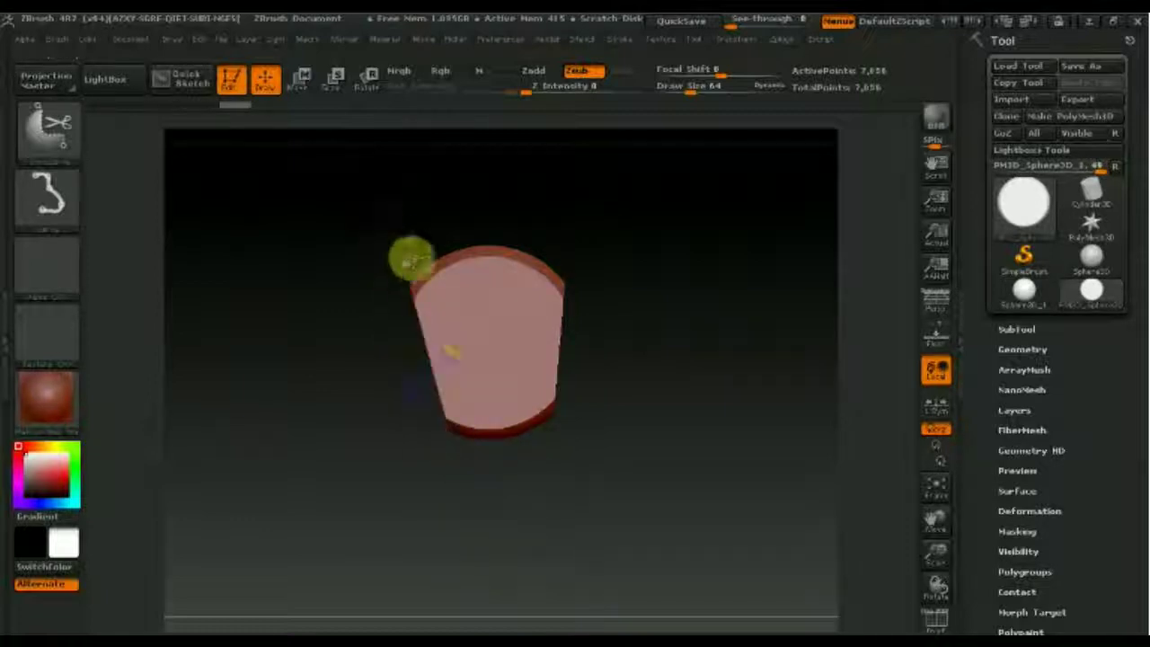
pyautogui.click(1019, 329)
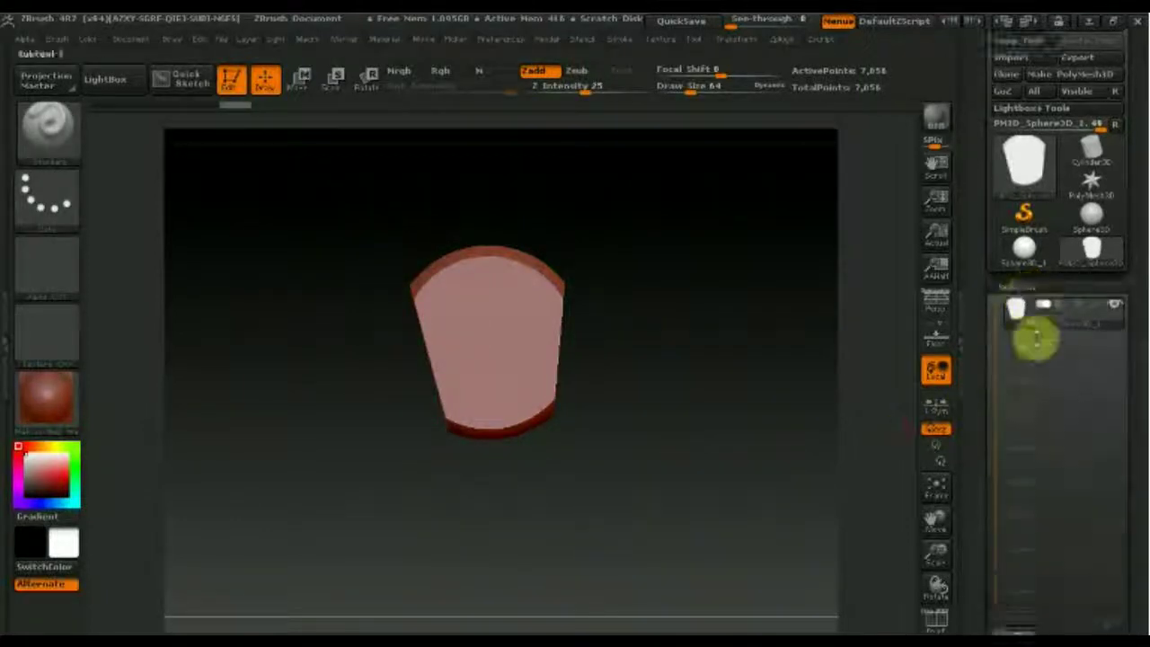
# Step: Apply Mirror And Weld from Geometry > Modify Topology, leaving a symmetric 6,666-point slab
pyautogui.scroll(-5, 1034, 333)
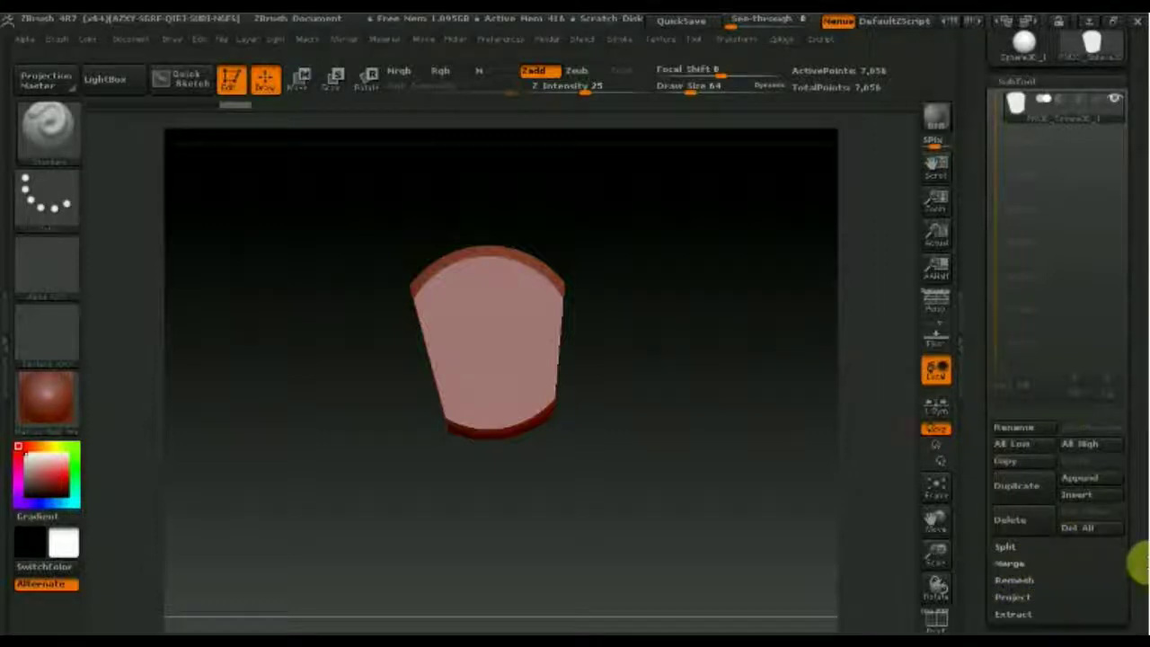
pyautogui.scroll(-5, 1126, 476)
pyautogui.click(1023, 358)
pyautogui.click(1040, 295)
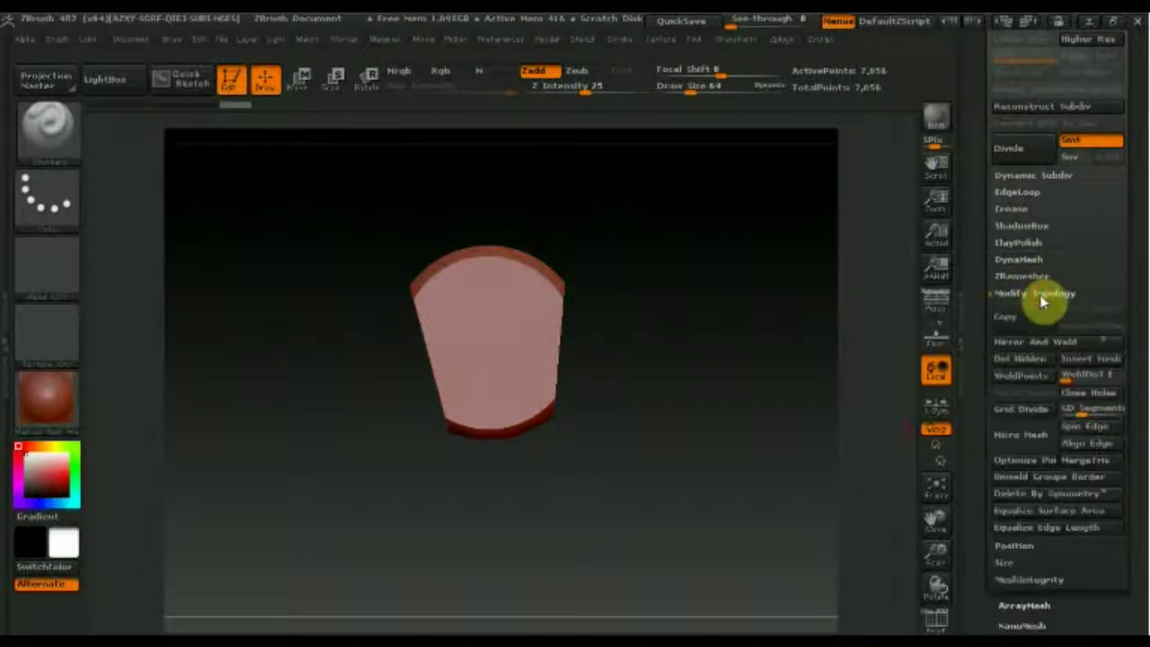
pyautogui.click(1035, 345)
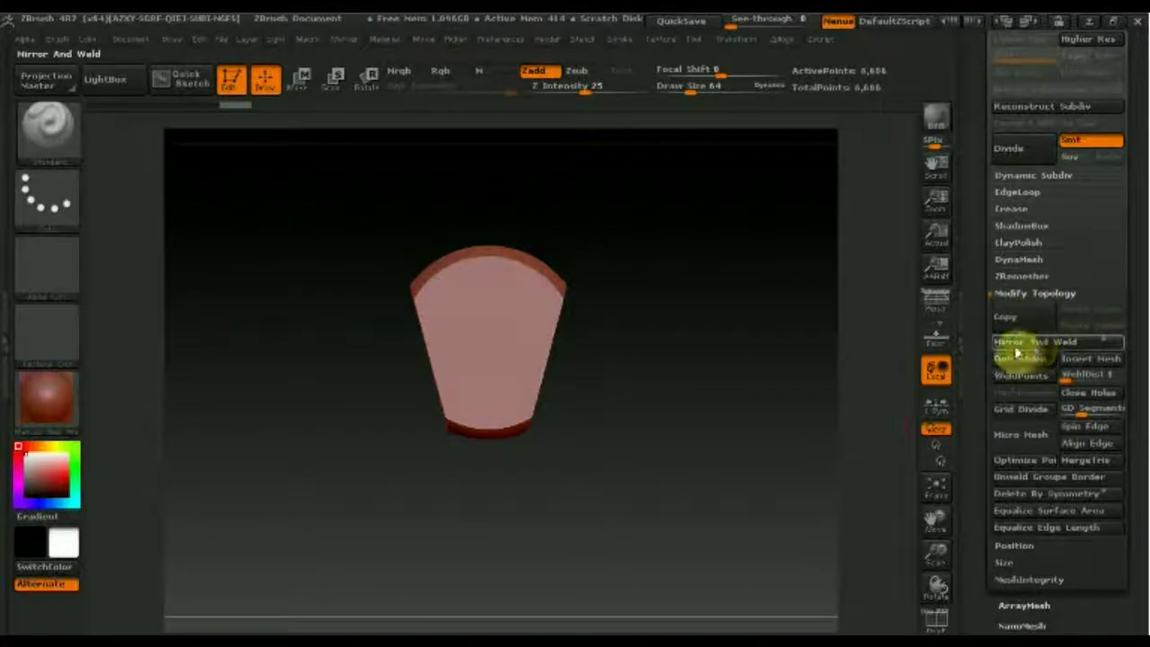
pyautogui.moveTo(644, 493)
pyautogui.mouseDown()
pyautogui.moveTo(730, 492)
pyautogui.moveTo(668, 513)
pyautogui.mouseUp()
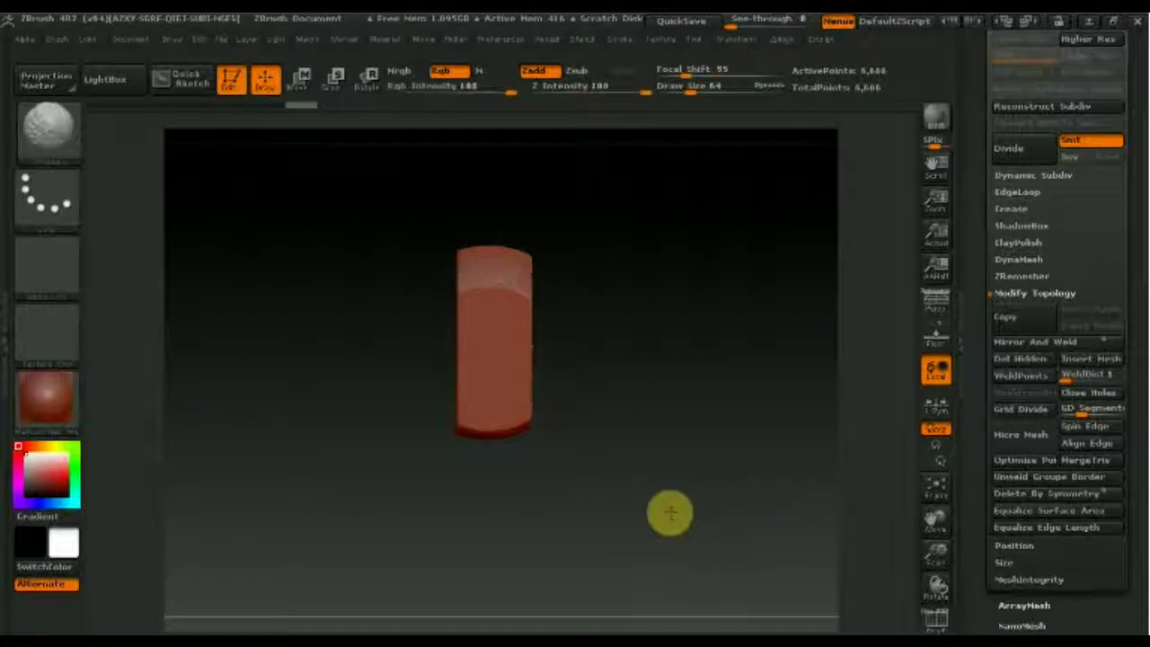
# Step: Thin the slab with a ClipCurve side cut, then mask its upper part with a rectangle
pyautogui.hotkey('ctrl', 'shift')
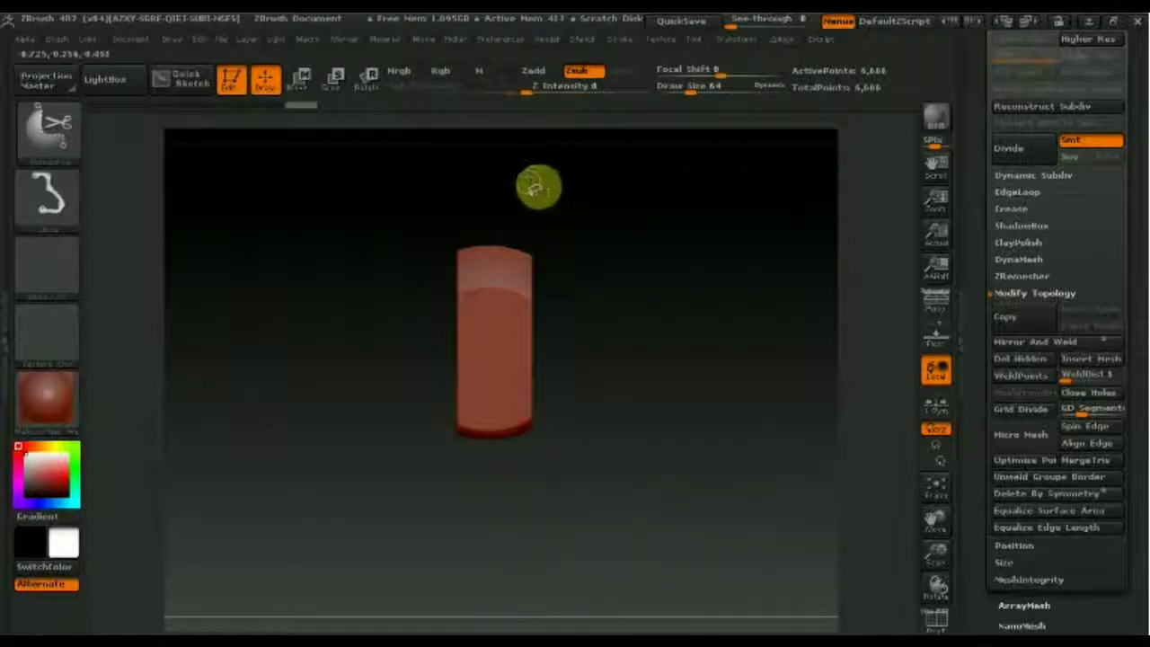
pyautogui.keyDown('ctrl'); pyautogui.keyDown('shift'); pyautogui.moveTo(534, 213); pyautogui.dragTo(490, 476); pyautogui.keyUp('shift'); pyautogui.keyUp('ctrl')
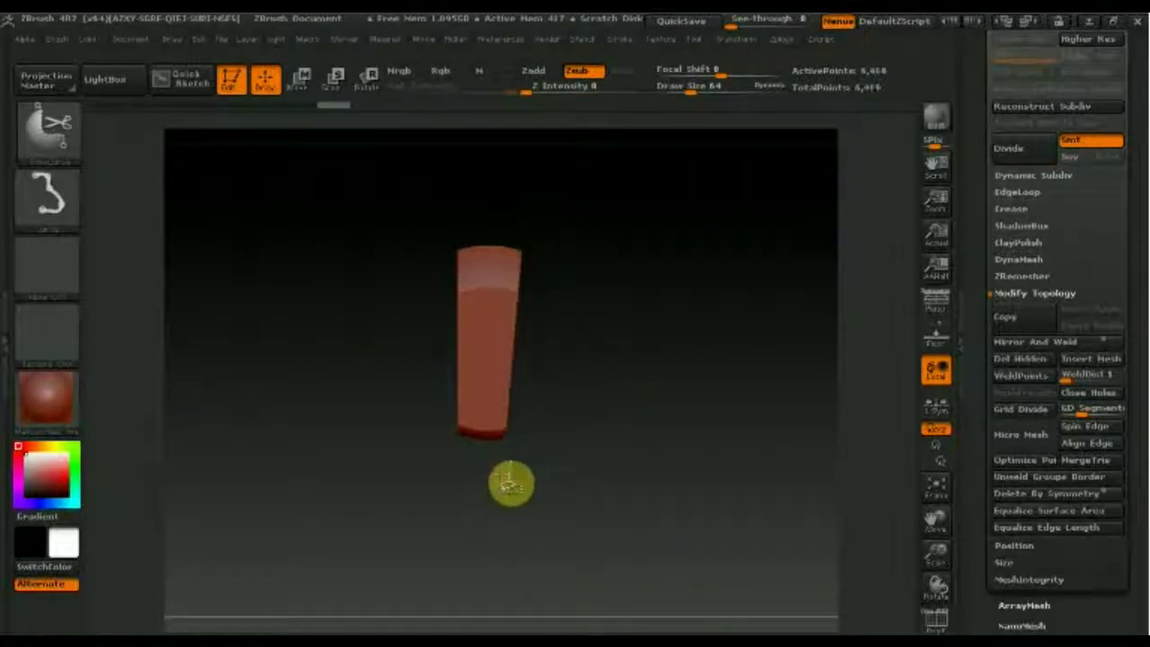
pyautogui.moveTo(577, 436); pyautogui.dragTo(485, 440)
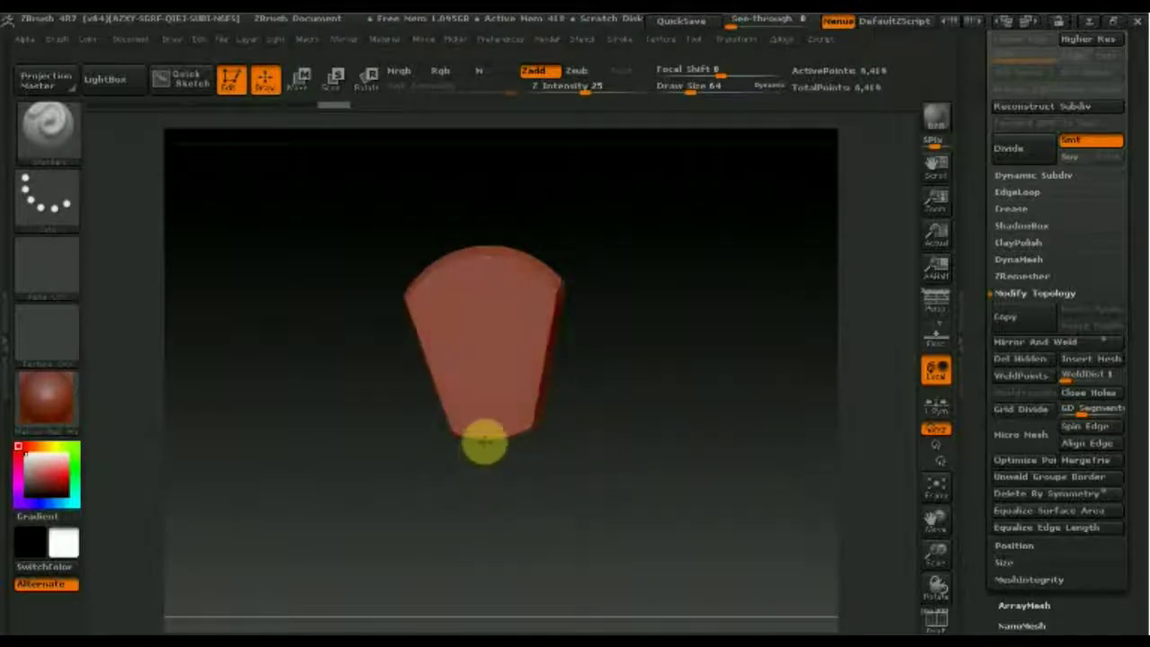
pyautogui.moveTo(620, 429)
pyautogui.mouseDown()
pyautogui.moveTo(609, 456)
pyautogui.moveTo(629, 416)
pyautogui.moveTo(626, 384)
pyautogui.moveTo(669, 407)
pyautogui.mouseUp()
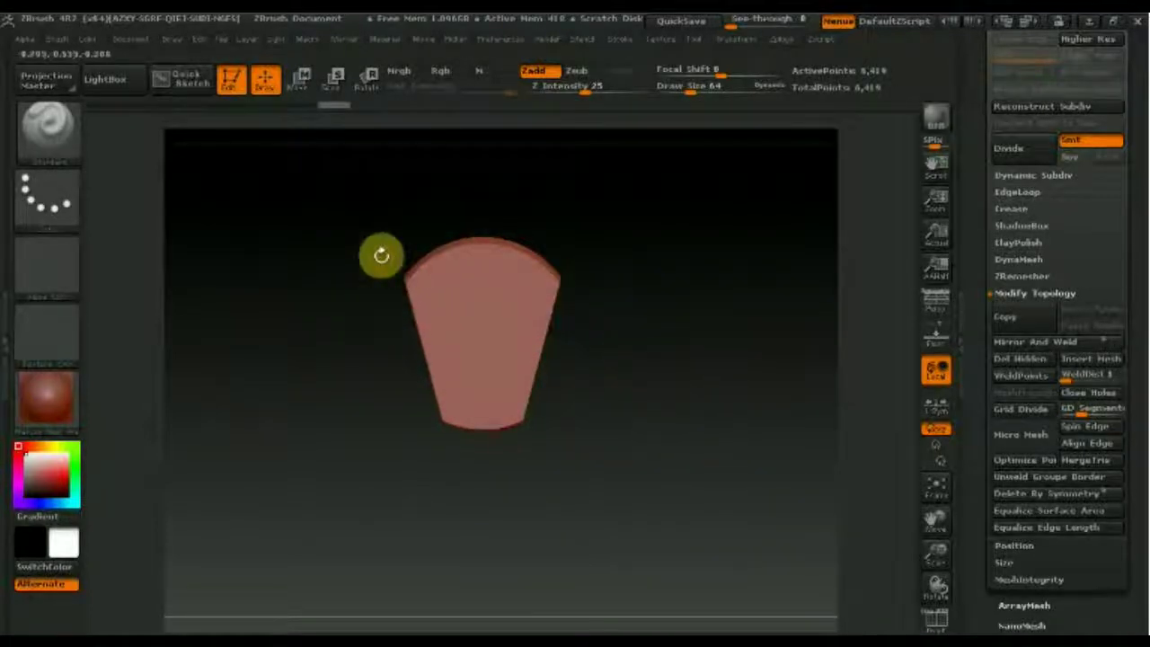
pyautogui.moveTo(328, 201)
pyautogui.keyDown('ctrl'); pyautogui.mouseDown()
pyautogui.moveTo(628, 351)
pyautogui.moveTo(629, 374)
pyautogui.mouseUp(); pyautogui.keyUp('ctrl')
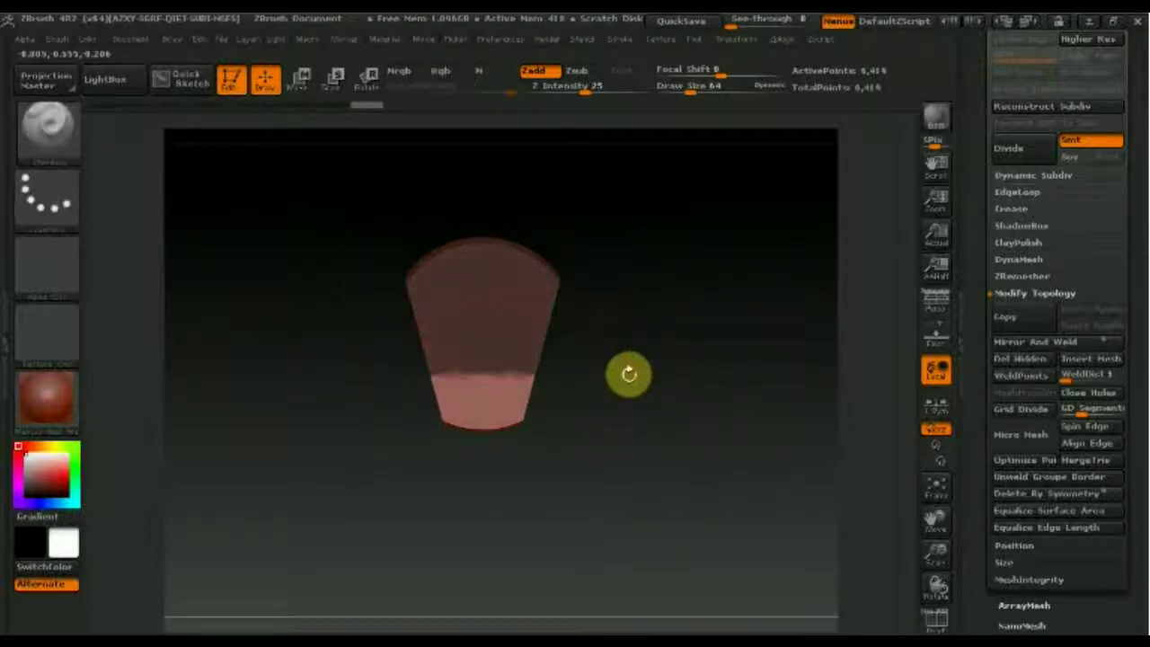
# Step: Stretch the unmasked lower section downward with the Move transpose line, then clear the mask
pyautogui.click(299, 79)
pyautogui.moveTo(502, 400); pyautogui.dragTo(508, 620)
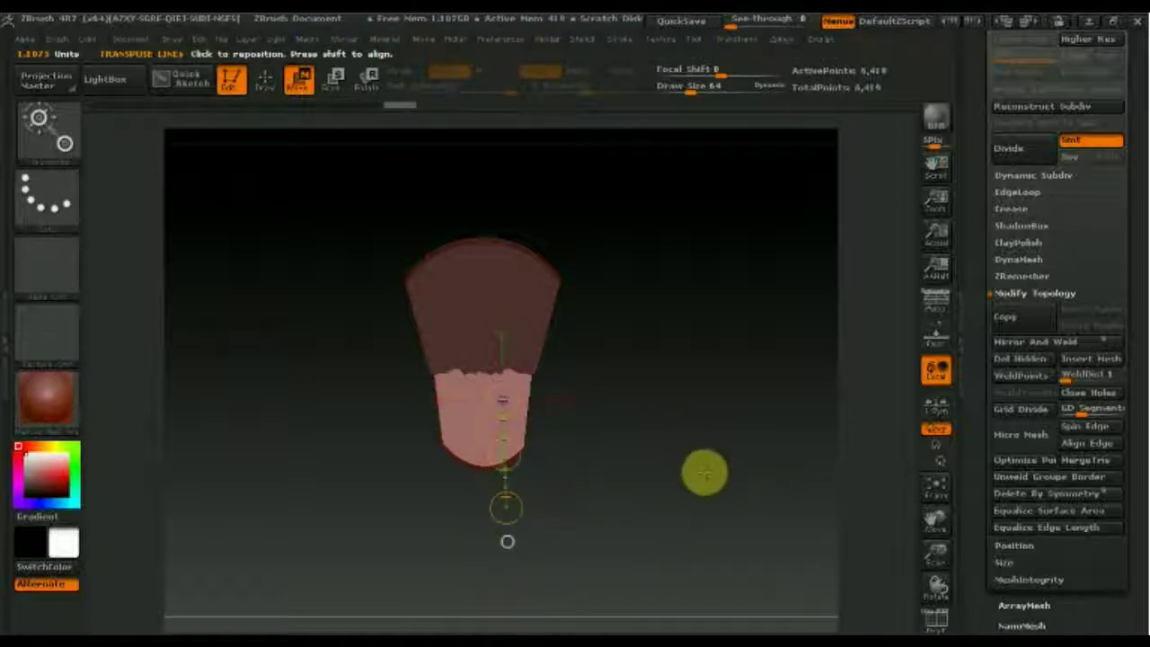
pyautogui.click(265, 81)
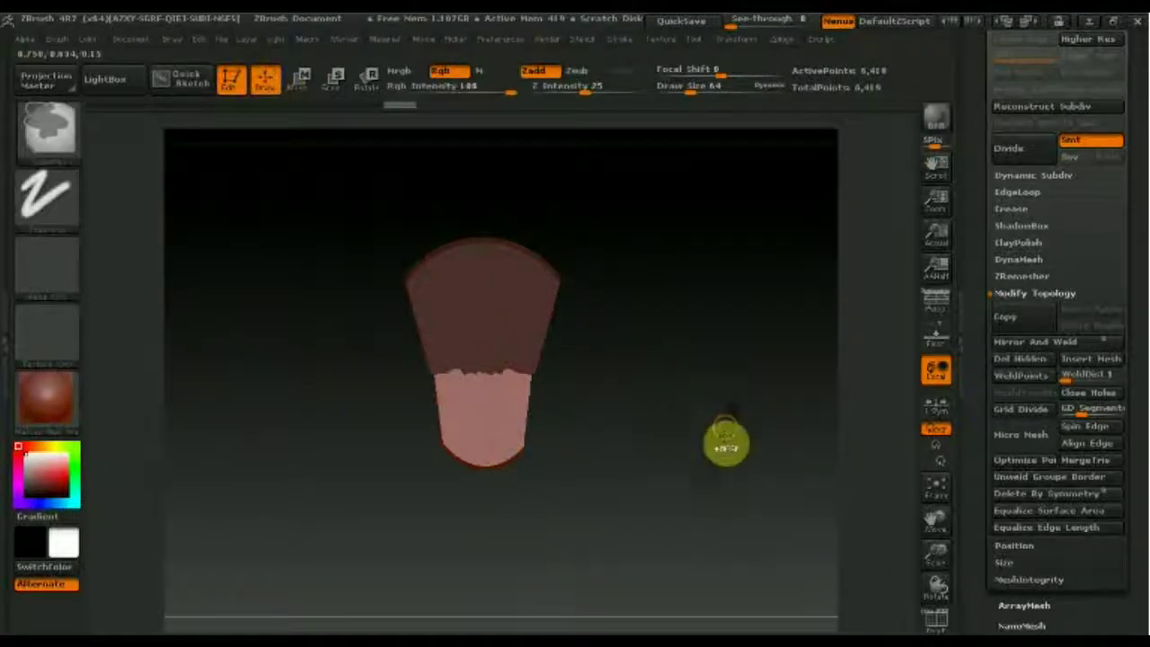
pyautogui.keyDown('ctrl'); pyautogui.moveTo(623, 238); pyautogui.dragTo(669, 284); pyautogui.keyUp('ctrl')
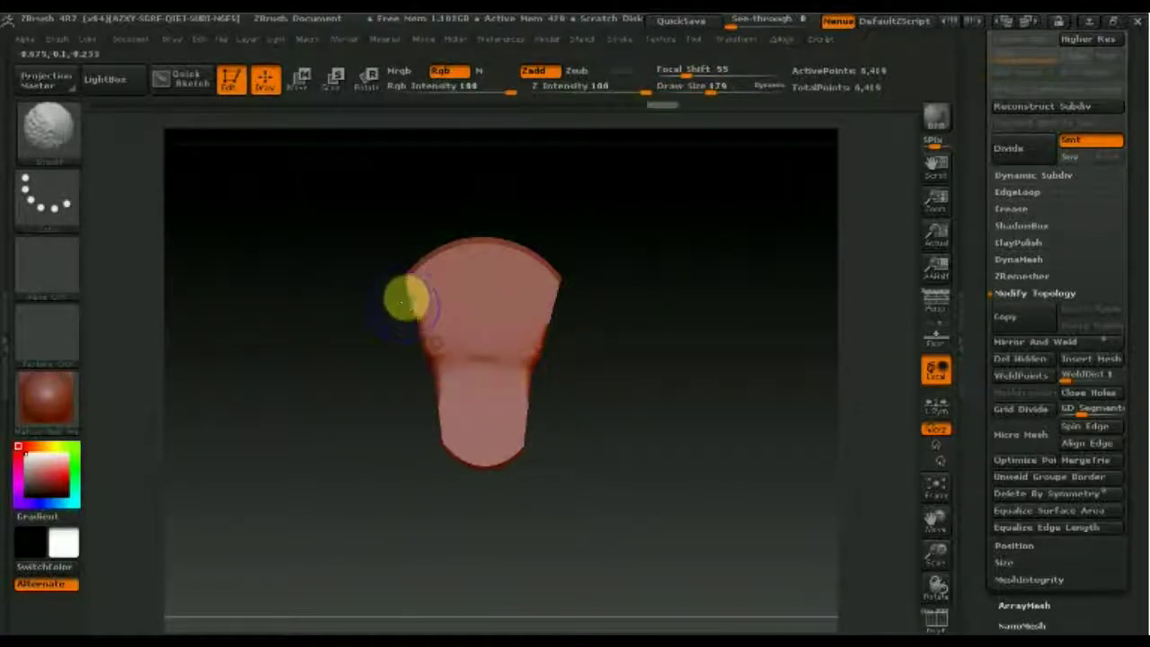
pyautogui.moveTo(521, 362)
pyautogui.mouseDown()
pyautogui.moveTo(431, 366)
pyautogui.moveTo(528, 308)
pyautogui.moveTo(557, 334)
pyautogui.moveTo(543, 404)
pyautogui.moveTo(665, 401)
pyautogui.moveTo(711, 416)
pyautogui.moveTo(655, 378)
pyautogui.mouseUp()
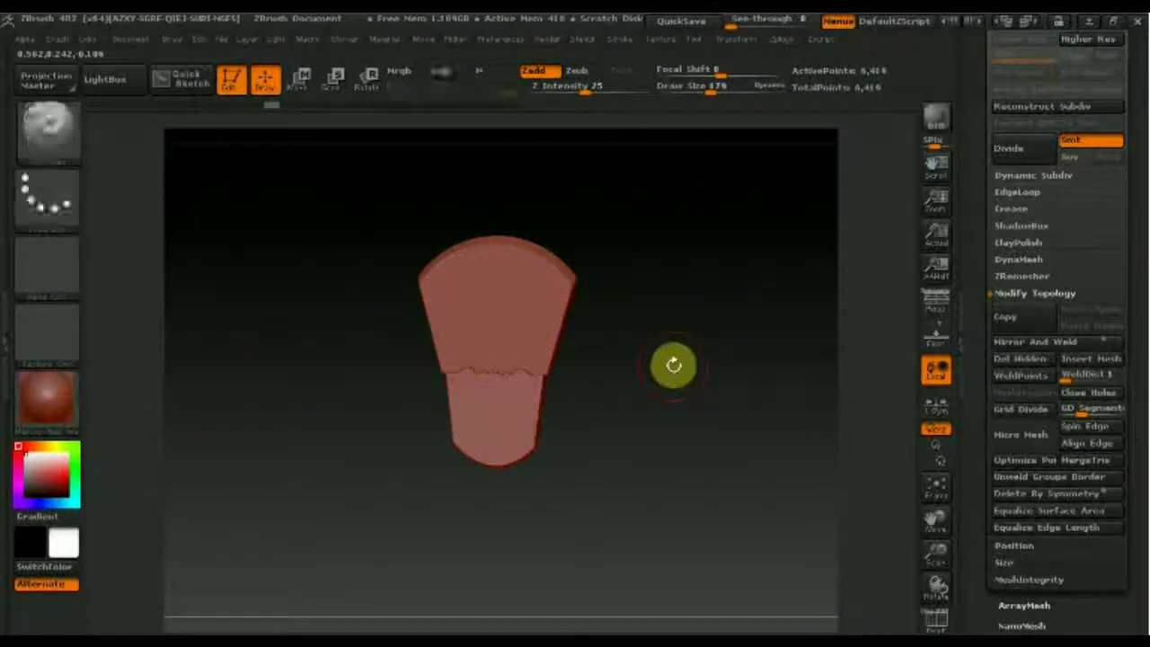
# Step: Mask and unmask the upper block, then show the ZRemesher options and PolyF wireframe
pyautogui.keyDown('ctrl'); pyautogui.click(674, 364); pyautogui.keyUp('ctrl')
pyautogui.moveTo(689, 452); pyautogui.dragTo(699, 454)
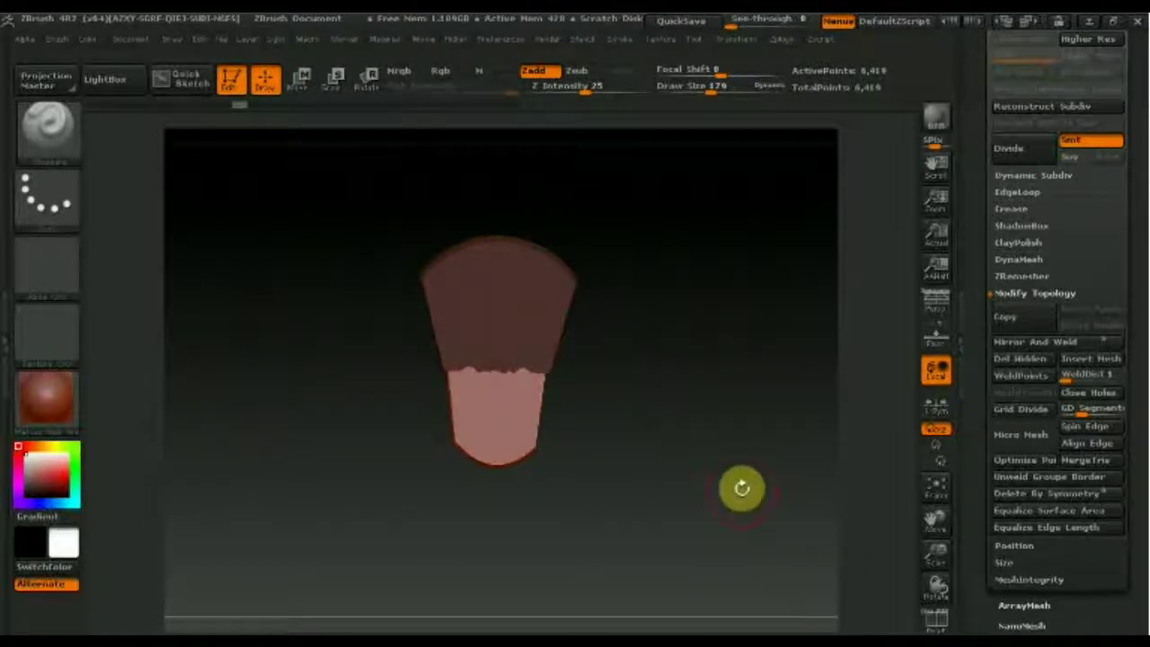
pyautogui.keyDown('ctrl'); pyautogui.moveTo(698, 423); pyautogui.dragTo(711, 410); pyautogui.keyUp('ctrl')
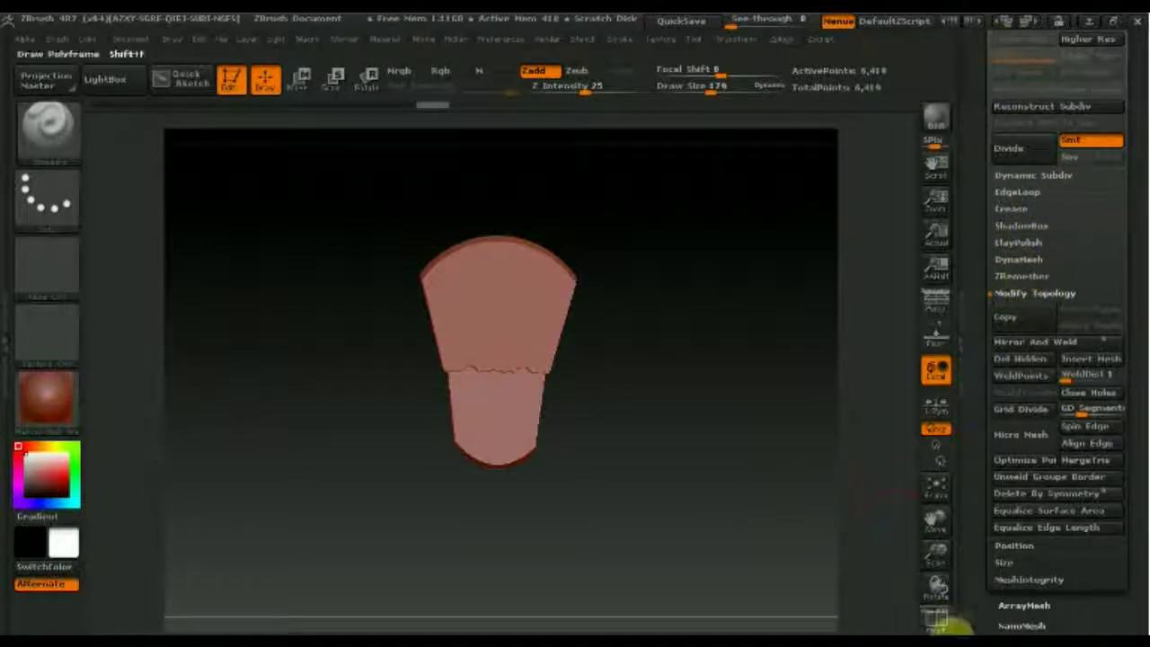
pyautogui.click(1021, 276)
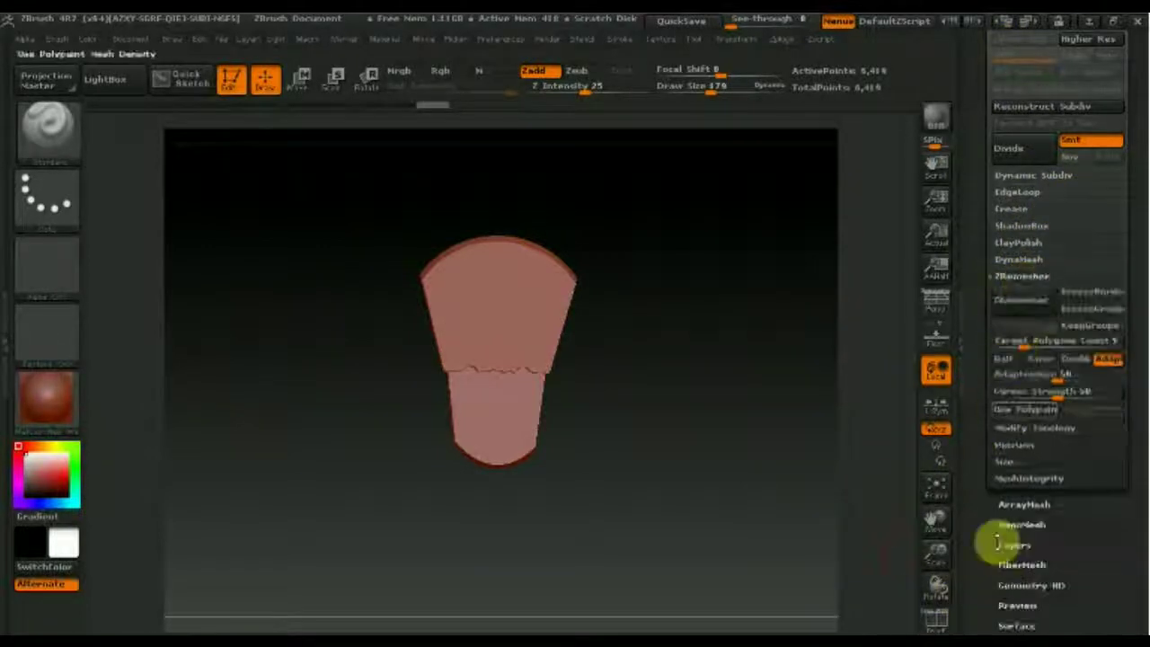
pyautogui.click(937, 622)
# Step: Isolate and hide individual polygroups, reveal the whole mesh, then mask and clear it
pyautogui.moveTo(768, 511)
pyautogui.mouseDown()
pyautogui.moveTo(684, 509)
pyautogui.moveTo(532, 331)
pyautogui.mouseUp()
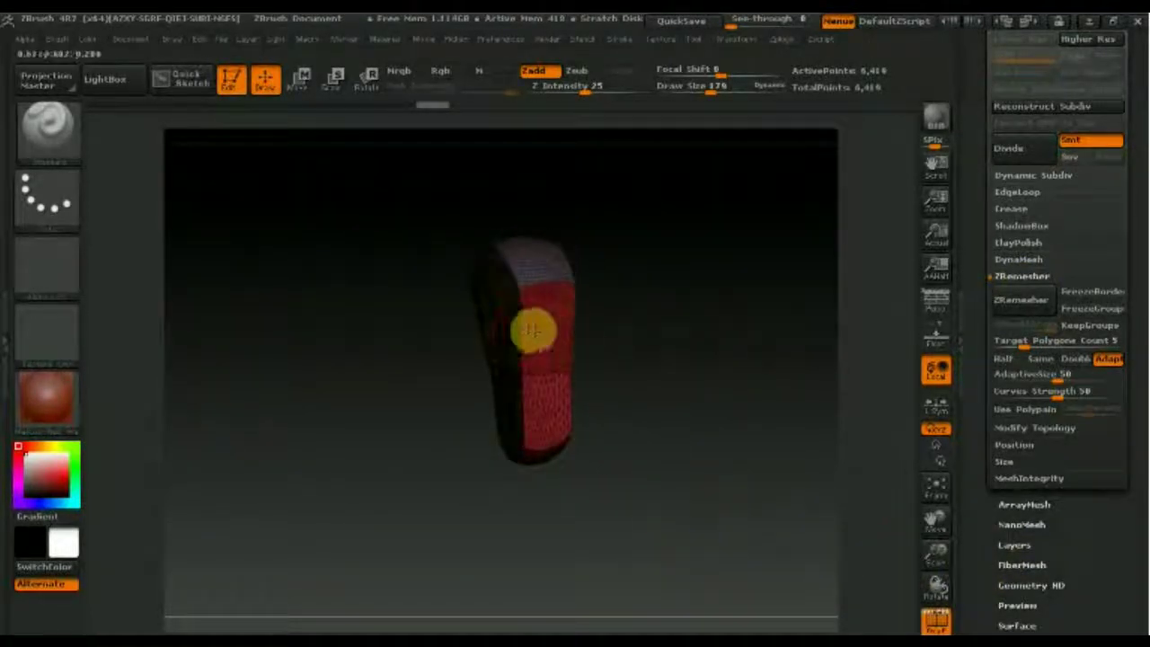
pyautogui.keyDown('ctrl'); pyautogui.keyDown('shift'); pyautogui.click(559, 342); pyautogui.keyUp('shift'); pyautogui.keyUp('ctrl')
pyautogui.keyDown('ctrl'); pyautogui.keyDown('shift'); pyautogui.click(539, 346); pyautogui.keyUp('shift'); pyautogui.keyUp('ctrl')
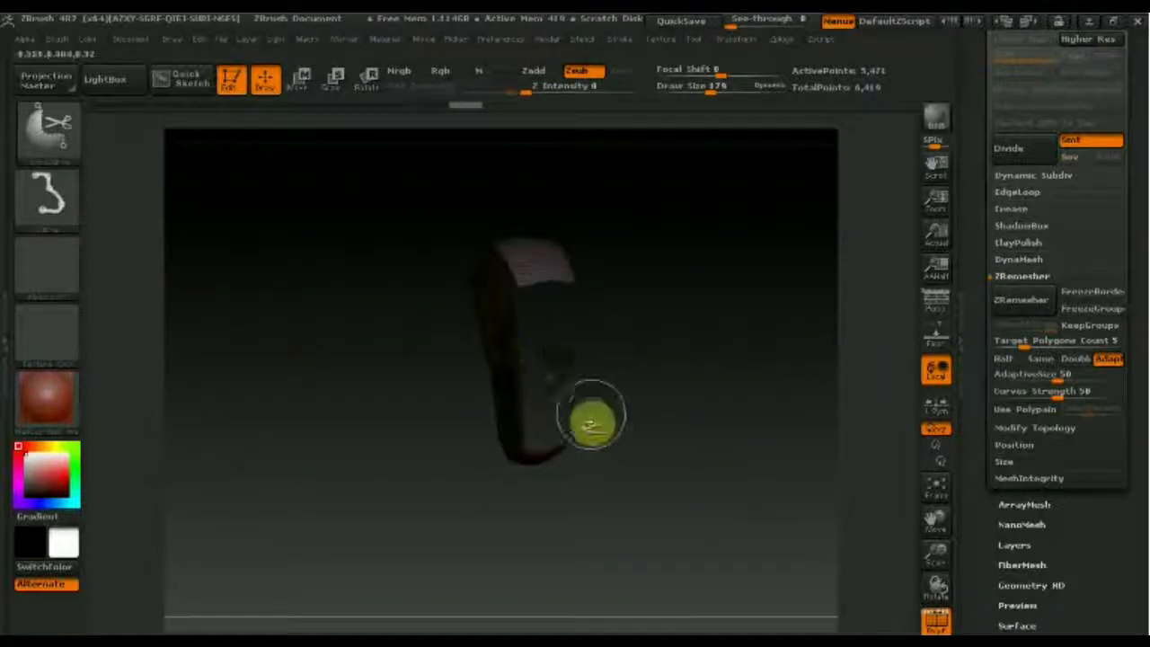
pyautogui.keyDown('ctrl'); pyautogui.keyDown('shift'); pyautogui.click(508, 402); pyautogui.keyUp('shift'); pyautogui.keyUp('ctrl')
pyautogui.keyDown('ctrl'); pyautogui.keyDown('shift'); pyautogui.click(552, 462); pyautogui.keyUp('shift'); pyautogui.keyUp('ctrl')
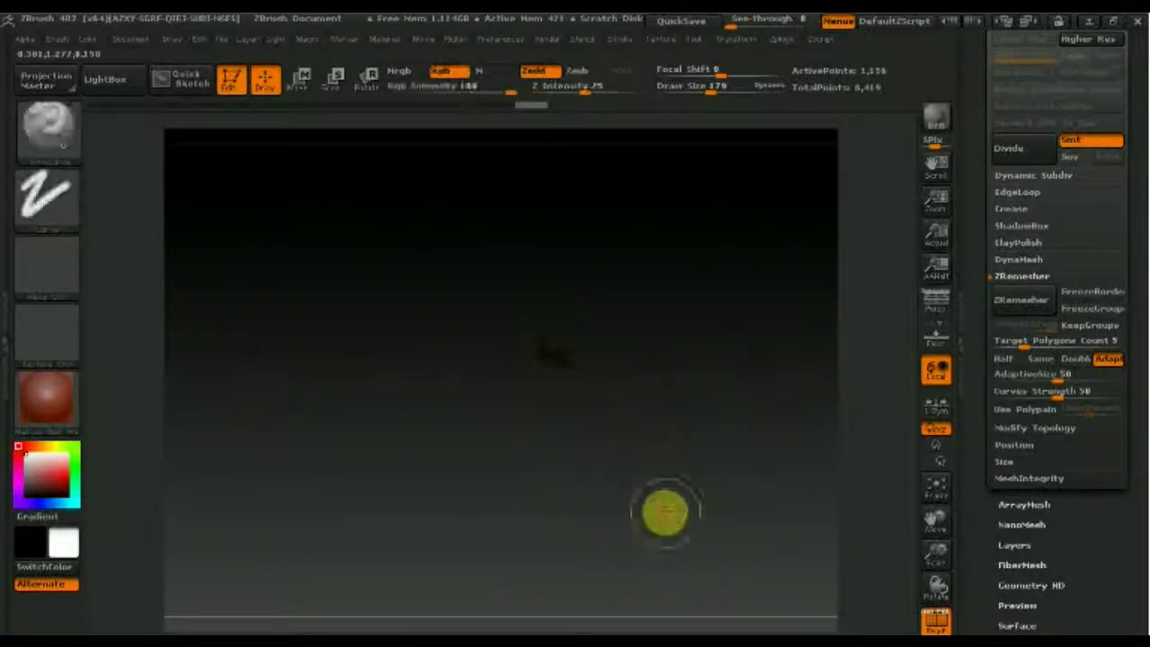
pyautogui.keyDown('ctrl'); pyautogui.keyDown('shift'); pyautogui.click(678, 512); pyautogui.keyUp('shift'); pyautogui.keyUp('ctrl')
pyautogui.moveTo(665, 452)
pyautogui.mouseDown()
pyautogui.moveTo(741, 436)
pyautogui.moveTo(737, 455)
pyautogui.mouseUp()
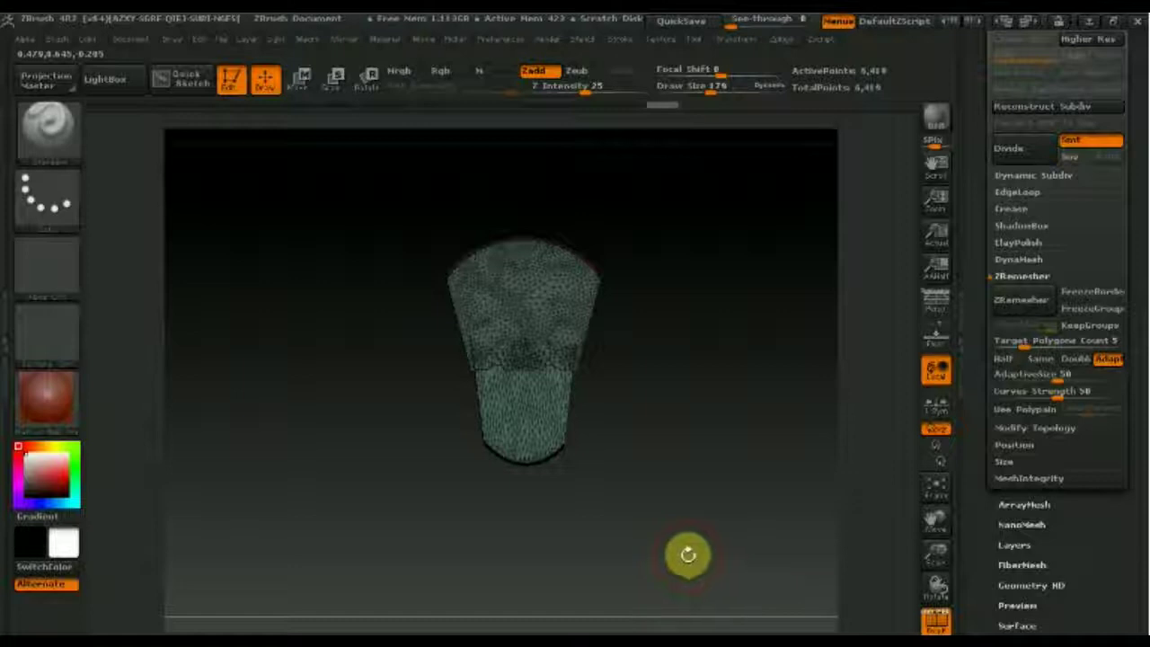
pyautogui.moveTo(682, 557)
pyautogui.keyDown('ctrl'); pyautogui.mouseDown()
pyautogui.moveTo(488, 354)
pyautogui.moveTo(367, 192)
pyautogui.mouseUp(); pyautogui.keyUp('ctrl')
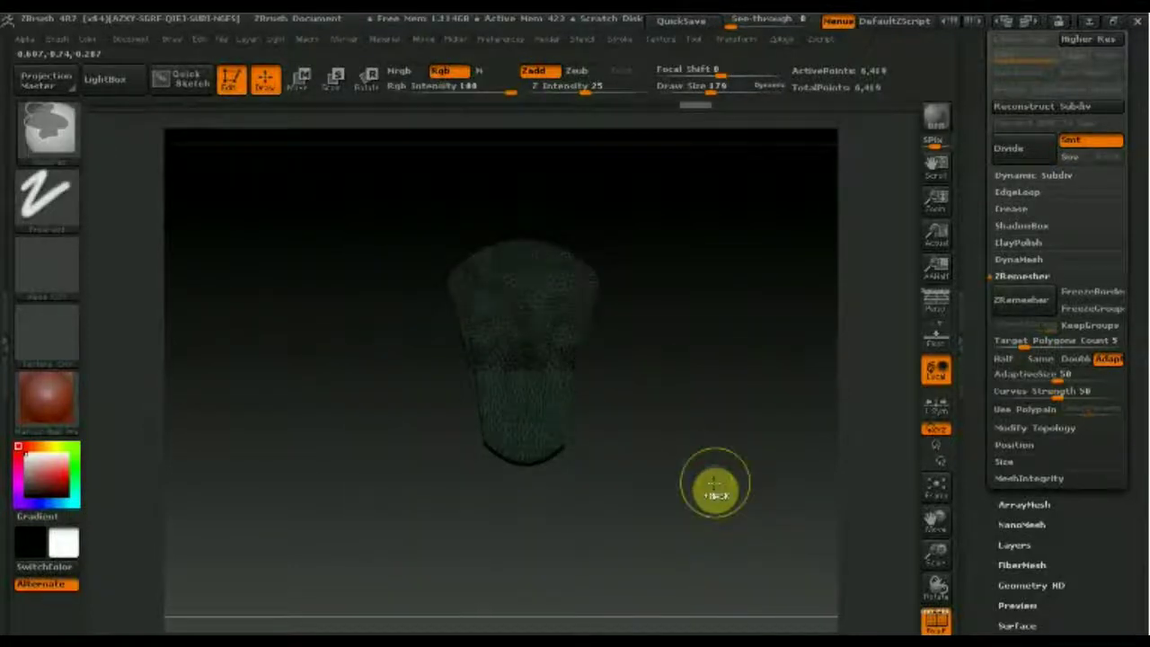
pyautogui.keyDown('ctrl'); pyautogui.click(714, 482); pyautogui.keyUp('ctrl')
pyautogui.moveTo(706, 488)
pyautogui.mouseDown()
pyautogui.moveTo(578, 503)
pyautogui.moveTo(703, 485)
pyautogui.mouseUp()
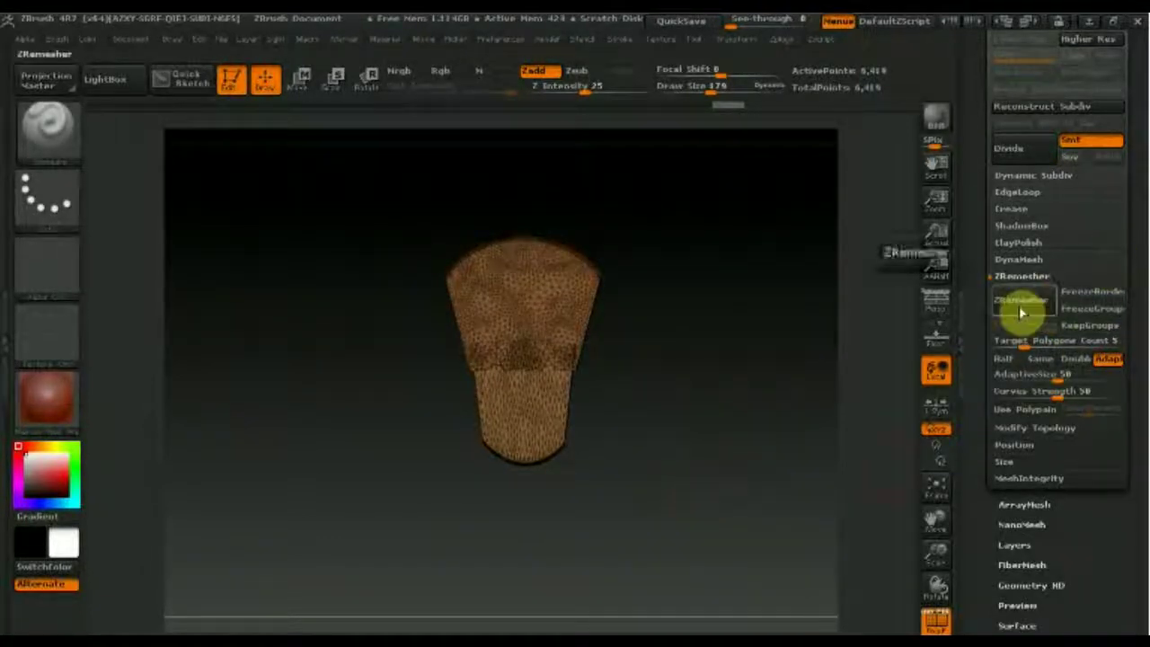
# Step: Remesh the hand with ZRemesher at the set target polygon count, comparing before and after
pyautogui.click(1027, 341)
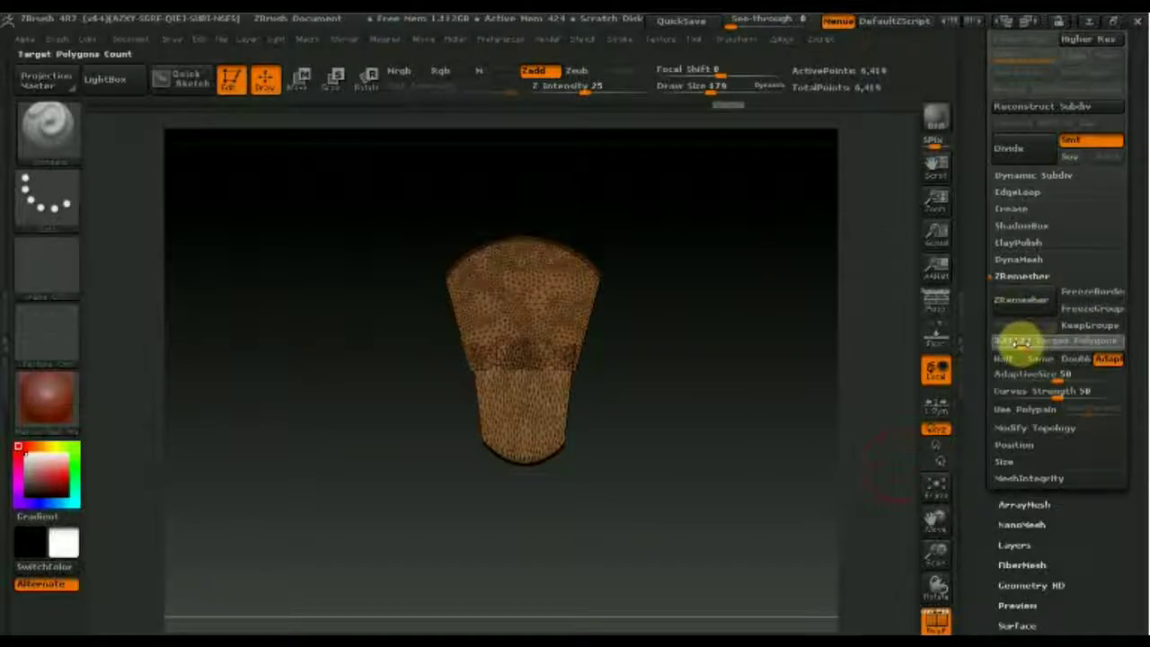
pyautogui.click(1022, 301)
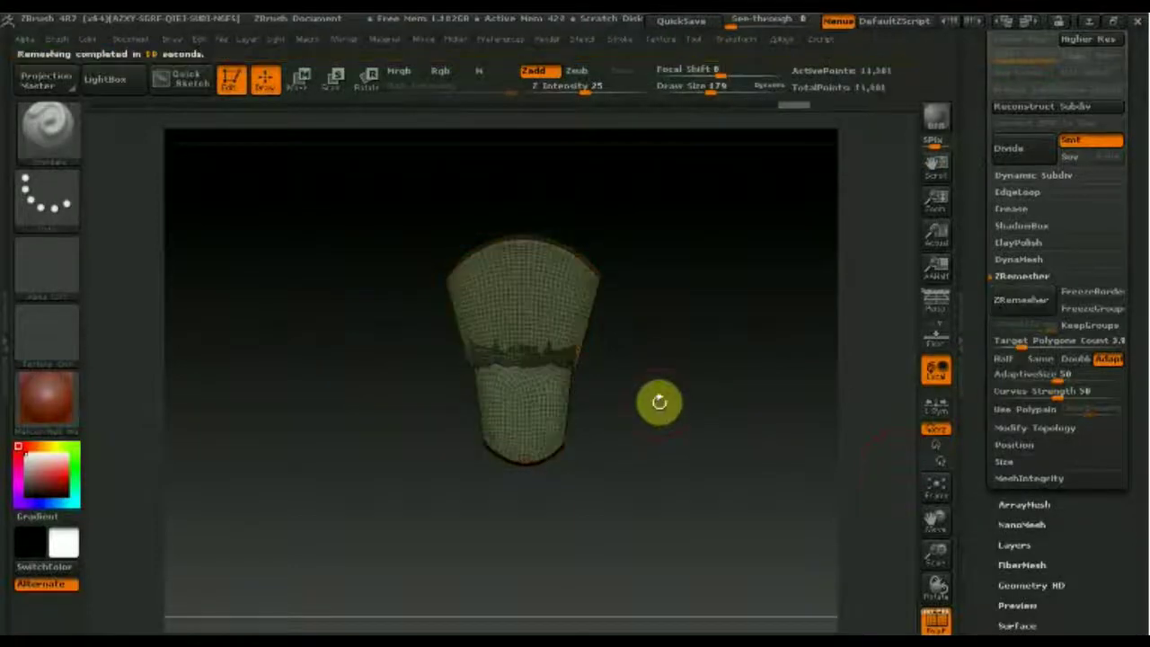
pyautogui.hotkey('ctrl', 'z')
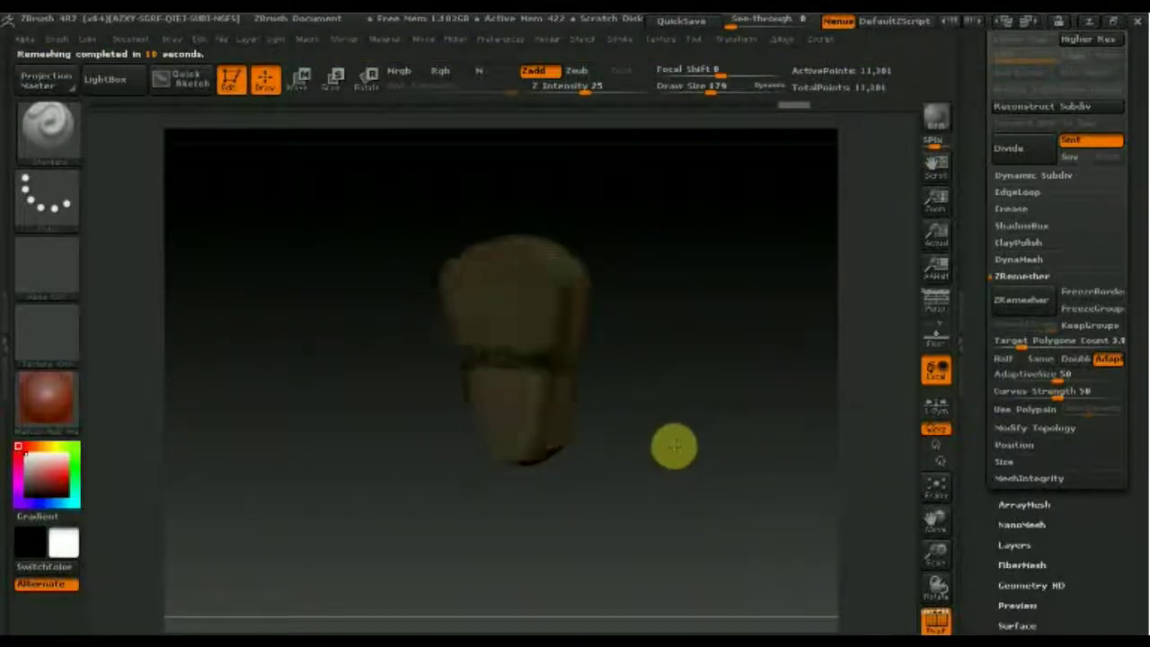
pyautogui.hotkey('ctrl', 'shift', 'z')
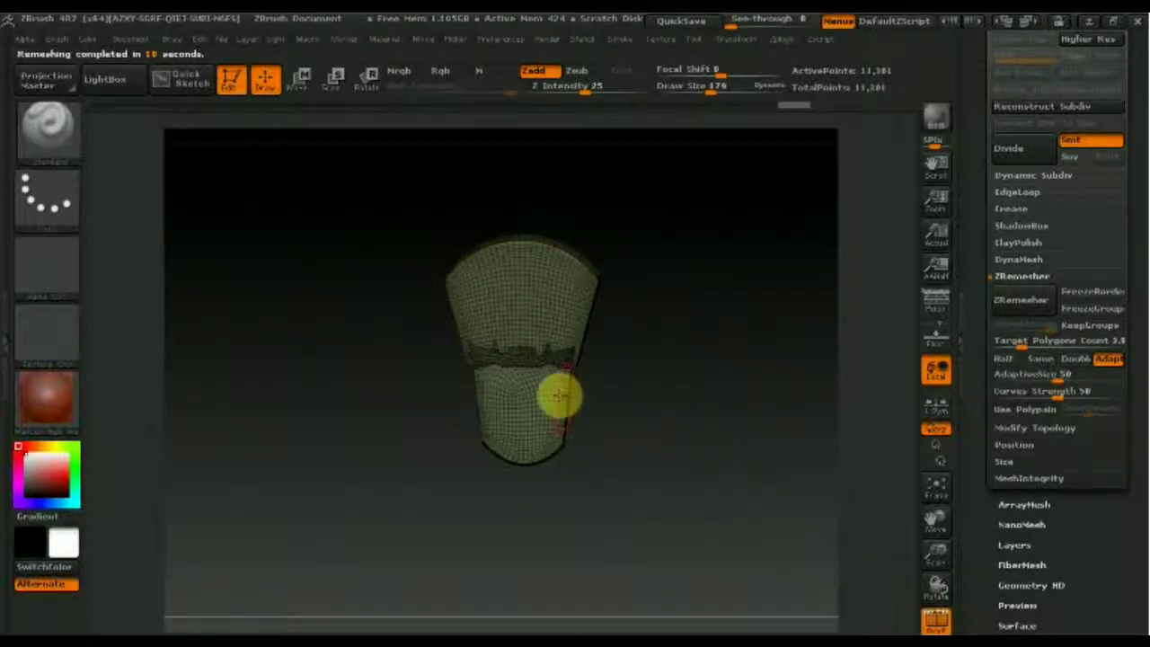
# Step: Smooth the seam and waist with a larger brush, then turn PolyF off
pyautogui.moveTo(701, 87); pyautogui.dragTo(719, 96)
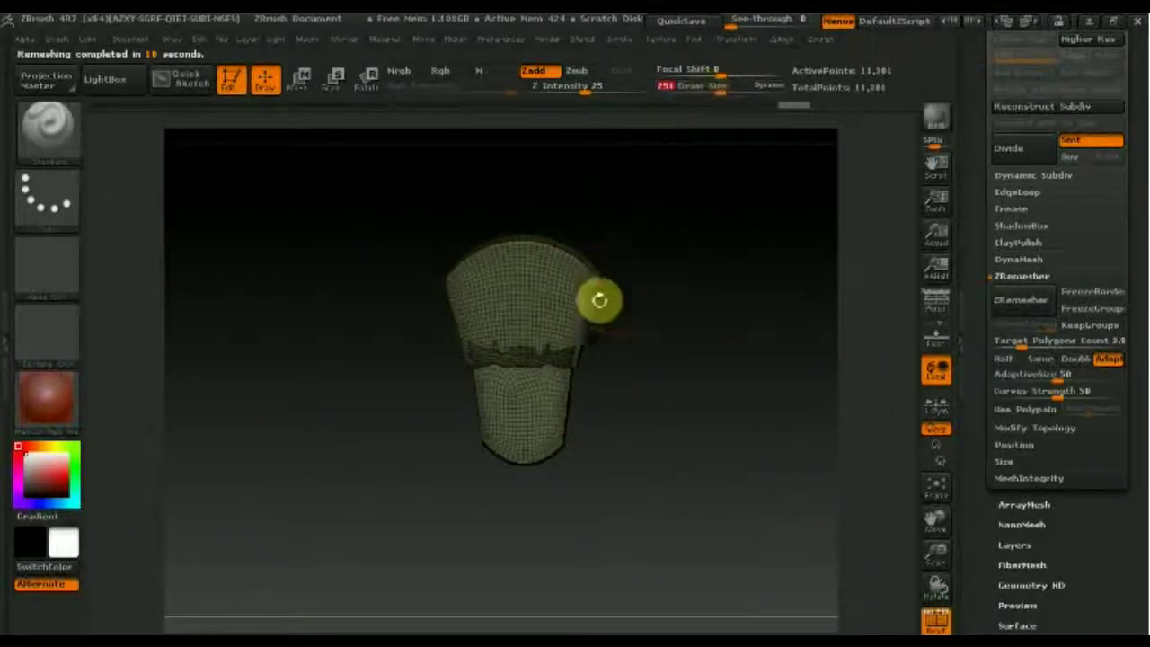
pyautogui.moveTo(510, 364)
pyautogui.mouseDown()
pyautogui.moveTo(477, 301)
pyautogui.moveTo(548, 359)
pyautogui.mouseUp()
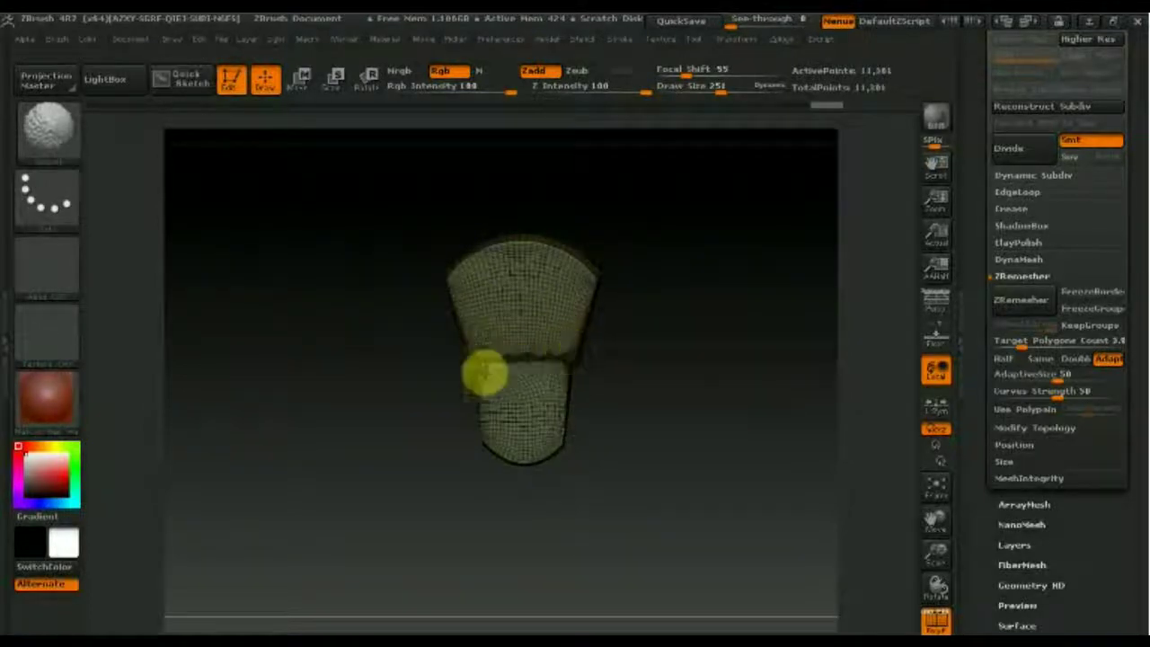
pyautogui.keyDown('shift'); pyautogui.moveTo(565, 341); pyautogui.dragTo(561, 369); pyautogui.keyUp('shift')
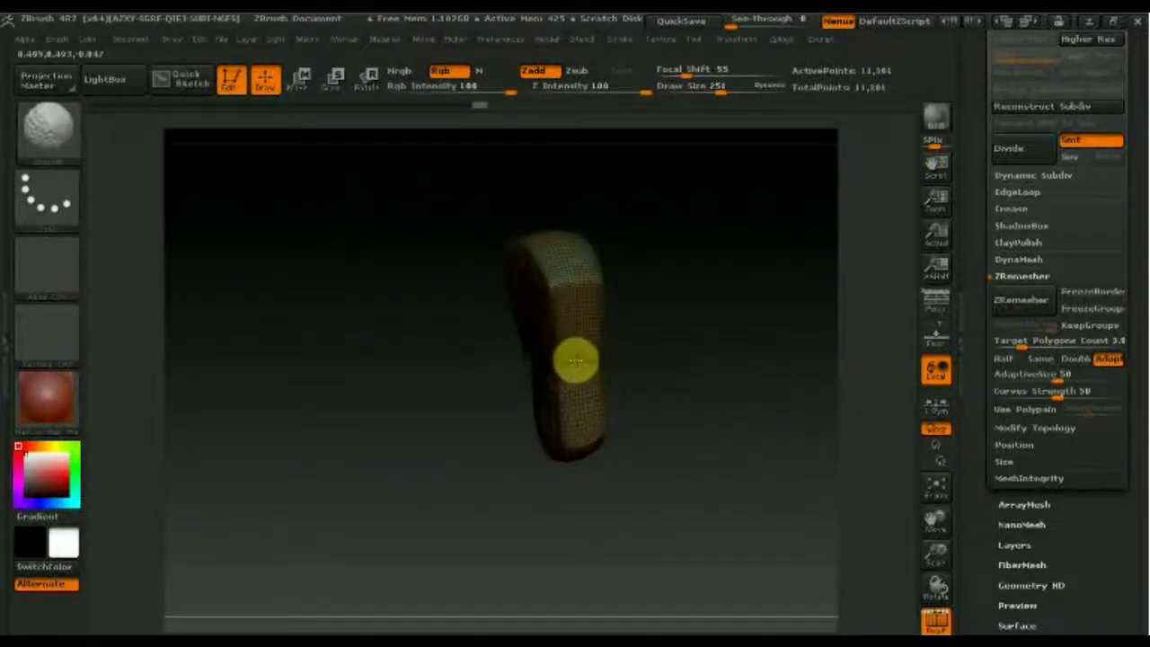
pyautogui.moveTo(490, 373); pyautogui.dragTo(467, 380)
pyautogui.keyDown('shift'); pyautogui.moveTo(622, 364); pyautogui.dragTo(690, 352); pyautogui.keyUp('shift')
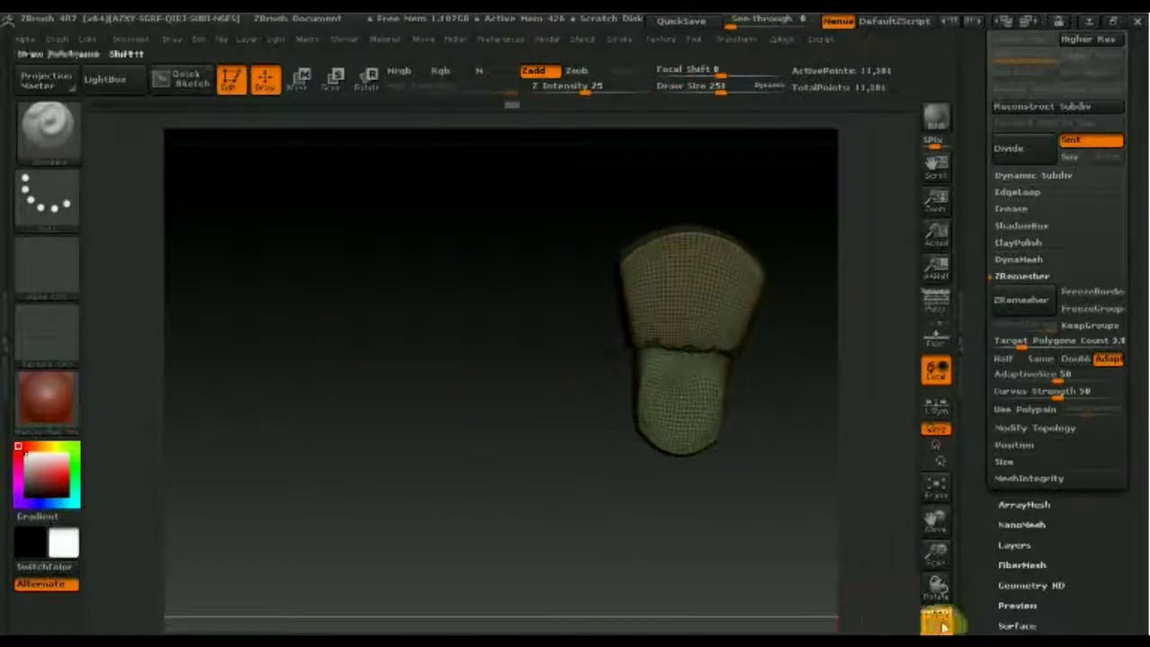
pyautogui.click(938, 623)
pyautogui.moveTo(878, 611)
pyautogui.mouseDown()
pyautogui.moveTo(699, 560)
pyautogui.moveTo(700, 543)
pyautogui.moveTo(583, 558)
pyautogui.mouseUp()
pyautogui.moveTo(658, 530)
pyautogui.mouseDown()
pyautogui.moveTo(635, 503)
pyautogui.moveTo(605, 590)
pyautogui.moveTo(671, 596)
pyautogui.moveTo(747, 526)
pyautogui.moveTo(601, 560)
pyautogui.moveTo(664, 476)
pyautogui.moveTo(665, 499)
pyautogui.mouseUp()
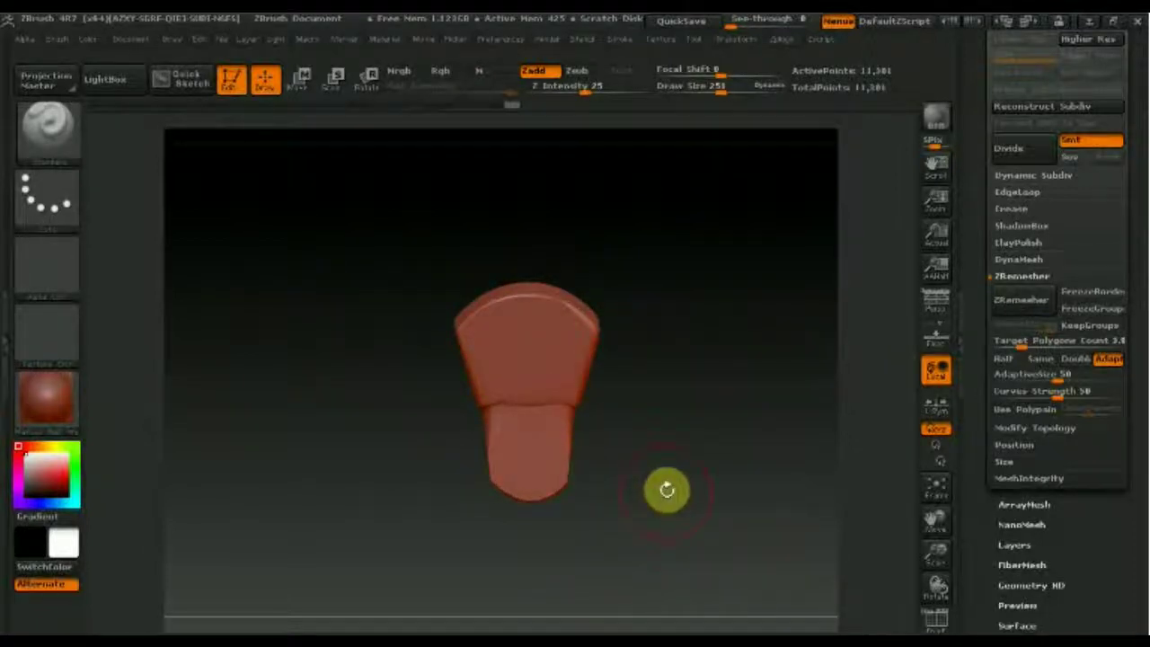
# Step: Revert to the 6,418-point starting block, stretch it longer with Move, and open the brush library
pyautogui.click(213, 105)
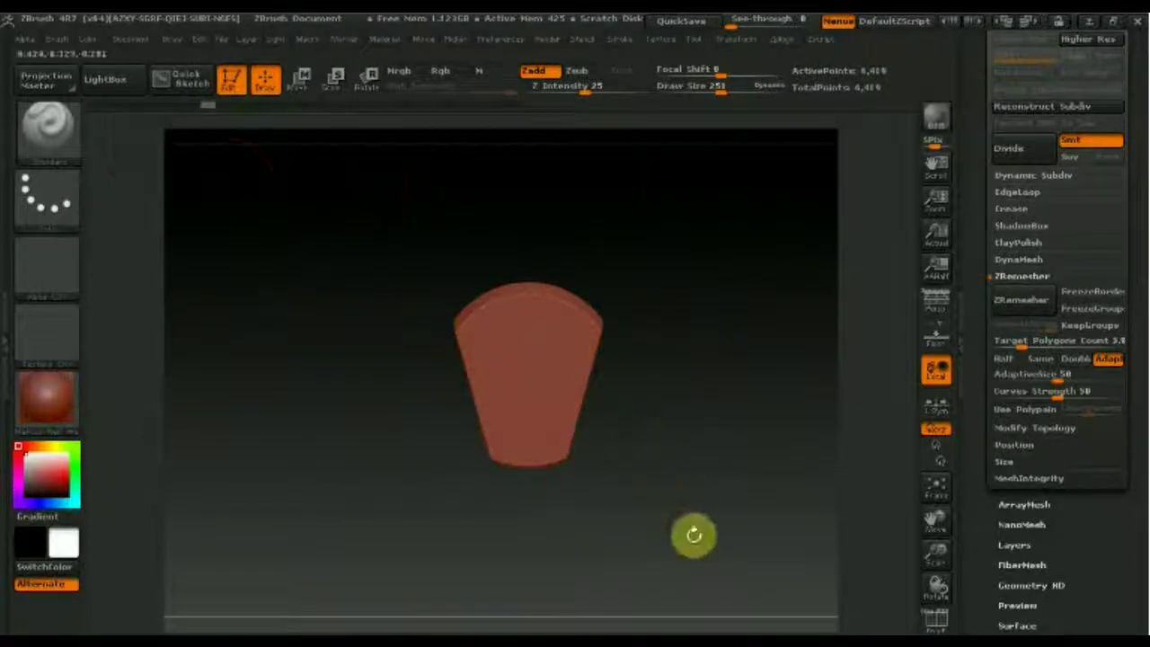
pyautogui.click(301, 80)
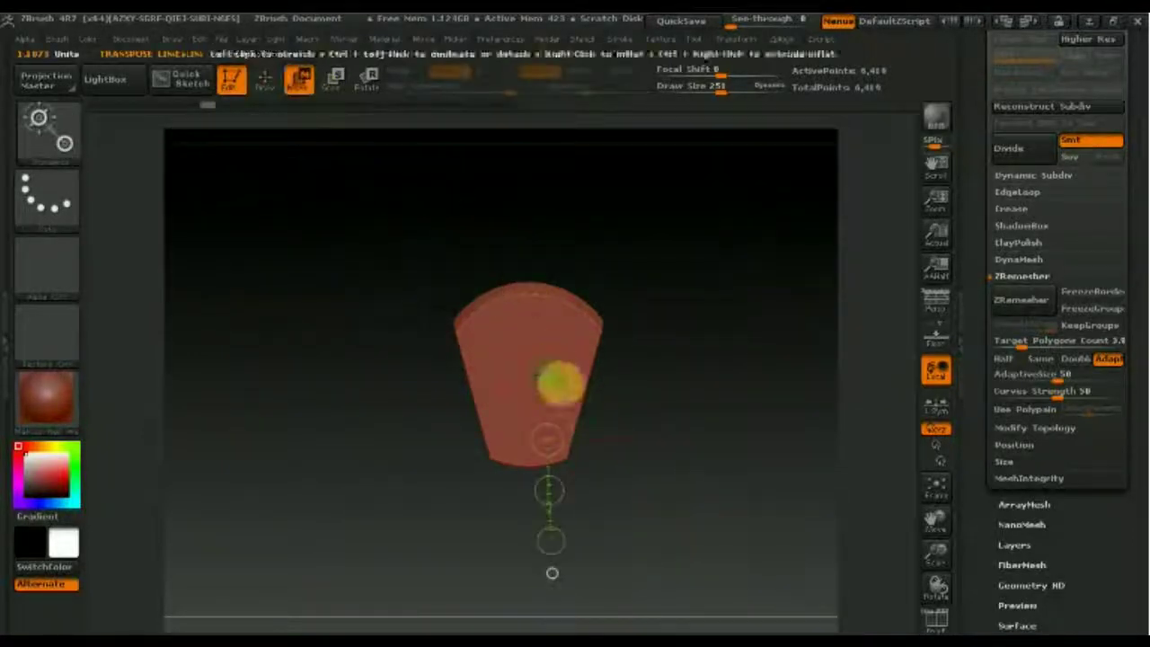
pyautogui.moveTo(551, 573)
pyautogui.mouseDown()
pyautogui.moveTo(522, 567)
pyautogui.moveTo(522, 578)
pyautogui.mouseUp()
pyautogui.moveTo(732, 467)
pyautogui.mouseDown()
pyautogui.moveTo(677, 480)
pyautogui.moveTo(639, 432)
pyautogui.mouseUp()
pyautogui.moveTo(742, 431)
pyautogui.mouseDown()
pyautogui.moveTo(768, 414)
pyautogui.moveTo(226, 203)
pyautogui.mouseUp()
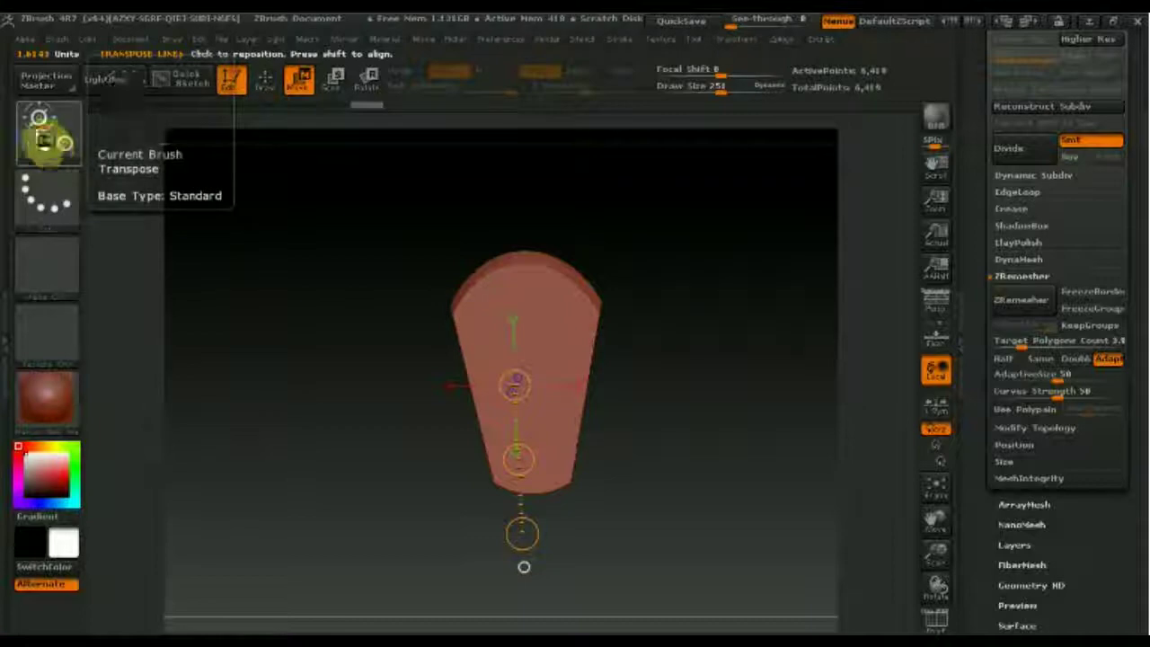
pyautogui.click(43, 138)
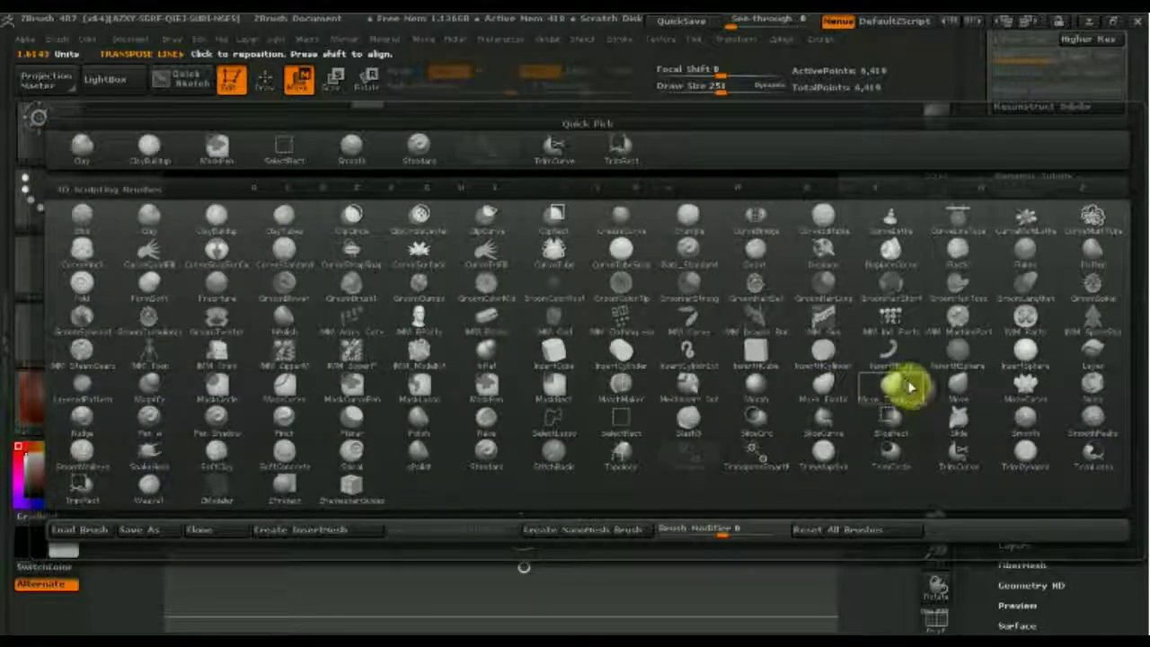
# Step: Pick a new sculpting brush and raise its size to 334
pyautogui.click(964, 391)
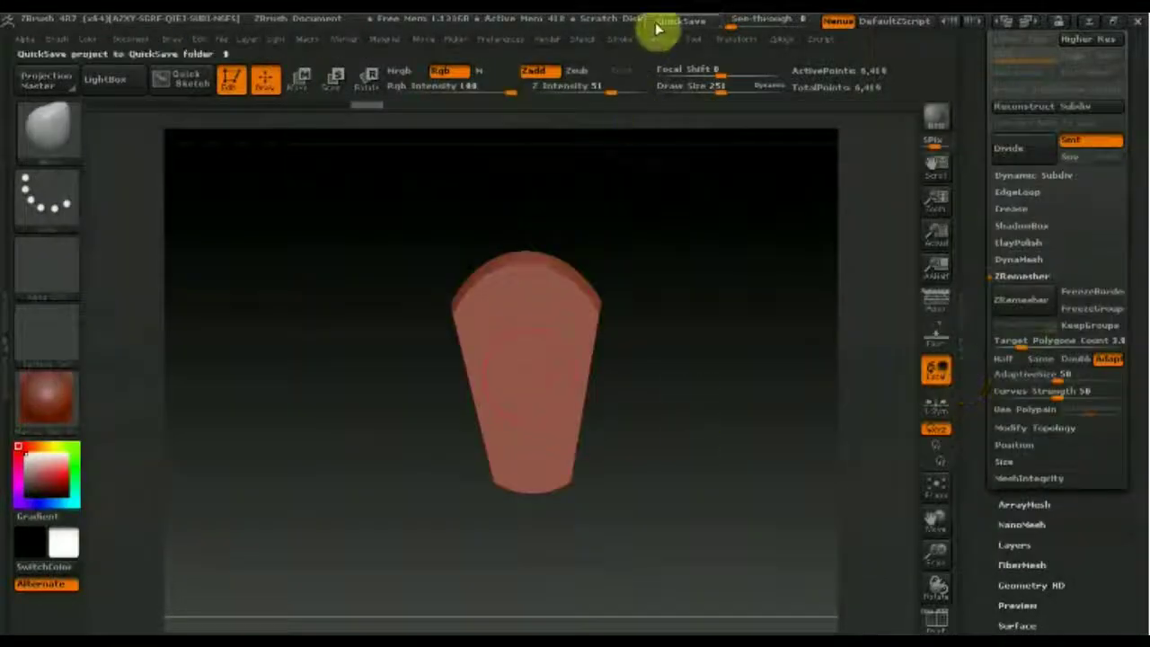
pyautogui.click(728, 94)
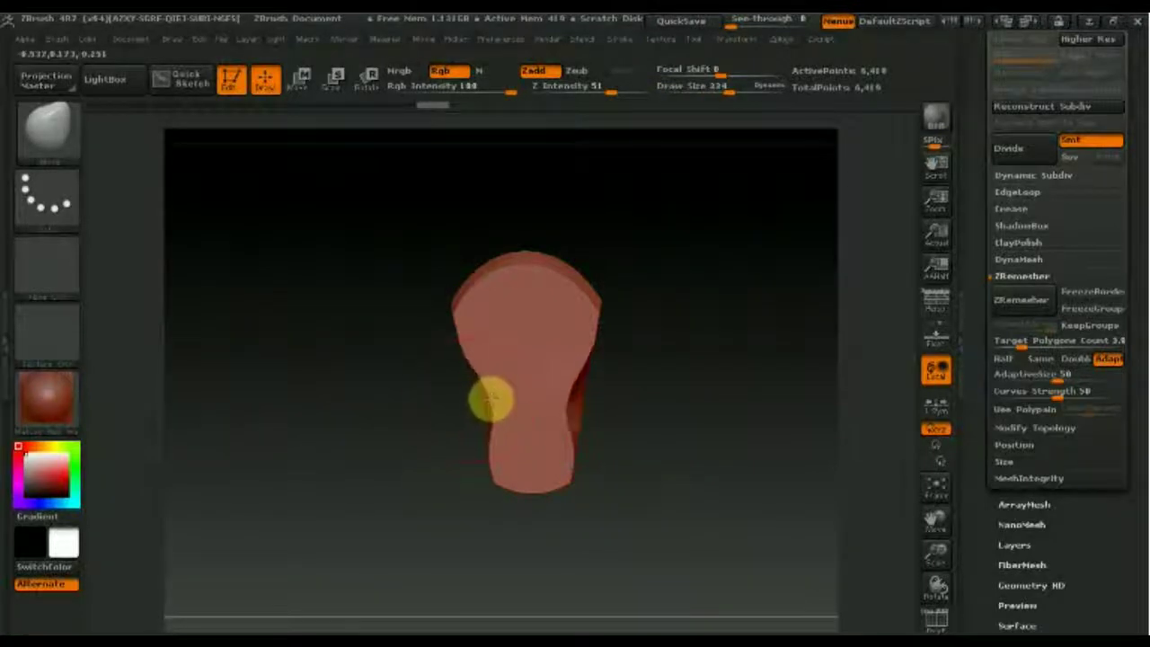
pyautogui.moveTo(488, 452)
pyautogui.mouseDown()
pyautogui.moveTo(512, 406)
pyautogui.moveTo(474, 422)
pyautogui.moveTo(508, 400)
pyautogui.moveTo(452, 441)
pyautogui.moveTo(668, 431)
pyautogui.mouseUp()
# Step: Switch between Standard and Clay brushes with B hotkeys, undoing a test stroke
pyautogui.press('b')
pyautogui.press('t')
pyautogui.press('d')
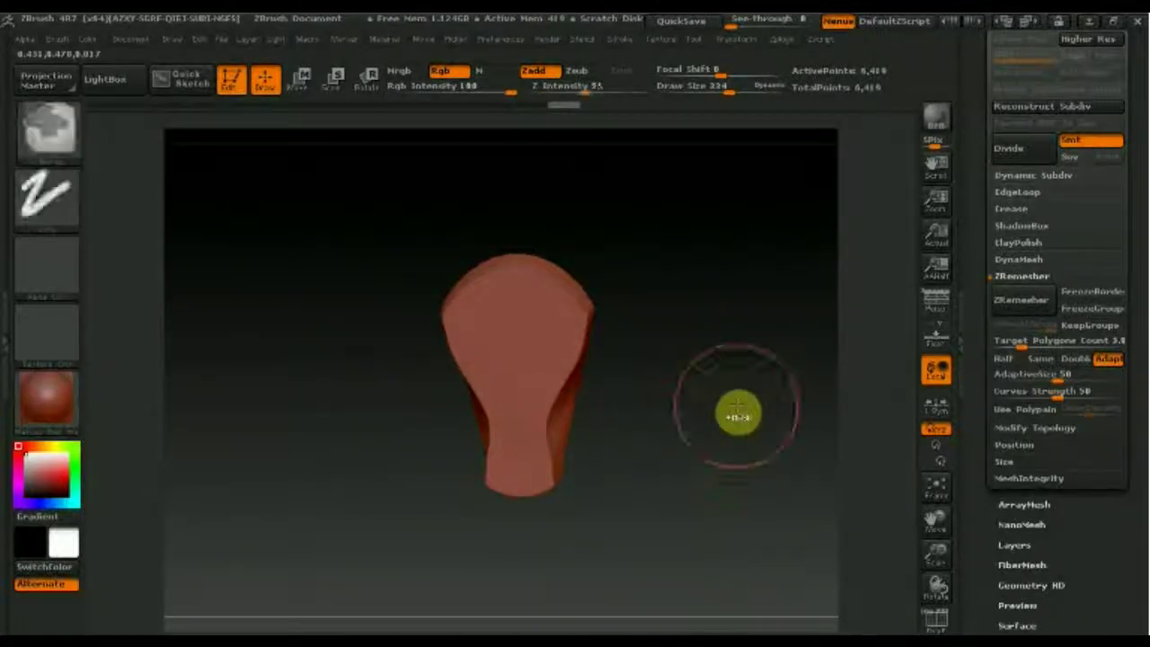
pyautogui.hotkey('ctrl', 'z')
pyautogui.press('b')
pyautogui.press('s')
pyautogui.press('t')
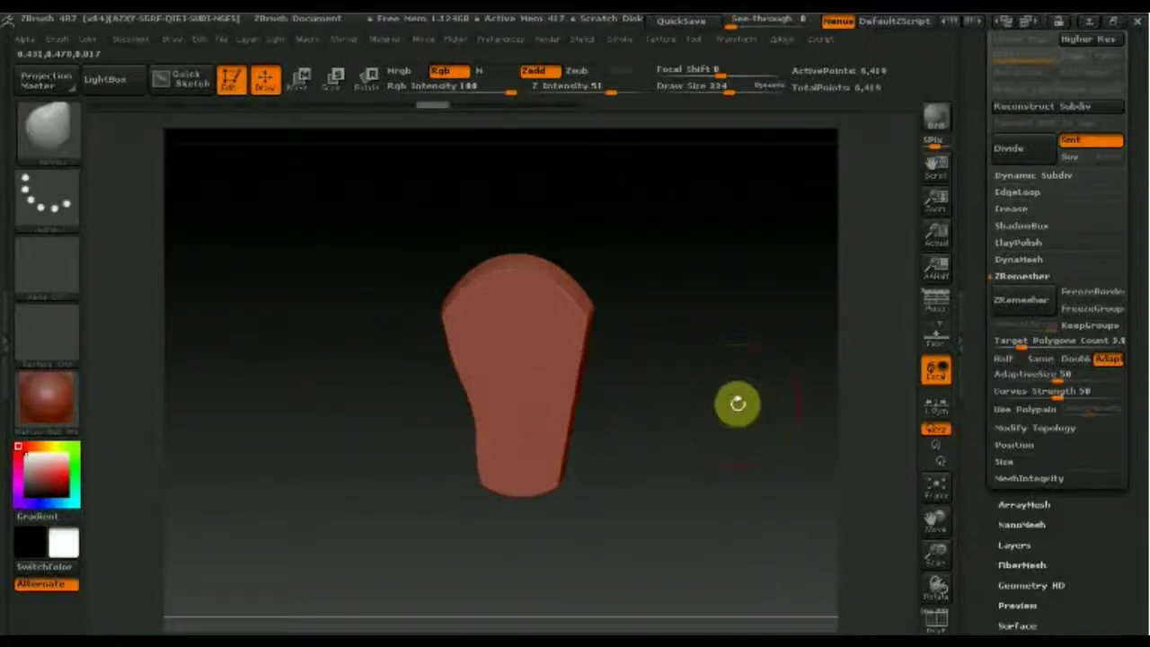
pyautogui.press('b')
pyautogui.press('c')
pyautogui.press('l')
pyautogui.press('b')
pyautogui.press('c')
pyautogui.press('b')
pyautogui.keyDown('alt'); pyautogui.moveTo(681, 352); pyautogui.dragTo(696, 429); pyautogui.keyUp('alt')
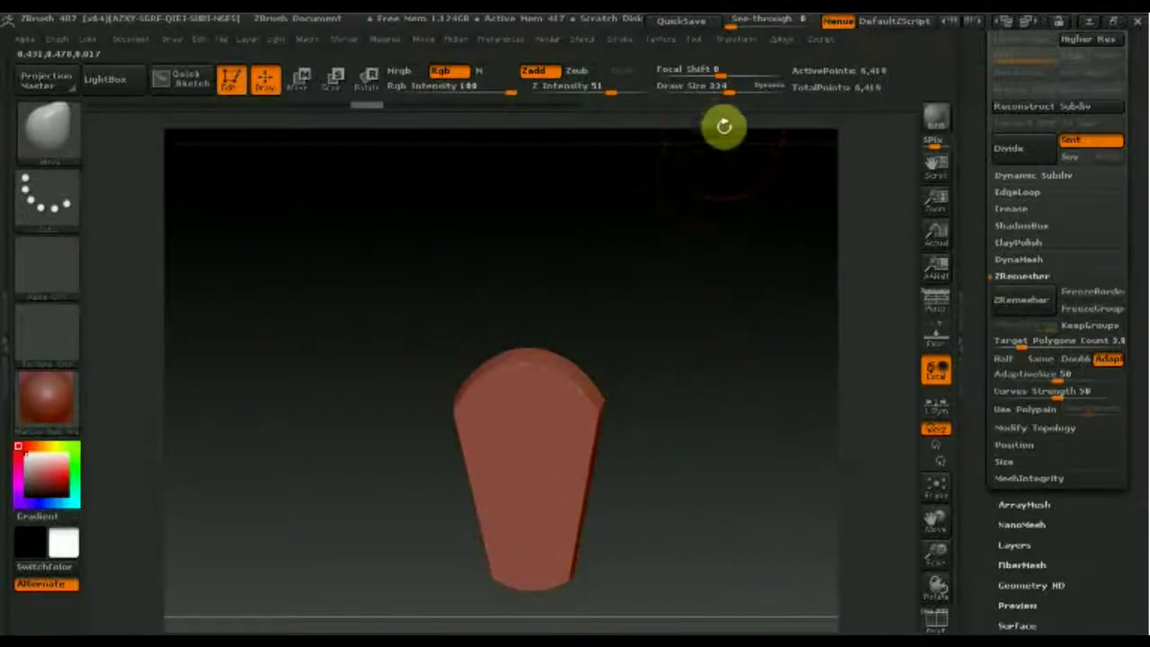
# Step: Adjust the draw size, settling on 115
pyautogui.moveTo(728, 93); pyautogui.dragTo(692, 94)
pyautogui.moveTo(729, 373)
pyautogui.mouseDown()
pyautogui.moveTo(729, 410)
pyautogui.moveTo(546, 462)
pyautogui.mouseUp()
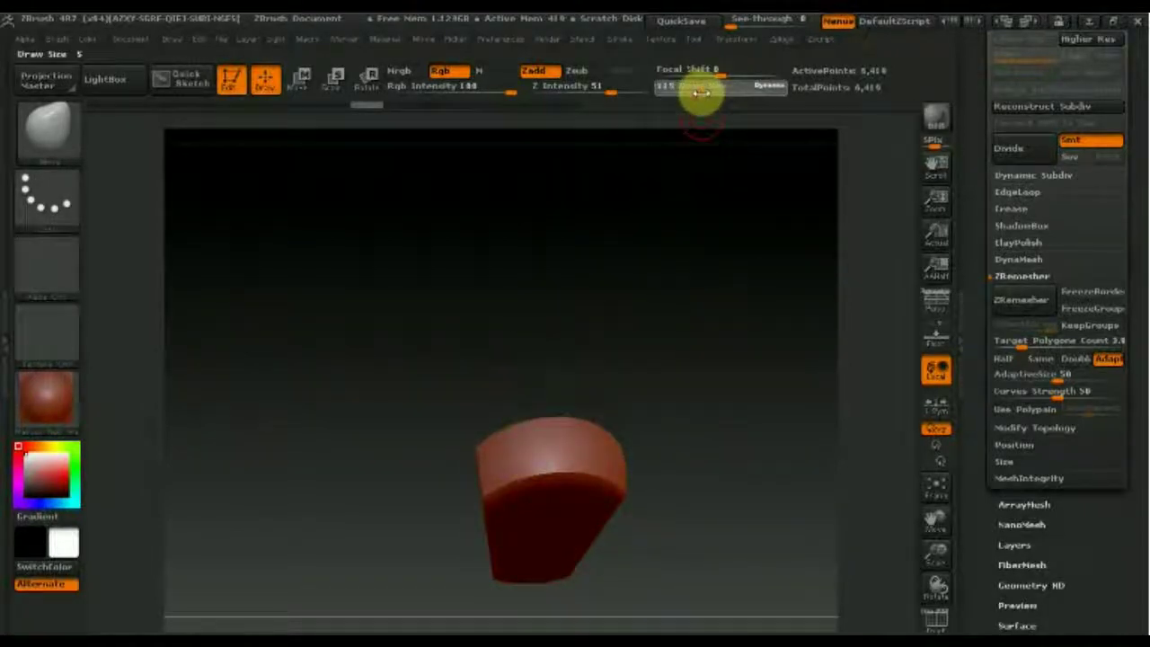
pyautogui.moveTo(700, 94); pyautogui.dragTo(701, 93)
# Step: Toggle between Smooth, Standard and Clay brushes, then undo the trial clay dent on the mesh
pyautogui.press('b')
pyautogui.press('c')
pyautogui.press('b')
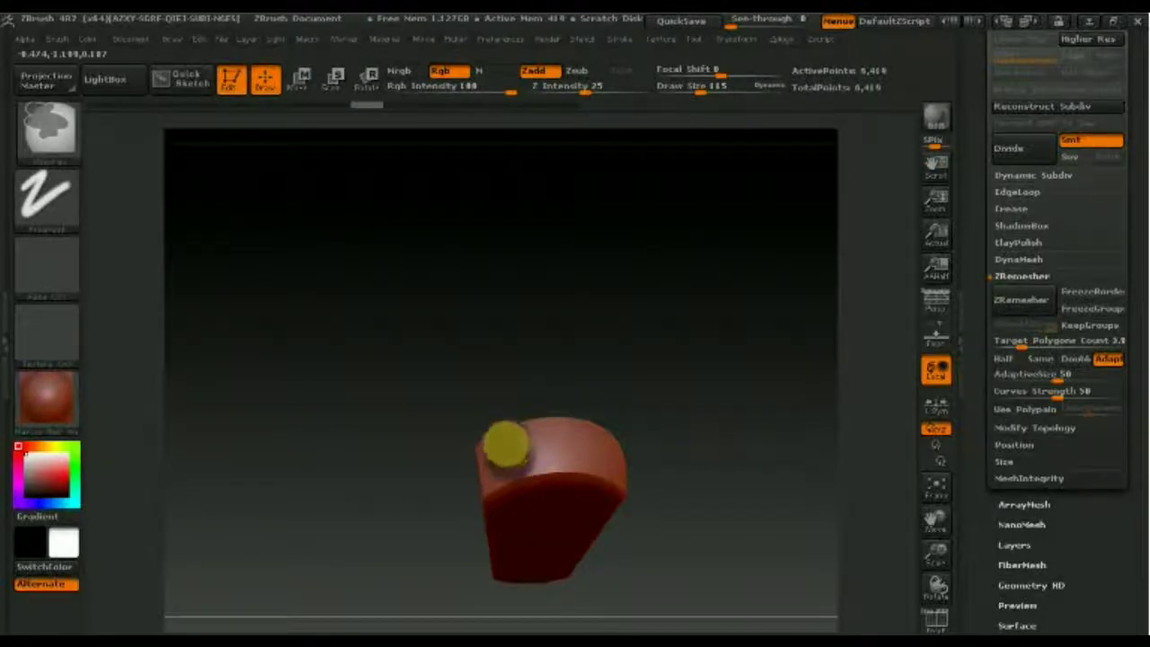
pyautogui.press('b')
pyautogui.press('s')
pyautogui.press('t')
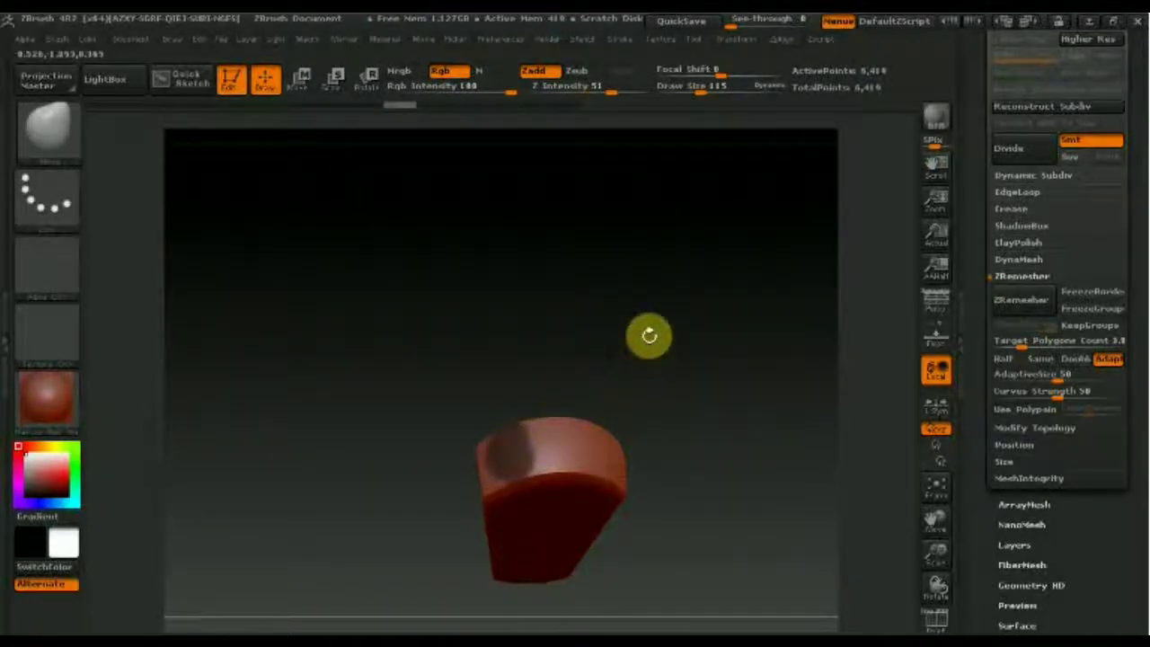
pyautogui.press('b')
pyautogui.press('c')
pyautogui.press('b')
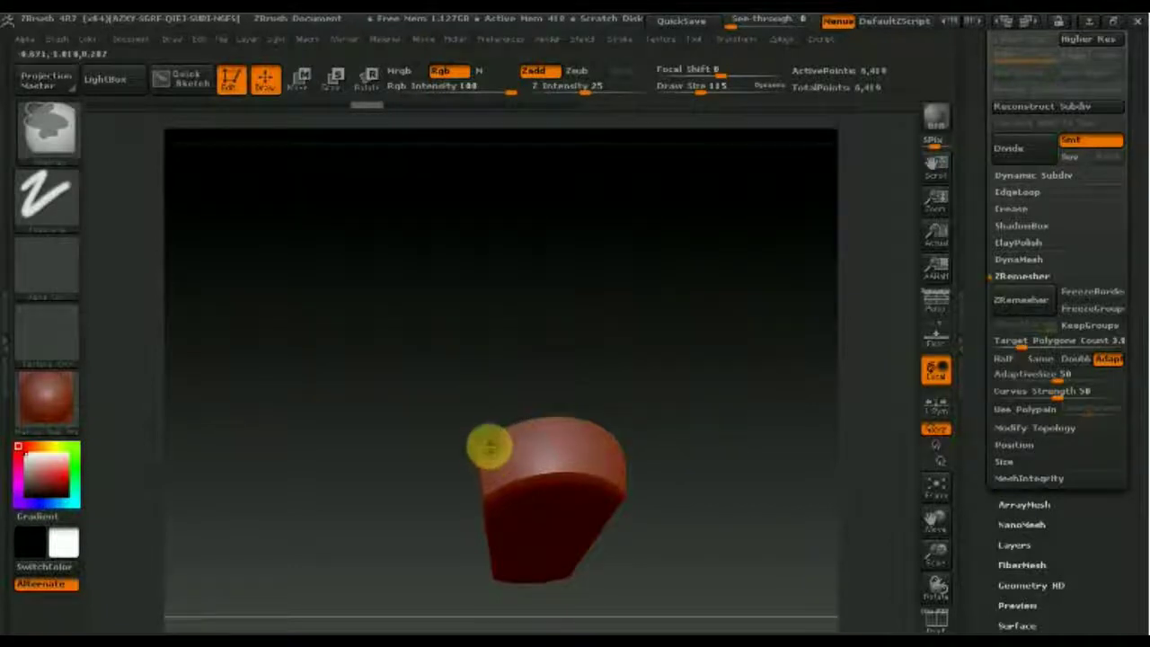
pyautogui.press('b')
pyautogui.press('s')
pyautogui.press('t')
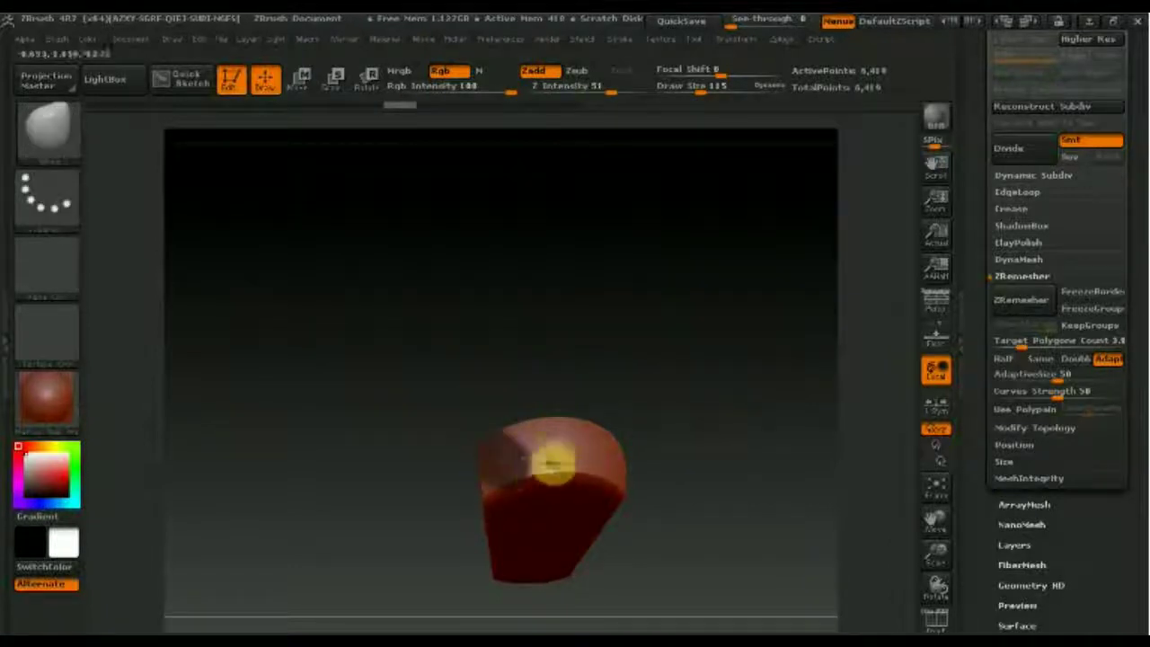
pyautogui.hotkey('ctrl', 'z')
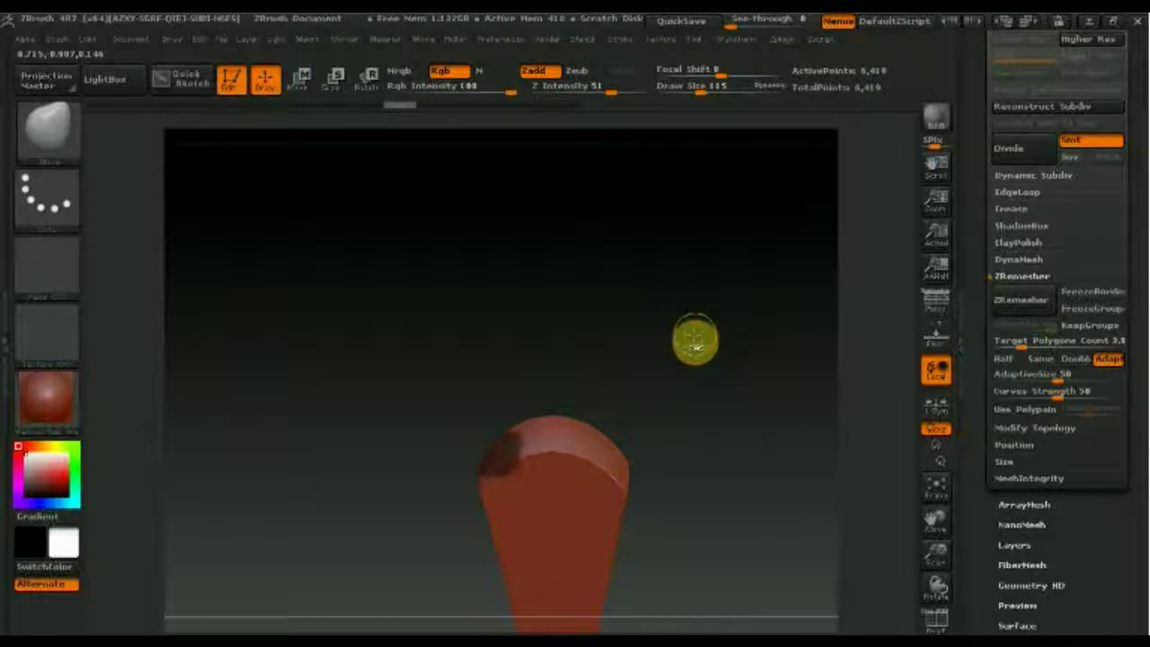
pyautogui.hotkey('ctrl', 'z')
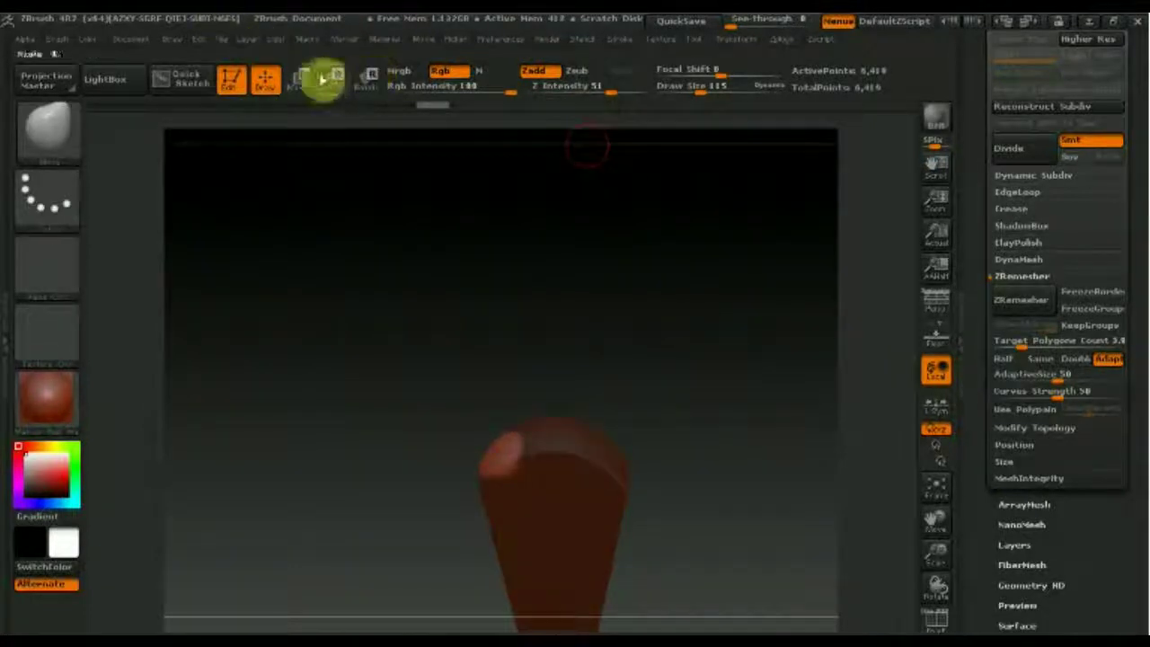
# Step: Draw a Move transpose line upward from the top of the red mesh
pyautogui.click(307, 79)
pyautogui.moveTo(501, 459)
pyautogui.mouseDown()
pyautogui.moveTo(495, 357)
pyautogui.moveTo(460, 237)
pyautogui.moveTo(478, 330)
pyautogui.mouseUp()
pyautogui.moveTo(585, 398)
pyautogui.mouseDown()
pyautogui.moveTo(657, 390)
pyautogui.moveTo(691, 368)
pyautogui.moveTo(647, 367)
pyautogui.mouseUp()
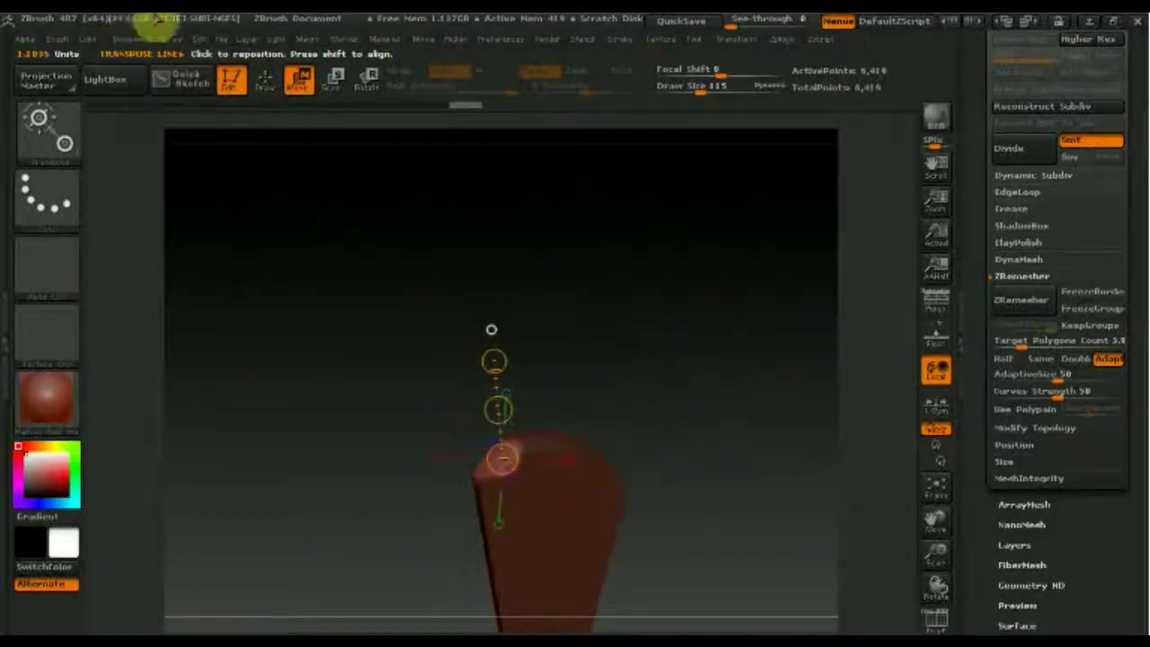
# Step: Return to Draw mode, stand the mesh upright, and bring up Tool > Deformation
pyautogui.click(266, 84)
pyautogui.moveTo(690, 400)
pyautogui.mouseDown()
pyautogui.moveTo(655, 300)
pyautogui.moveTo(614, 457)
pyautogui.moveTo(575, 462)
pyautogui.mouseUp()
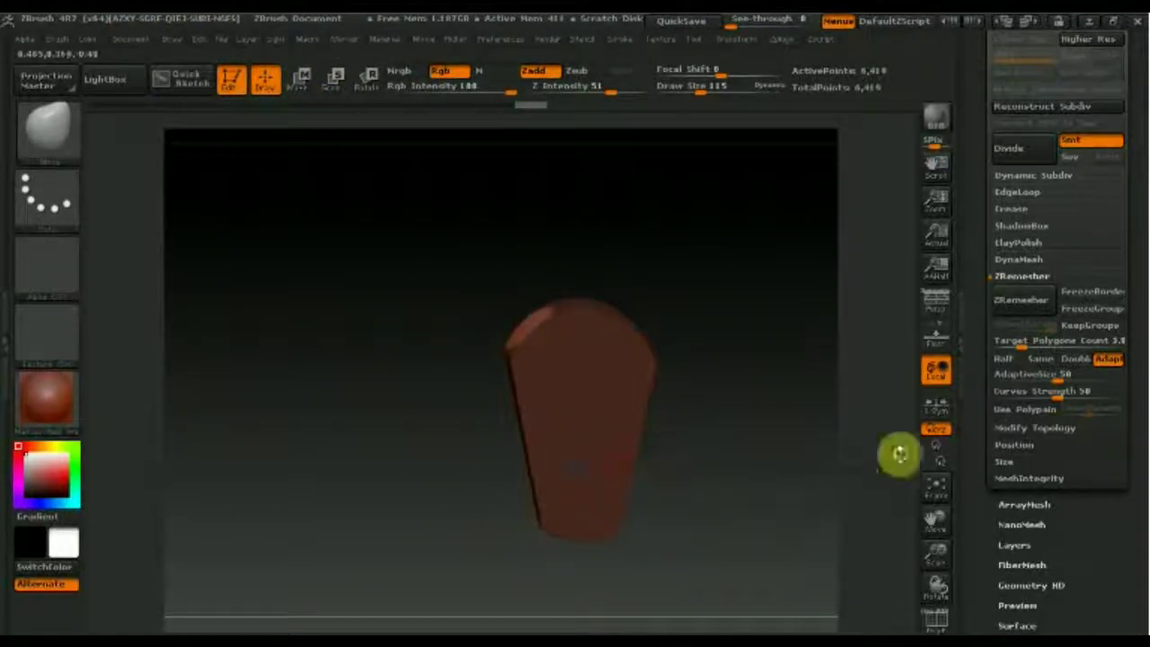
pyautogui.moveTo(1109, 560); pyautogui.dragTo(1099, 472)
pyautogui.click(1020, 453)
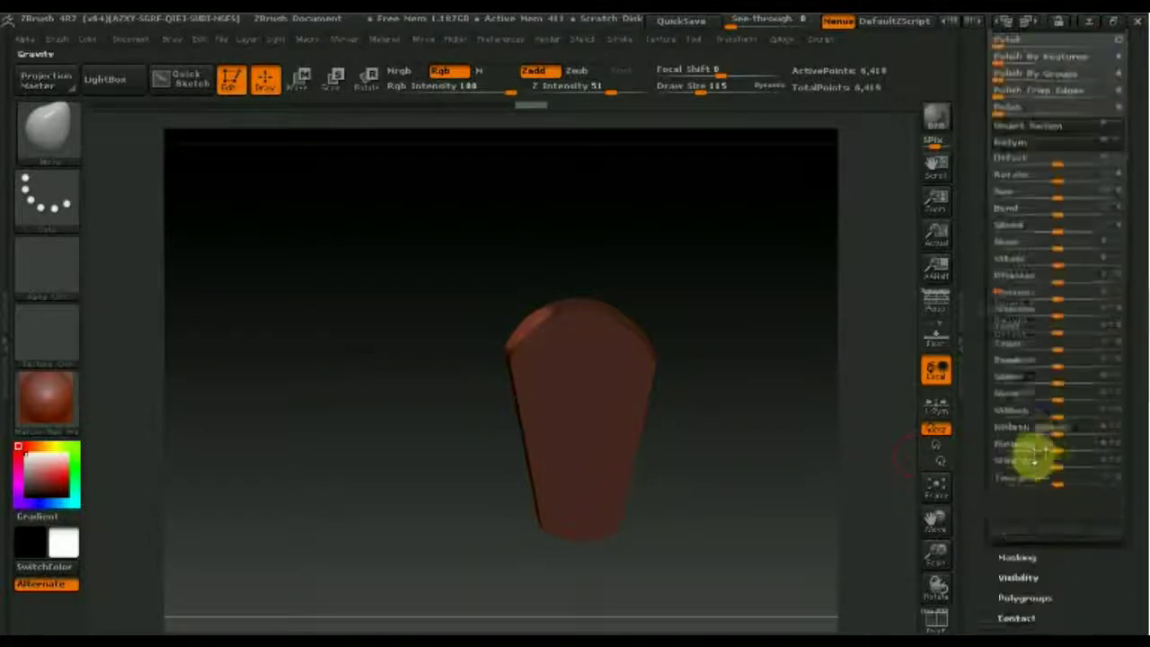
# Step: Drag the Deformation Size slider to pull a tall spike from the top, then smooth its tip
pyautogui.moveTo(1044, 245)
pyautogui.mouseDown()
pyautogui.moveTo(1119, 243)
pyautogui.moveTo(1056, 244)
pyautogui.moveTo(1083, 251)
pyautogui.moveTo(1114, 239)
pyautogui.mouseUp()
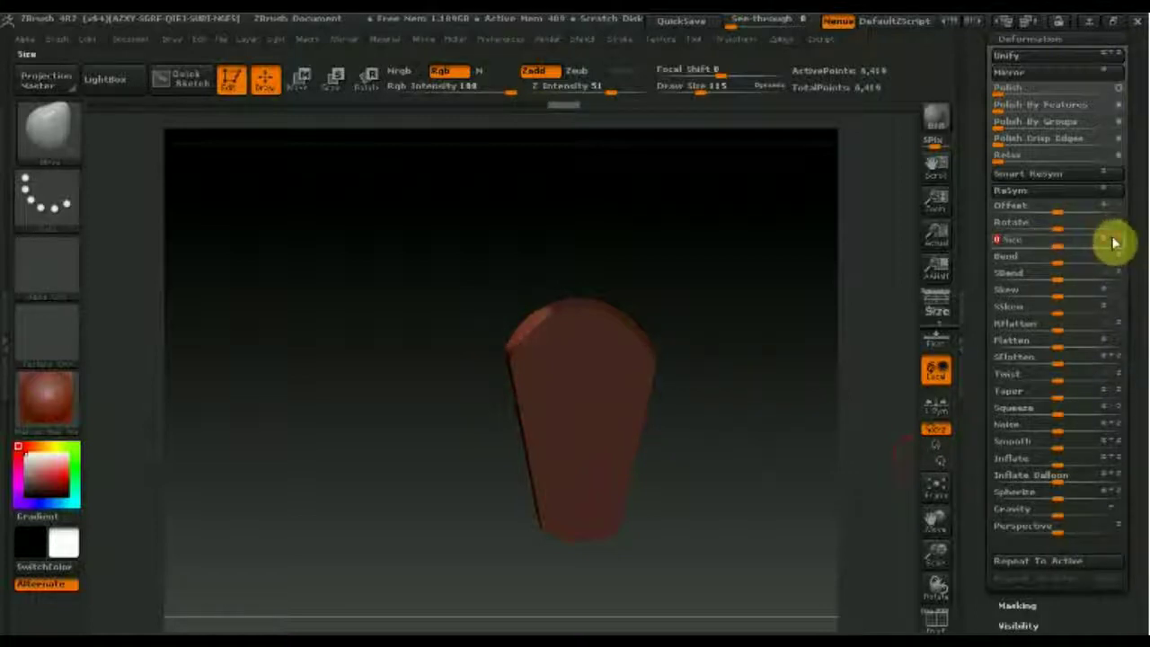
pyautogui.moveTo(1063, 245); pyautogui.dragTo(1130, 263)
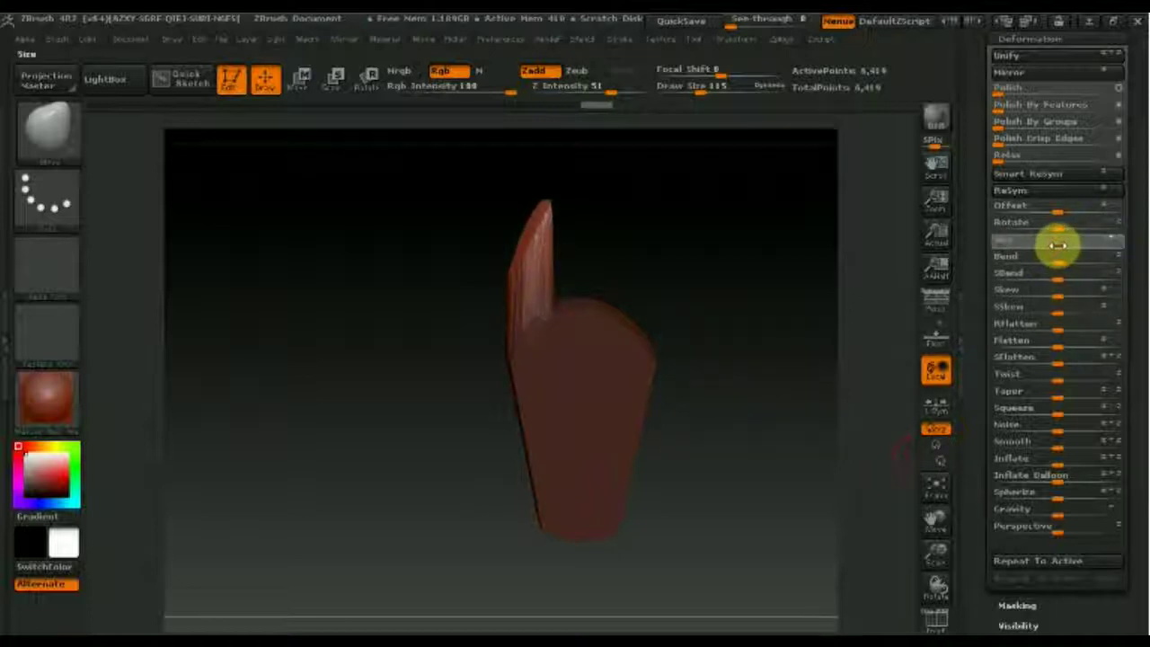
pyautogui.press('shift')
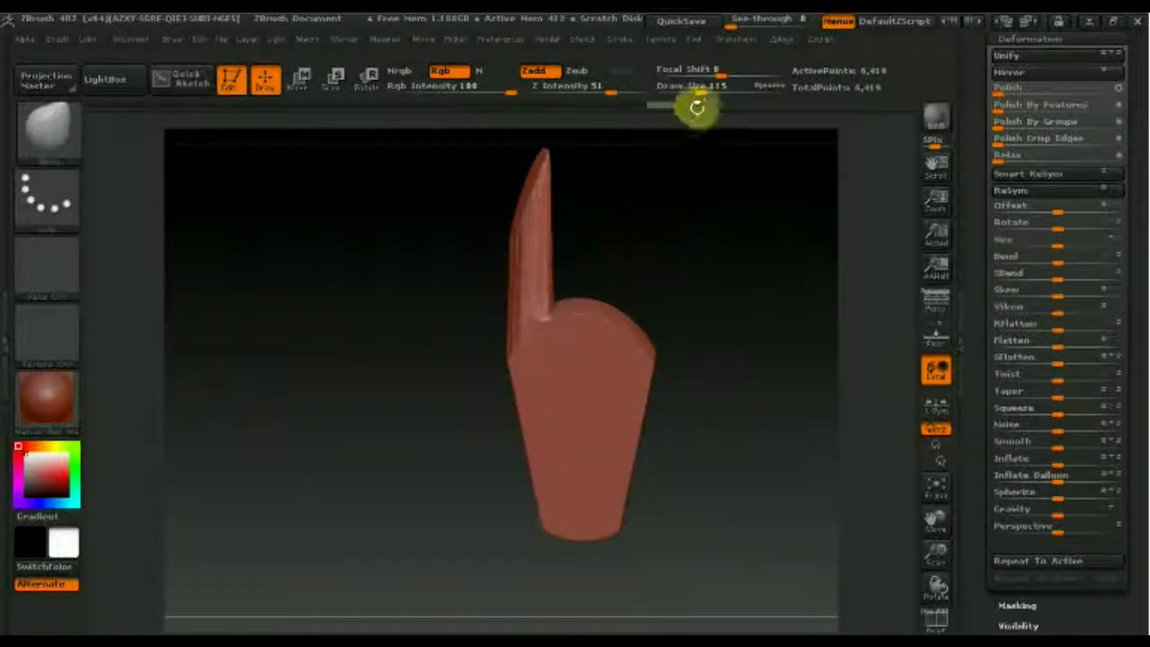
pyautogui.moveTo(557, 200); pyautogui.dragTo(525, 209)
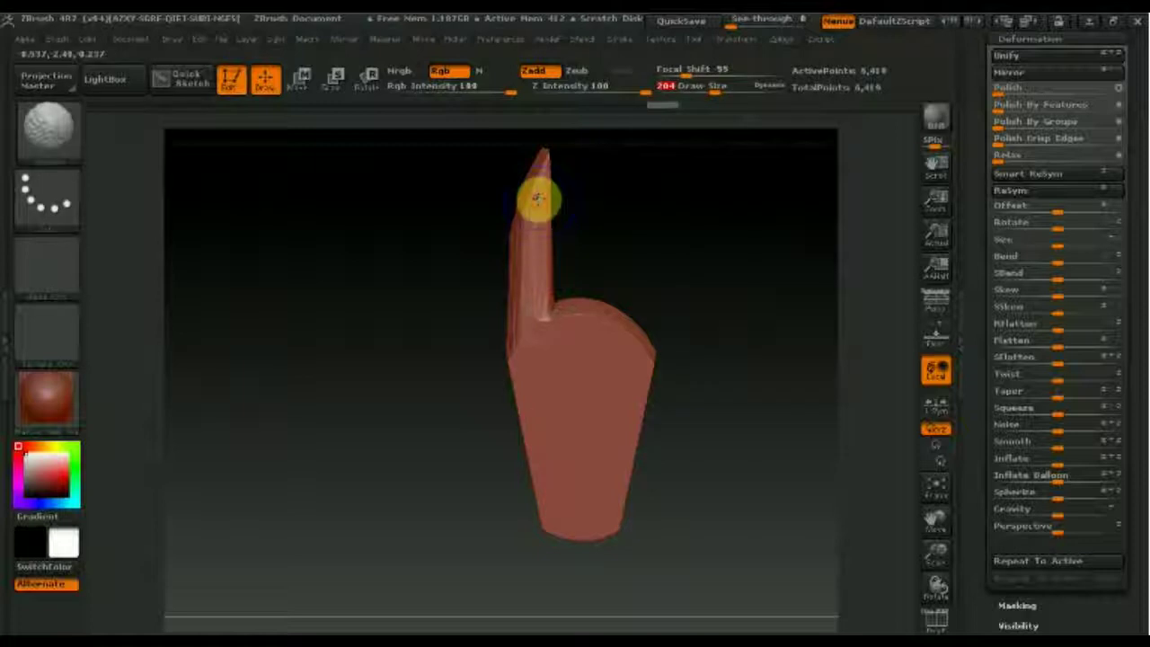
# Step: Smooth the base of the finger spike where it meets the palm
pyautogui.moveTo(520, 267); pyautogui.dragTo(523, 303)
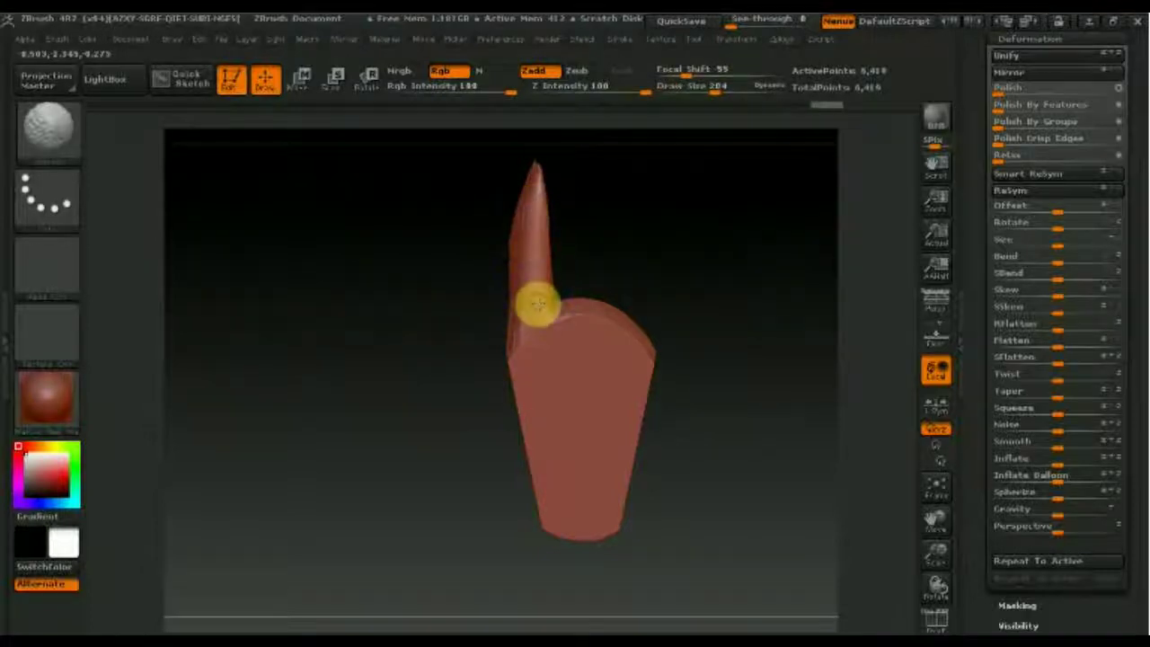
pyautogui.moveTo(633, 267); pyautogui.dragTo(670, 253)
pyautogui.moveTo(502, 335)
pyautogui.mouseDown()
pyautogui.moveTo(480, 351)
pyautogui.moveTo(482, 226)
pyautogui.moveTo(524, 188)
pyautogui.moveTo(444, 239)
pyautogui.moveTo(406, 295)
pyautogui.moveTo(576, 170)
pyautogui.moveTo(675, 149)
pyautogui.moveTo(634, 254)
pyautogui.moveTo(771, 308)
pyautogui.mouseUp()
pyautogui.moveTo(726, 204)
pyautogui.mouseDown()
pyautogui.moveTo(603, 264)
pyautogui.moveTo(670, 332)
pyautogui.moveTo(673, 360)
pyautogui.moveTo(608, 380)
pyautogui.moveTo(475, 272)
pyautogui.moveTo(428, 272)
pyautogui.mouseUp()
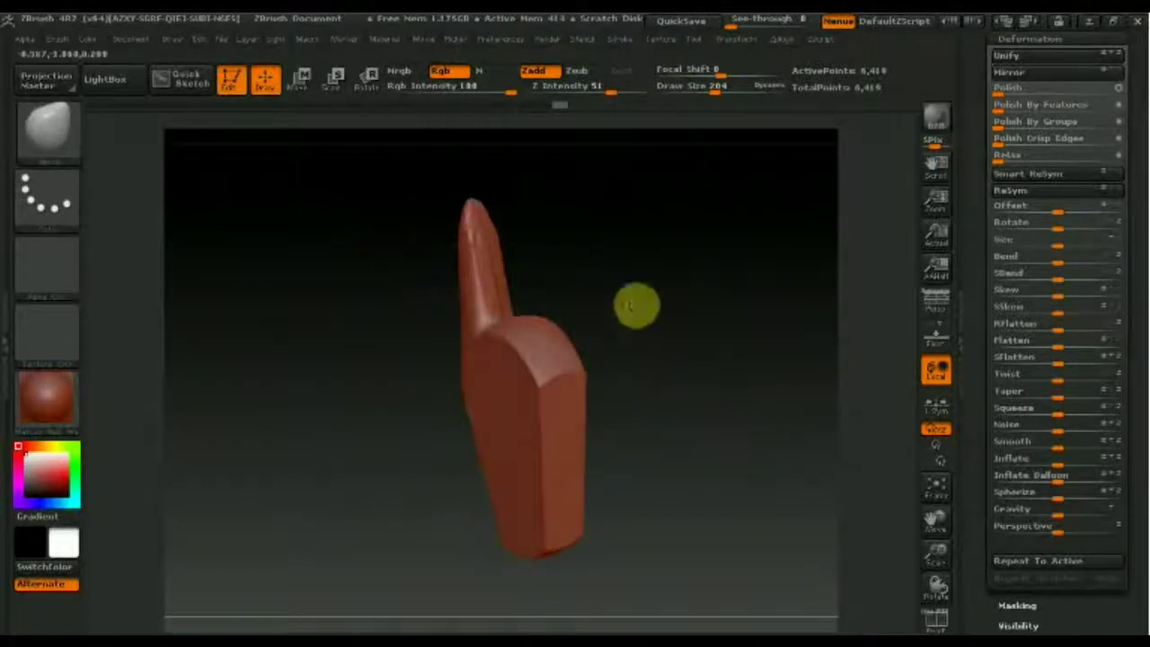
# Step: Check topology with PolyF, clear the mask, then bring up the brush library
pyautogui.click(935, 620)
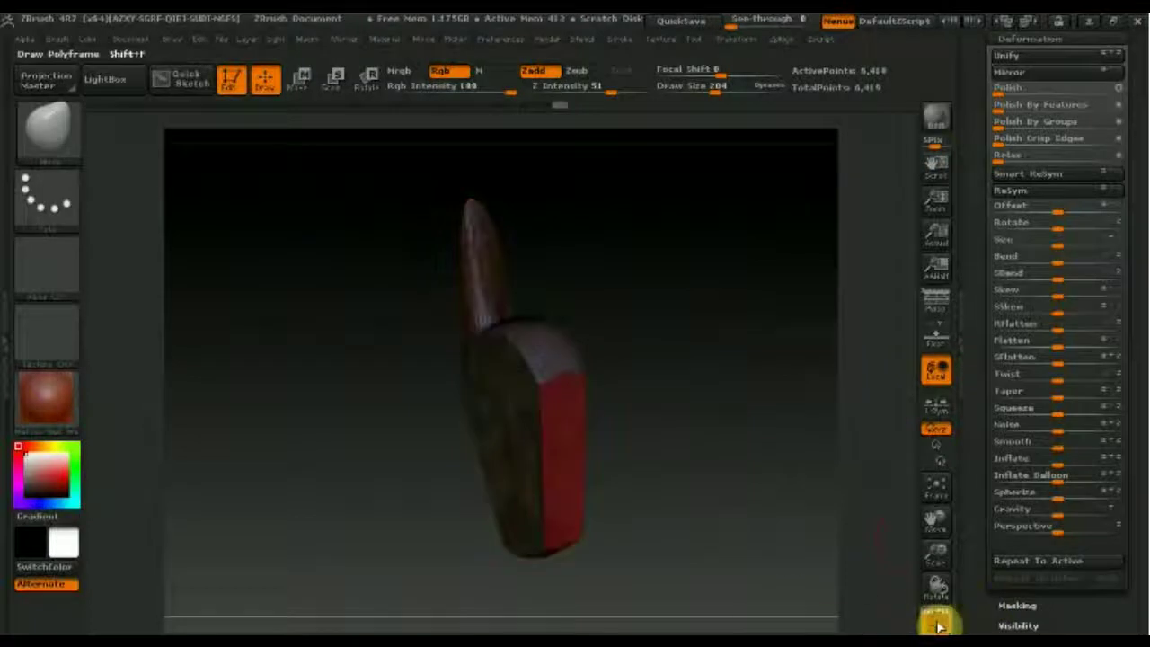
pyautogui.moveTo(675, 504)
pyautogui.mouseDown()
pyautogui.moveTo(719, 513)
pyautogui.moveTo(692, 496)
pyautogui.moveTo(685, 508)
pyautogui.mouseUp()
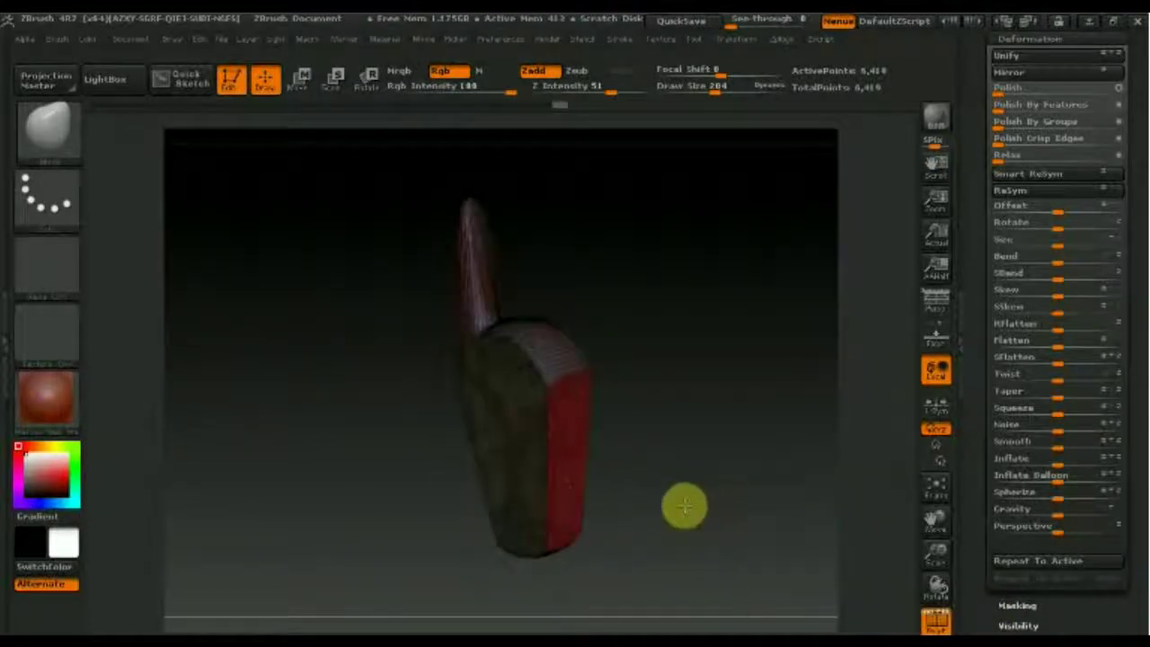
pyautogui.keyDown('ctrl'); pyautogui.moveTo(688, 568); pyautogui.dragTo(333, 160); pyautogui.keyUp('ctrl')
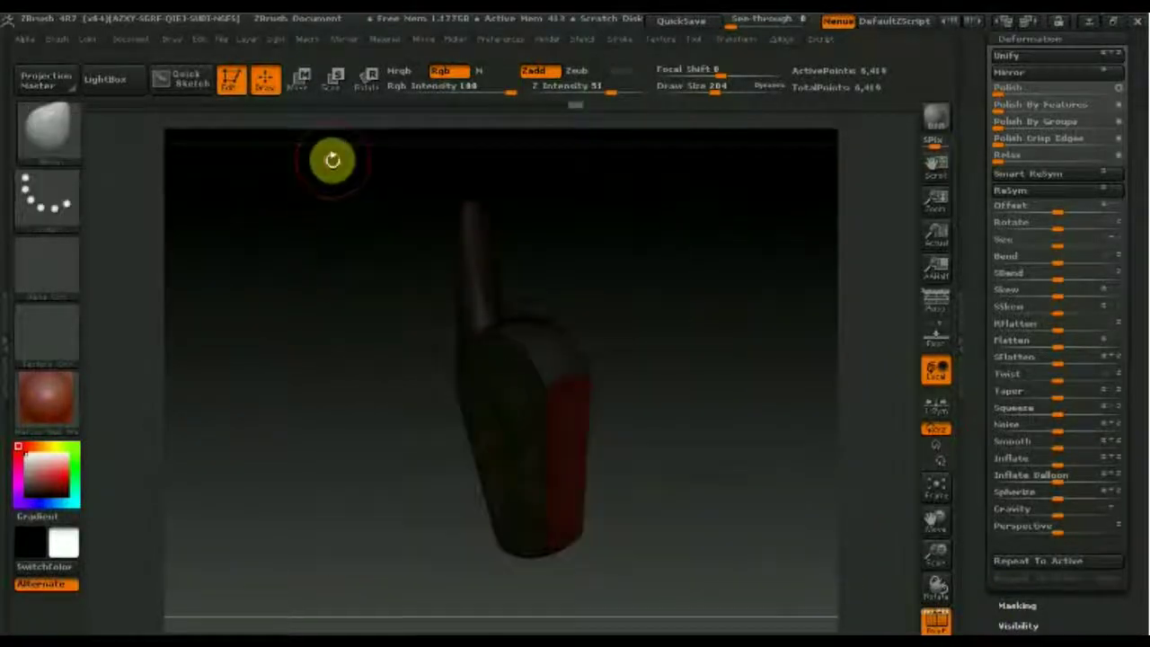
pyautogui.keyDown('ctrl'); pyautogui.click(332, 160); pyautogui.keyUp('ctrl')
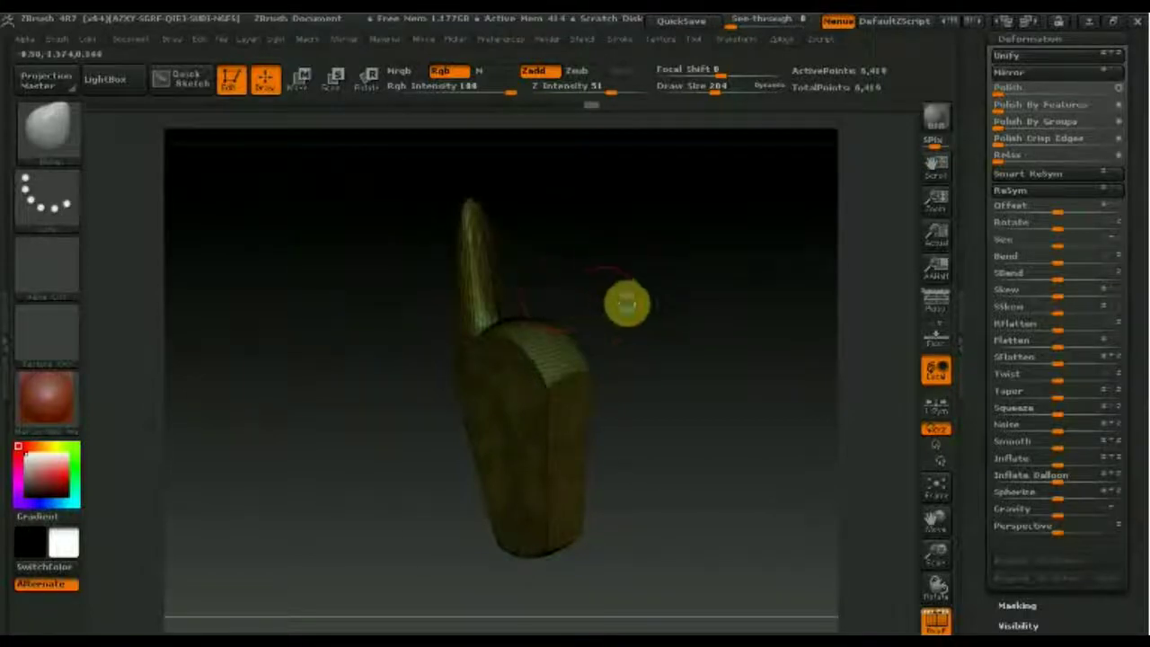
pyautogui.moveTo(626, 304); pyautogui.dragTo(795, 503)
pyautogui.click(937, 622)
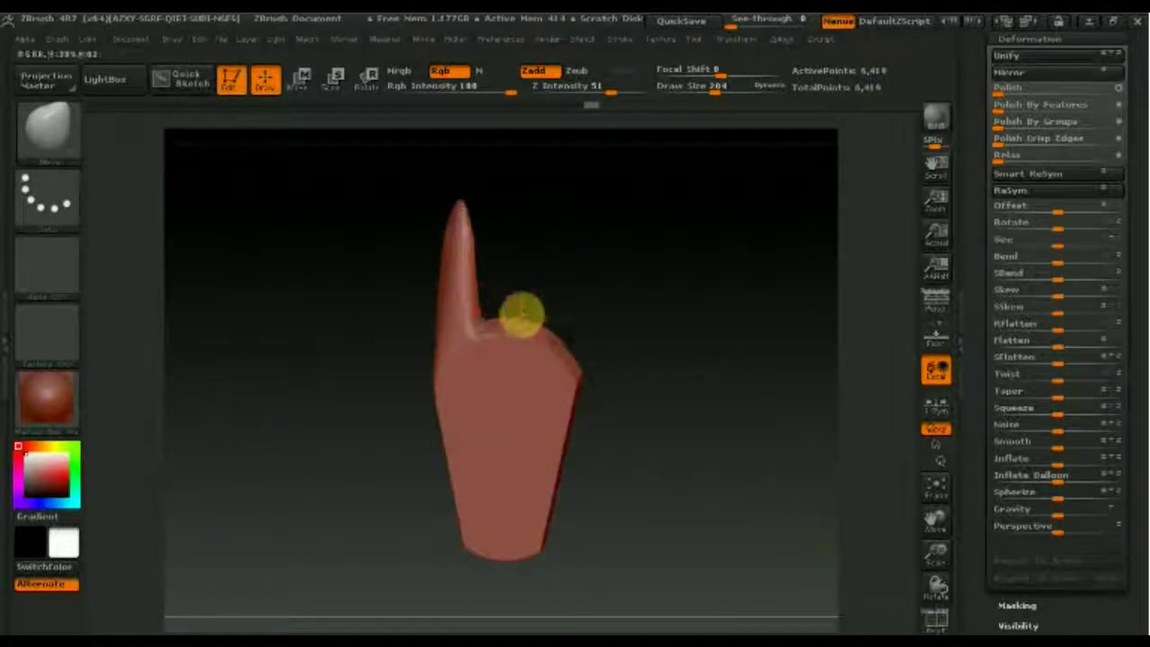
pyautogui.click(46, 126)
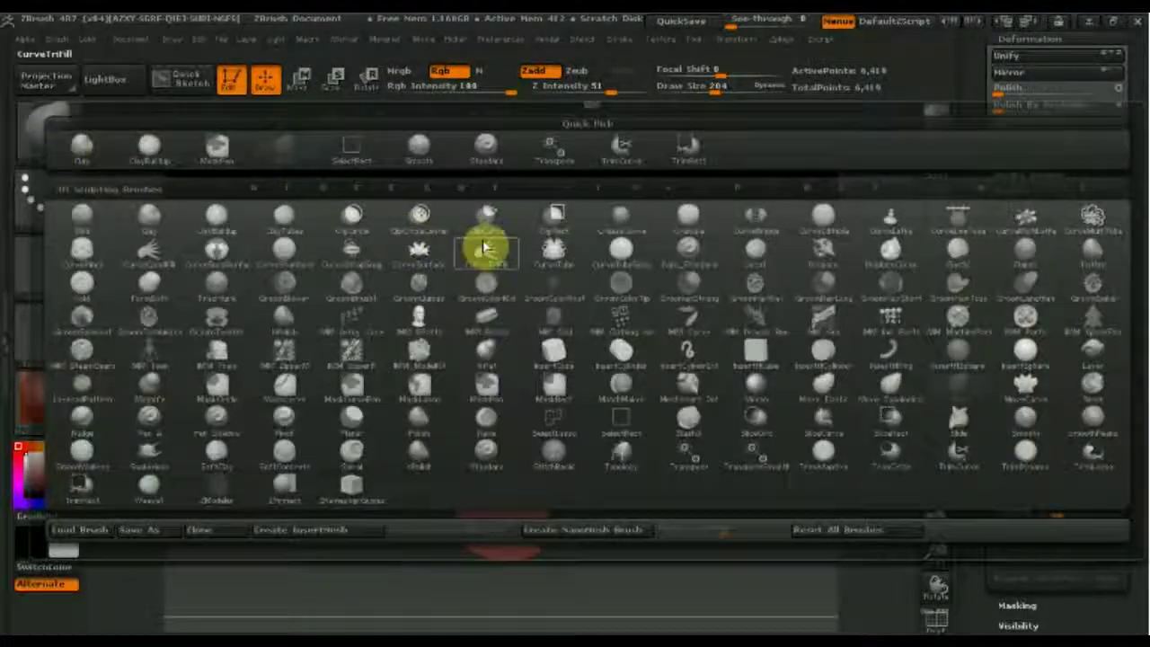
# Step: Pick a new brush (Z Intensity 20, Focal Shift 56) and undo its trial fingertip stroke
pyautogui.click(154, 151)
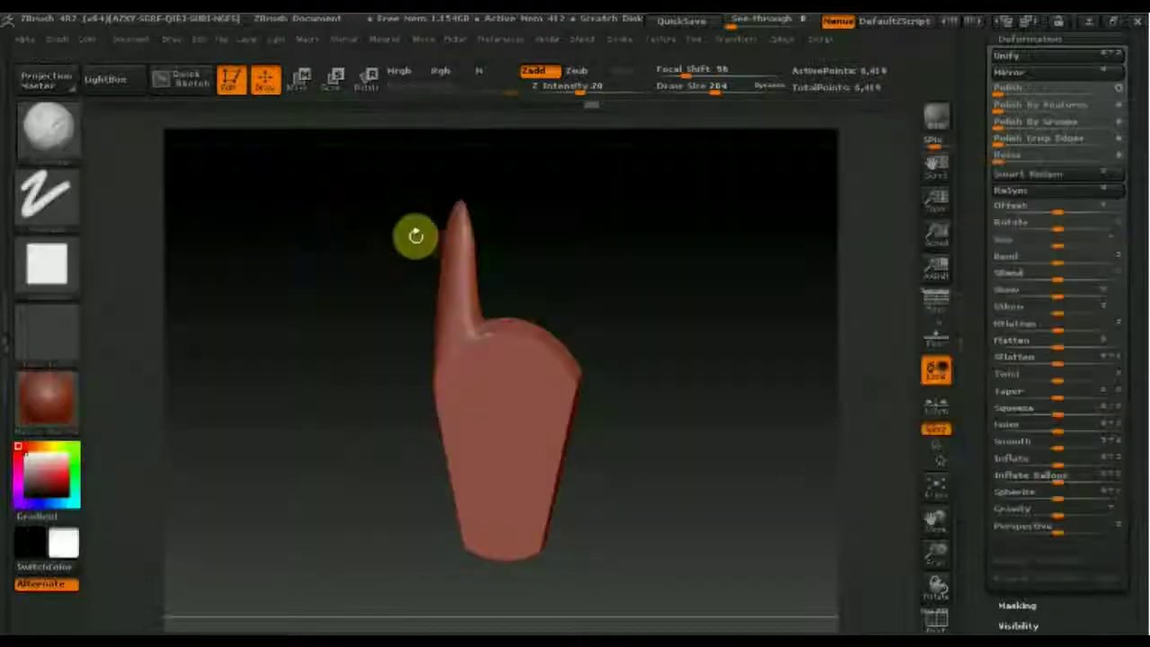
pyautogui.moveTo(448, 246); pyautogui.dragTo(449, 261)
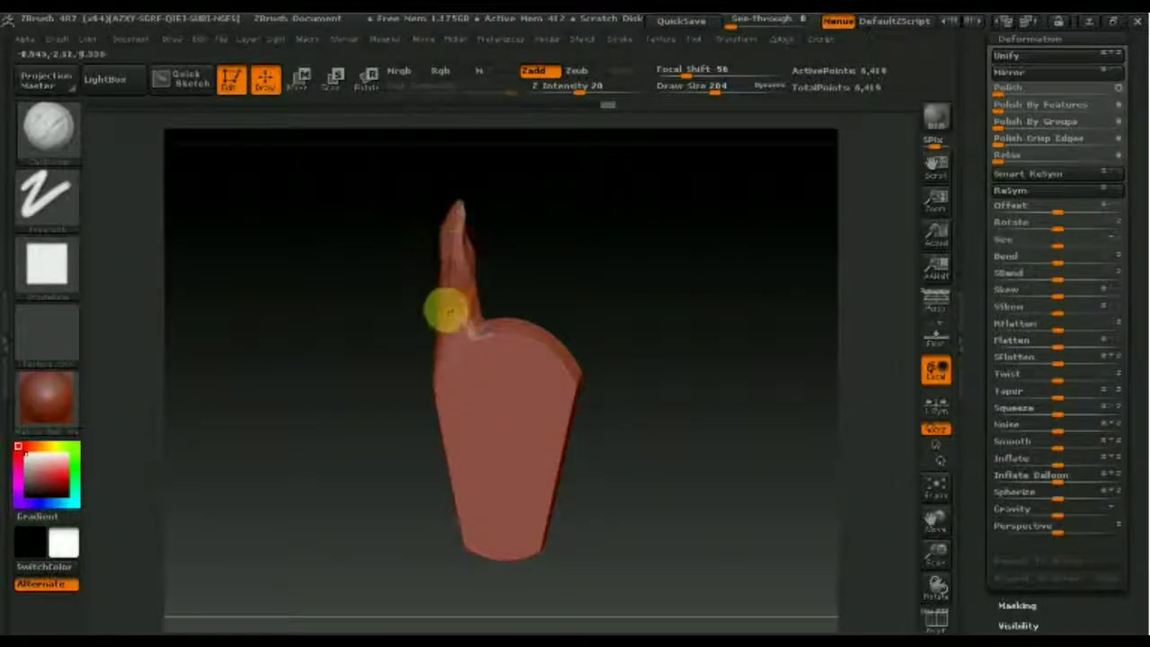
pyautogui.moveTo(593, 262)
pyautogui.mouseDown()
pyautogui.moveTo(547, 287)
pyautogui.moveTo(579, 263)
pyautogui.mouseUp()
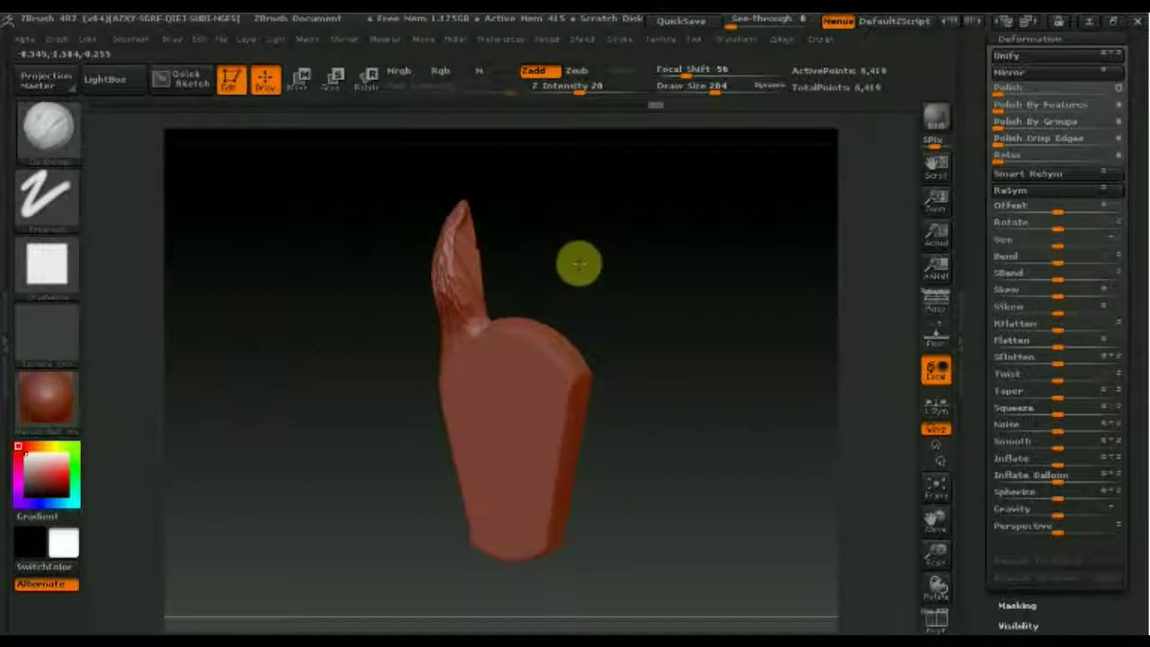
pyautogui.hotkey('ctrl', 'z')
pyautogui.hotkey('ctrl', 'z')
pyautogui.hotkey('ctrl', 'z')
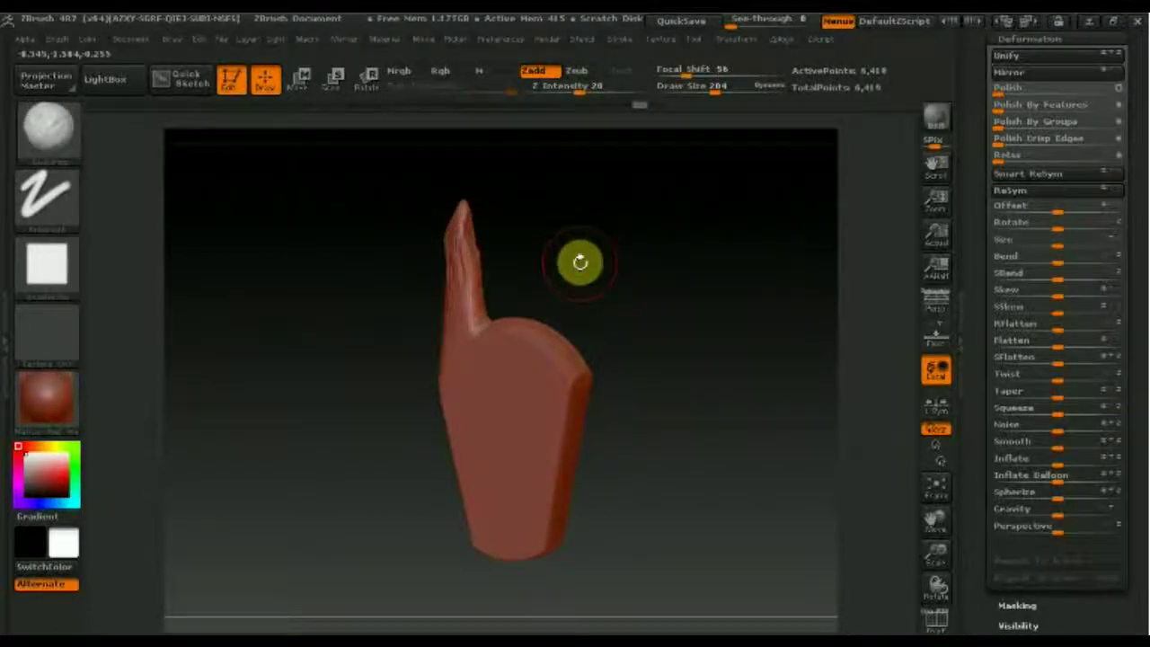
pyautogui.hotkey('ctrl', 'z')
pyautogui.hotkey('ctrl', 'z')
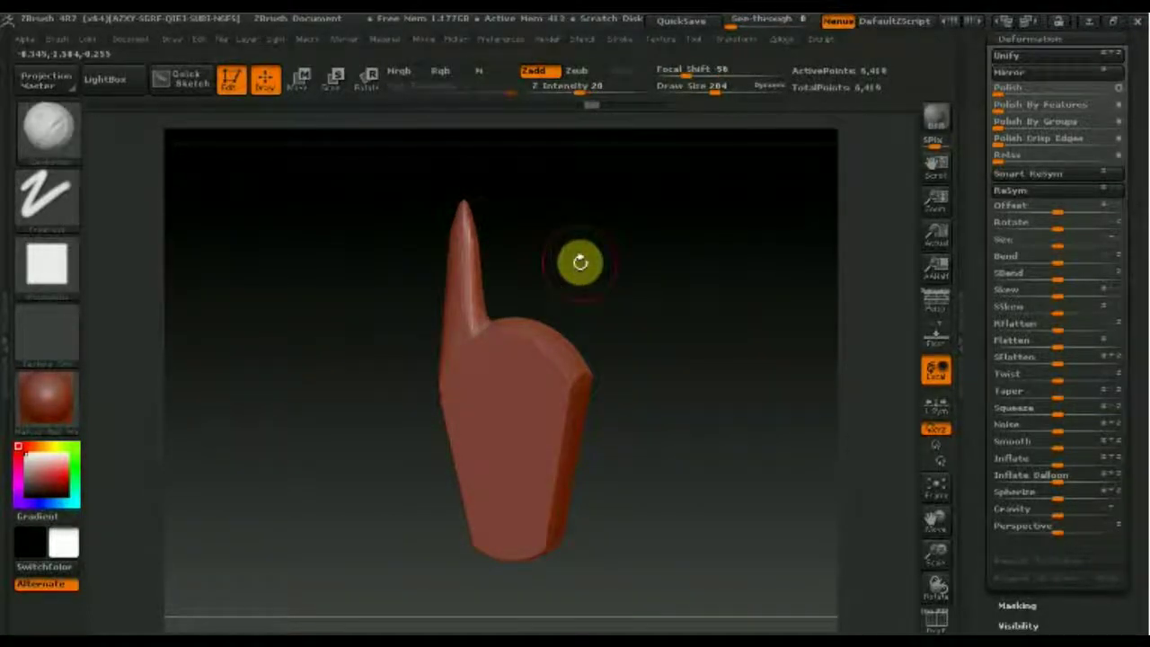
pyautogui.scroll(5, 1130, 179)
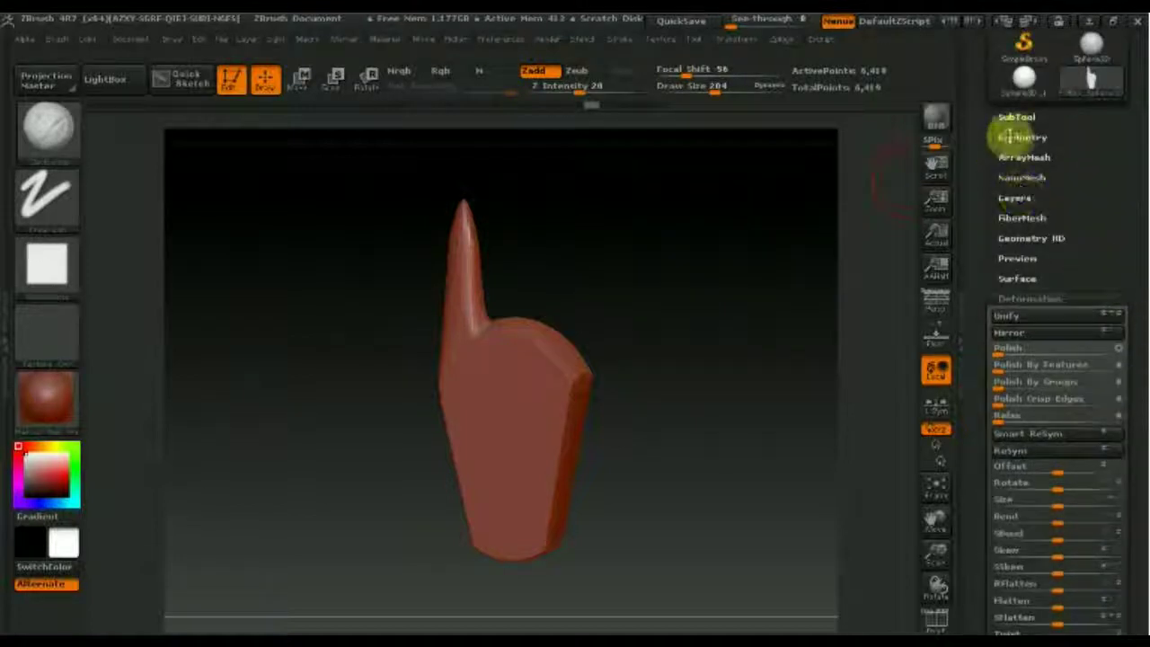
# Step: DynaMesh the hand at Resolution 128 from Tool > Geometry
pyautogui.click(1007, 137)
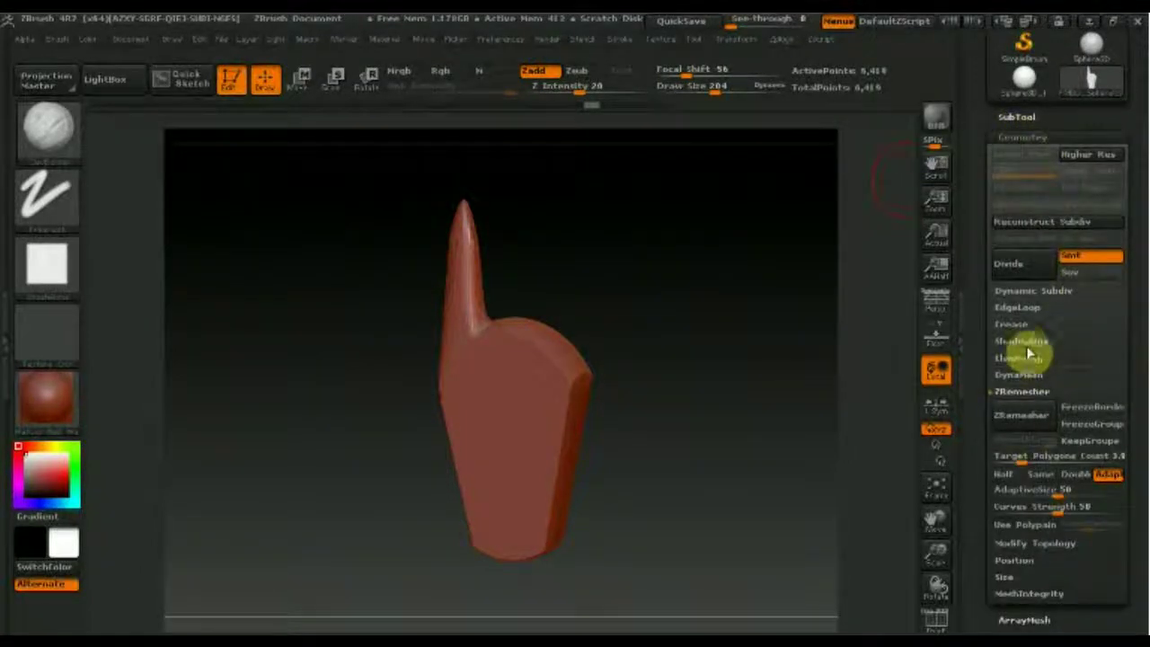
pyautogui.click(1021, 377)
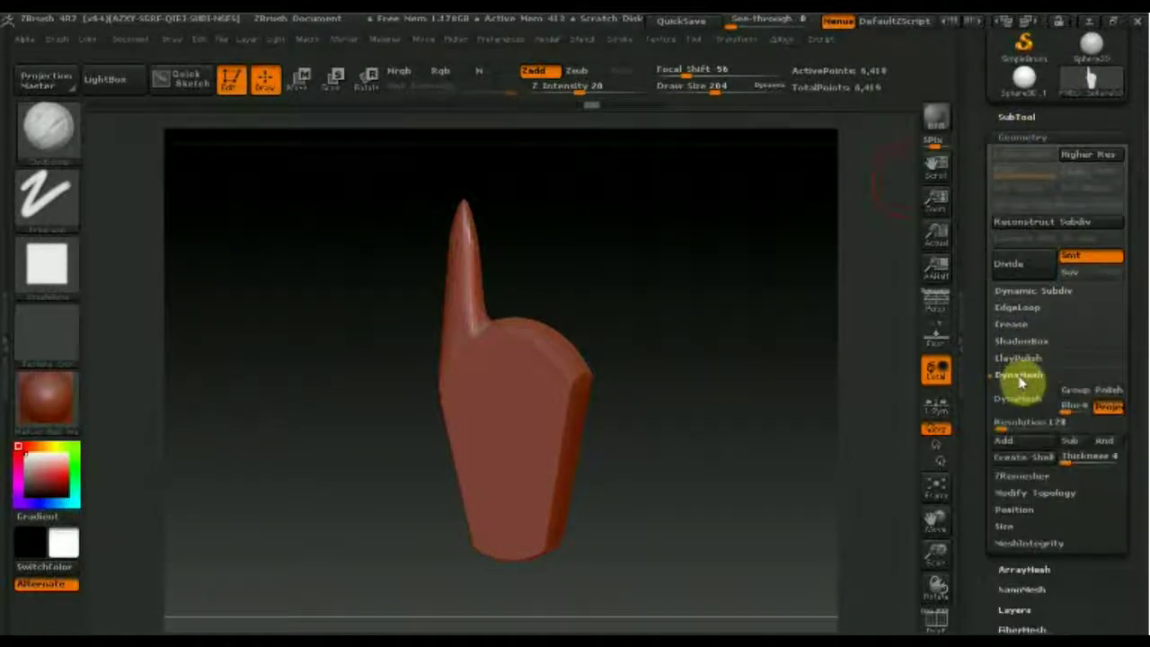
pyautogui.click(703, 389)
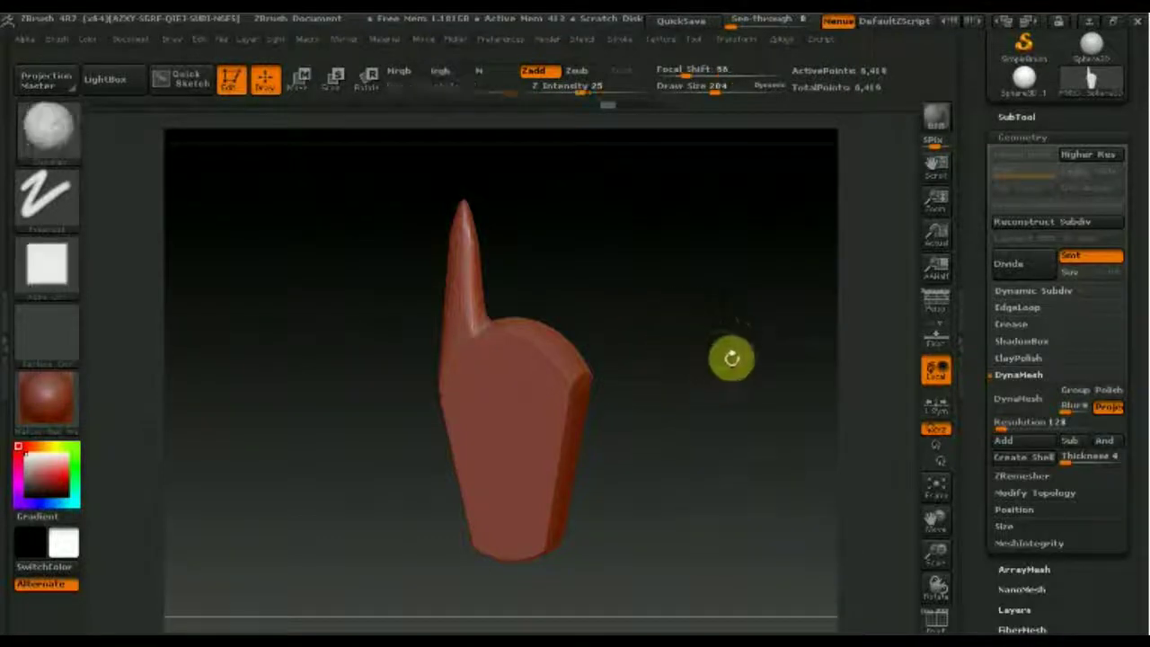
pyautogui.click(1025, 412)
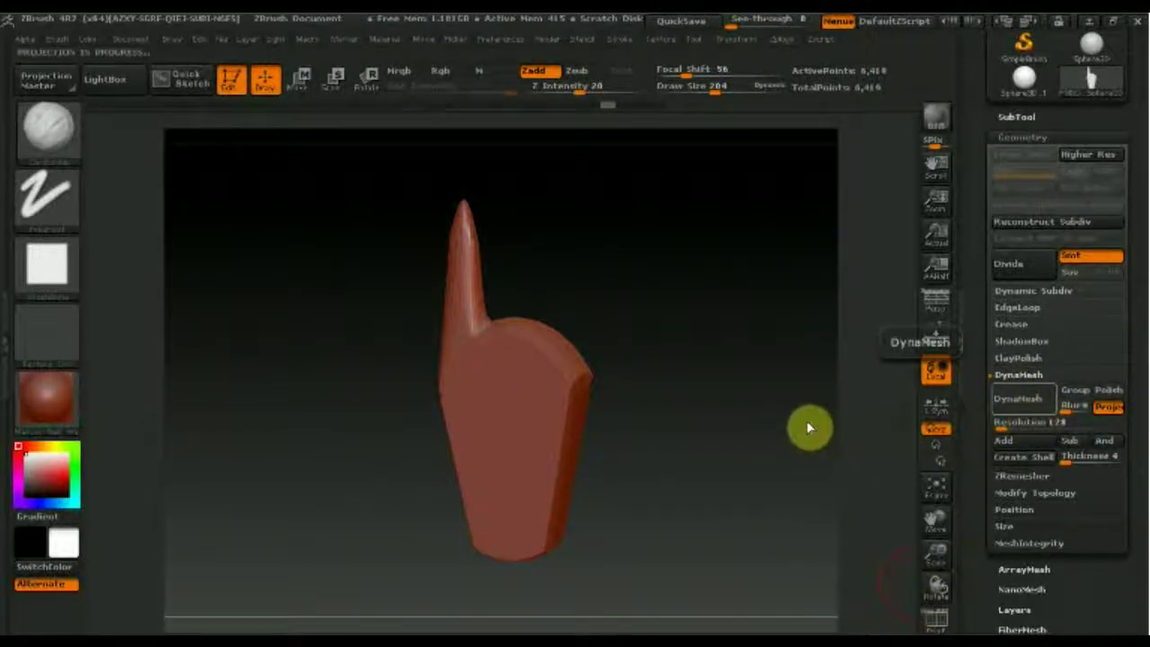
# Step: Turn on PolyF to inspect the new 46,088-point DynaMesh grid
pyautogui.click(936, 618)
pyautogui.moveTo(773, 539)
pyautogui.mouseDown()
pyautogui.moveTo(791, 538)
pyautogui.moveTo(760, 530)
pyautogui.moveTo(896, 585)
pyautogui.mouseUp()
pyautogui.click(937, 616)
# Step: Lower the Draw Size and reshape the fingertip
pyautogui.moveTo(760, 513)
pyautogui.mouseDown()
pyautogui.moveTo(770, 608)
pyautogui.moveTo(742, 560)
pyautogui.mouseUp()
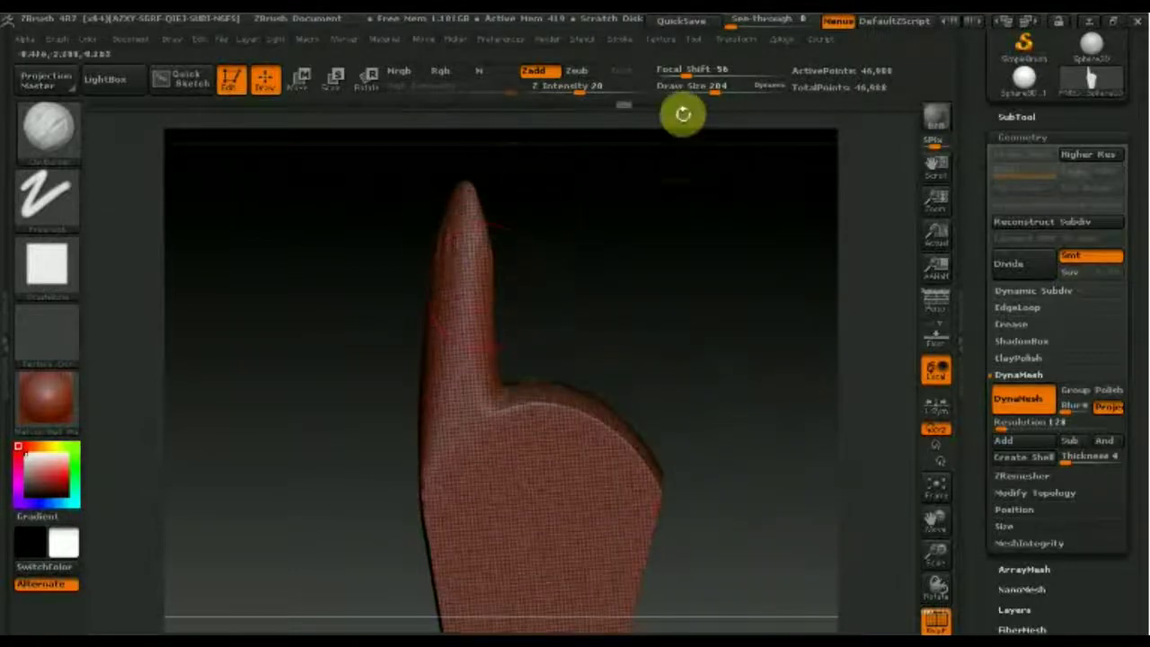
pyautogui.moveTo(692, 85)
pyautogui.mouseDown()
pyautogui.moveTo(715, 85)
pyautogui.moveTo(662, 123)
pyautogui.mouseUp()
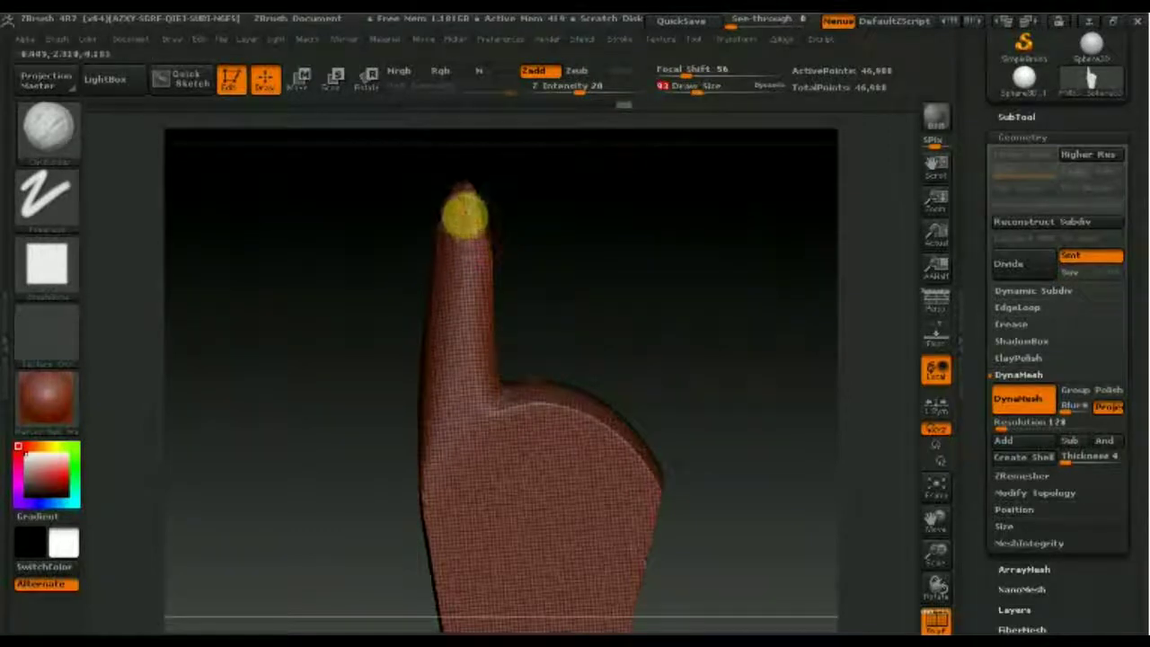
pyautogui.moveTo(481, 229)
pyautogui.mouseDown()
pyautogui.moveTo(444, 398)
pyautogui.moveTo(501, 380)
pyautogui.moveTo(459, 421)
pyautogui.moveTo(498, 410)
pyautogui.moveTo(455, 462)
pyautogui.mouseUp()
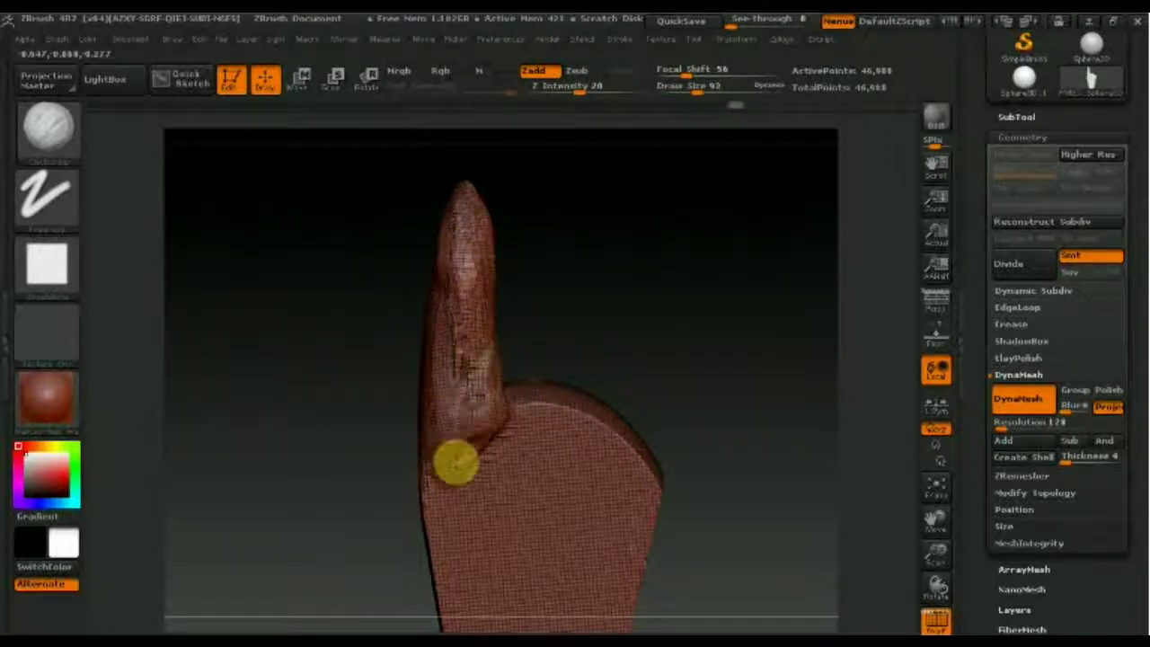
# Step: Turn off PolyF and smooth the wrinkles along the top of the finger
pyautogui.click(937, 625)
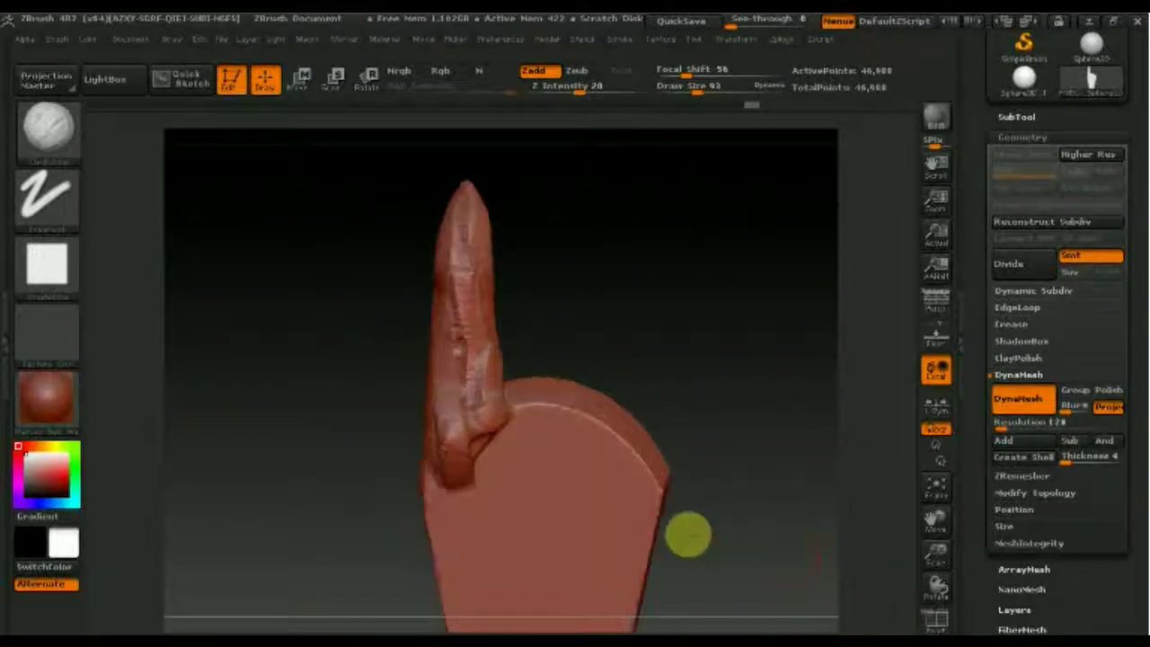
pyautogui.moveTo(688, 534); pyautogui.dragTo(496, 262)
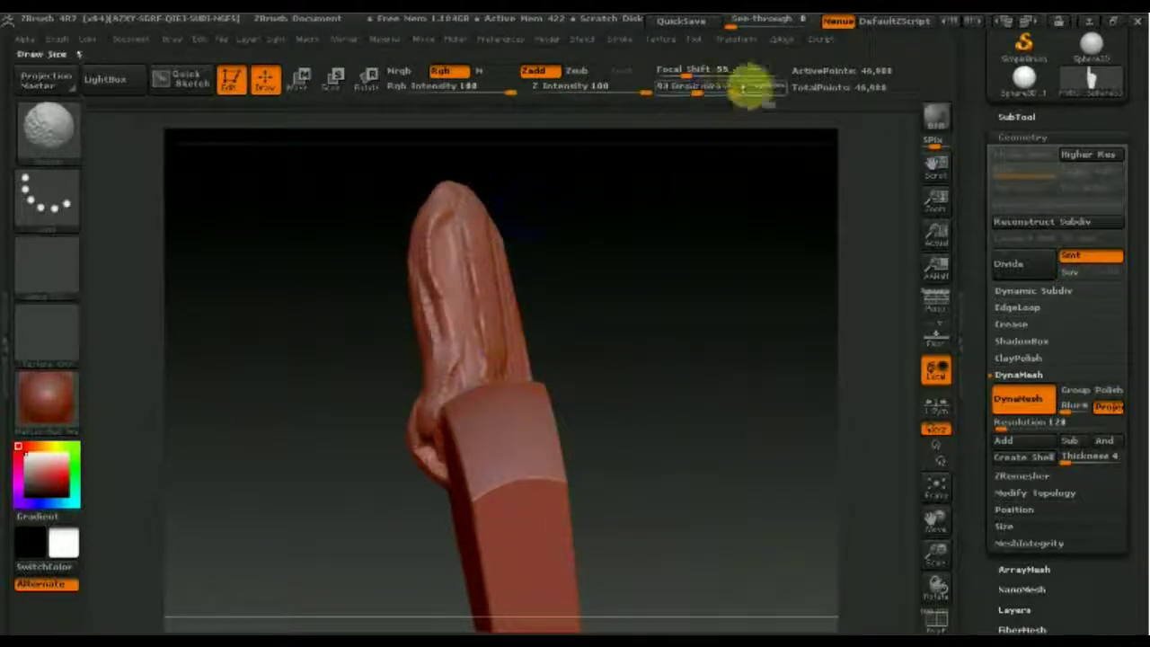
pyautogui.moveTo(713, 97); pyautogui.dragTo(709, 97)
pyautogui.moveTo(452, 264)
pyautogui.keyDown('shift'); pyautogui.mouseDown()
pyautogui.moveTo(518, 311)
pyautogui.moveTo(513, 369)
pyautogui.moveTo(461, 216)
pyautogui.moveTo(429, 454)
pyautogui.moveTo(634, 419)
pyautogui.moveTo(602, 432)
pyautogui.mouseUp(); pyautogui.keyUp('shift')
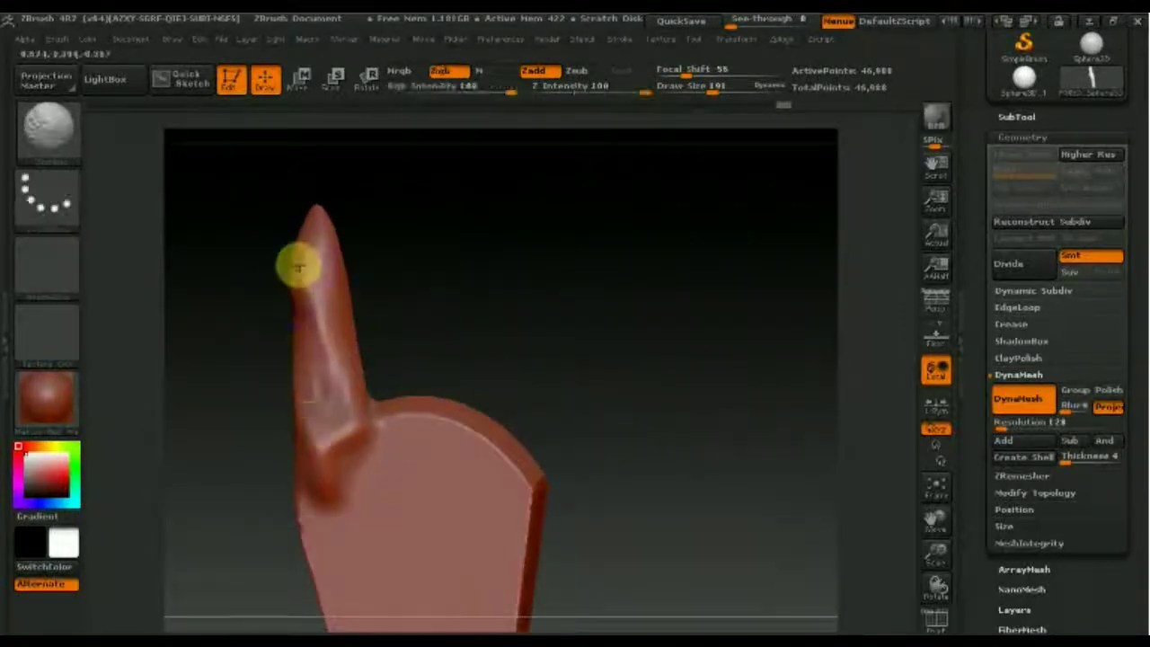
pyautogui.moveTo(316, 465)
pyautogui.mouseDown()
pyautogui.moveTo(467, 429)
pyautogui.moveTo(465, 442)
pyautogui.moveTo(350, 378)
pyautogui.mouseUp()
pyautogui.moveTo(411, 326); pyautogui.dragTo(255, 242)
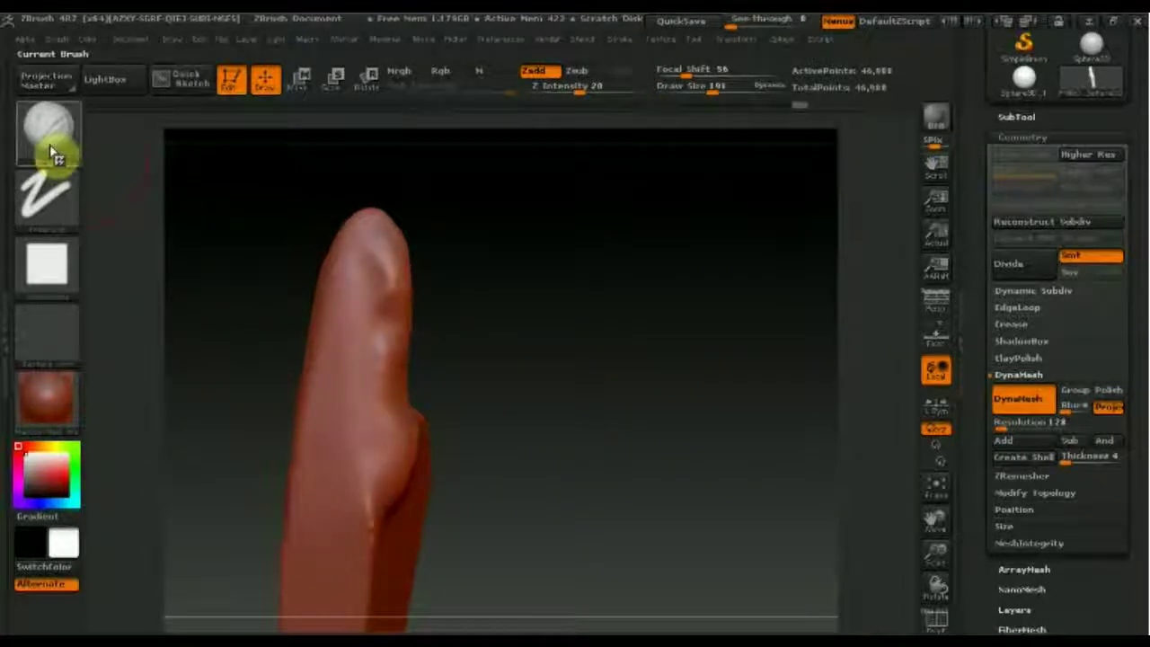
# Step: Switch to the Move brush and pull the finger's sides into shape from tip to base
pyautogui.click(49, 144)
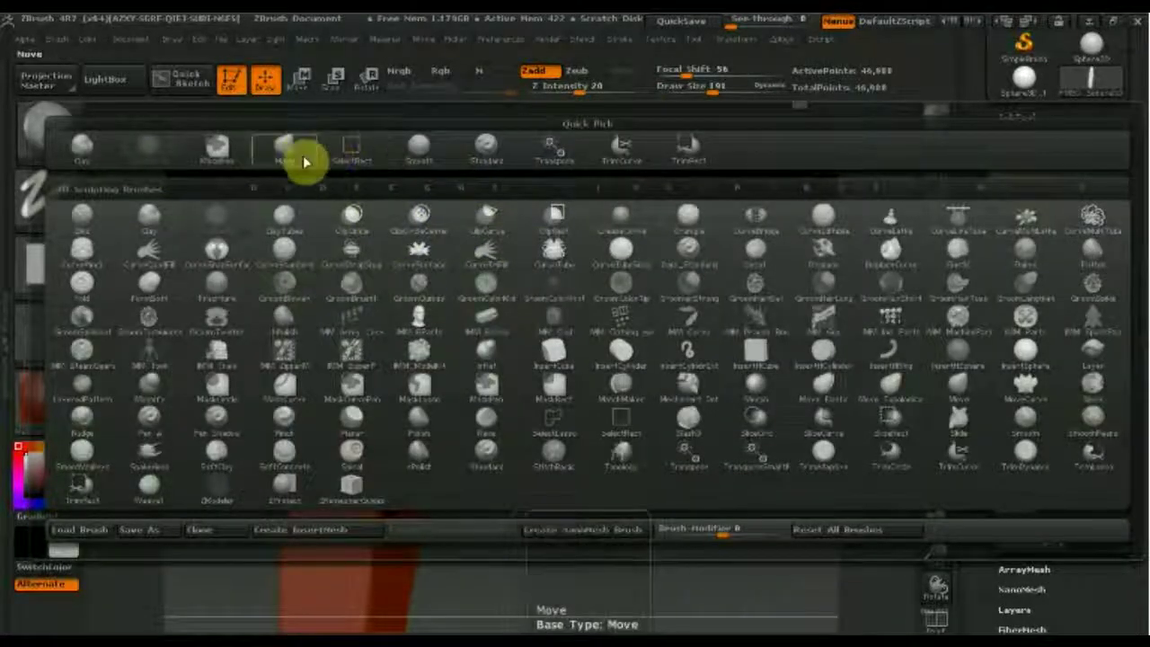
pyautogui.click(302, 158)
pyautogui.moveTo(388, 309); pyautogui.dragTo(409, 442)
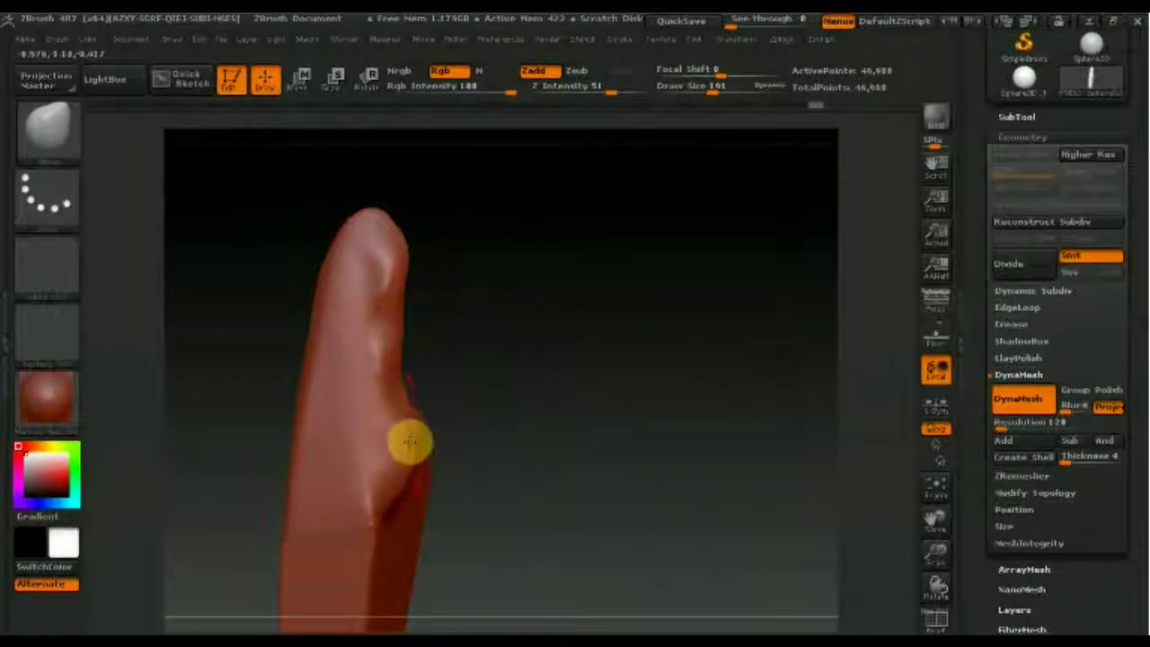
pyautogui.moveTo(297, 341); pyautogui.dragTo(398, 384)
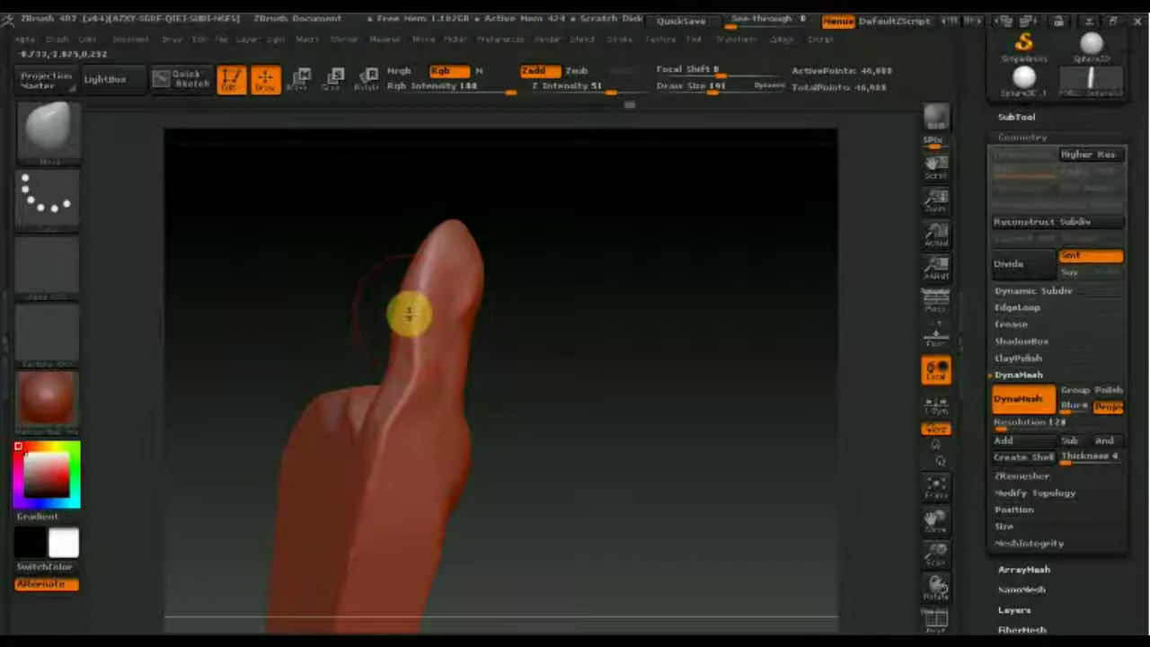
pyautogui.moveTo(444, 254); pyautogui.dragTo(389, 419)
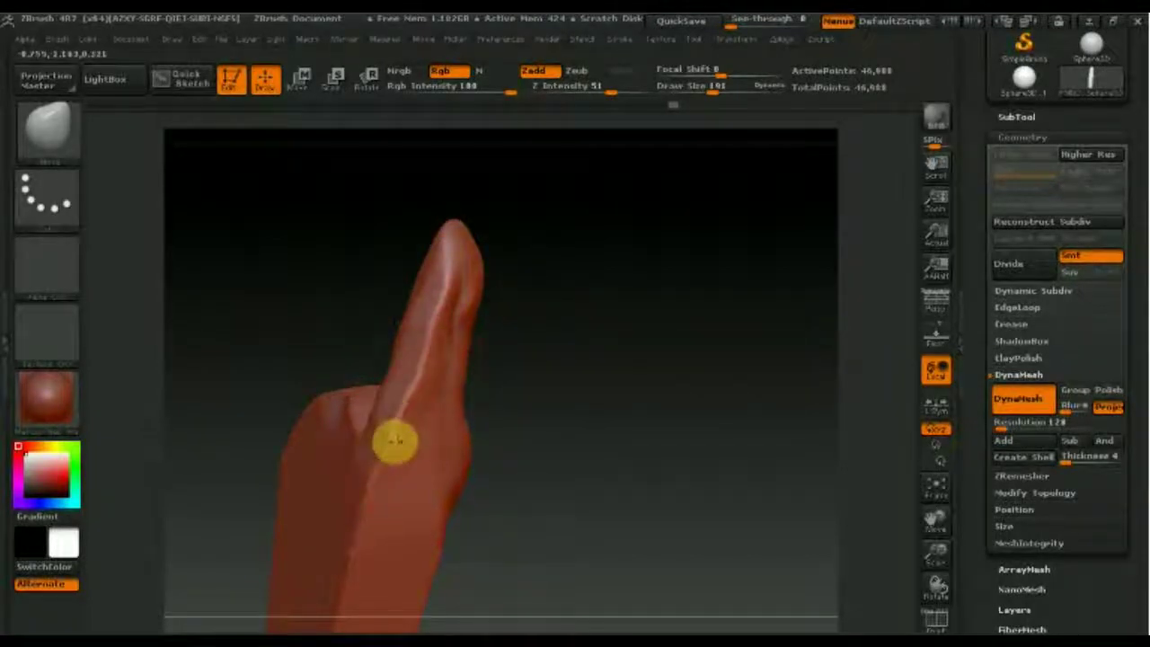
pyautogui.moveTo(384, 411)
pyautogui.mouseDown()
pyautogui.moveTo(372, 485)
pyautogui.moveTo(354, 457)
pyautogui.moveTo(401, 399)
pyautogui.mouseUp()
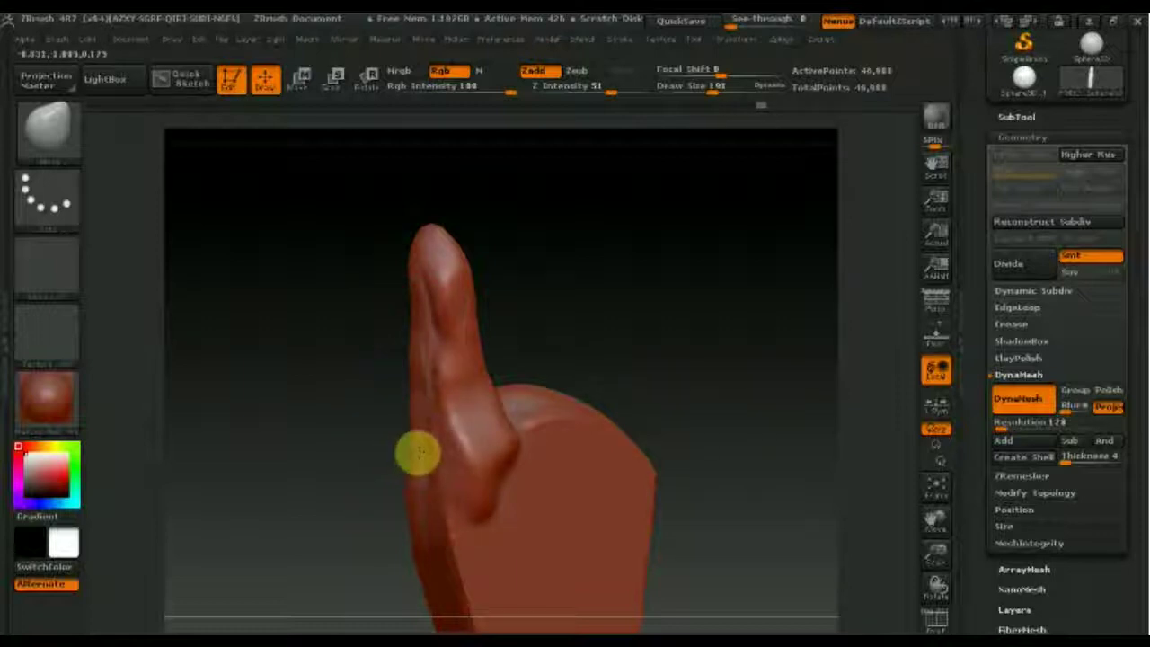
pyautogui.moveTo(460, 452); pyautogui.dragTo(465, 416)
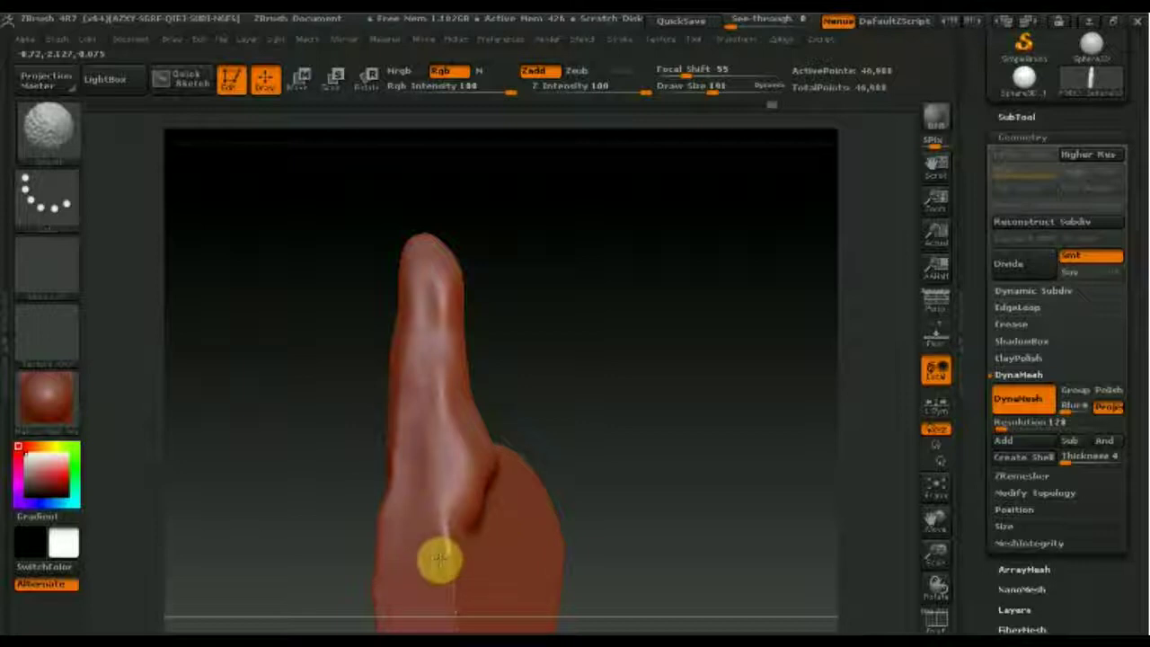
# Step: Smooth the bump at the hand base and straighten the fingertip, undoing the final stroke
pyautogui.moveTo(557, 517)
pyautogui.mouseDown()
pyautogui.moveTo(567, 524)
pyautogui.moveTo(424, 532)
pyautogui.mouseUp()
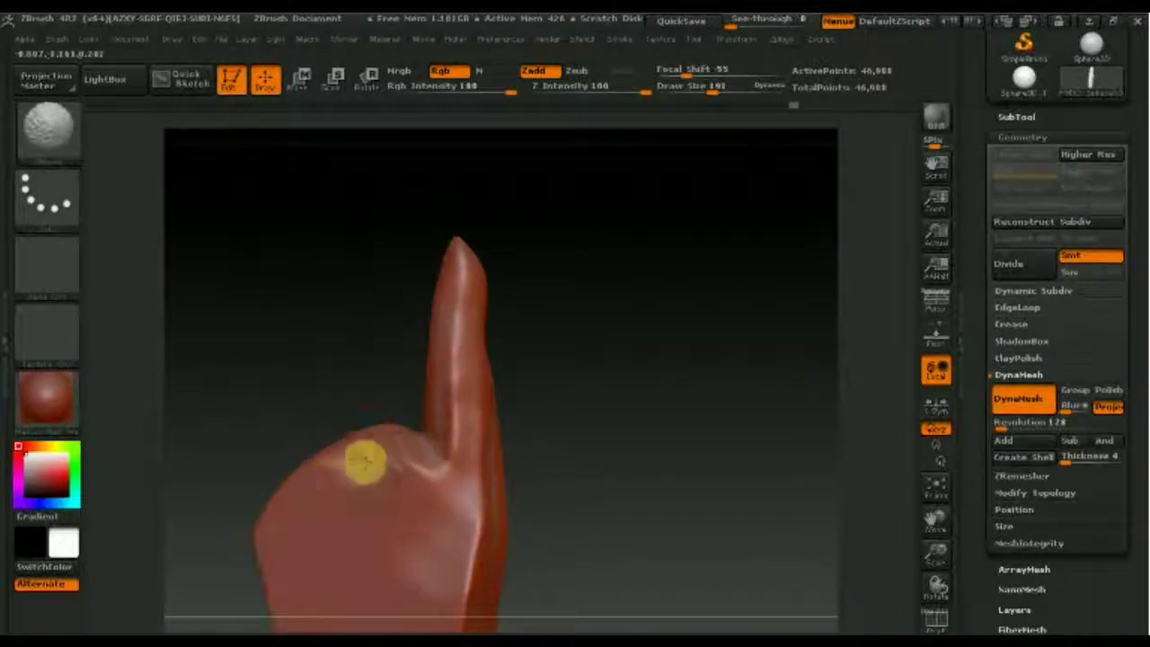
pyautogui.keyDown('shift'); pyautogui.moveTo(364, 462); pyautogui.dragTo(396, 513); pyautogui.keyUp('shift')
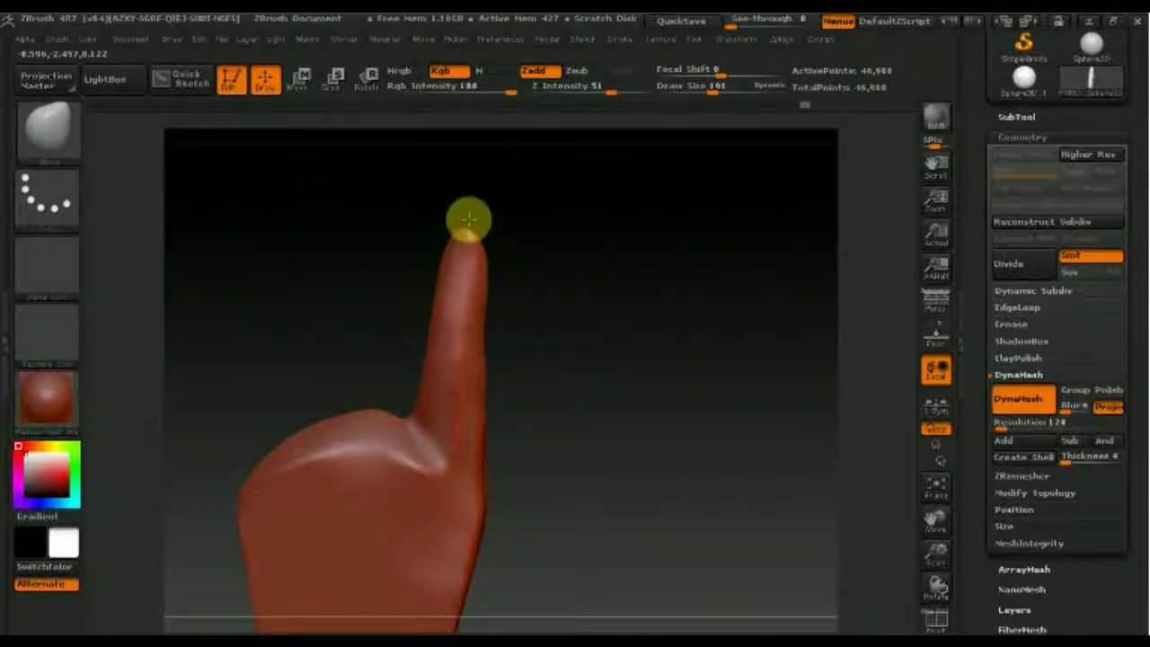
pyautogui.moveTo(450, 328); pyautogui.dragTo(467, 272)
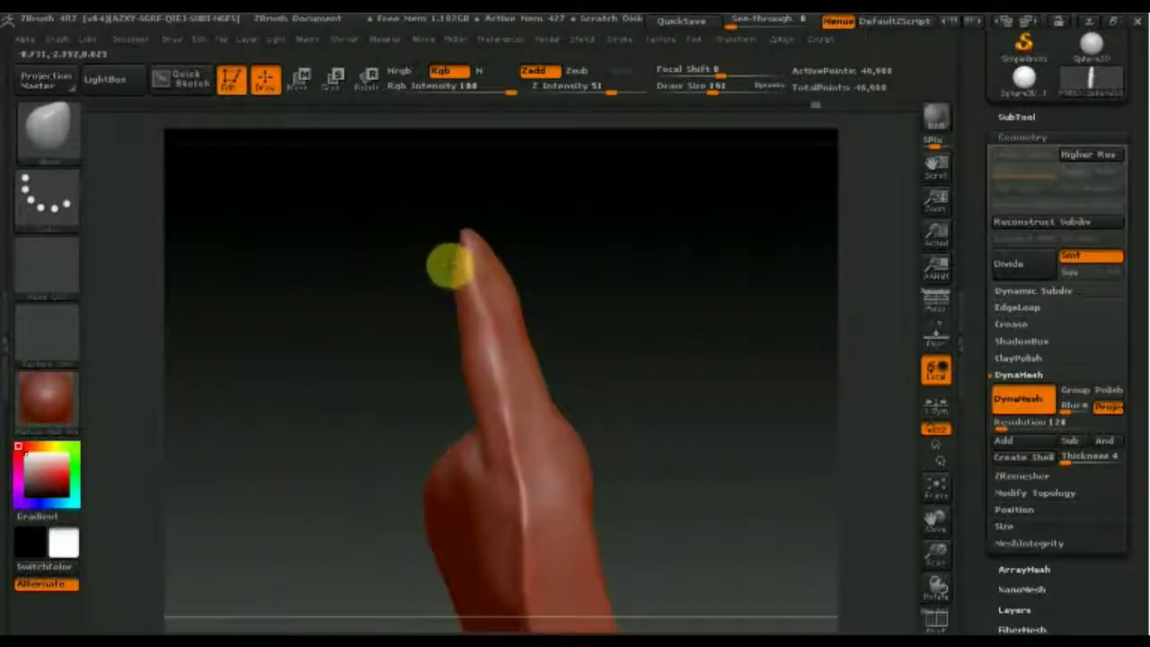
pyautogui.moveTo(442, 247)
pyautogui.mouseDown()
pyautogui.moveTo(488, 264)
pyautogui.moveTo(483, 256)
pyautogui.moveTo(506, 290)
pyautogui.moveTo(565, 441)
pyautogui.moveTo(484, 428)
pyautogui.mouseUp()
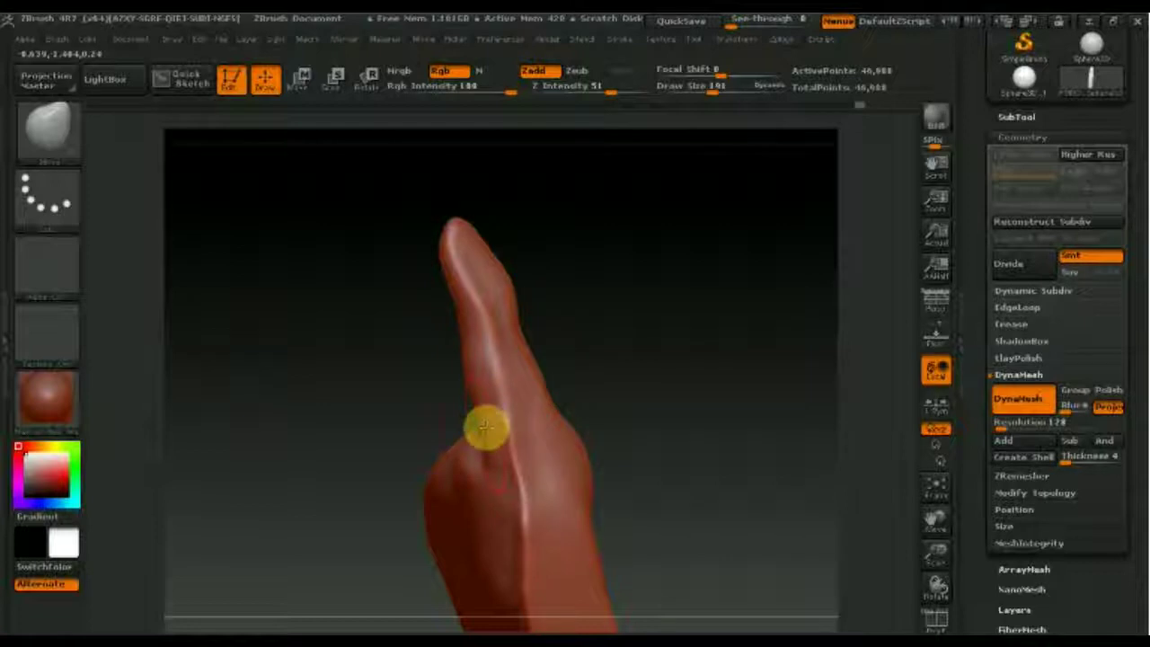
pyautogui.moveTo(633, 415)
pyautogui.mouseDown()
pyautogui.moveTo(660, 414)
pyautogui.moveTo(621, 390)
pyautogui.moveTo(688, 431)
pyautogui.moveTo(696, 332)
pyautogui.moveTo(677, 297)
pyautogui.moveTo(668, 404)
pyautogui.mouseUp()
pyautogui.hotkey('ctrl', 'z')
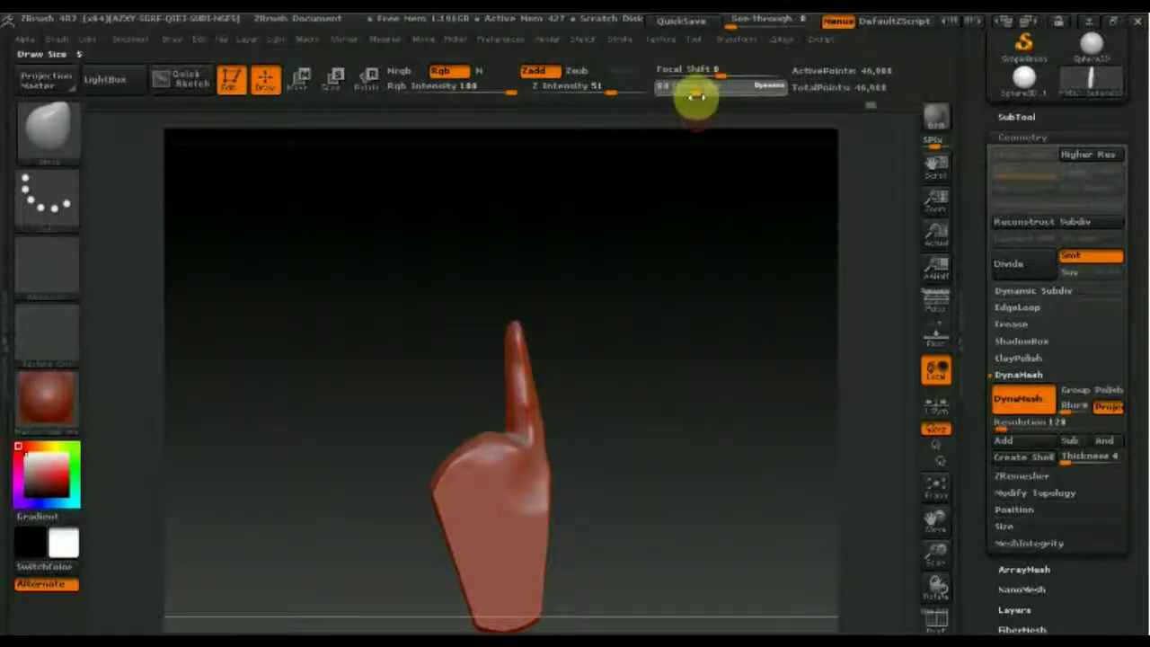
# Step: Shift-smooth the hollow on the palm beside the finger base, rotating between strokes
pyautogui.press('shift')
pyautogui.moveTo(506, 437)
pyautogui.keyDown('shift'); pyautogui.mouseDown()
pyautogui.moveTo(513, 521)
pyautogui.moveTo(493, 409)
pyautogui.mouseUp(); pyautogui.keyUp('shift')
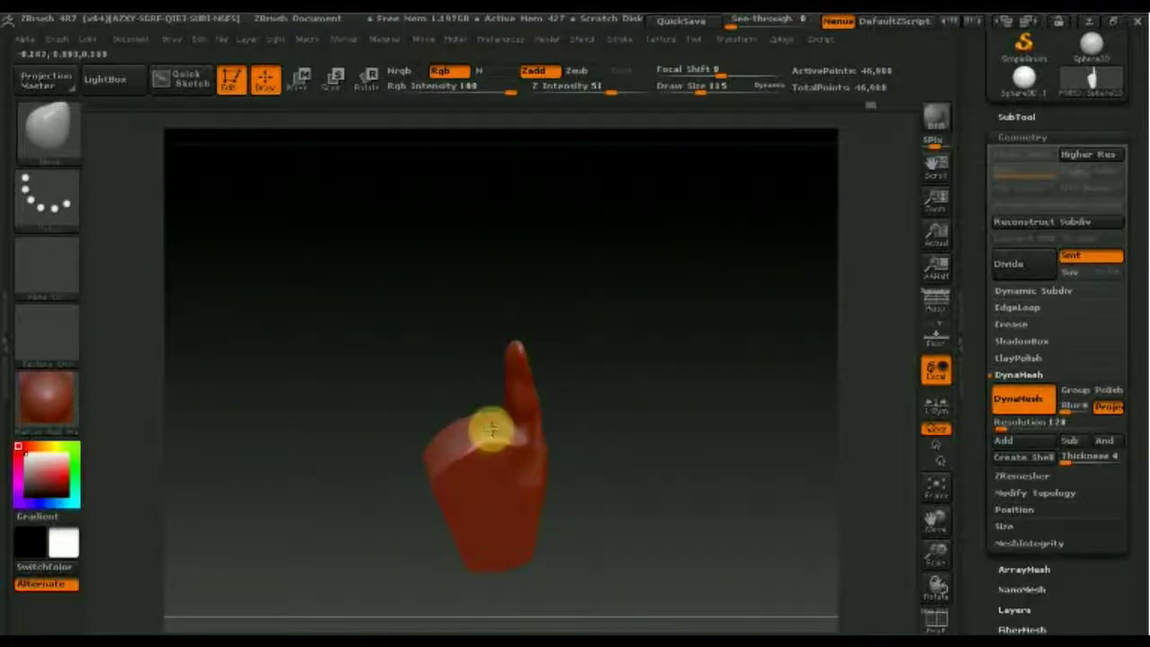
pyautogui.press('shift')
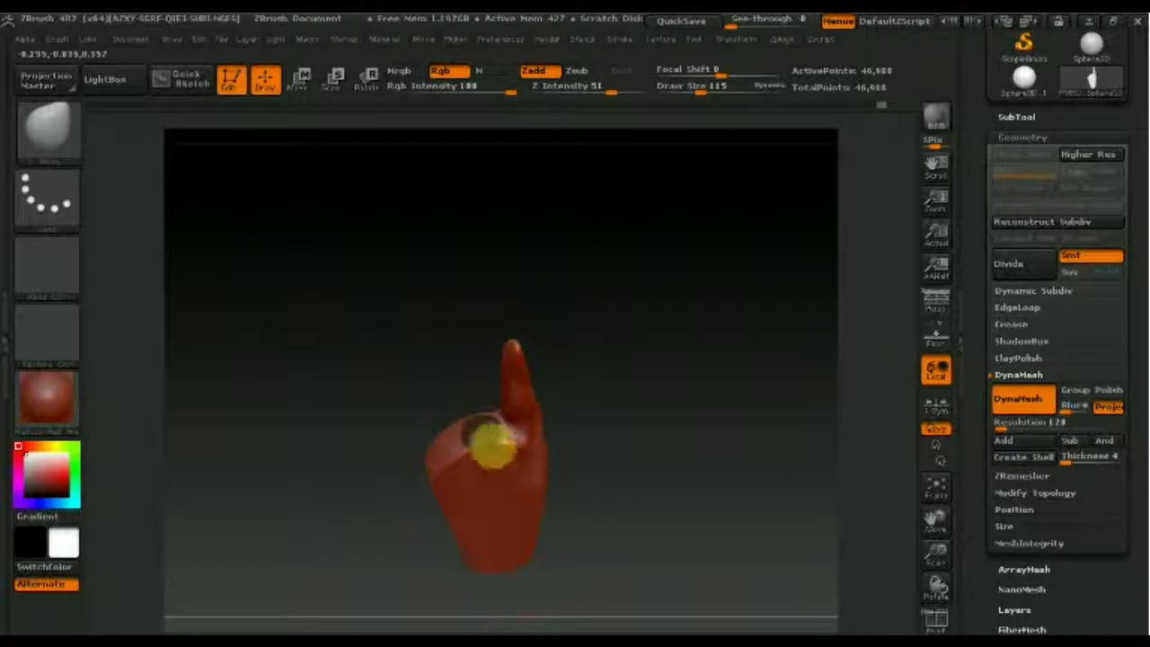
pyautogui.moveTo(496, 458); pyautogui.dragTo(499, 440)
pyautogui.press('shift')
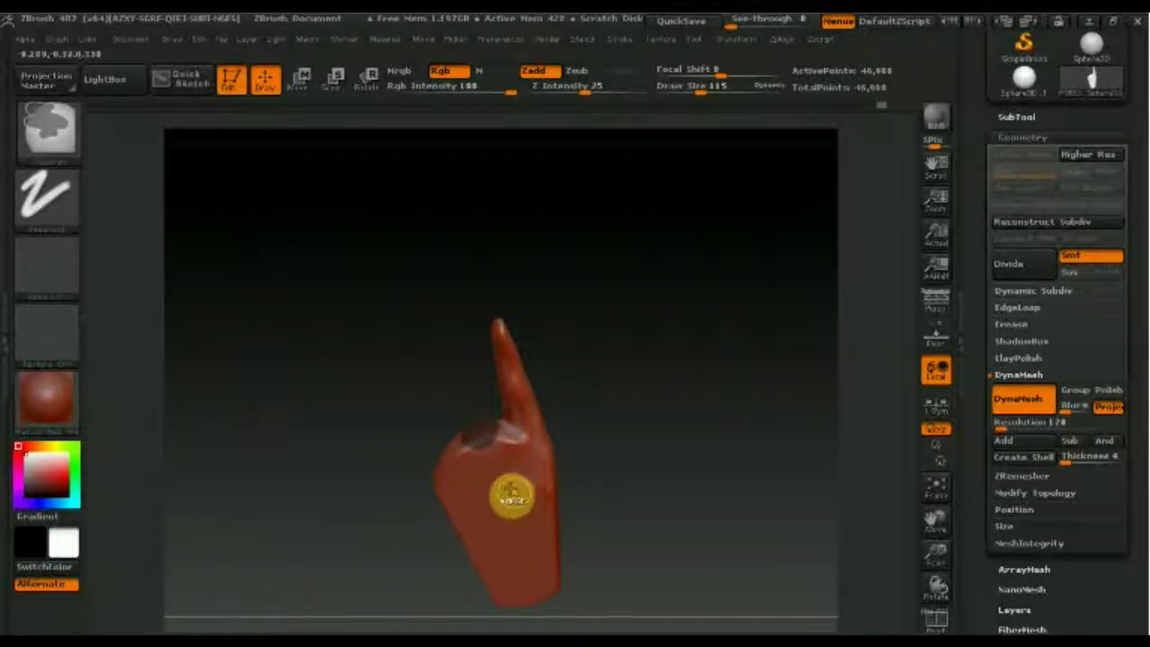
pyautogui.moveTo(502, 476); pyautogui.dragTo(526, 514)
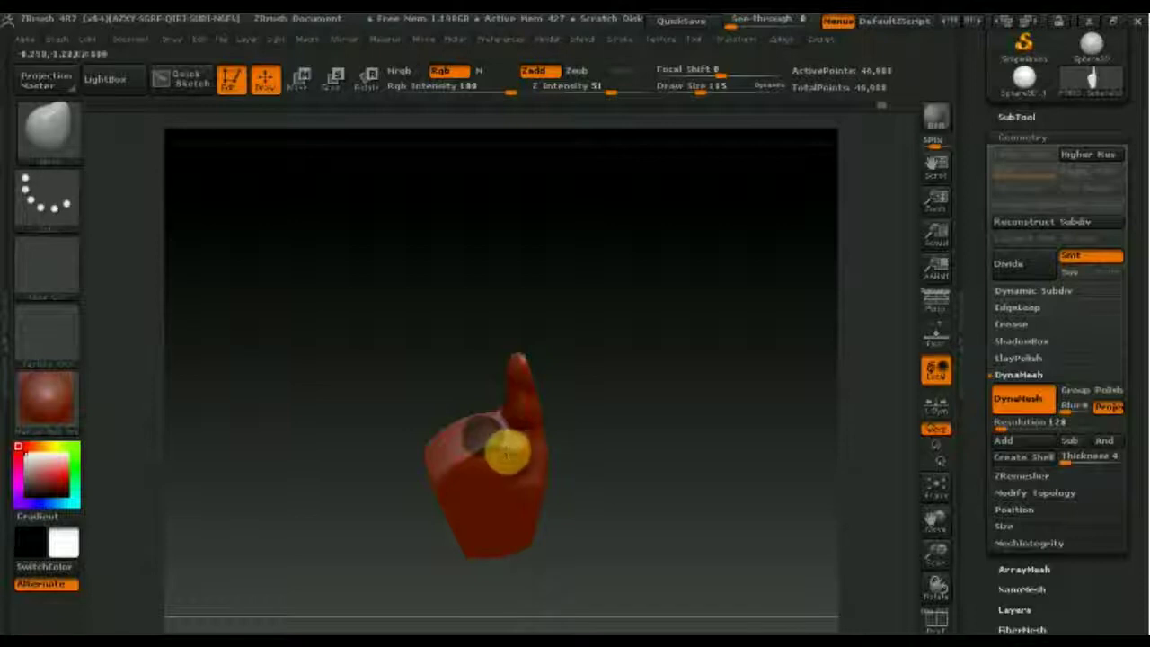
pyautogui.press('shift')
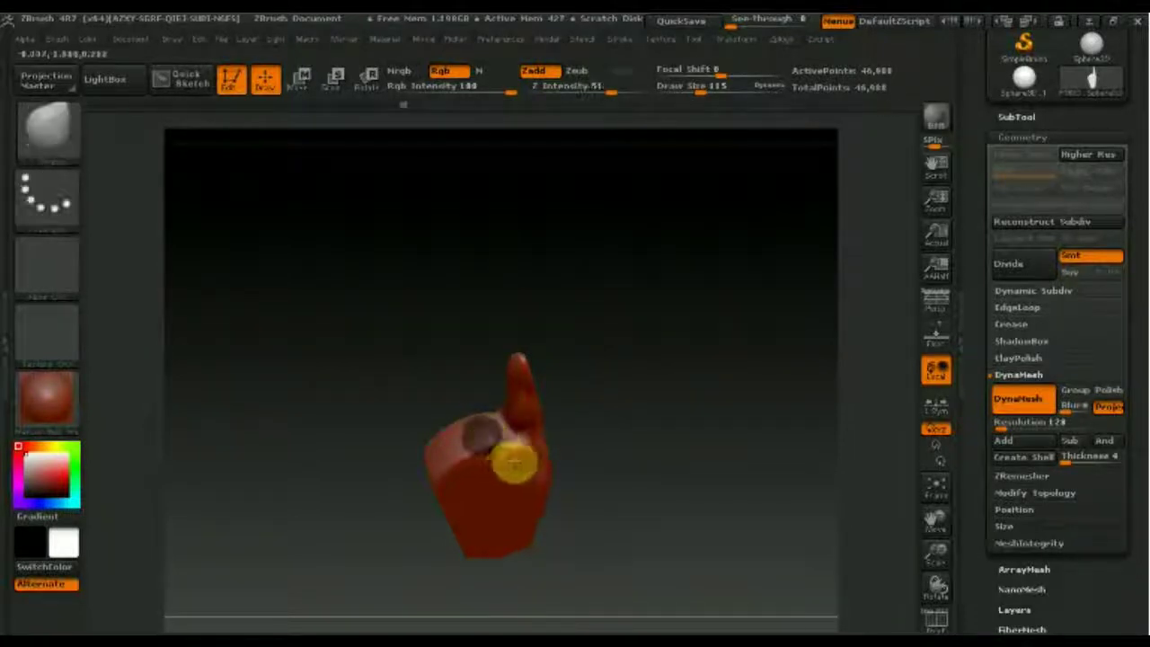
pyautogui.moveTo(513, 462); pyautogui.dragTo(495, 438)
pyautogui.press('shift')
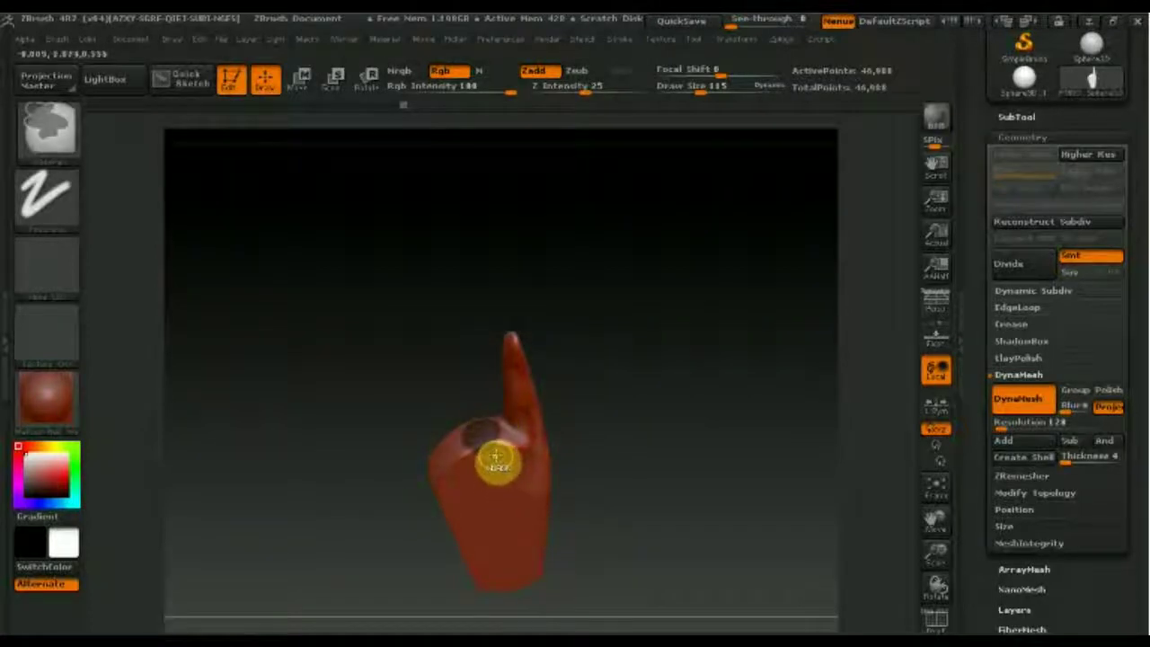
pyautogui.moveTo(487, 470)
pyautogui.mouseDown()
pyautogui.moveTo(521, 564)
pyautogui.moveTo(495, 480)
pyautogui.moveTo(603, 506)
pyautogui.mouseUp()
pyautogui.moveTo(1132, 527); pyautogui.dragTo(1138, 441)
pyautogui.keyDown('shift'); pyautogui.moveTo(776, 493); pyautogui.dragTo(778, 504); pyautogui.keyUp('shift')
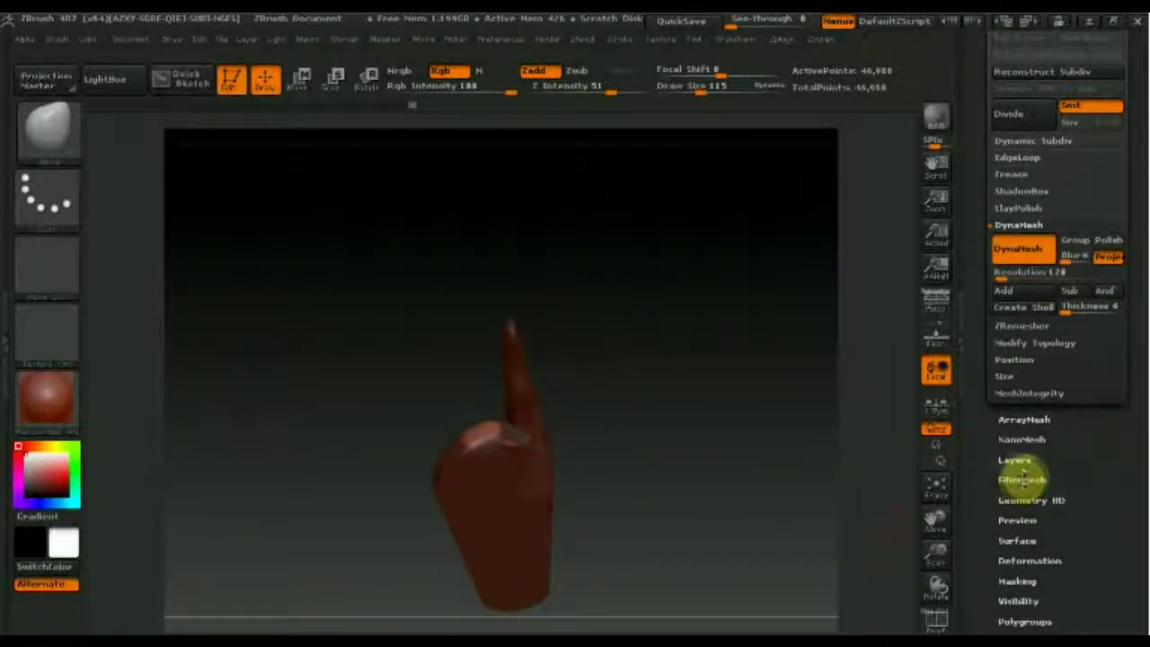
# Step: Drag the Deformation Size slider to raise a second finger, forming a V with the first
pyautogui.click(1024, 561)
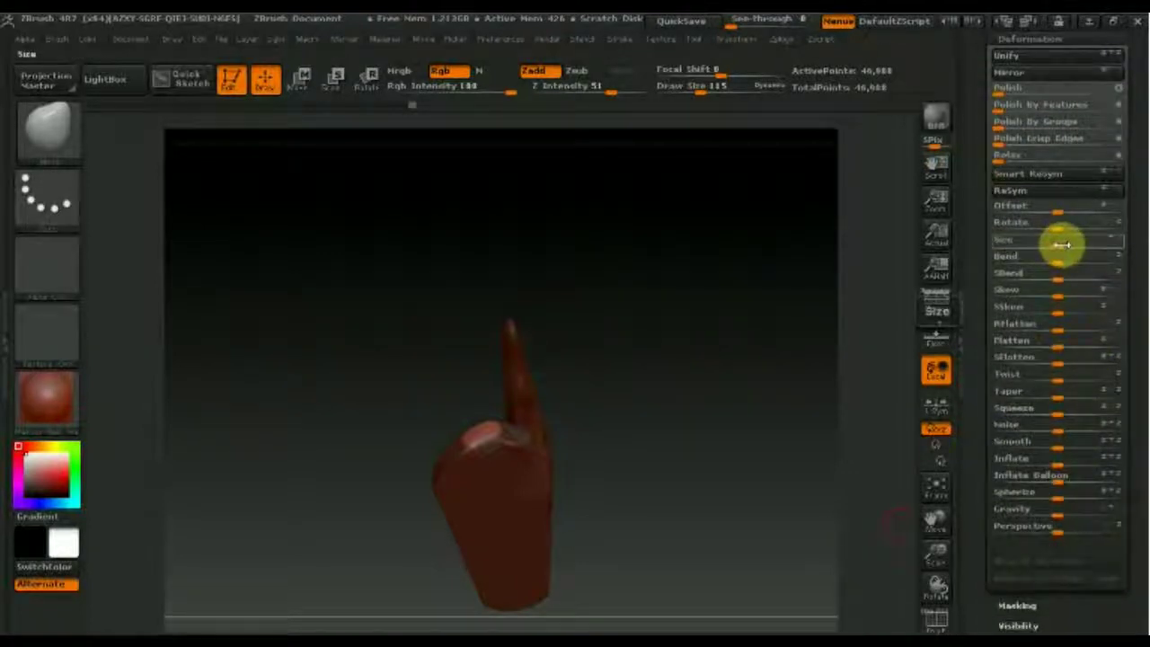
pyautogui.moveTo(1034, 244); pyautogui.dragTo(1126, 291)
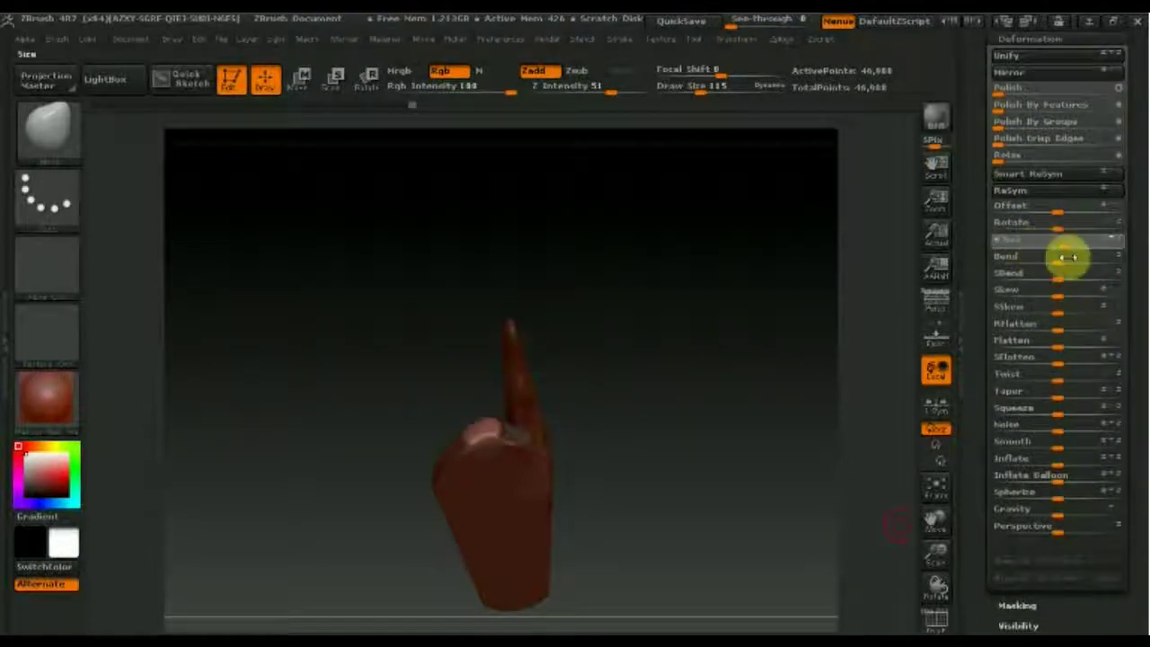
pyautogui.moveTo(1128, 292); pyautogui.dragTo(1104, 283)
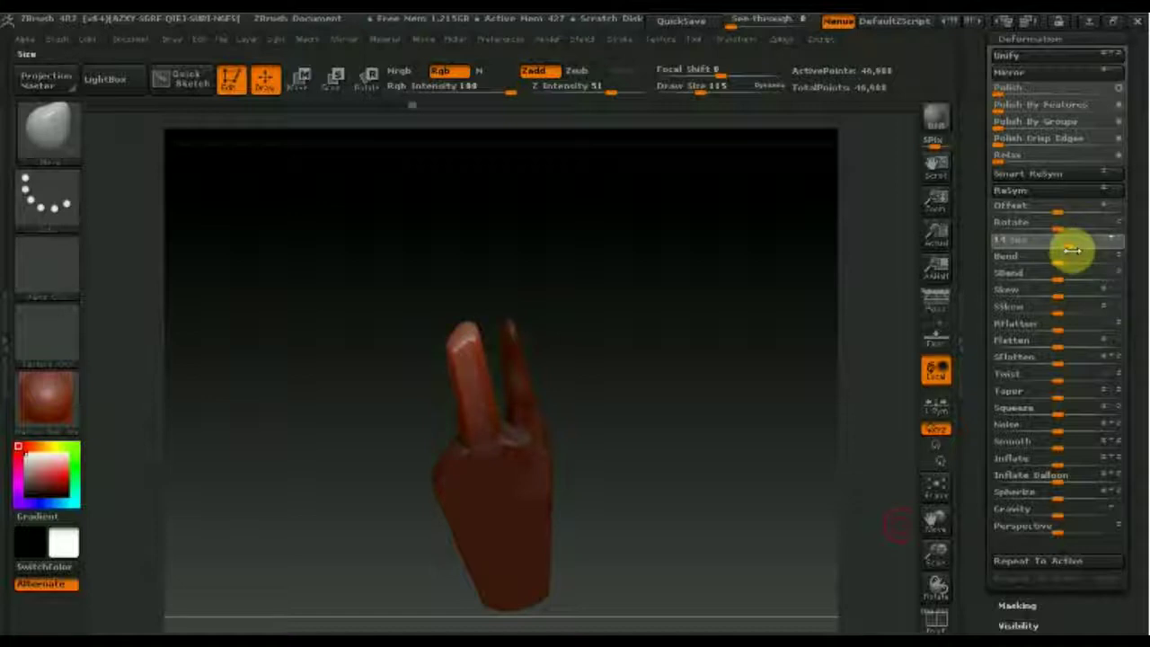
pyautogui.moveTo(665, 386)
pyautogui.mouseDown()
pyautogui.moveTo(523, 434)
pyautogui.moveTo(495, 329)
pyautogui.moveTo(539, 403)
pyautogui.moveTo(605, 405)
pyautogui.moveTo(536, 468)
pyautogui.moveTo(601, 403)
pyautogui.moveTo(542, 485)
pyautogui.moveTo(549, 470)
pyautogui.mouseUp()
pyautogui.moveTo(672, 94); pyautogui.dragTo(693, 95)
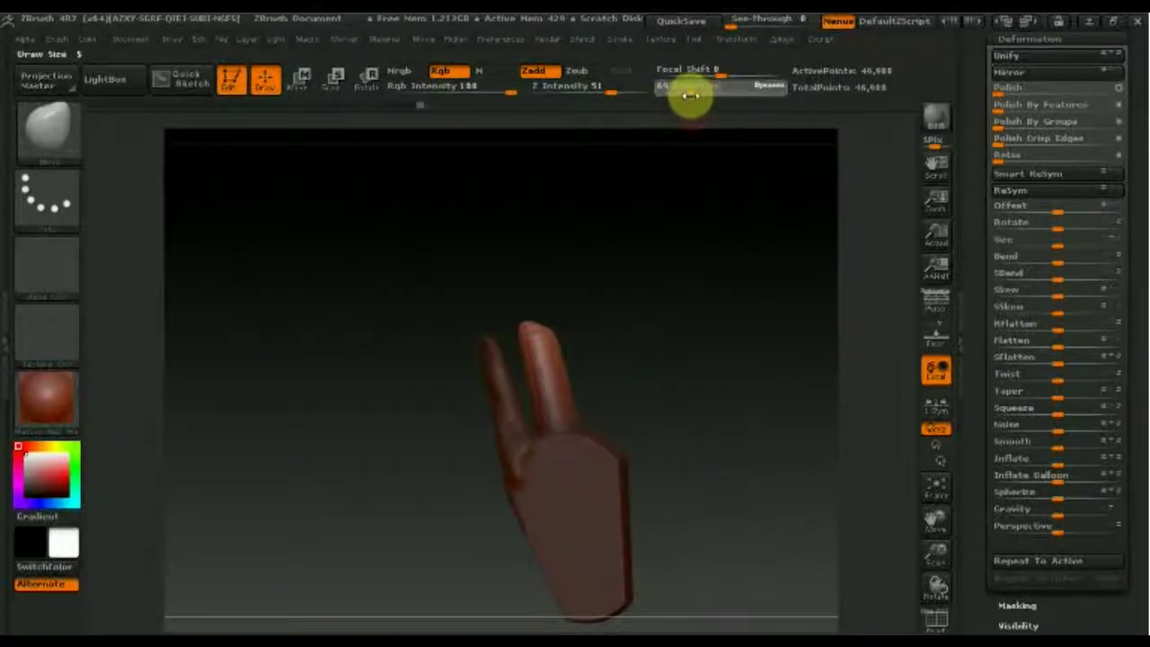
# Step: Clear the old mask, mask the middle finger, and undo a trial fingertip pull
pyautogui.press('ctrl')
pyautogui.keyDown('ctrl'); pyautogui.click(764, 418); pyautogui.keyUp('ctrl')
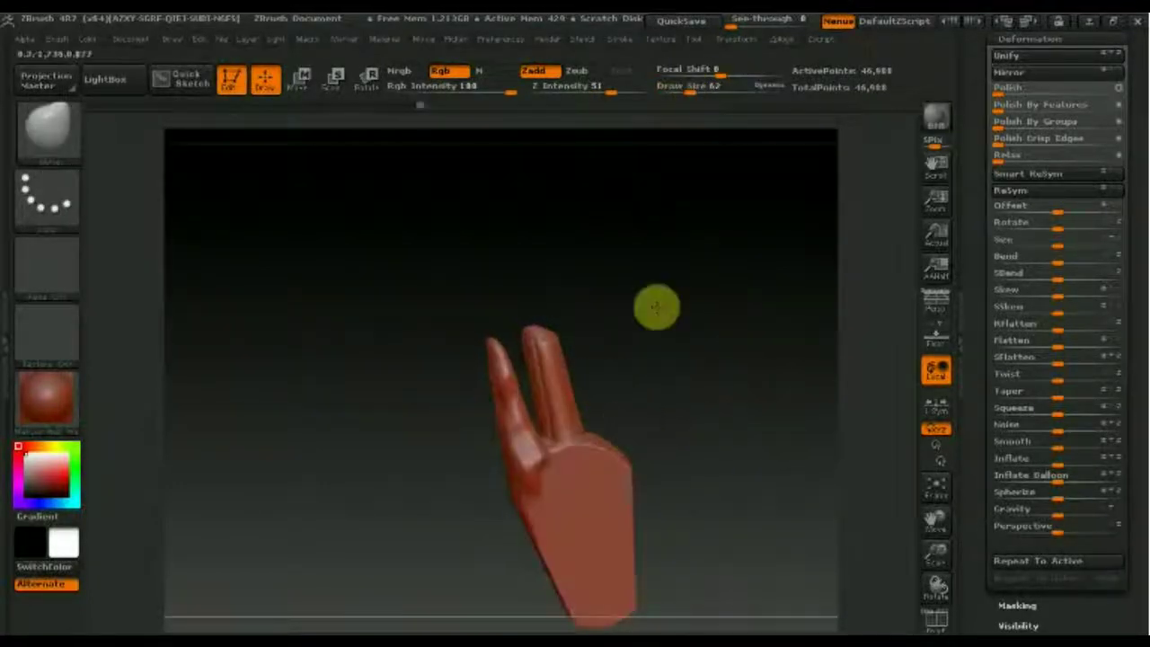
pyautogui.click(710, 101)
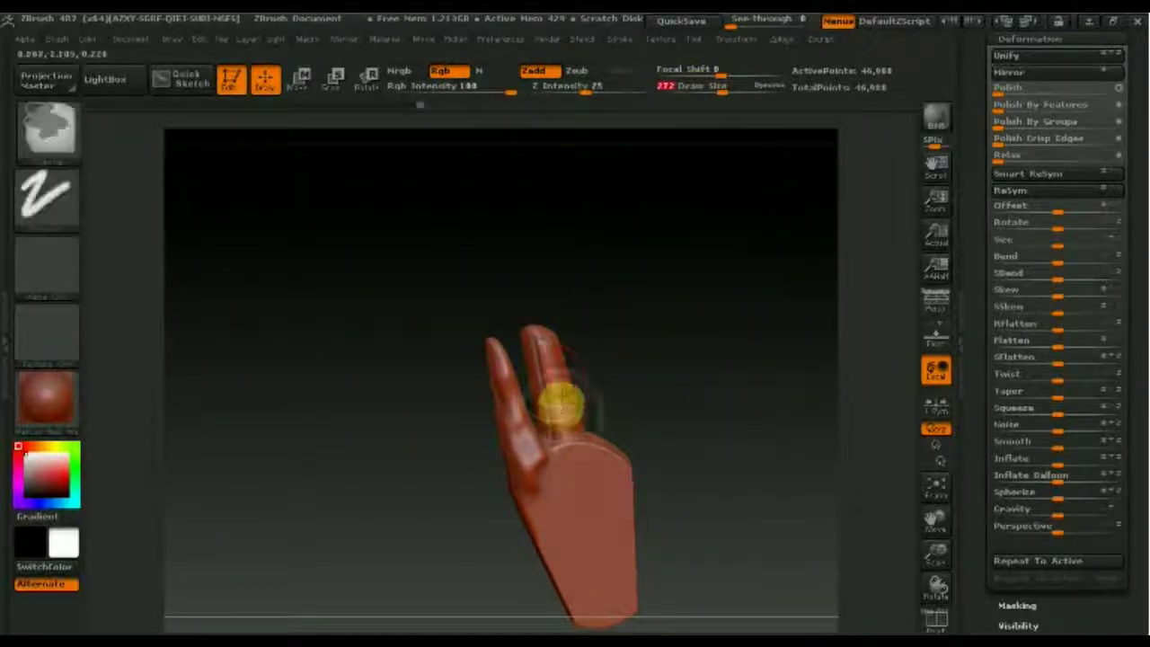
pyautogui.keyDown('ctrl'); pyautogui.moveTo(560, 406); pyautogui.dragTo(547, 386); pyautogui.keyUp('ctrl')
pyautogui.moveTo(709, 351)
pyautogui.mouseDown()
pyautogui.moveTo(683, 342)
pyautogui.moveTo(745, 479)
pyautogui.mouseUp()
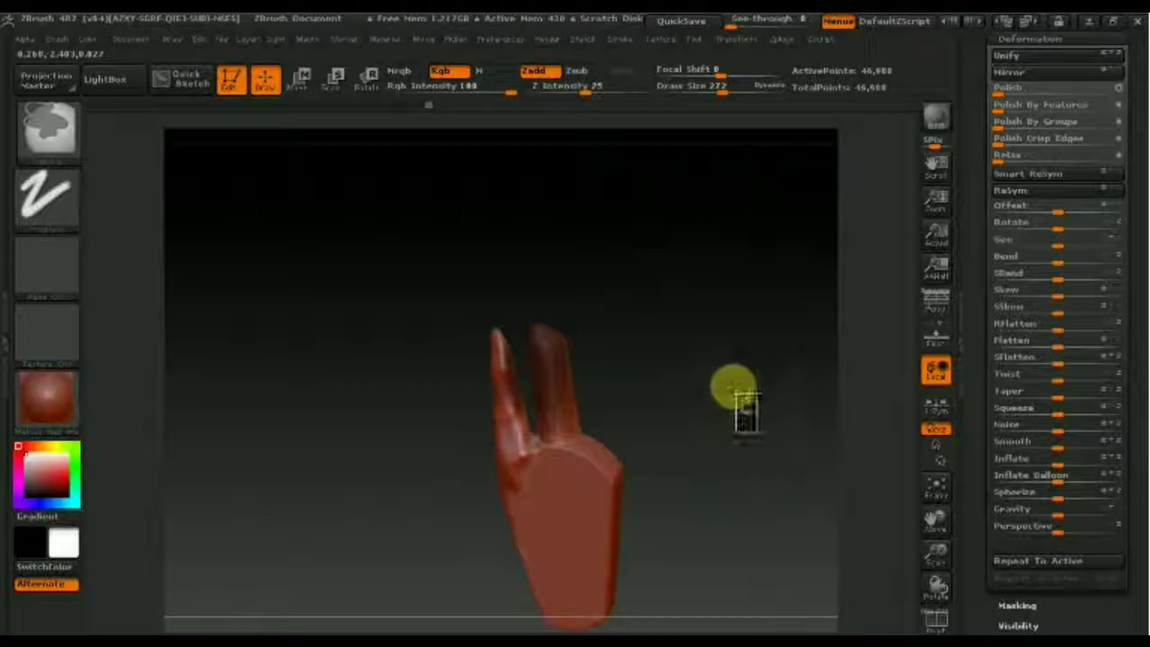
pyautogui.keyDown('ctrl'); pyautogui.moveTo(731, 384); pyautogui.dragTo(692, 328); pyautogui.keyUp('ctrl')
pyautogui.moveTo(551, 363); pyautogui.dragTo(534, 335)
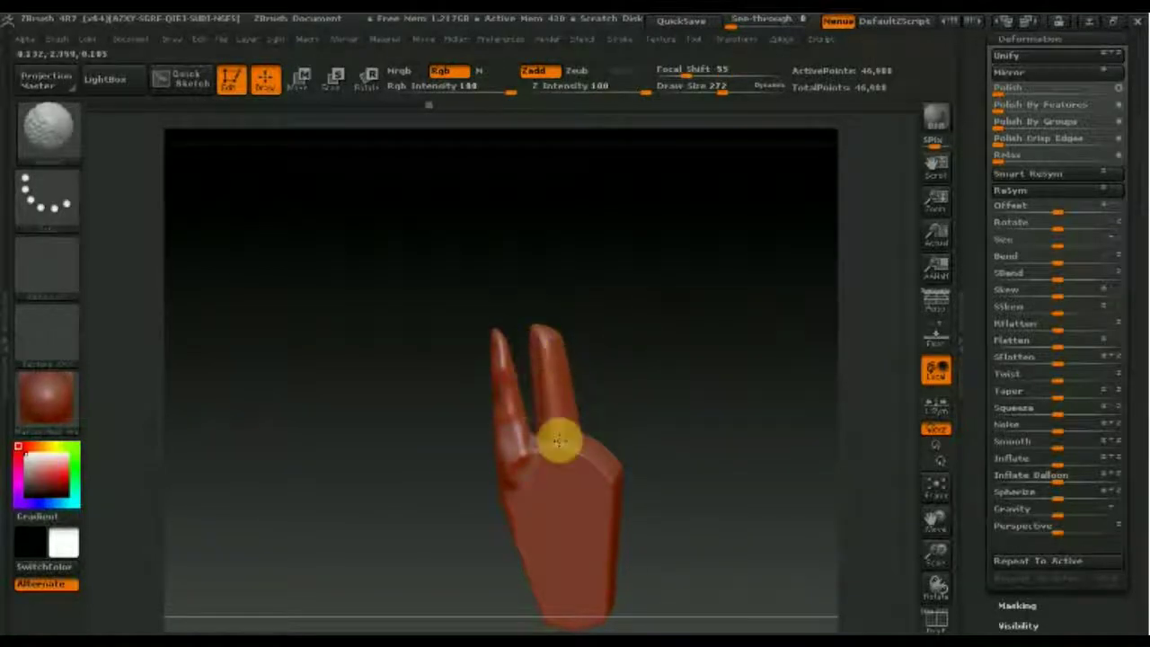
pyautogui.moveTo(551, 435); pyautogui.dragTo(575, 409)
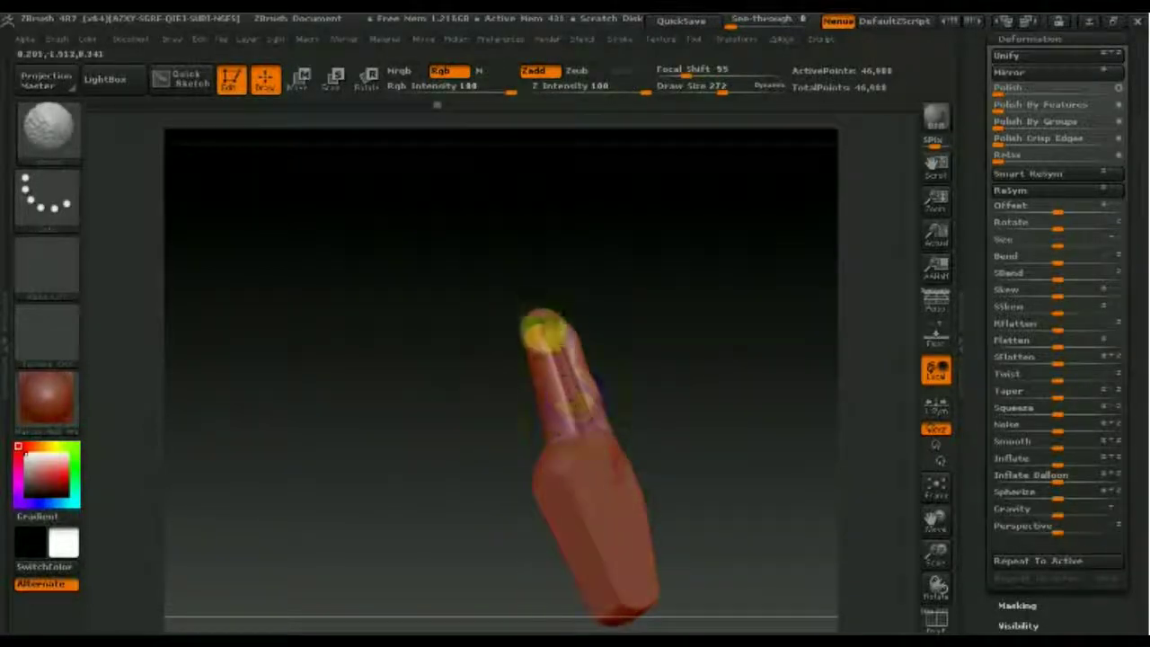
pyautogui.hotkey('ctrl', 'z')
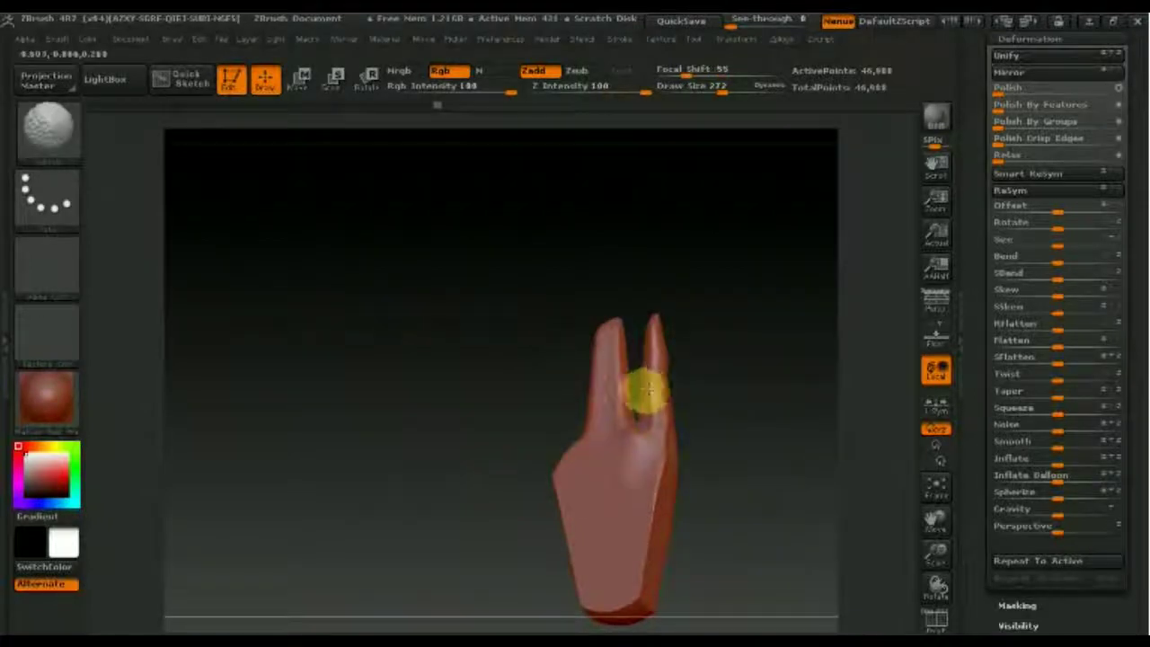
# Step: Rectangle-mask the hand so only the left finger stays unmasked
pyautogui.moveTo(660, 436)
pyautogui.mouseDown()
pyautogui.moveTo(821, 449)
pyautogui.moveTo(689, 441)
pyautogui.moveTo(760, 476)
pyautogui.moveTo(581, 411)
pyautogui.moveTo(609, 437)
pyautogui.moveTo(685, 446)
pyautogui.moveTo(655, 450)
pyautogui.moveTo(673, 483)
pyautogui.mouseUp()
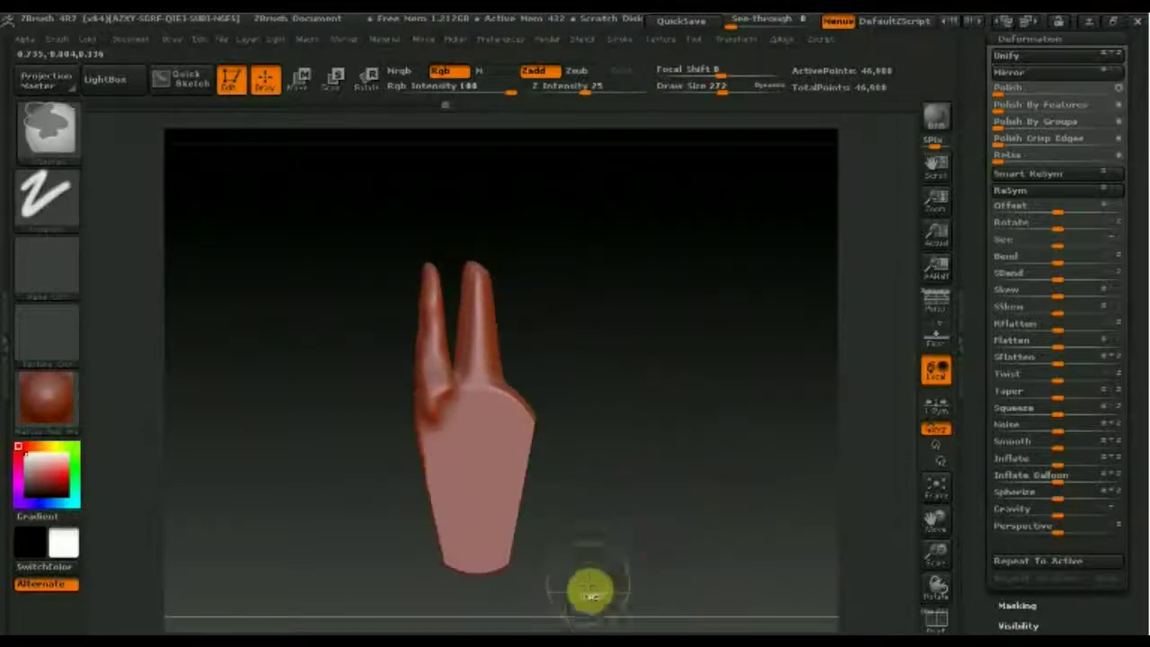
pyautogui.moveTo(611, 565)
pyautogui.keyDown('ctrl'); pyautogui.mouseDown()
pyautogui.moveTo(488, 269)
pyautogui.moveTo(457, 225)
pyautogui.mouseUp(); pyautogui.keyUp('ctrl')
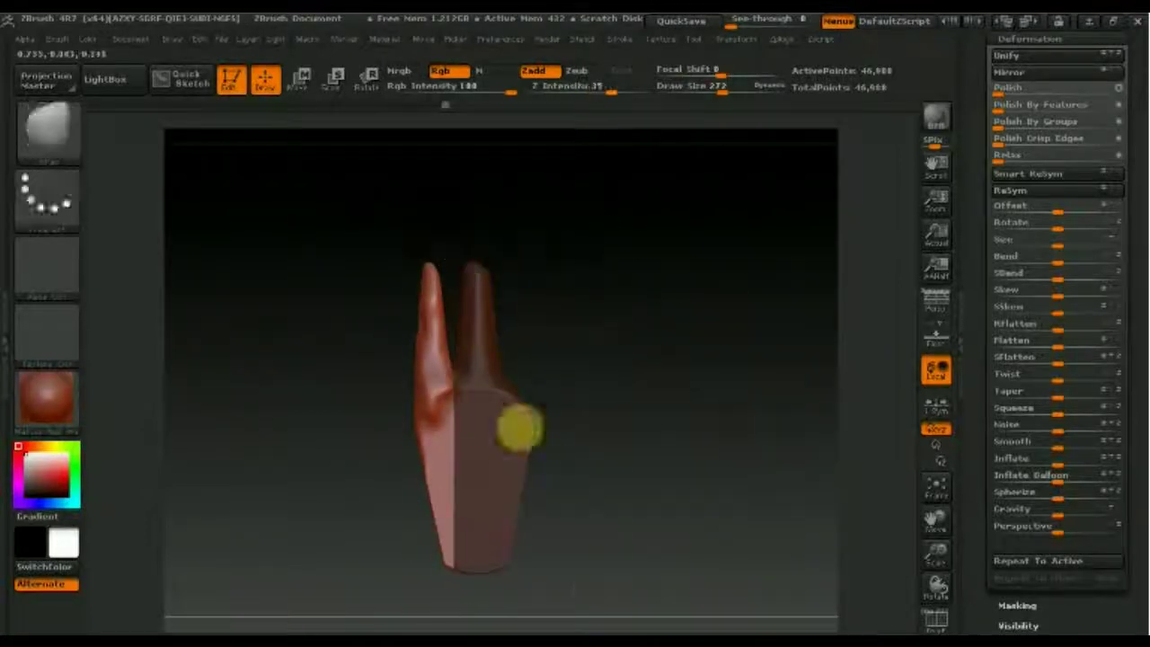
pyautogui.keyDown('ctrl'); pyautogui.moveTo(604, 593); pyautogui.dragTo(390, 319); pyautogui.keyUp('ctrl')
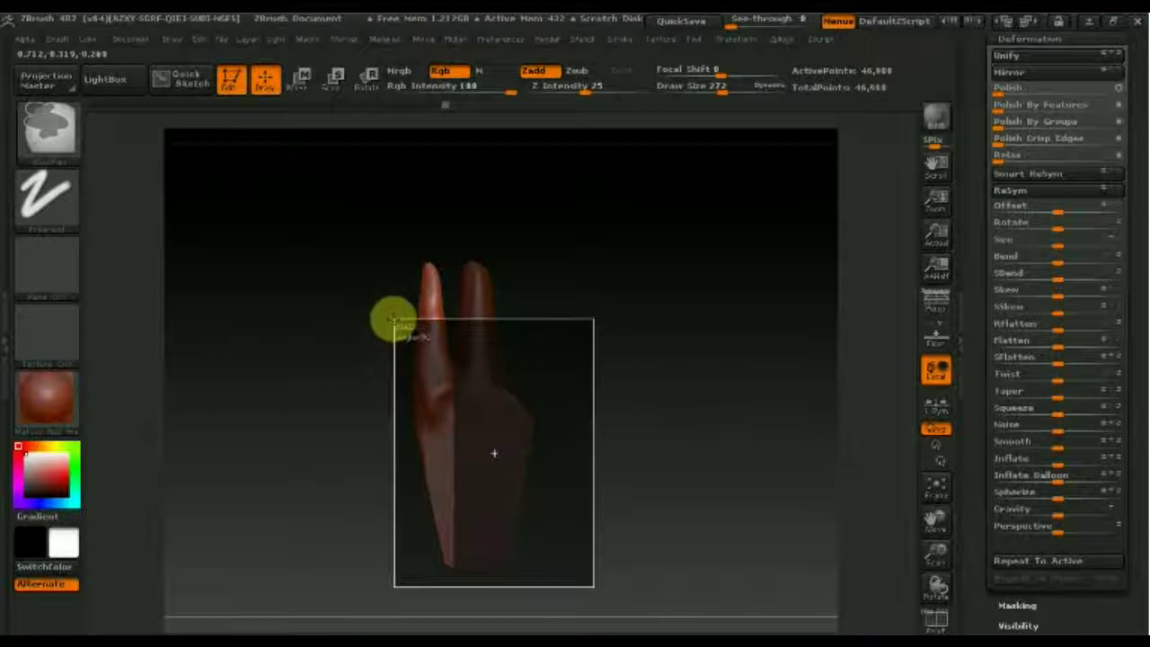
# Step: Tilt and nudge the unmasked fingertip with Transpose Rotate and Move, then clear the mask
pyautogui.moveTo(562, 407); pyautogui.dragTo(637, 411)
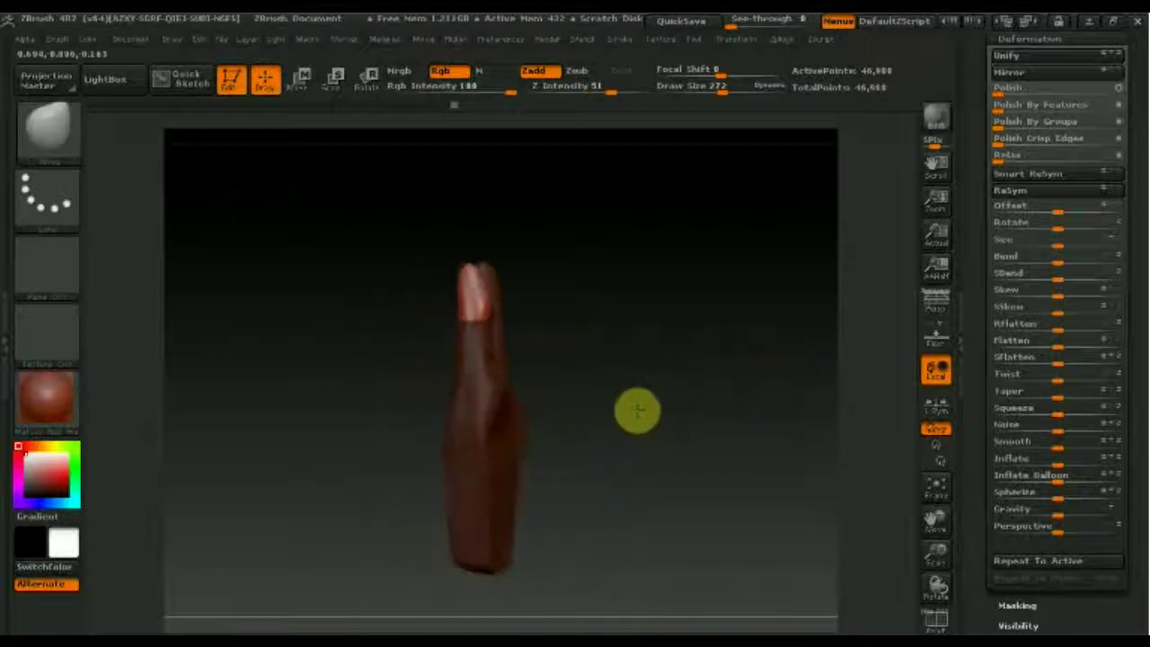
pyautogui.click(367, 79)
pyautogui.moveTo(488, 303)
pyautogui.mouseDown()
pyautogui.moveTo(479, 210)
pyautogui.moveTo(463, 223)
pyautogui.mouseUp()
pyautogui.click(301, 81)
pyautogui.moveTo(487, 260); pyautogui.dragTo(482, 260)
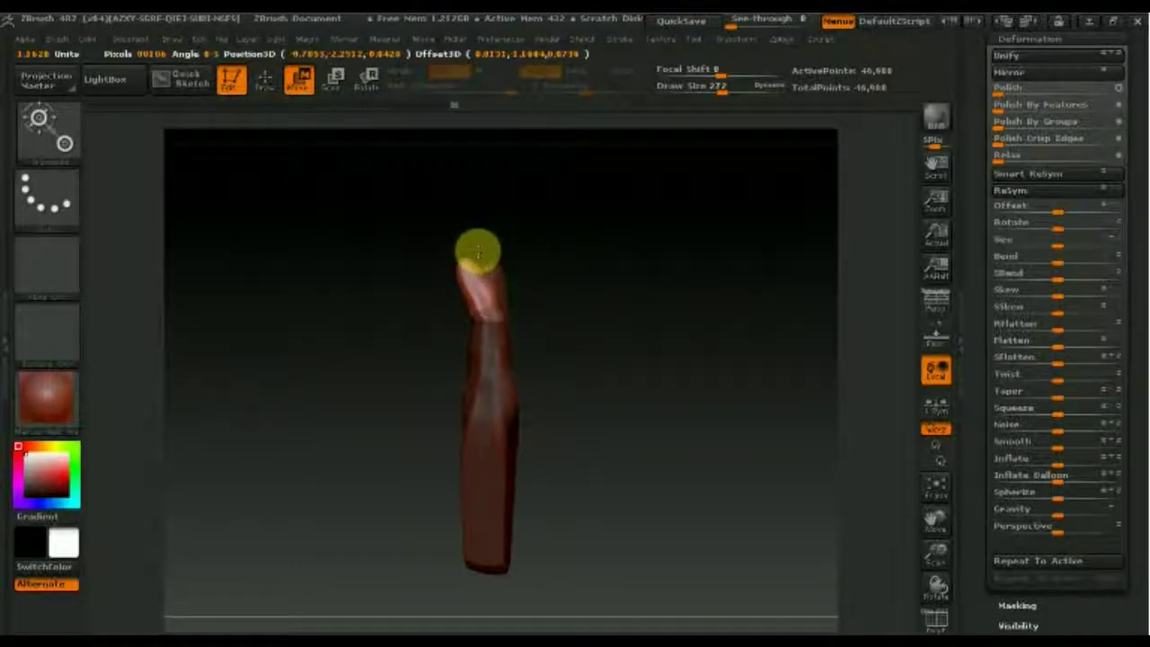
pyautogui.moveTo(481, 255); pyautogui.dragTo(483, 259)
pyautogui.keyDown('ctrl'); pyautogui.moveTo(680, 417); pyautogui.dragTo(604, 289); pyautogui.keyUp('ctrl')
pyautogui.moveTo(660, 340)
pyautogui.mouseDown()
pyautogui.moveTo(506, 341)
pyautogui.moveTo(554, 362)
pyautogui.moveTo(617, 351)
pyautogui.moveTo(621, 312)
pyautogui.moveTo(596, 421)
pyautogui.moveTo(536, 354)
pyautogui.moveTo(488, 341)
pyautogui.moveTo(561, 384)
pyautogui.mouseUp()
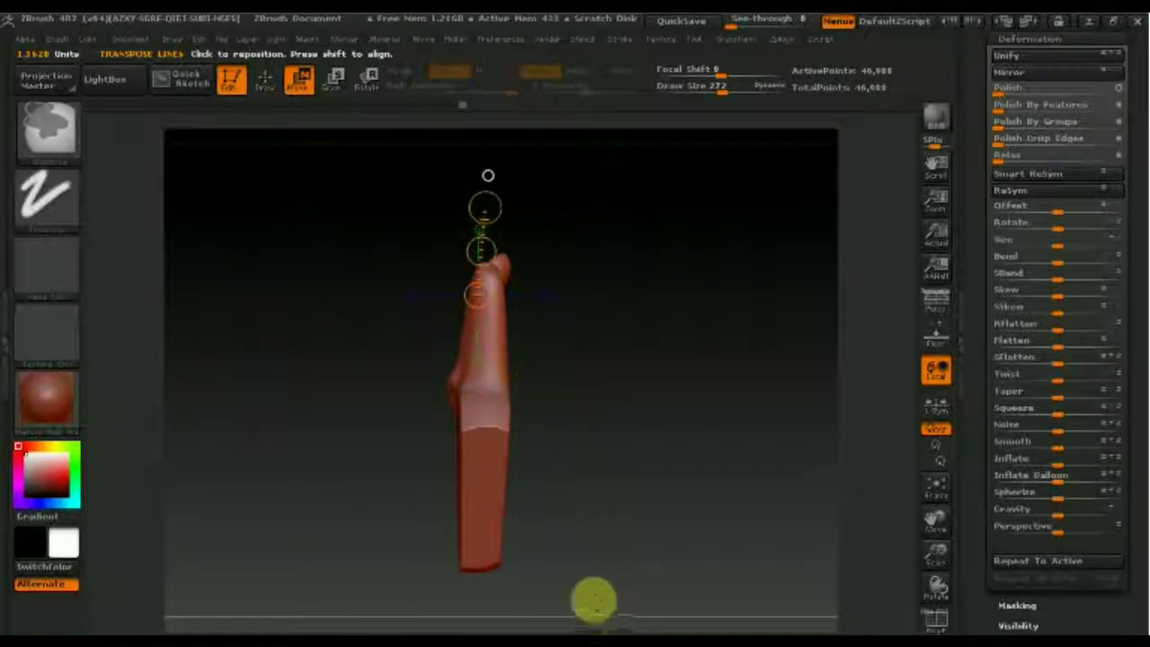
# Step: Mask the hand and invert it so only the left finger stays free, then return to Draw
pyautogui.moveTo(591, 610)
pyautogui.keyDown('ctrl'); pyautogui.mouseDown()
pyautogui.moveTo(431, 470)
pyautogui.moveTo(411, 360)
pyautogui.moveTo(388, 336)
pyautogui.mouseUp(); pyautogui.keyUp('ctrl')
pyautogui.moveTo(607, 400); pyautogui.dragTo(677, 393)
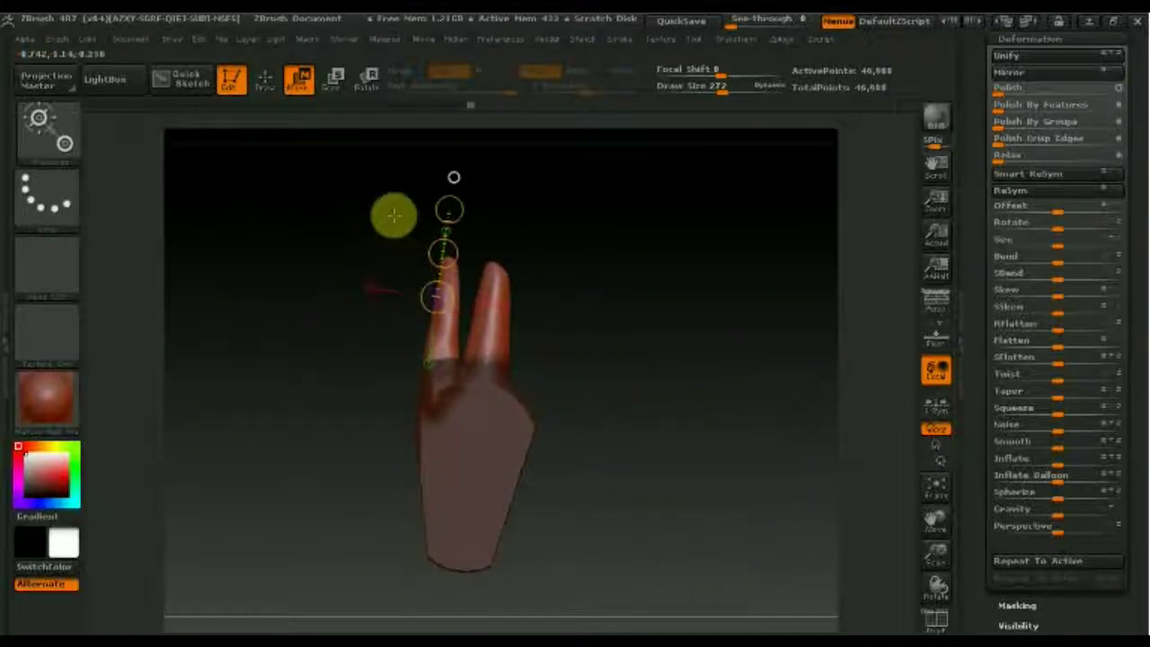
pyautogui.moveTo(397, 213)
pyautogui.keyDown('ctrl'); pyautogui.mouseDown()
pyautogui.moveTo(462, 368)
pyautogui.moveTo(469, 440)
pyautogui.mouseUp(); pyautogui.keyUp('ctrl')
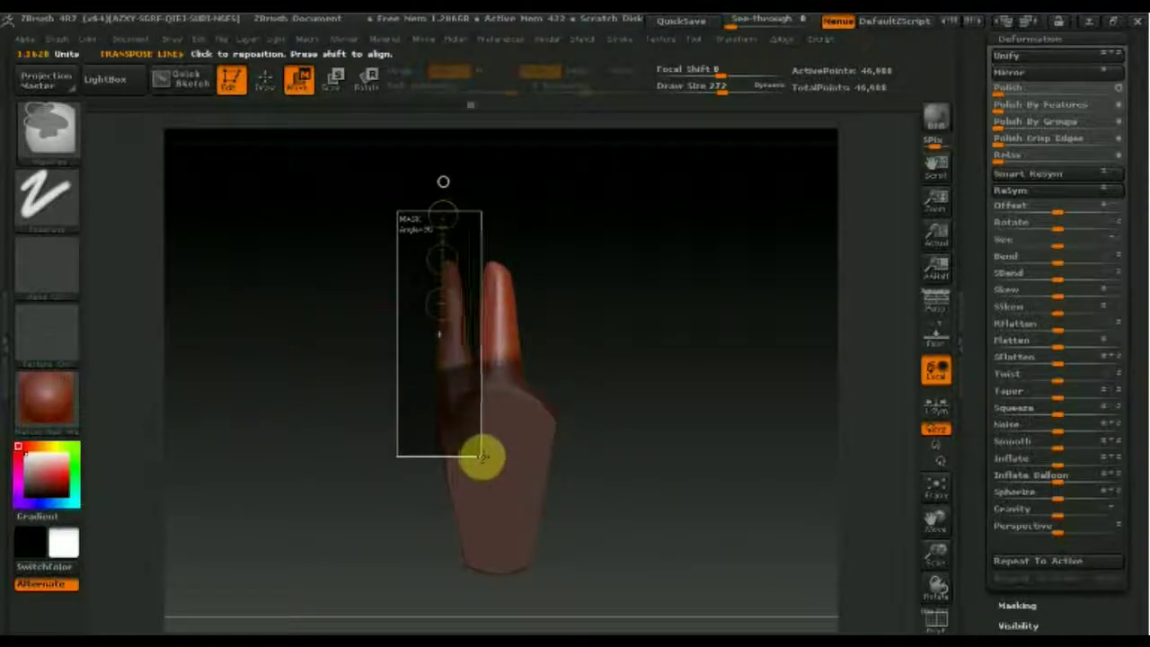
pyautogui.keyDown('ctrl'); pyautogui.moveTo(486, 460); pyautogui.dragTo(485, 460); pyautogui.keyUp('ctrl')
pyautogui.keyDown('ctrl'); pyautogui.click(620, 435); pyautogui.keyUp('ctrl')
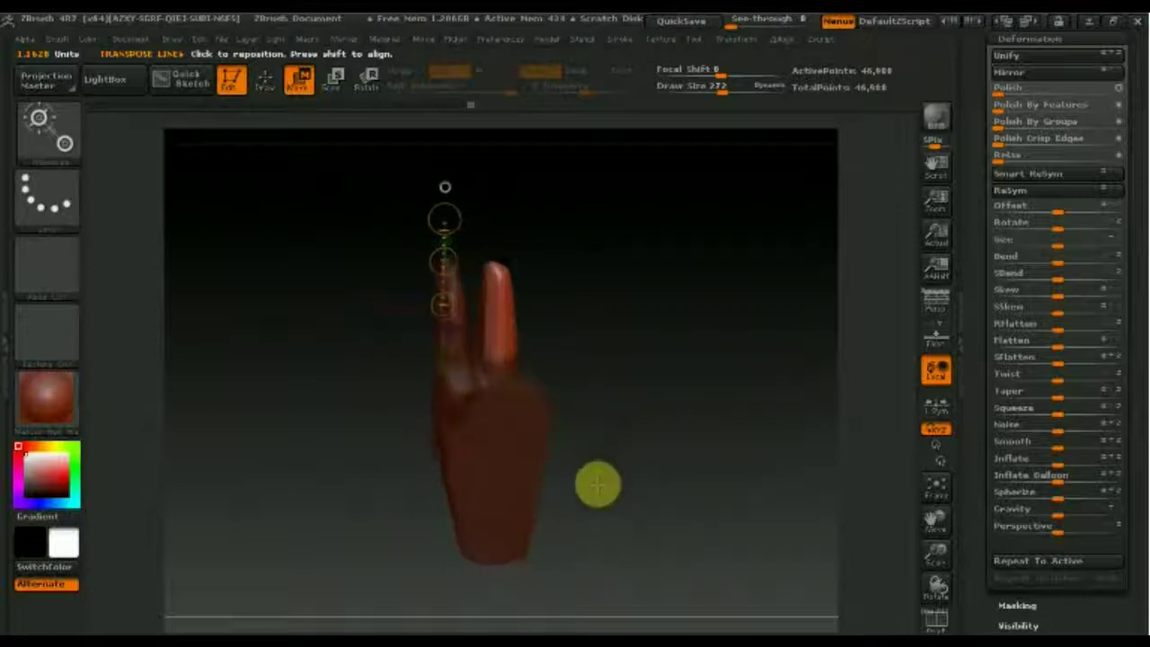
pyautogui.keyDown('ctrl'); pyautogui.click(593, 454); pyautogui.keyUp('ctrl')
pyautogui.keyDown('ctrl'); pyautogui.click(586, 440); pyautogui.keyUp('ctrl')
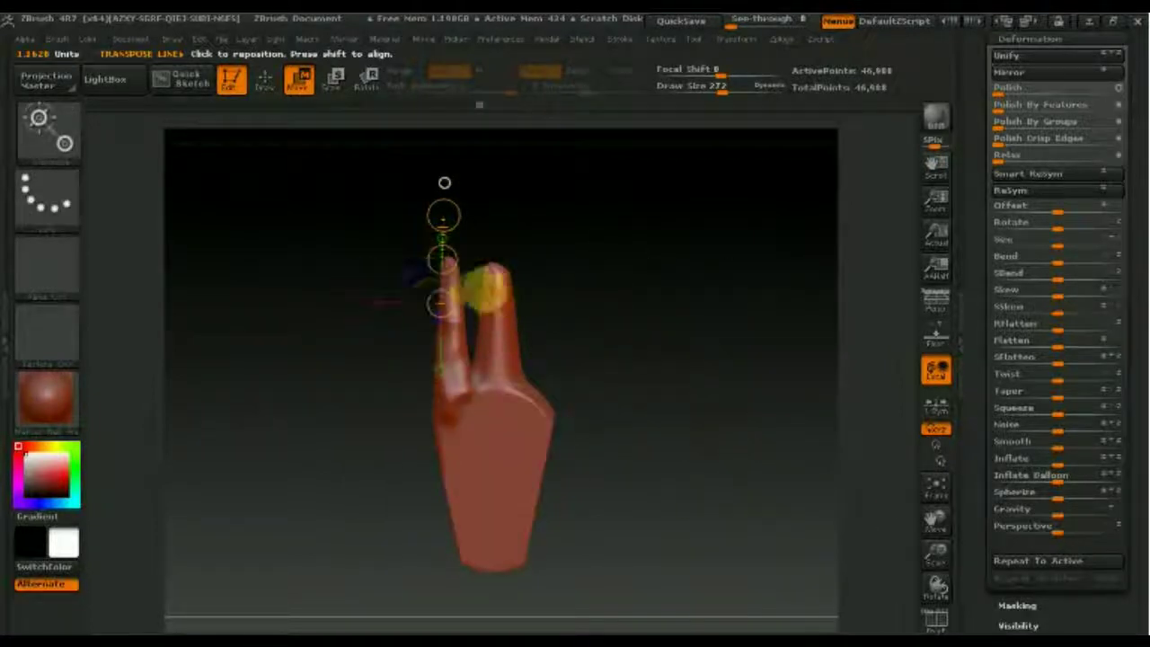
pyautogui.click(265, 80)
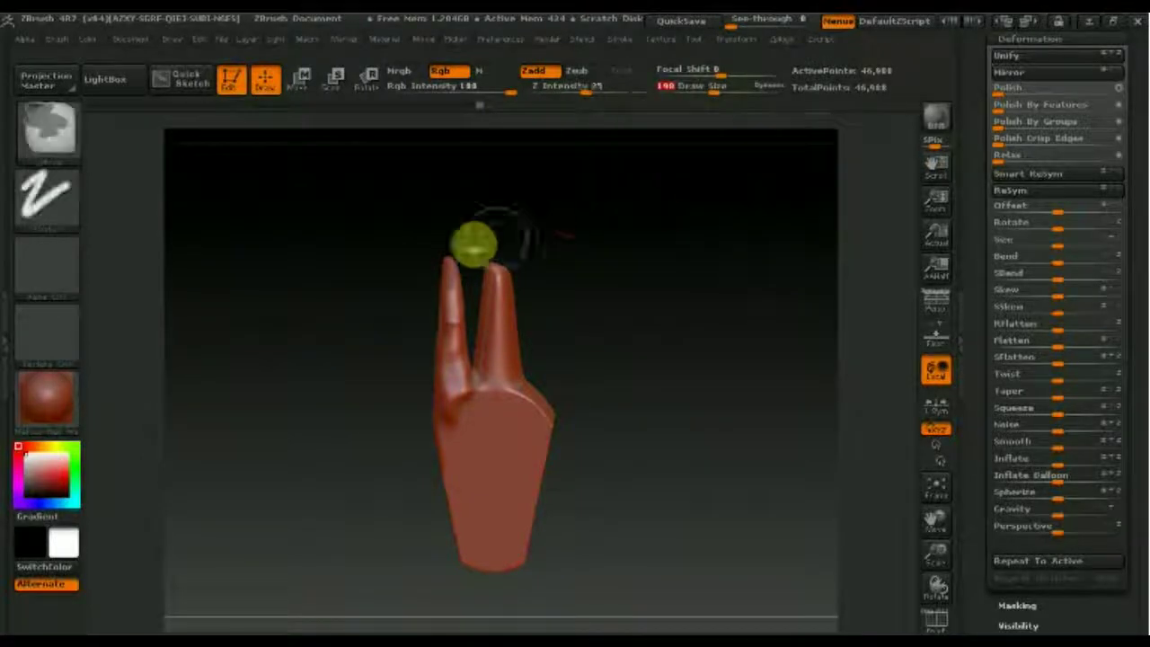
# Step: Bend the small finger sideways and back upright, then sculpt a thin crease on the palm
pyautogui.keyDown('ctrl'); pyautogui.keyDown('shift'); pyautogui.moveTo(370, 207); pyautogui.dragTo(464, 562); pyautogui.keyUp('shift'); pyautogui.keyUp('ctrl')
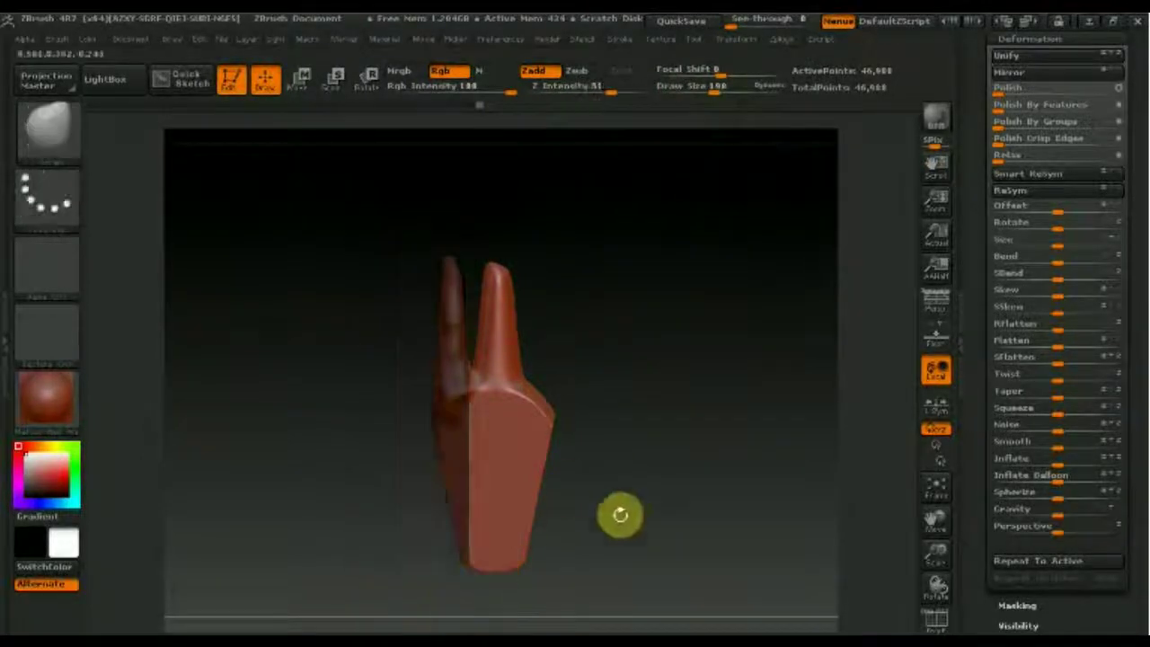
pyautogui.keyDown('ctrl'); pyautogui.keyDown('shift'); pyautogui.moveTo(599, 617); pyautogui.dragTo(398, 383); pyautogui.keyUp('shift'); pyautogui.keyUp('ctrl')
pyautogui.click(316, 88)
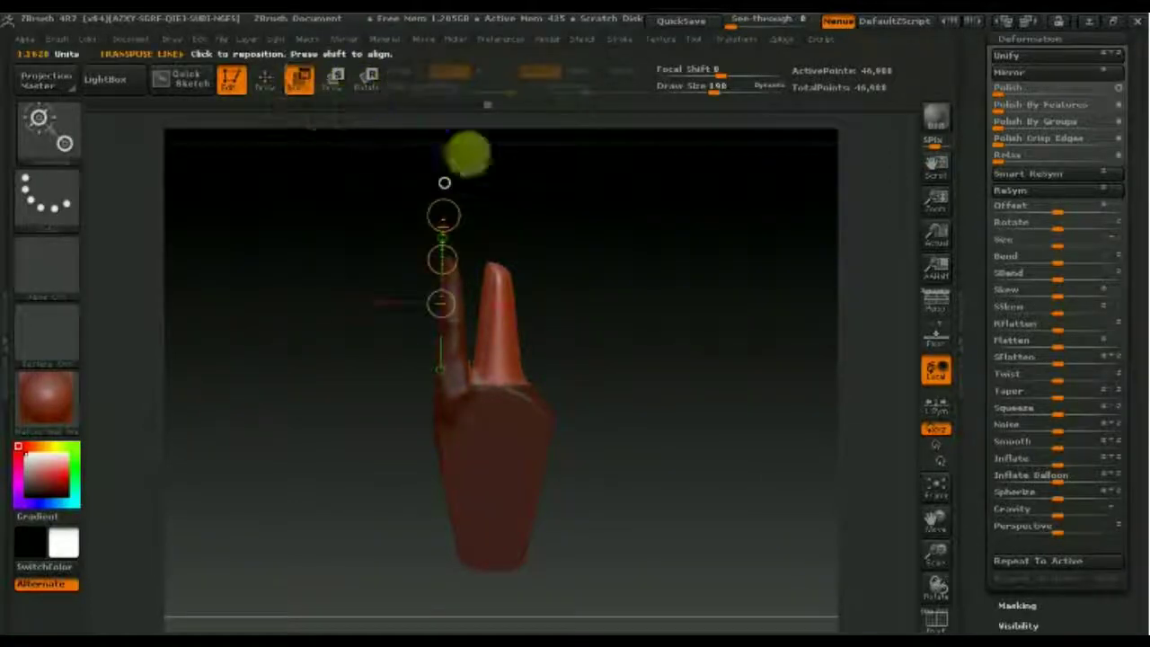
pyautogui.moveTo(441, 259); pyautogui.dragTo(428, 260)
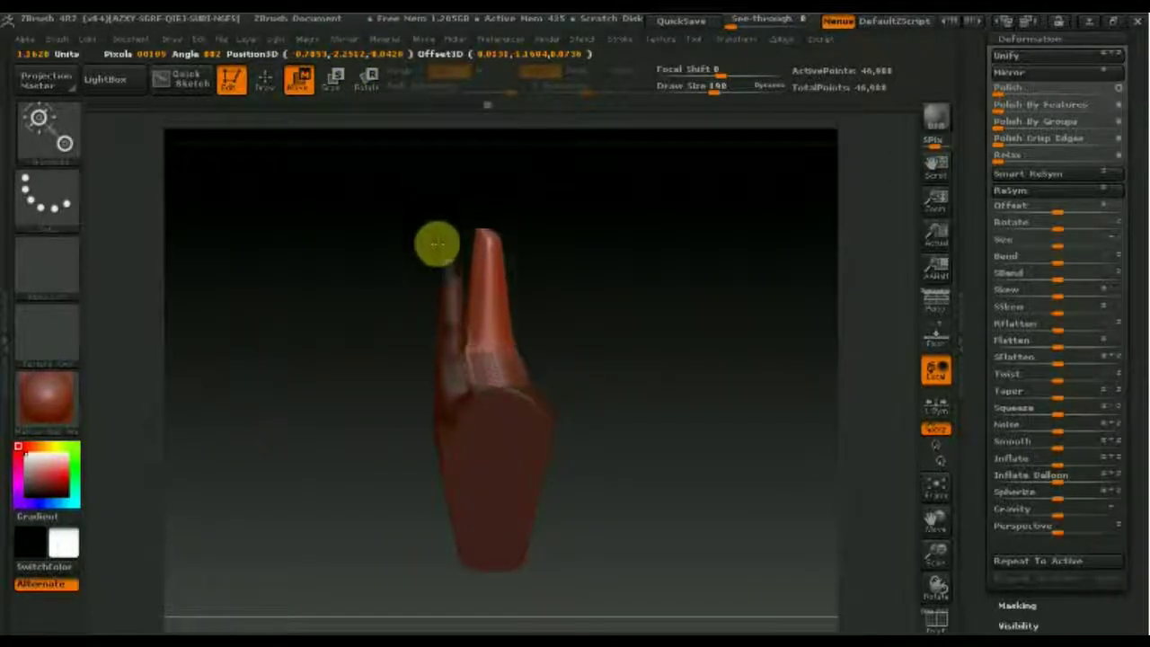
pyautogui.moveTo(428, 260); pyautogui.dragTo(440, 259)
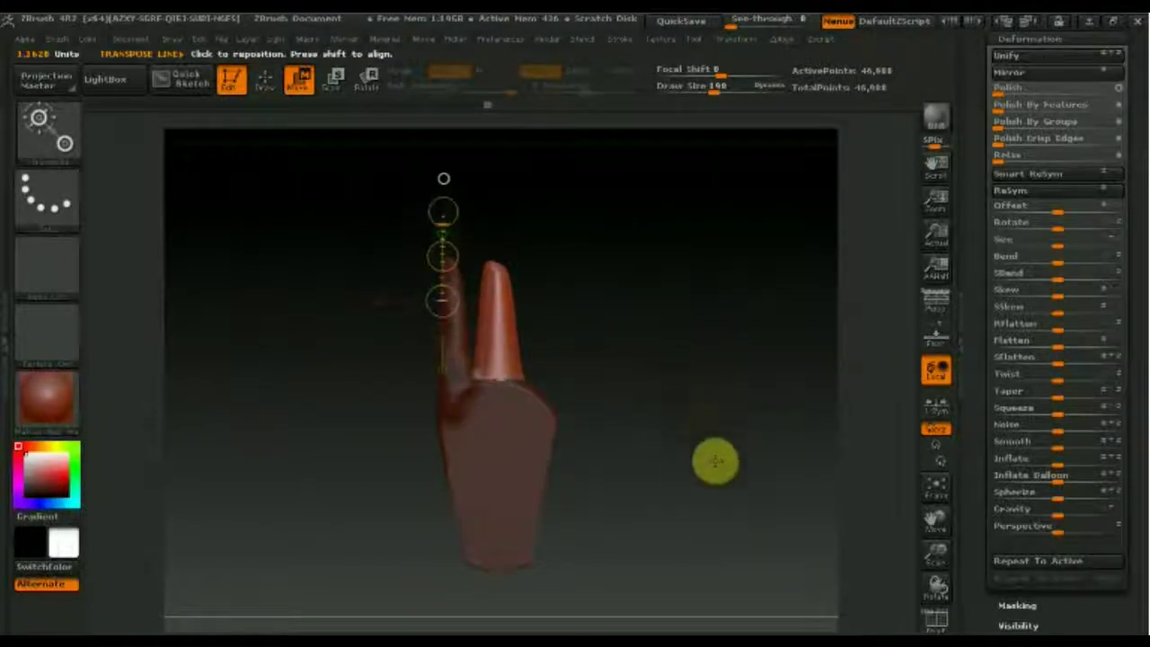
pyautogui.press('ctrl')
pyautogui.moveTo(665, 399)
pyautogui.mouseDown()
pyautogui.moveTo(499, 474)
pyautogui.moveTo(569, 462)
pyautogui.mouseUp()
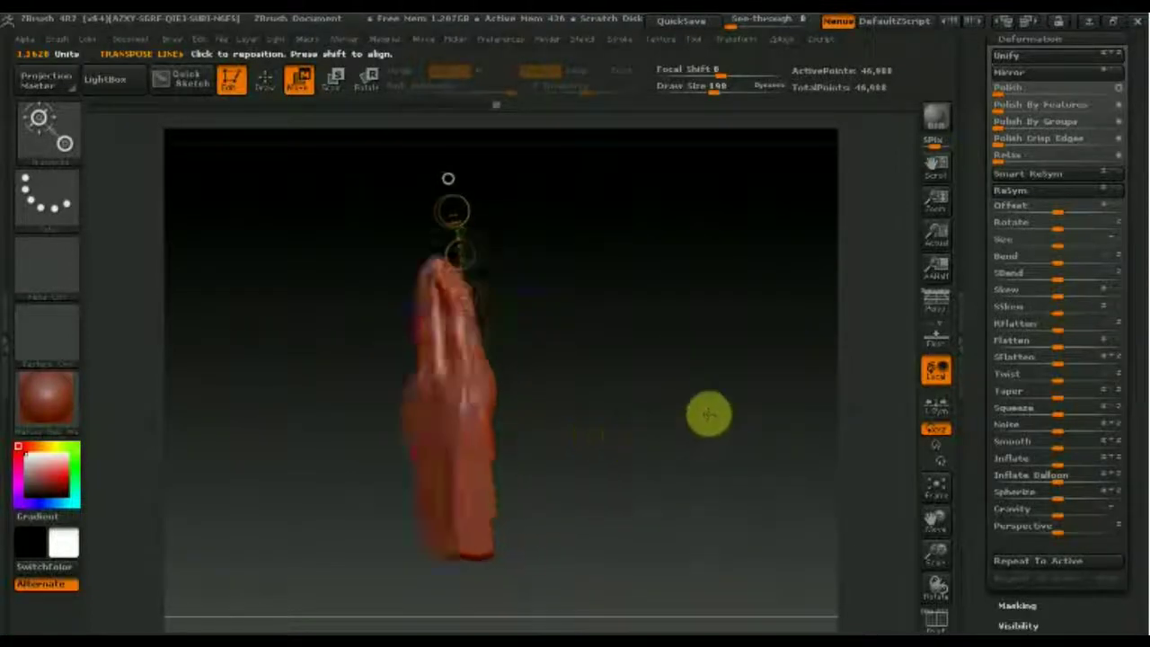
pyautogui.moveTo(570, 457); pyautogui.dragTo(621, 413)
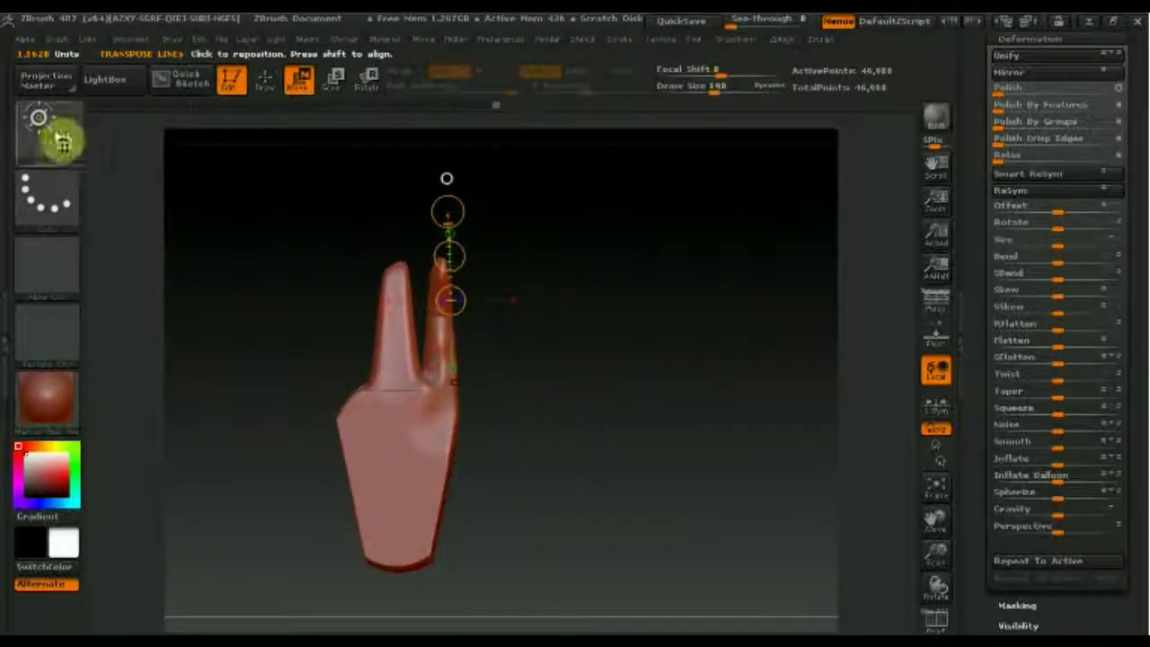
pyautogui.click(265, 81)
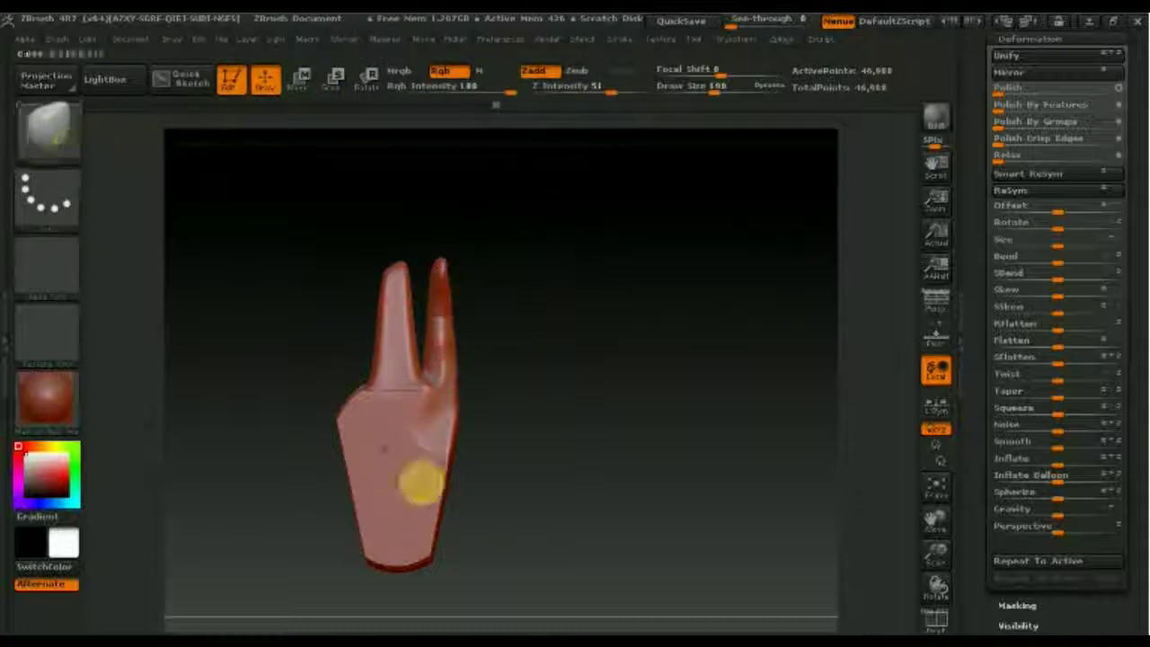
pyautogui.moveTo(408, 475)
pyautogui.mouseDown()
pyautogui.moveTo(432, 426)
pyautogui.moveTo(462, 413)
pyautogui.mouseUp()
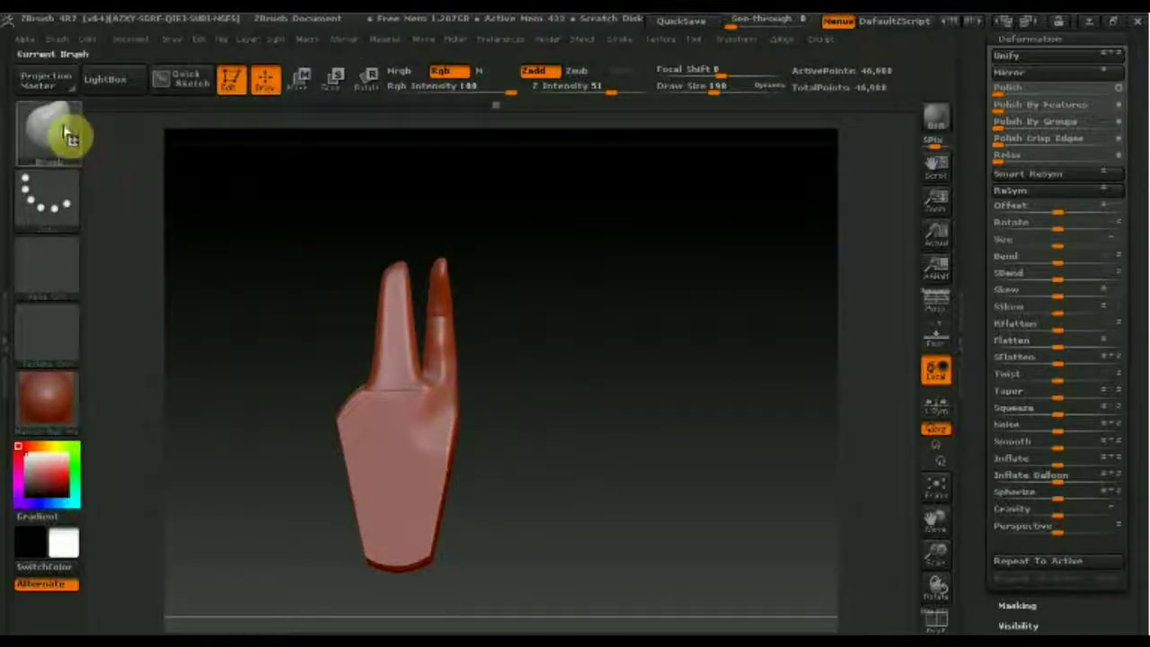
# Step: Select the ClayBuildup brush at Z Intensity 4 and build a curved ridge on the palm
pyautogui.click(70, 135)
pyautogui.click(153, 141)
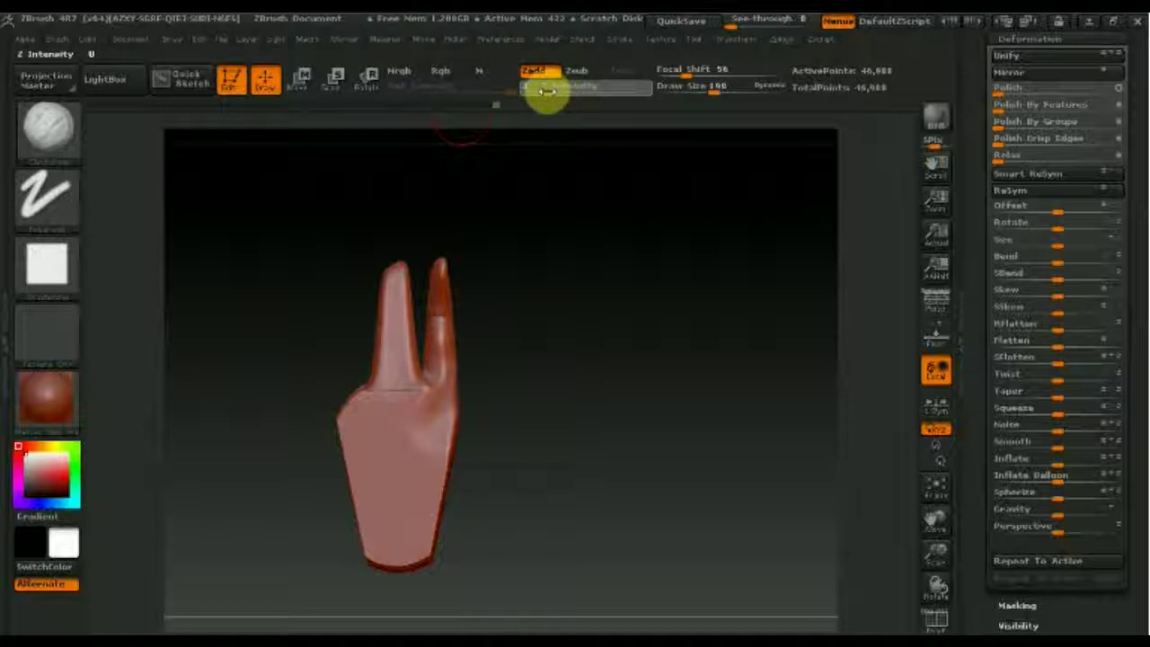
pyautogui.click(414, 461)
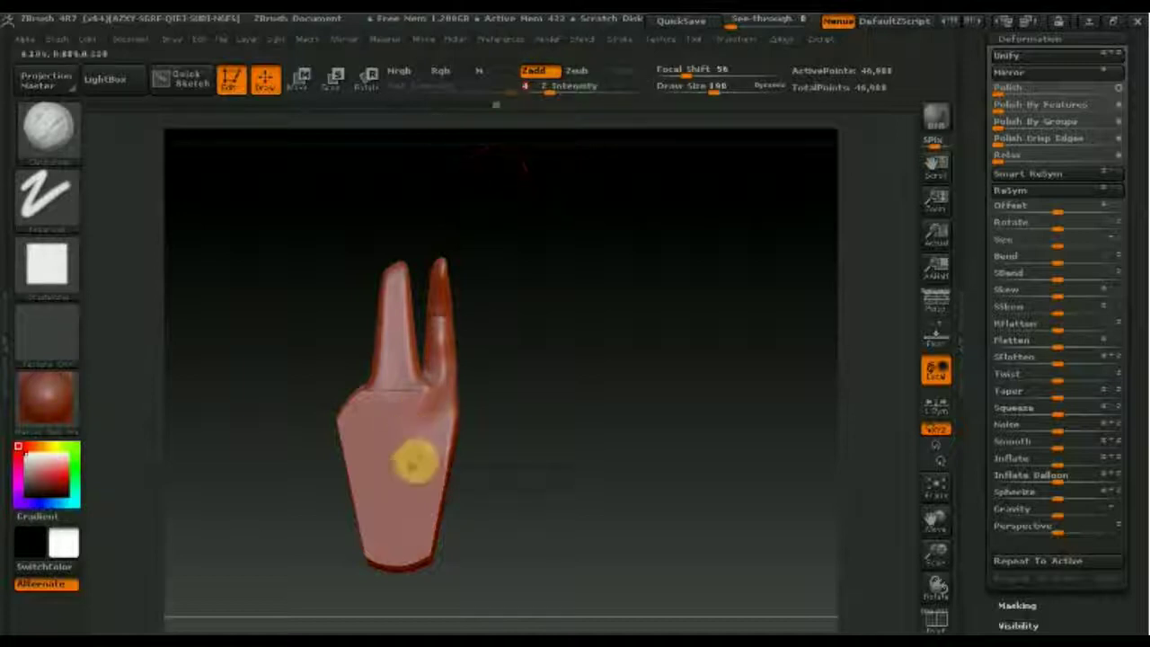
pyautogui.moveTo(422, 459); pyautogui.dragTo(438, 382)
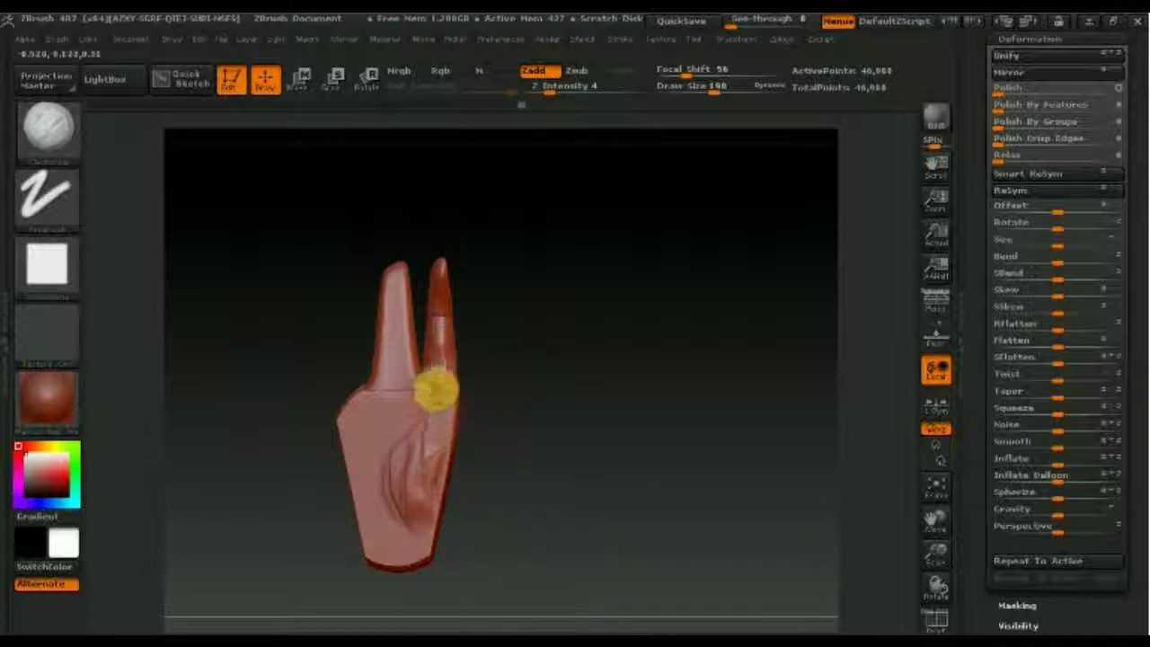
# Step: Build up clay along the left finger, then start masking the right finger
pyautogui.moveTo(391, 394); pyautogui.dragTo(367, 398)
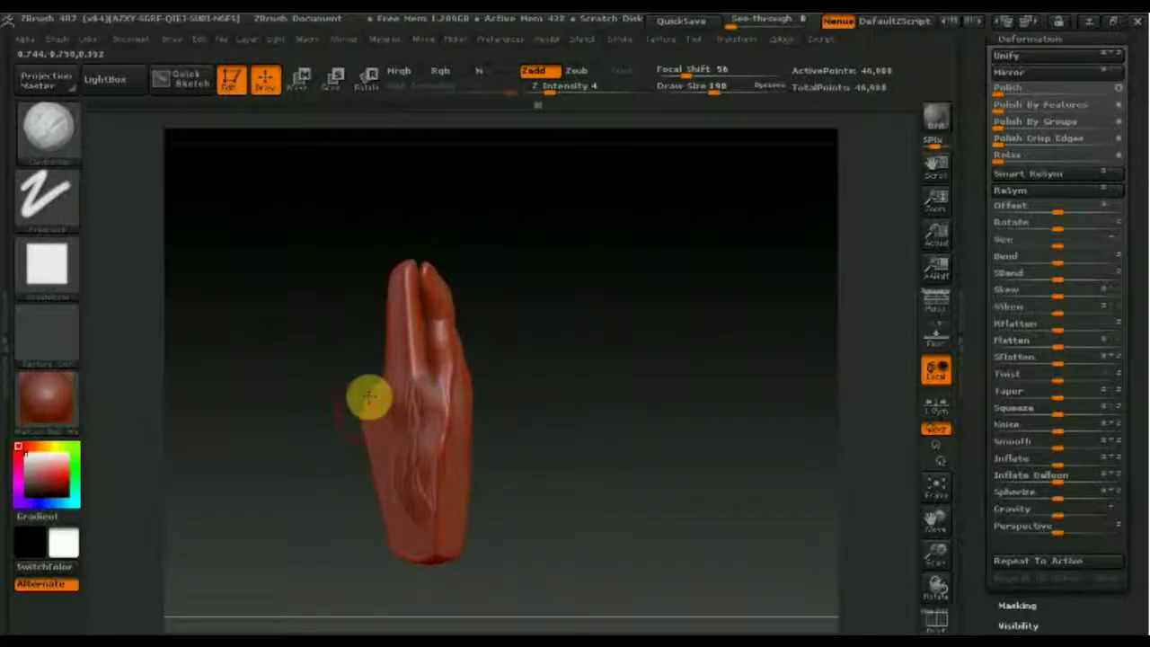
pyautogui.moveTo(440, 334)
pyautogui.mouseDown()
pyautogui.moveTo(404, 378)
pyautogui.moveTo(444, 334)
pyautogui.mouseUp()
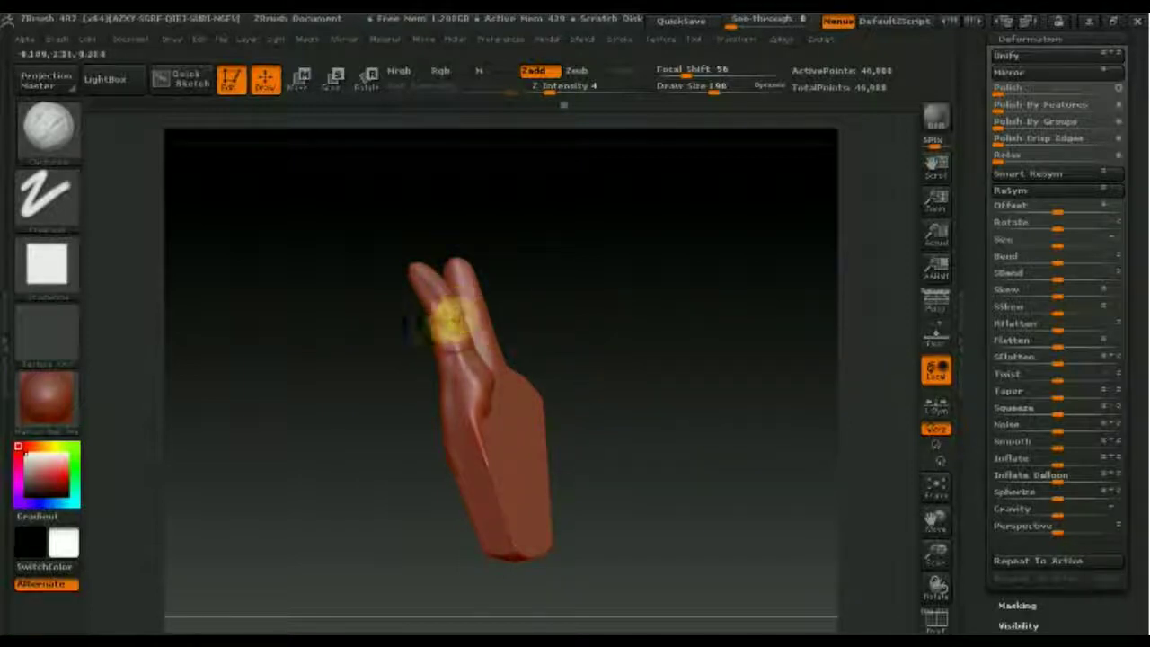
pyautogui.moveTo(445, 324)
pyautogui.mouseDown()
pyautogui.moveTo(425, 280)
pyautogui.moveTo(426, 354)
pyautogui.moveTo(390, 349)
pyautogui.moveTo(462, 390)
pyautogui.moveTo(440, 271)
pyautogui.moveTo(419, 278)
pyautogui.moveTo(456, 255)
pyautogui.mouseUp()
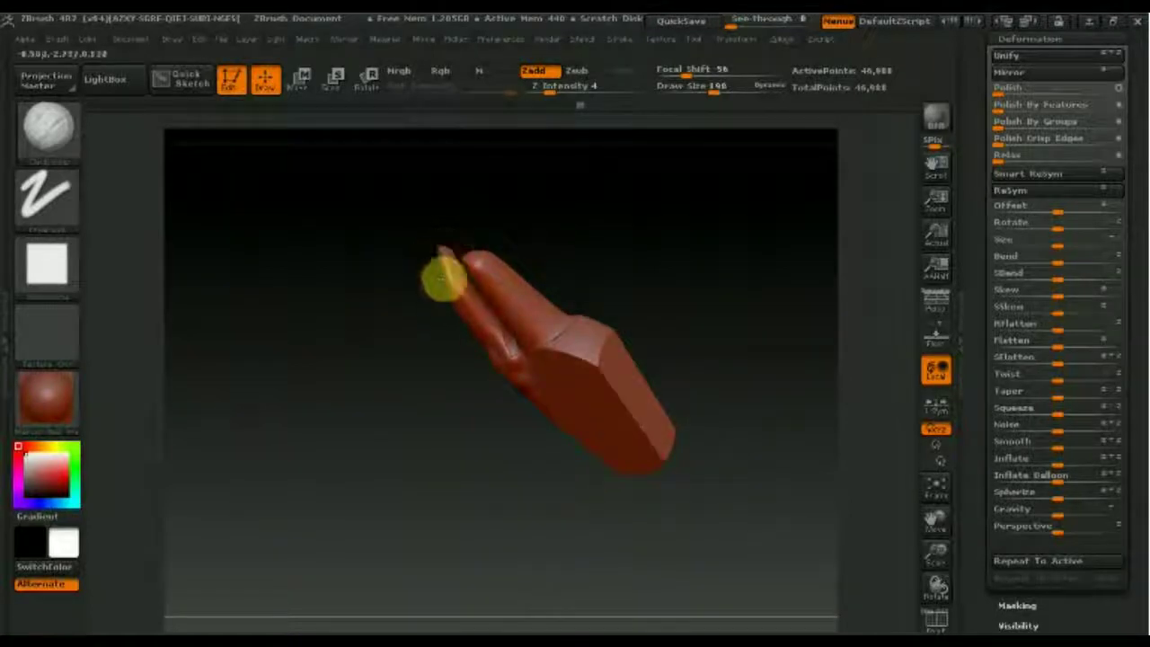
pyautogui.moveTo(434, 281)
pyautogui.mouseDown()
pyautogui.moveTo(710, 287)
pyautogui.moveTo(662, 344)
pyautogui.mouseUp()
pyautogui.keyDown('ctrl'); pyautogui.moveTo(531, 169); pyautogui.dragTo(616, 378); pyautogui.keyUp('ctrl')
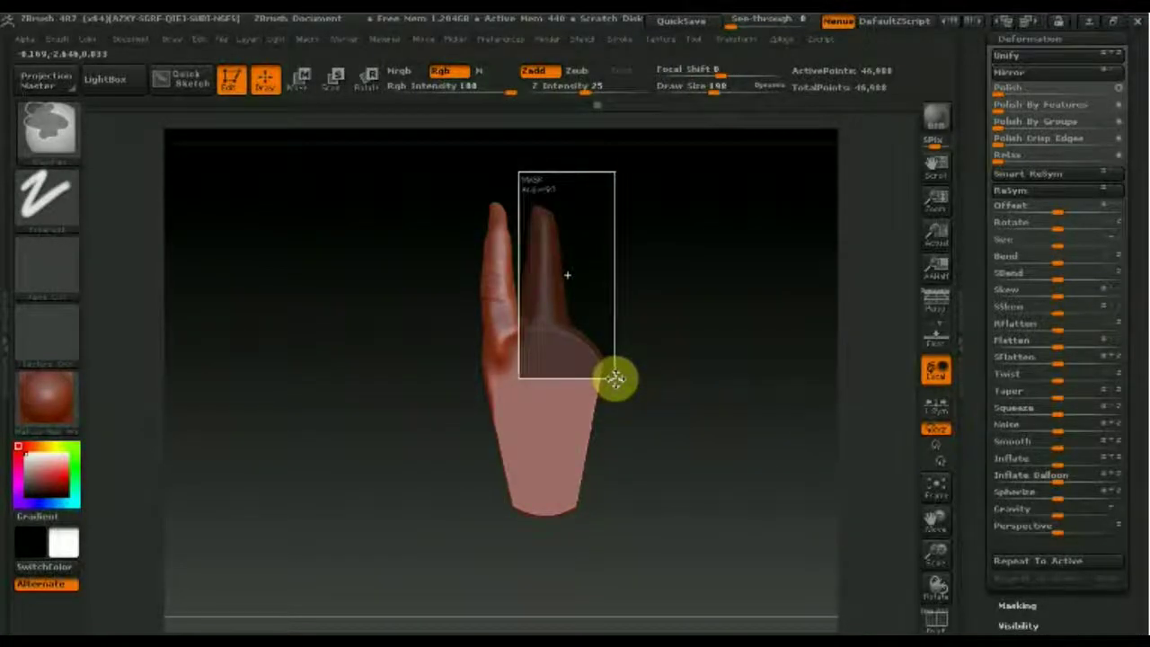
# Step: Clear the mask, show PolyF and isolate the right finger's polygroup with its palm block
pyautogui.keyDown('ctrl'); pyautogui.moveTo(615, 378); pyautogui.dragTo(616, 379); pyautogui.keyUp('ctrl')
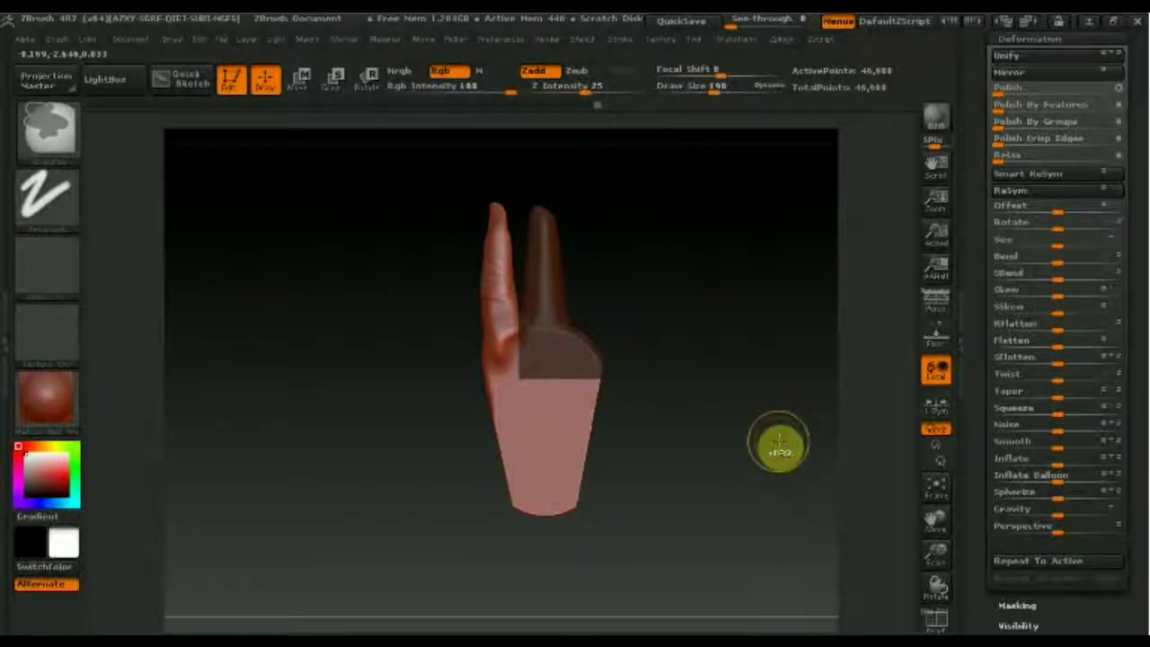
pyautogui.keyDown('ctrl'); pyautogui.moveTo(779, 441); pyautogui.dragTo(780, 441); pyautogui.keyUp('ctrl')
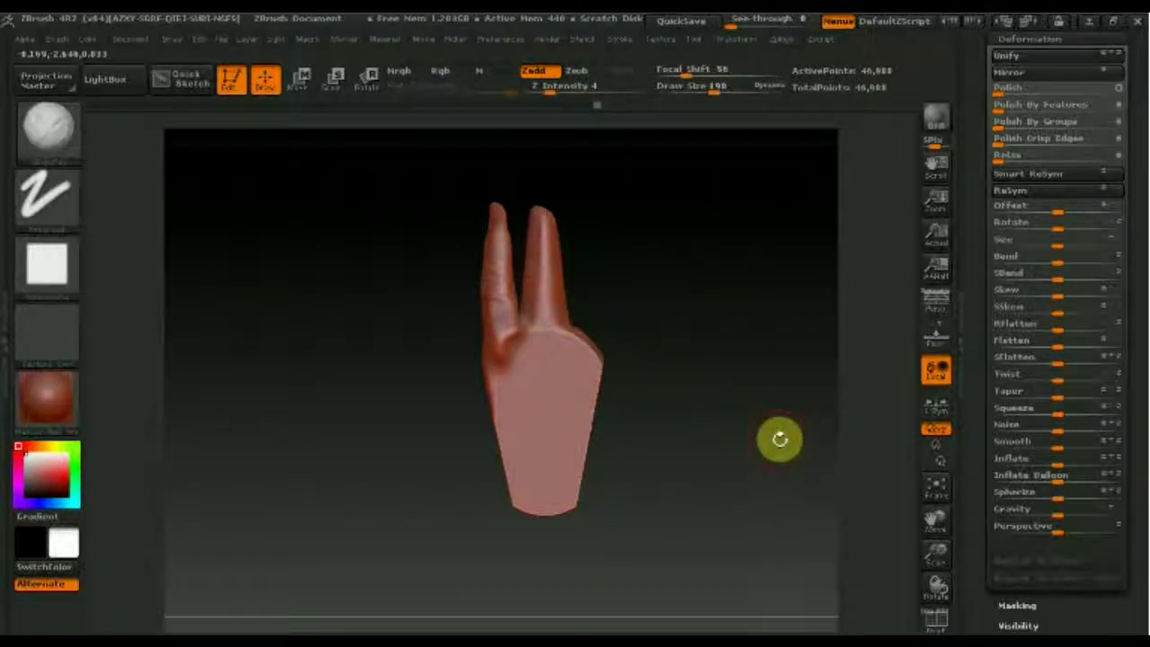
pyautogui.click(937, 620)
pyautogui.keyDown('ctrl'); pyautogui.keyDown('shift'); pyautogui.click(559, 316); pyautogui.keyUp('shift'); pyautogui.keyUp('ctrl')
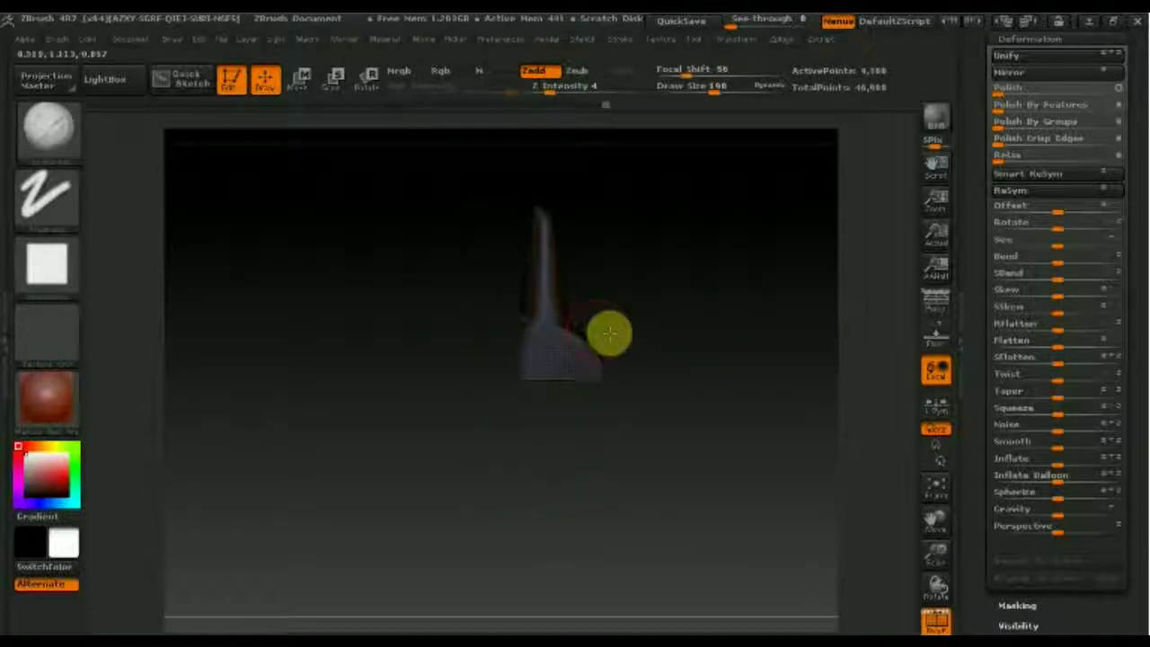
pyautogui.keyDown('ctrl'); pyautogui.keyDown('shift'); pyautogui.click(552, 318); pyautogui.keyUp('shift'); pyautogui.keyUp('ctrl')
pyautogui.moveTo(575, 377)
pyautogui.mouseDown()
pyautogui.moveTo(546, 428)
pyautogui.moveTo(505, 363)
pyautogui.mouseUp()
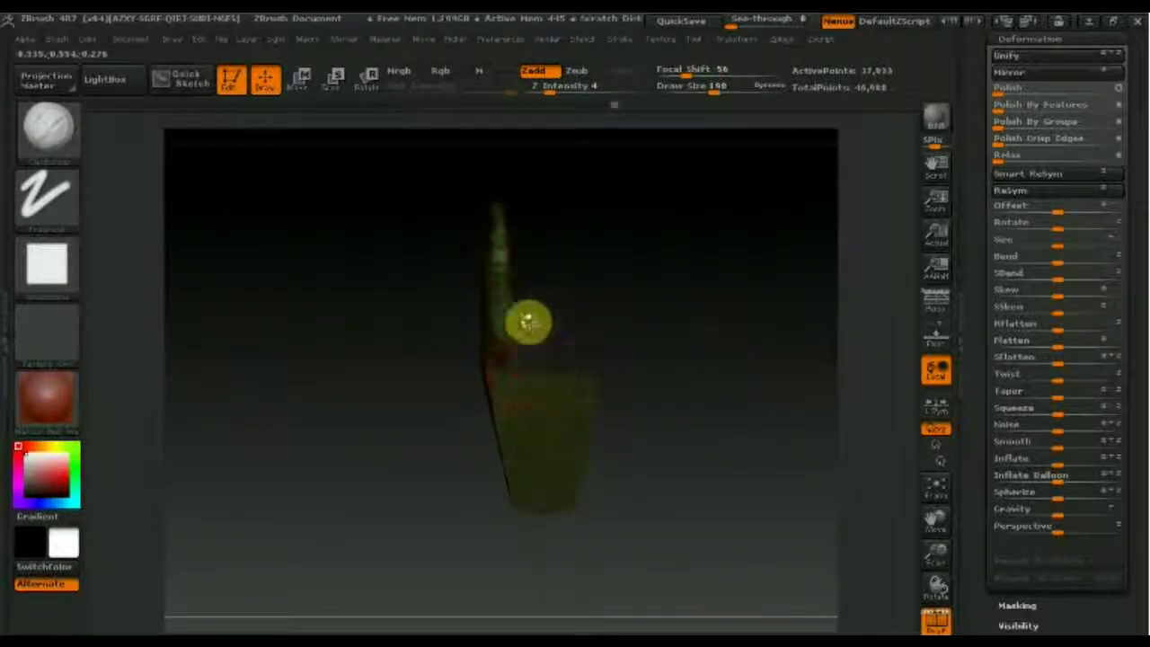
pyautogui.moveTo(706, 438)
pyautogui.mouseDown()
pyautogui.moveTo(660, 531)
pyautogui.moveTo(596, 488)
pyautogui.moveTo(714, 465)
pyautogui.moveTo(744, 425)
pyautogui.moveTo(760, 437)
pyautogui.moveTo(651, 312)
pyautogui.mouseUp()
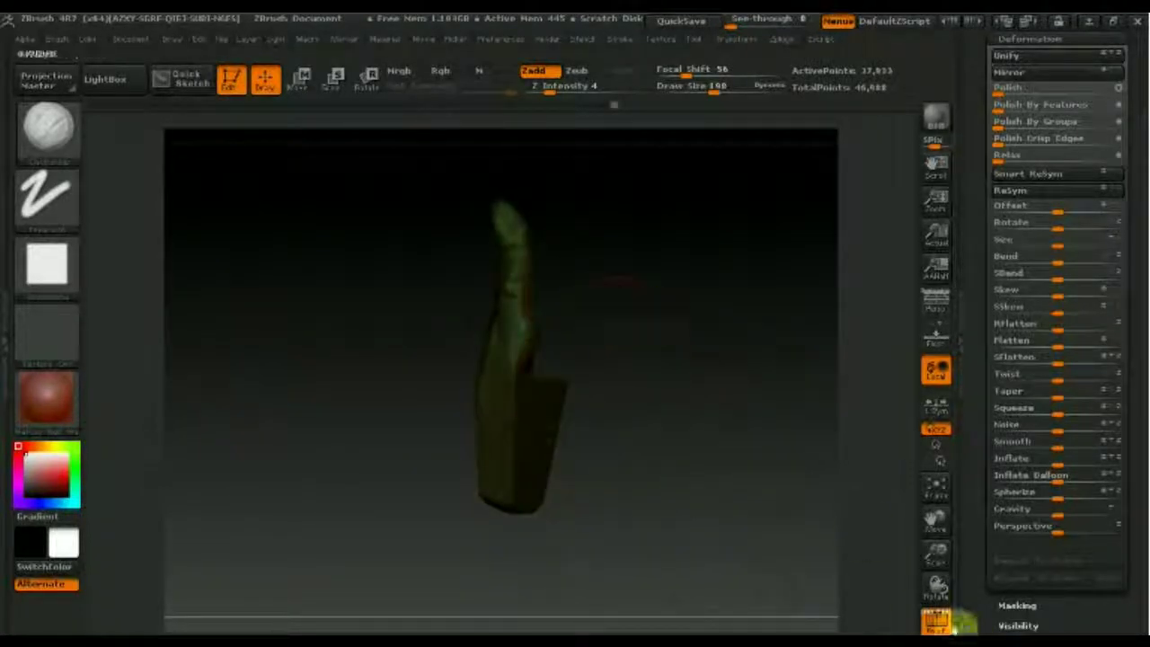
# Step: Turn PolyF off and sculpt bumpy ridges along the isolated finger
pyautogui.click(948, 622)
pyautogui.moveTo(522, 268)
pyautogui.mouseDown()
pyautogui.moveTo(508, 388)
pyautogui.moveTo(505, 353)
pyautogui.mouseUp()
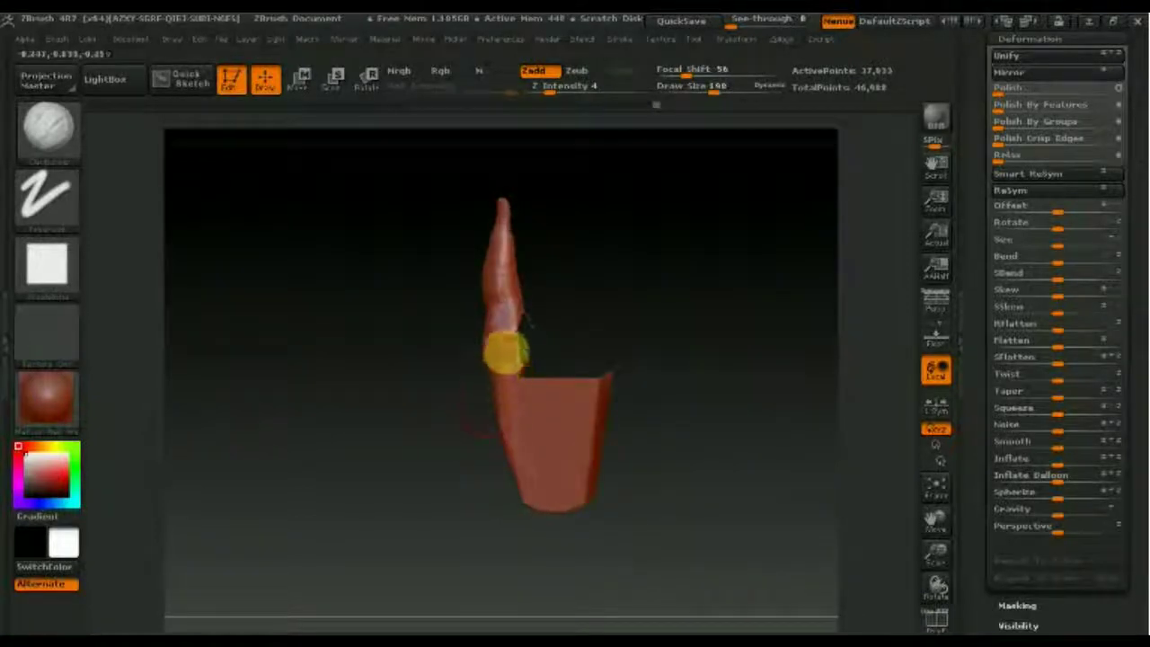
pyautogui.moveTo(651, 413)
pyautogui.mouseDown()
pyautogui.moveTo(542, 282)
pyautogui.moveTo(582, 399)
pyautogui.moveTo(532, 319)
pyautogui.moveTo(534, 390)
pyautogui.moveTo(488, 354)
pyautogui.moveTo(526, 405)
pyautogui.moveTo(668, 417)
pyautogui.moveTo(713, 464)
pyautogui.mouseUp()
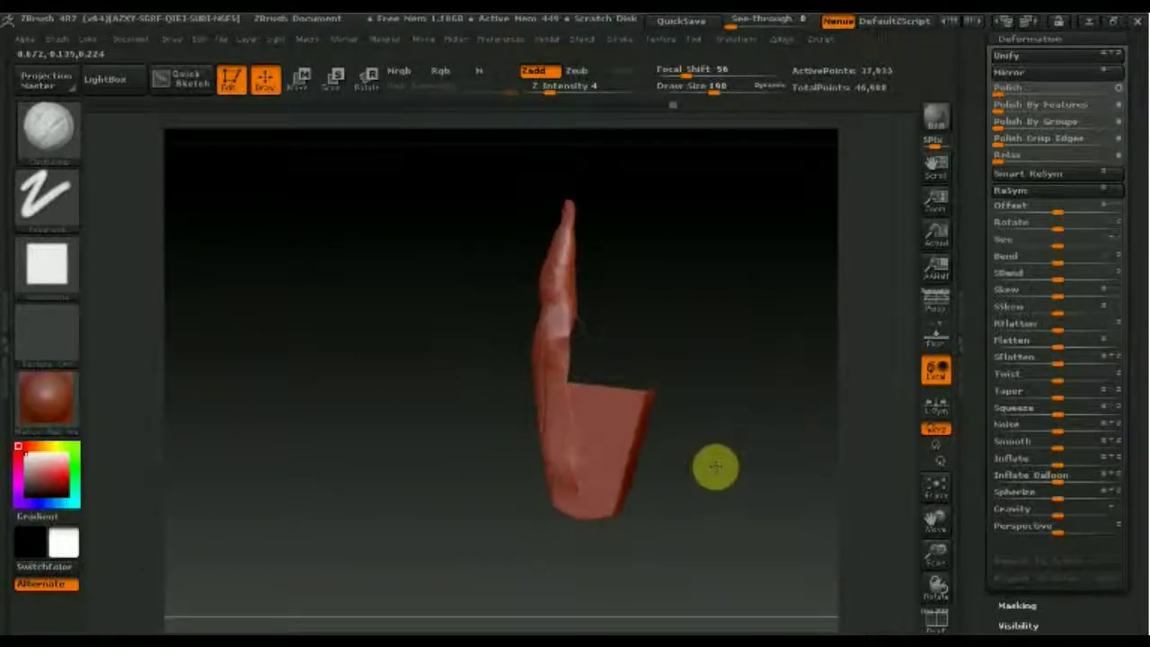
pyautogui.moveTo(1144, 105); pyautogui.dragTo(1135, 261)
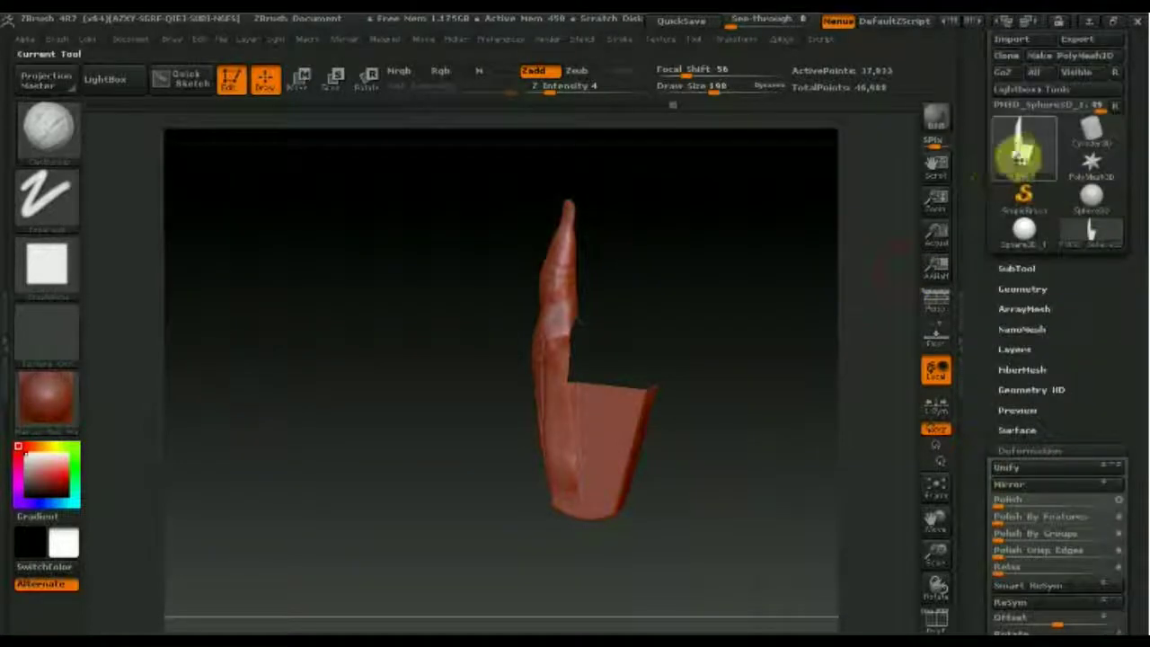
# Step: Pick Cube3D from the Tool picker and draw the cube on the canvas
pyautogui.click(1018, 148)
pyautogui.moveTo(469, 220)
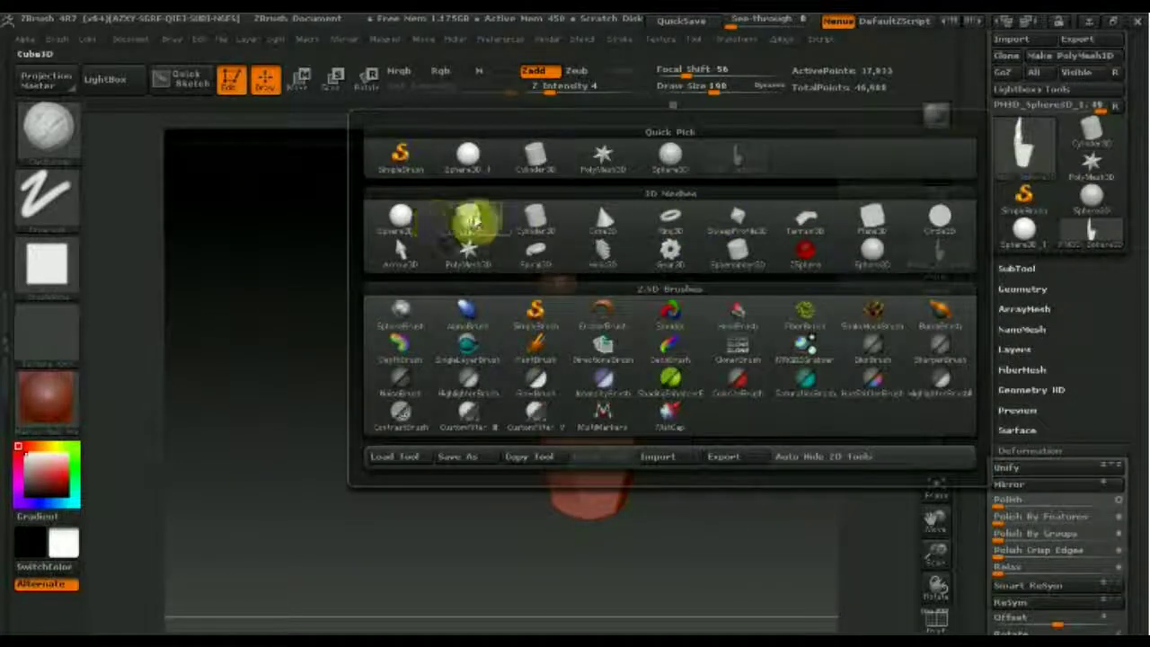
pyautogui.click(473, 220)
pyautogui.moveTo(743, 442)
pyautogui.mouseDown()
pyautogui.moveTo(700, 446)
pyautogui.moveTo(639, 362)
pyautogui.moveTo(689, 526)
pyautogui.moveTo(745, 473)
pyautogui.moveTo(655, 437)
pyautogui.mouseUp()
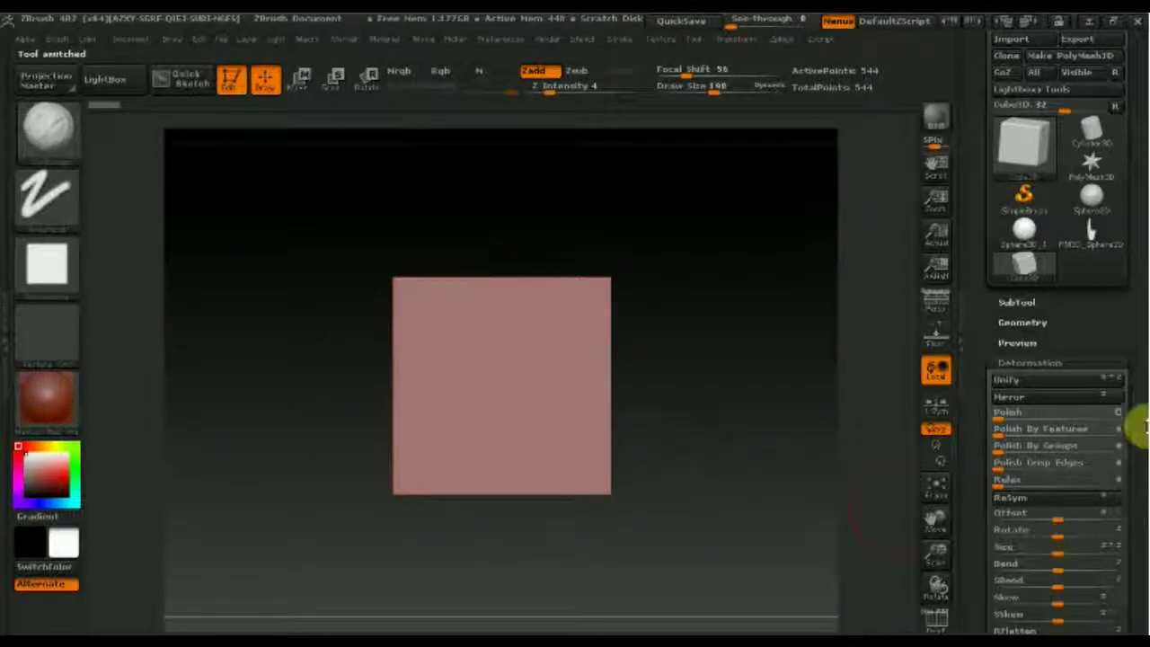
pyautogui.moveTo(1138, 488); pyautogui.dragTo(1137, 314)
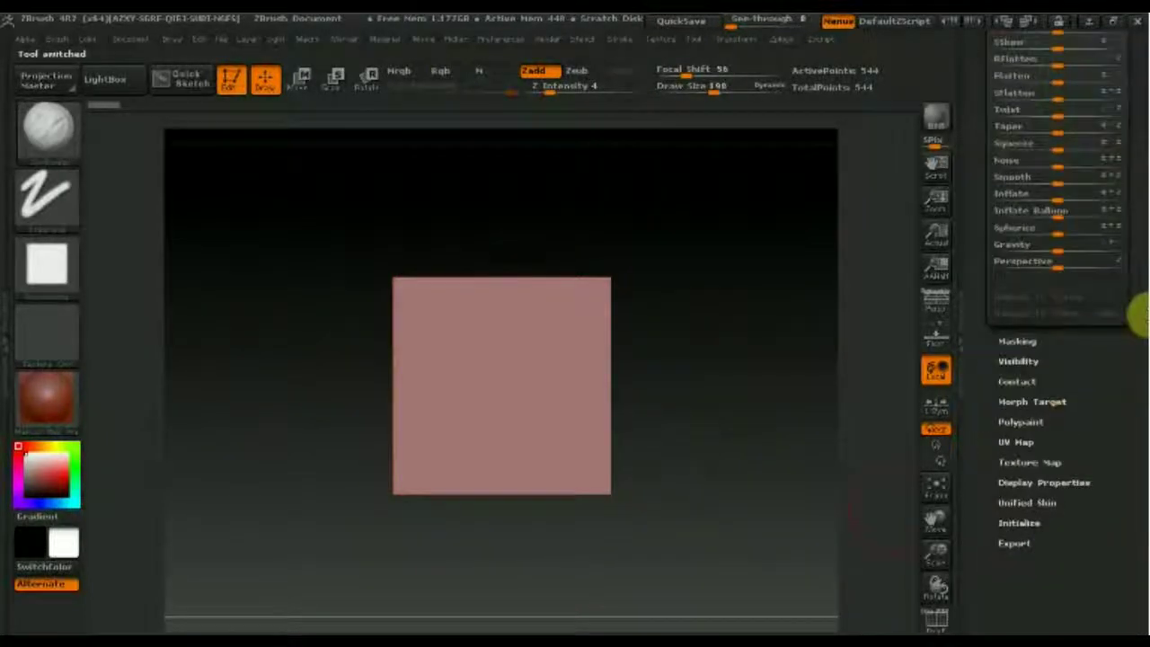
# Step: Initialize the cube with Floor on, Align X, and sizes X 37, Y 81, Z 74
pyautogui.click(1020, 524)
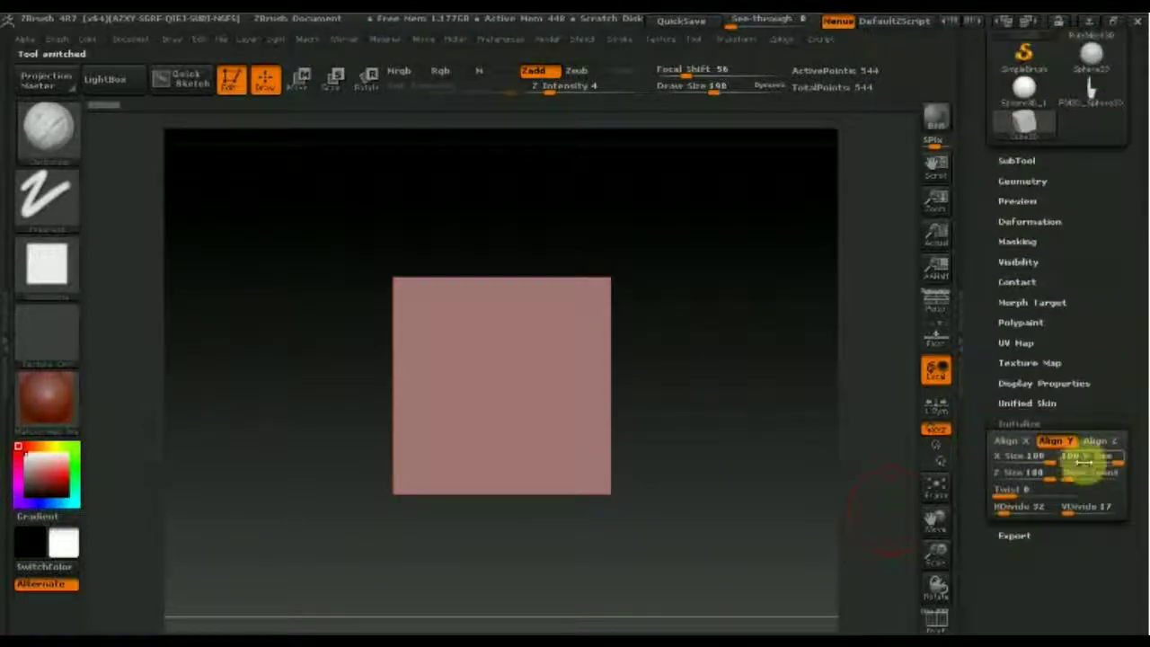
pyautogui.moveTo(745, 460); pyautogui.dragTo(722, 477)
pyautogui.click(935, 340)
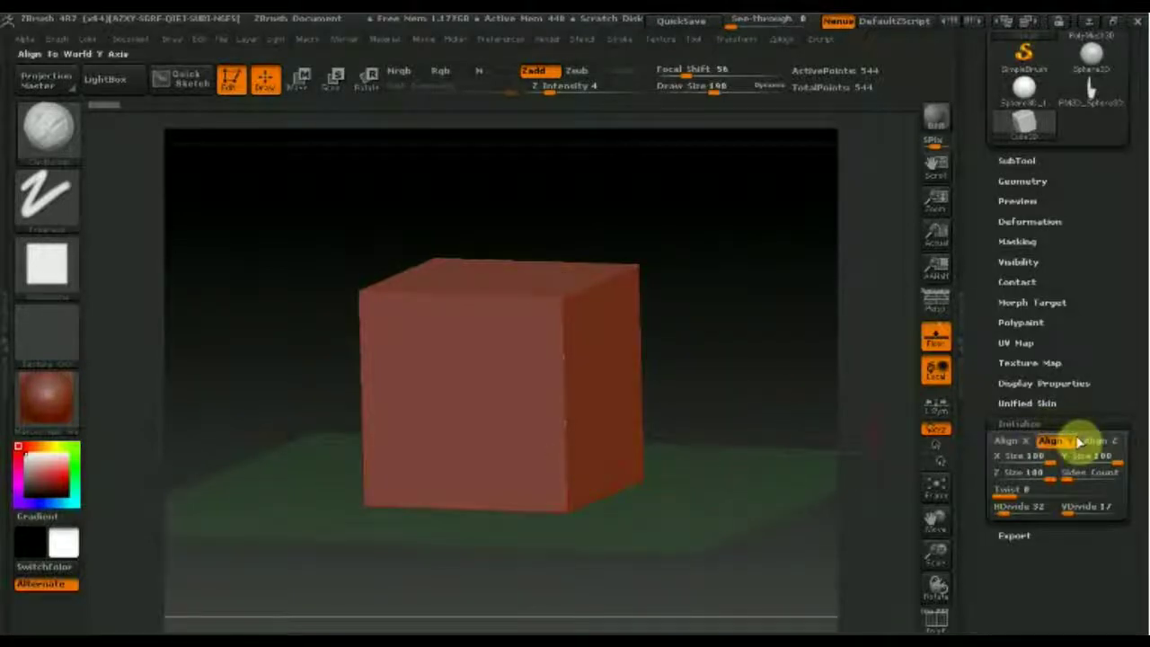
pyautogui.click(1011, 444)
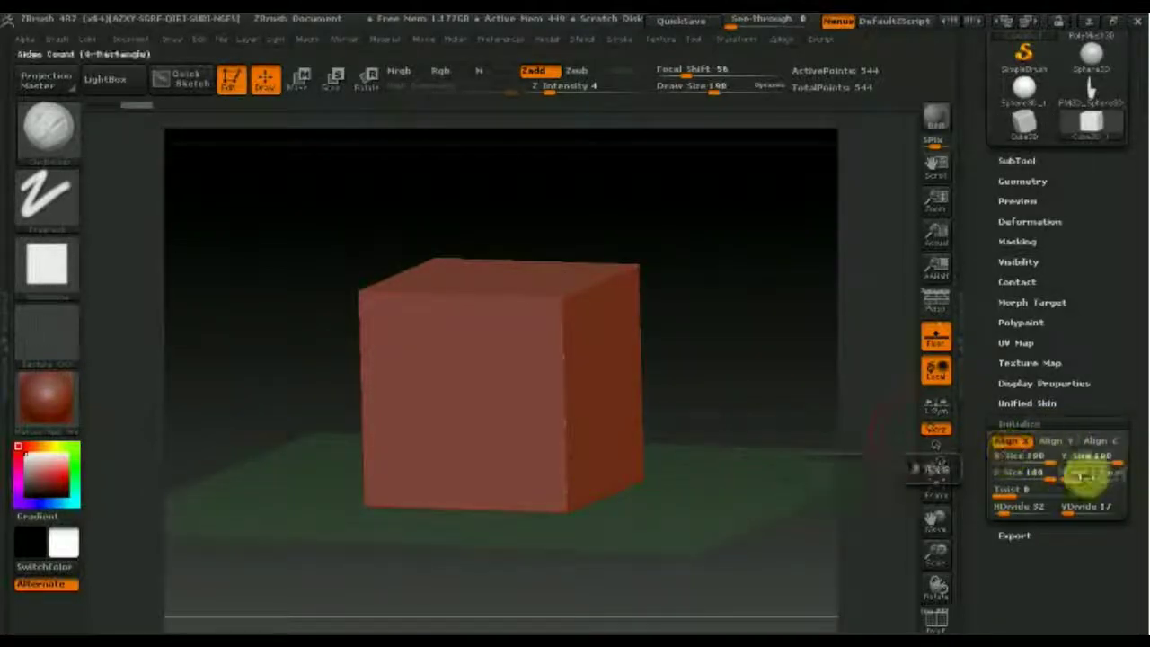
pyautogui.moveTo(1119, 458); pyautogui.dragTo(1109, 460)
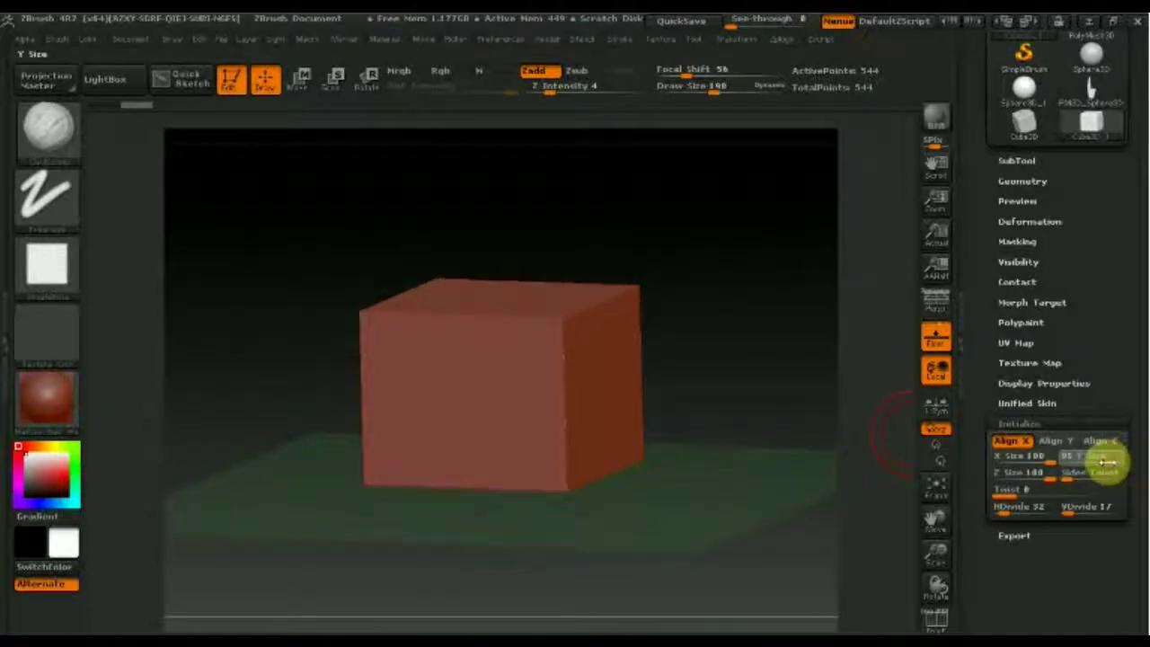
pyautogui.moveTo(1053, 477)
pyautogui.mouseDown()
pyautogui.moveTo(1022, 462)
pyautogui.moveTo(1031, 474)
pyautogui.mouseUp()
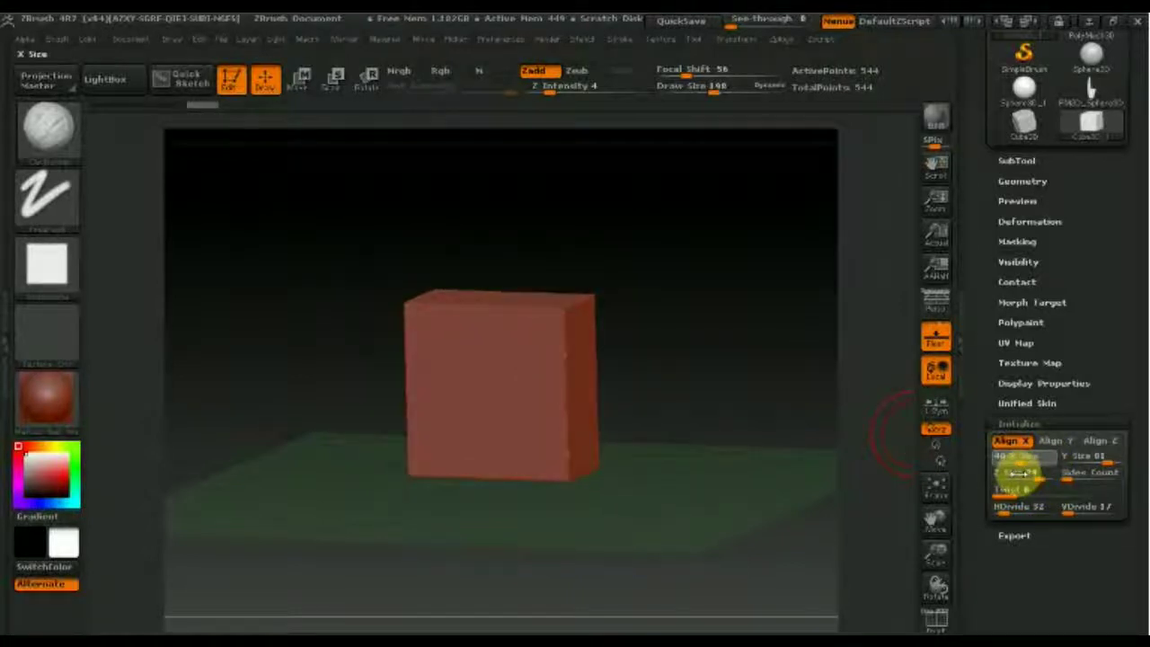
pyautogui.moveTo(799, 506)
pyautogui.mouseDown()
pyautogui.moveTo(780, 495)
pyautogui.moveTo(801, 493)
pyautogui.mouseUp()
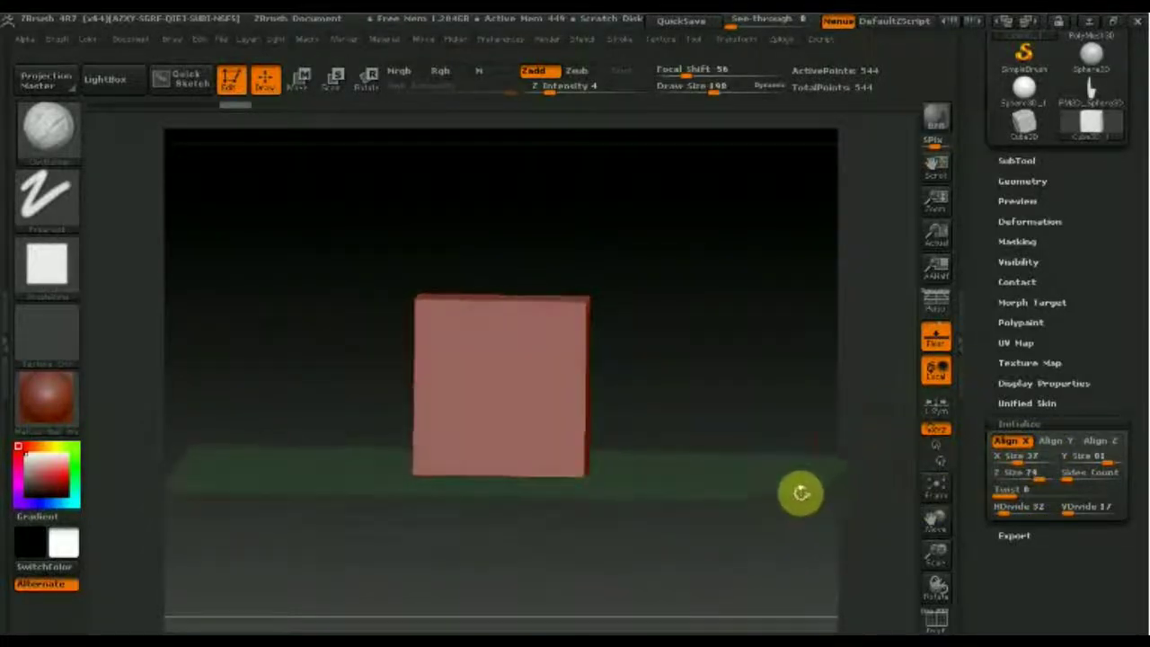
pyautogui.moveTo(1101, 200); pyautogui.dragTo(1117, 372)
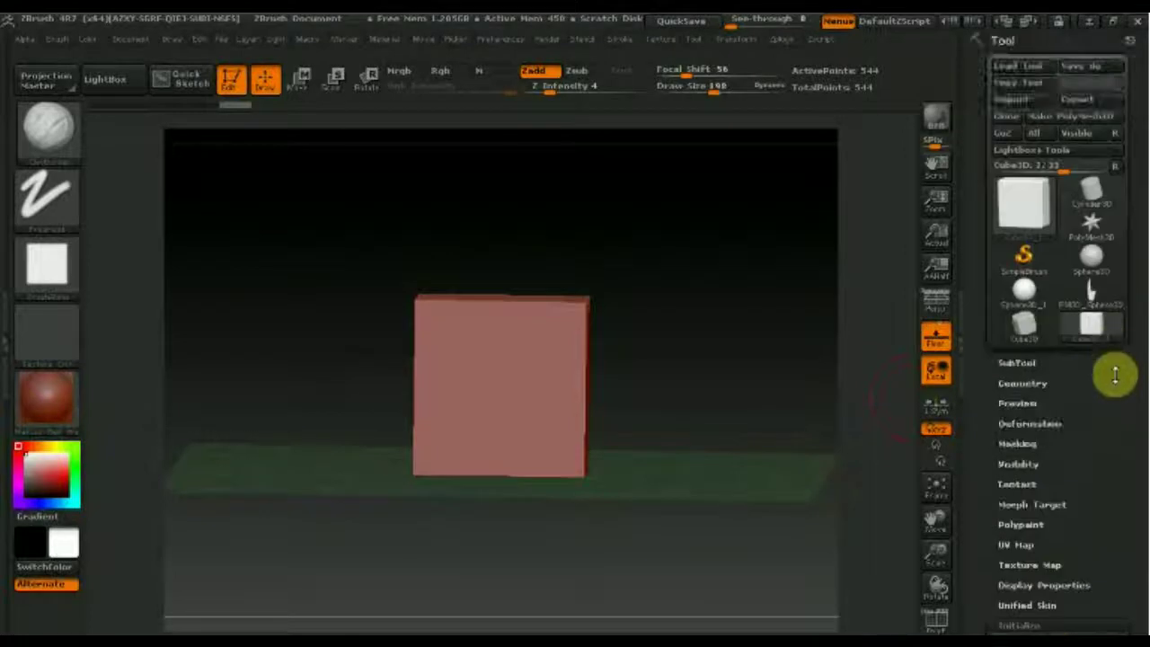
# Step: Convert the cube to a PolyMesh3D and turn the floor grid off
pyautogui.click(1081, 118)
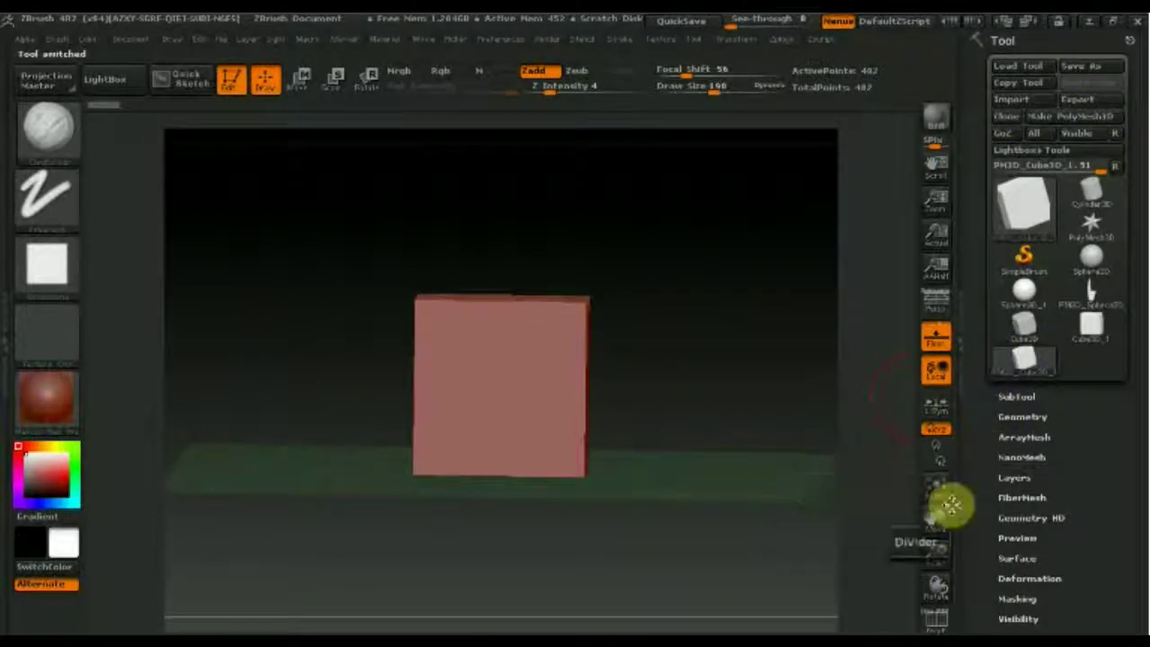
pyautogui.click(935, 337)
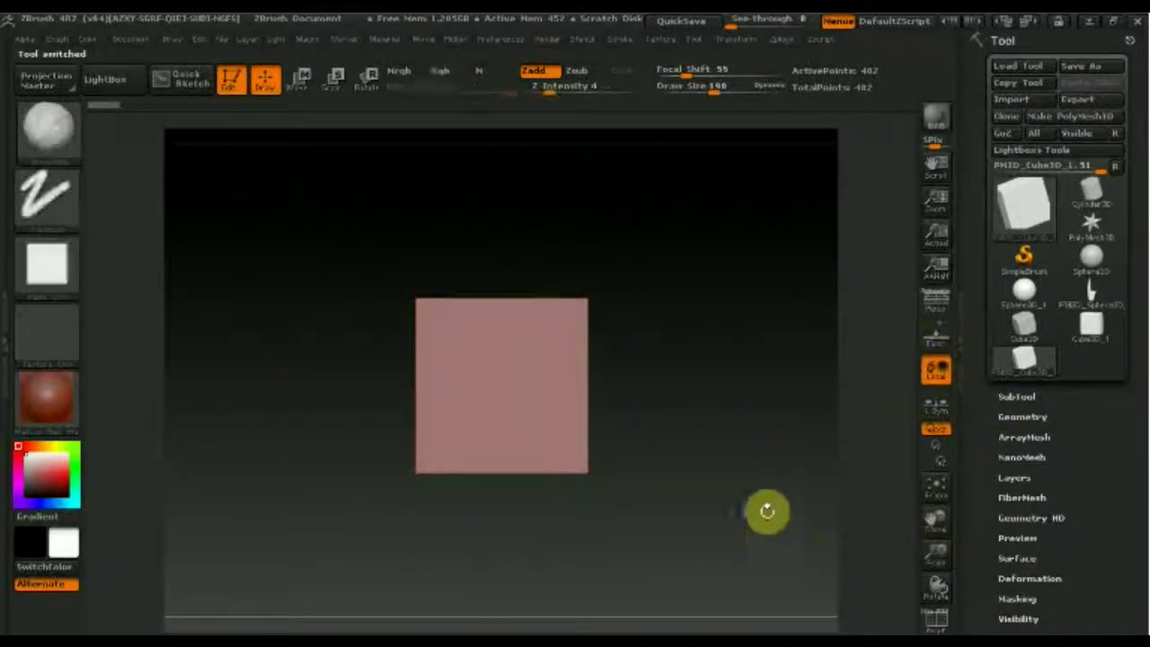
pyautogui.moveTo(701, 501)
pyautogui.mouseDown()
pyautogui.moveTo(718, 588)
pyautogui.moveTo(702, 458)
pyautogui.moveTo(709, 569)
pyautogui.moveTo(745, 500)
pyautogui.moveTo(714, 477)
pyautogui.moveTo(667, 383)
pyautogui.moveTo(728, 483)
pyautogui.moveTo(665, 405)
pyautogui.mouseUp()
# Step: Flatten the box into a thin slab with slanted edges using Deformation Size and Polish
pyautogui.moveTo(1091, 530)
pyautogui.mouseDown()
pyautogui.moveTo(1093, 465)
pyautogui.moveTo(1058, 444)
pyautogui.mouseUp()
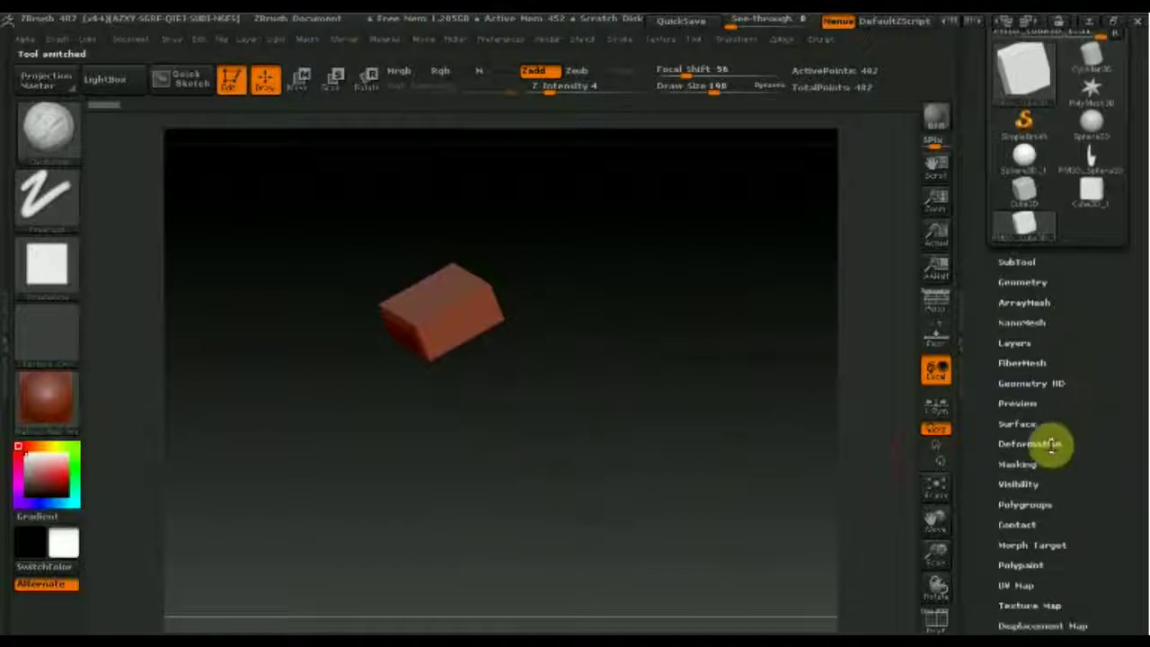
pyautogui.click(1042, 444)
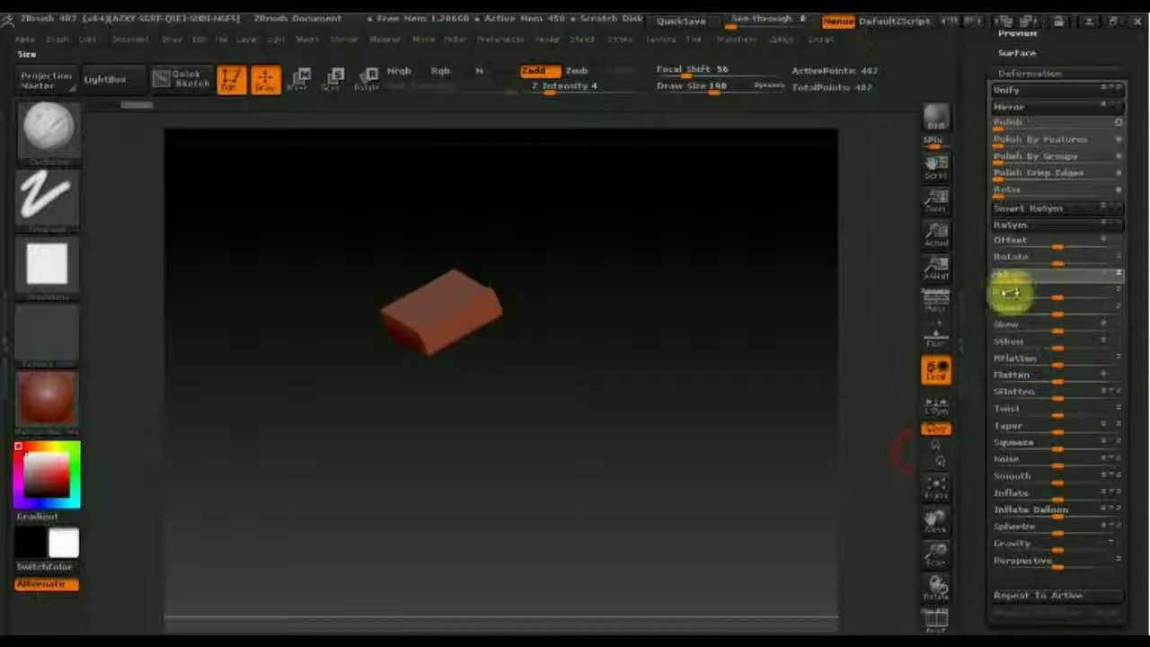
pyautogui.moveTo(696, 405)
pyautogui.mouseDown()
pyautogui.moveTo(693, 380)
pyautogui.moveTo(726, 404)
pyautogui.moveTo(698, 369)
pyautogui.moveTo(727, 548)
pyautogui.moveTo(691, 458)
pyautogui.moveTo(711, 547)
pyautogui.moveTo(729, 462)
pyautogui.mouseUp()
pyautogui.moveTo(695, 364)
pyautogui.mouseDown()
pyautogui.moveTo(701, 428)
pyautogui.moveTo(659, 360)
pyautogui.moveTo(670, 397)
pyautogui.moveTo(663, 367)
pyautogui.moveTo(683, 339)
pyautogui.mouseUp()
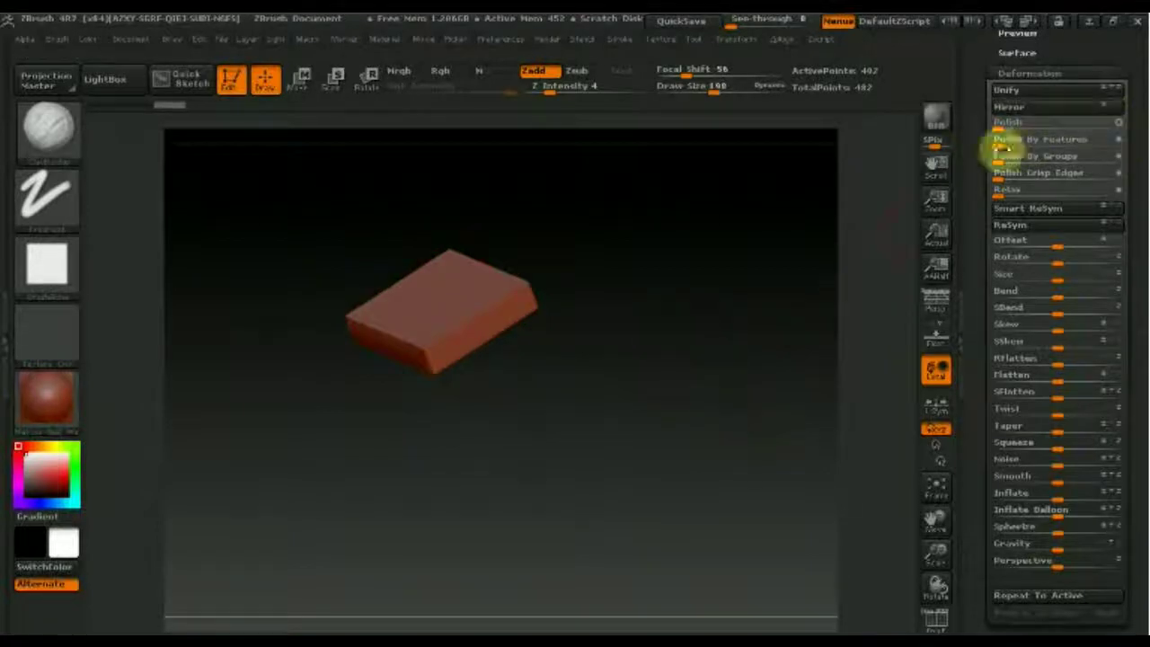
pyautogui.scroll(2, 1130, 224)
# Step: Append a cube as a second subtool from the SubTool menu
pyautogui.scroll(5, 1129, 283)
pyautogui.scroll(2, 1052, 219)
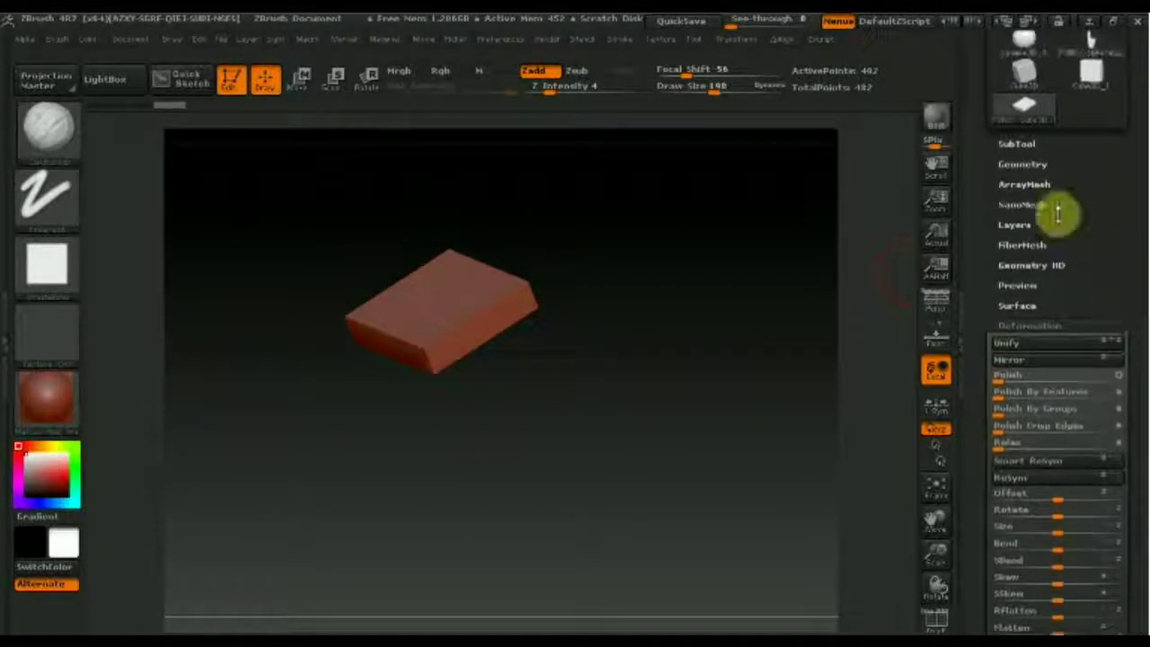
pyautogui.click(1024, 144)
pyautogui.click(1092, 478)
pyautogui.click(691, 393)
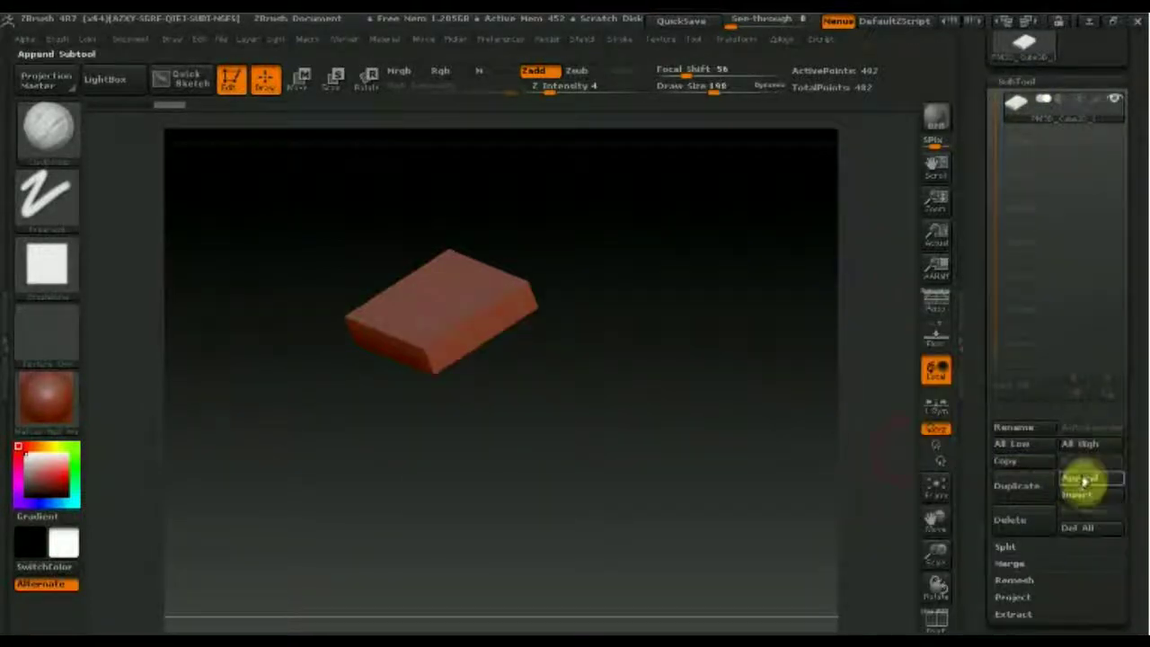
pyautogui.click(1082, 485)
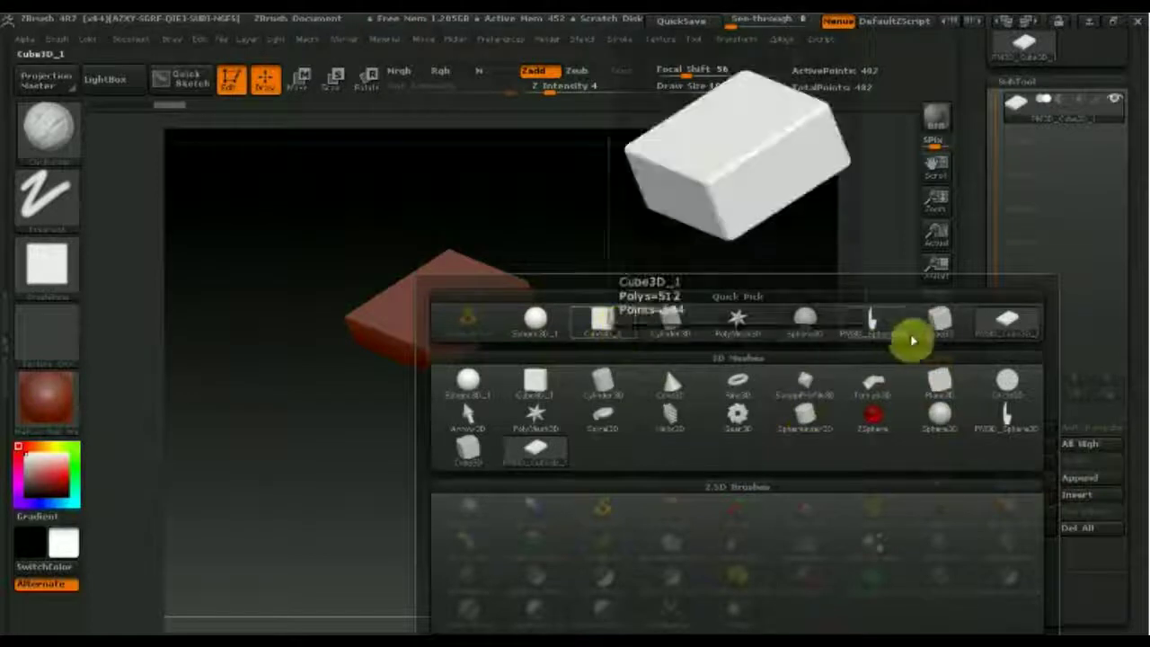
pyautogui.click(1013, 330)
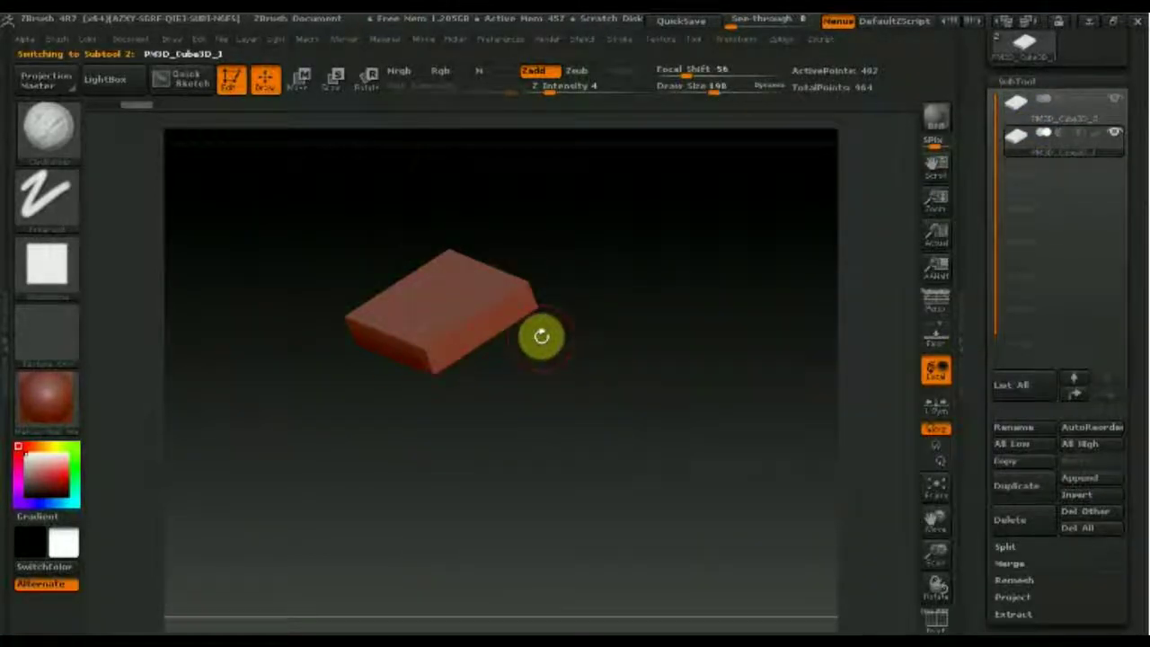
# Step: Move the new cube beside the first slab and shrink it slightly with Deformation Size
pyautogui.click(300, 79)
pyautogui.moveTo(459, 295)
pyautogui.mouseDown()
pyautogui.moveTo(632, 378)
pyautogui.moveTo(676, 491)
pyautogui.moveTo(680, 462)
pyautogui.mouseUp()
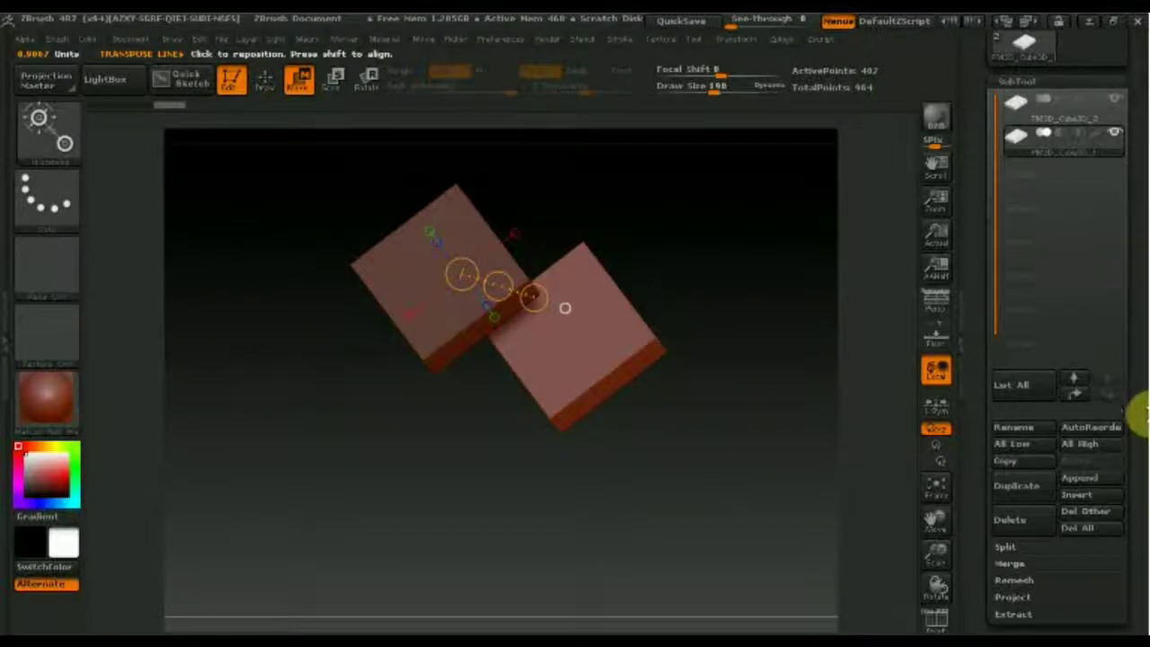
pyautogui.moveTo(1140, 416); pyautogui.dragTo(1132, 269)
pyautogui.click(1027, 323)
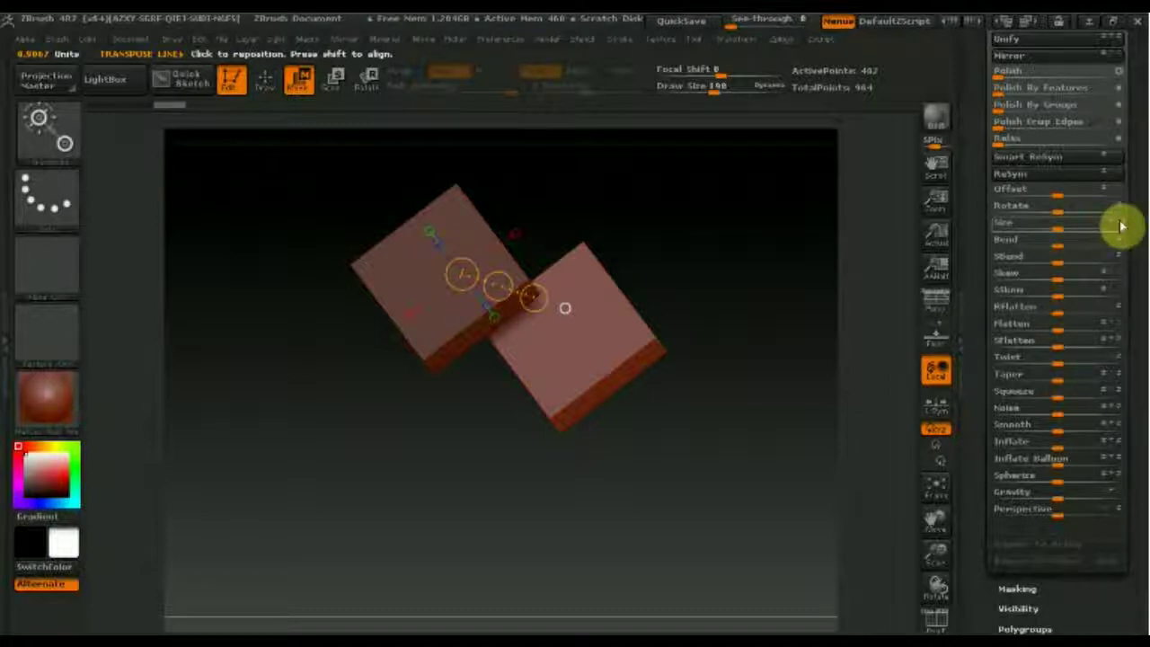
pyautogui.moveTo(1121, 227); pyautogui.dragTo(1029, 234)
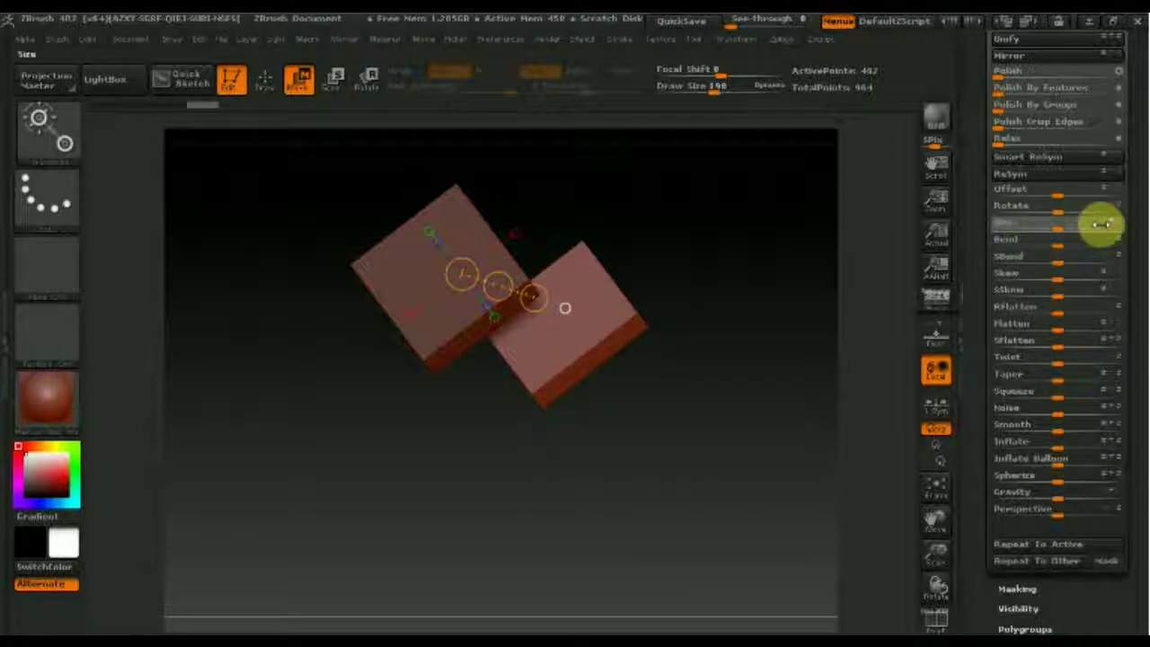
# Step: Shrink the second box into a narrow finger segment with Deformation Size
pyautogui.moveTo(1060, 228); pyautogui.dragTo(958, 257)
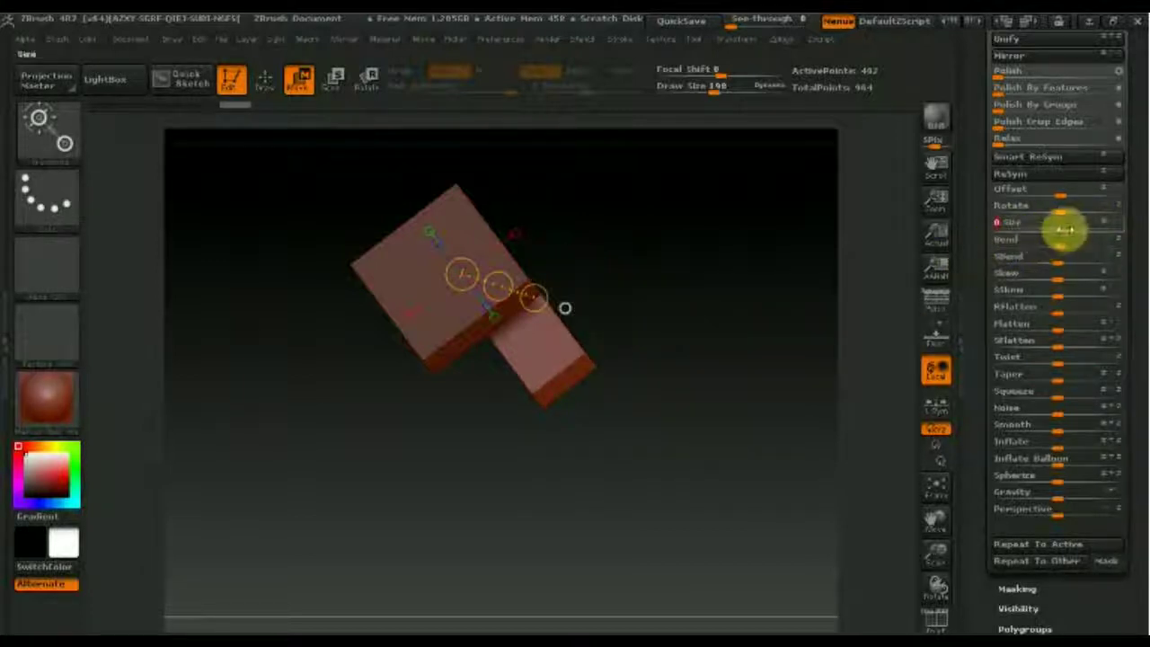
pyautogui.moveTo(1057, 230); pyautogui.dragTo(1005, 240)
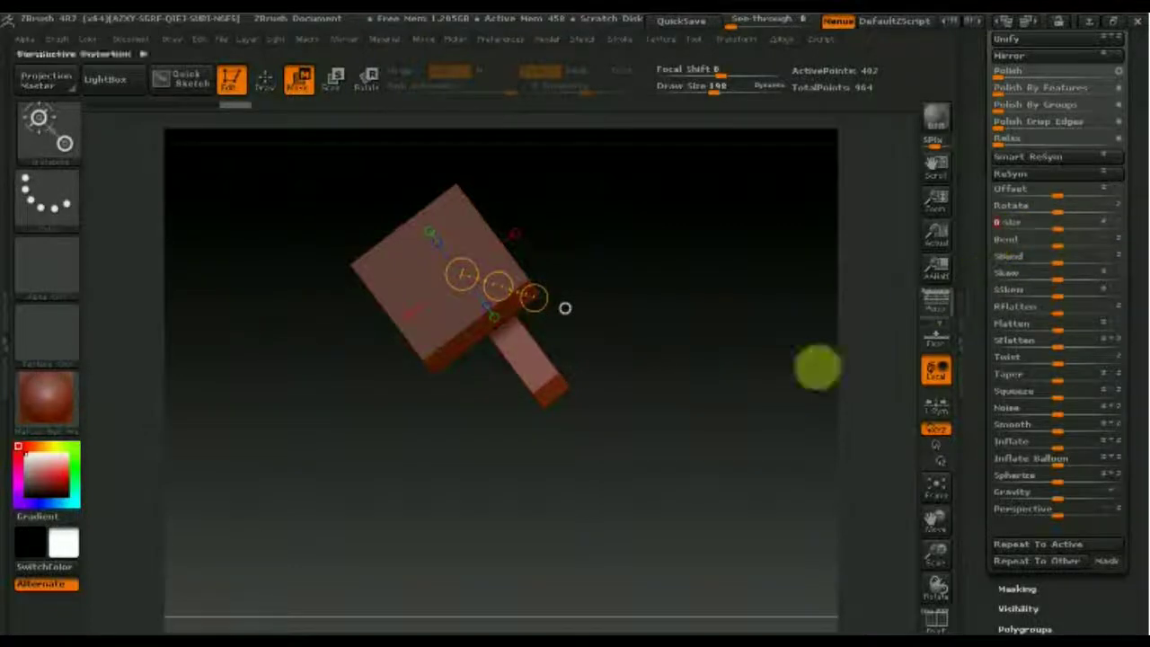
pyautogui.moveTo(816, 365); pyautogui.dragTo(734, 323)
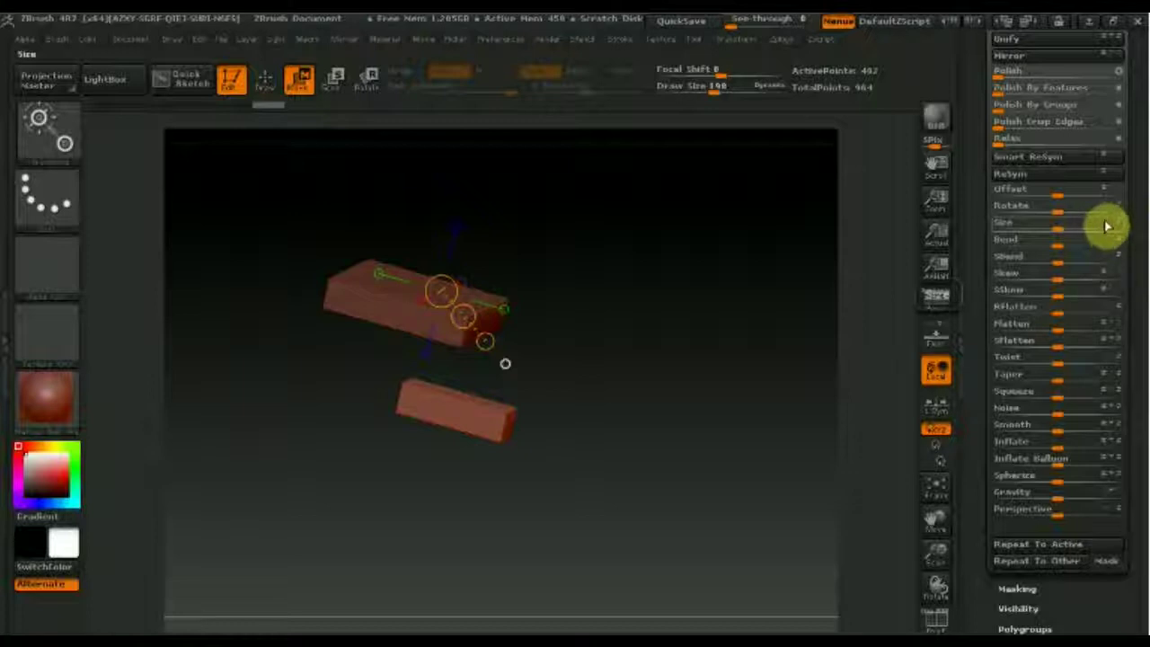
pyautogui.moveTo(1053, 230); pyautogui.dragTo(1020, 239)
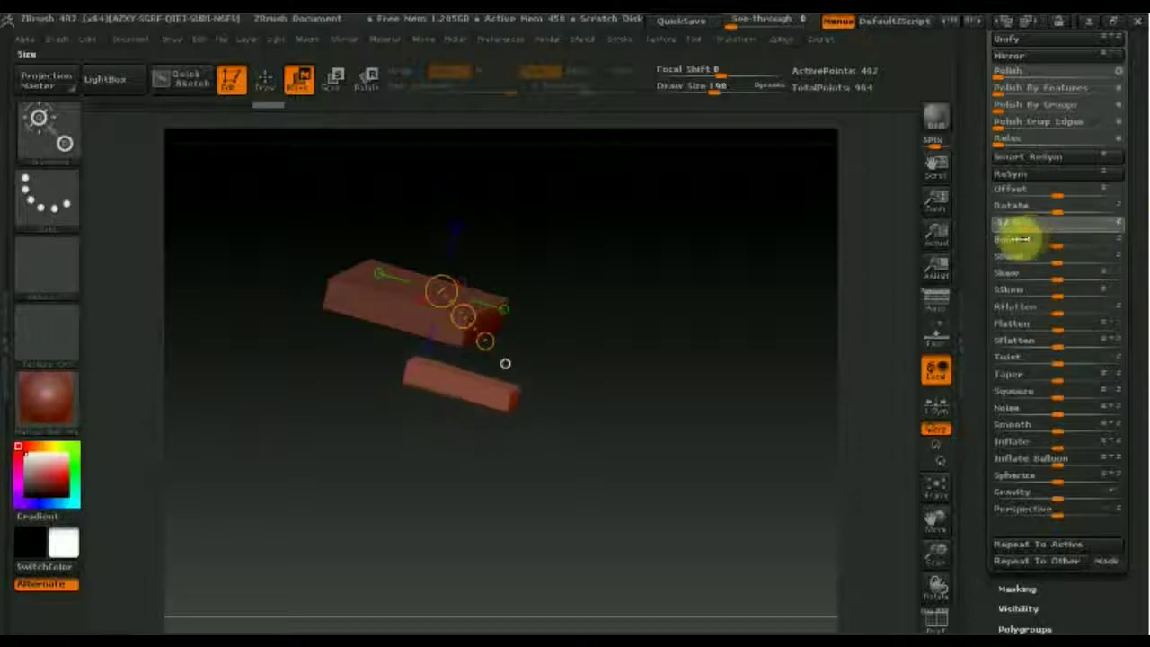
pyautogui.moveTo(682, 405); pyautogui.dragTo(683, 444)
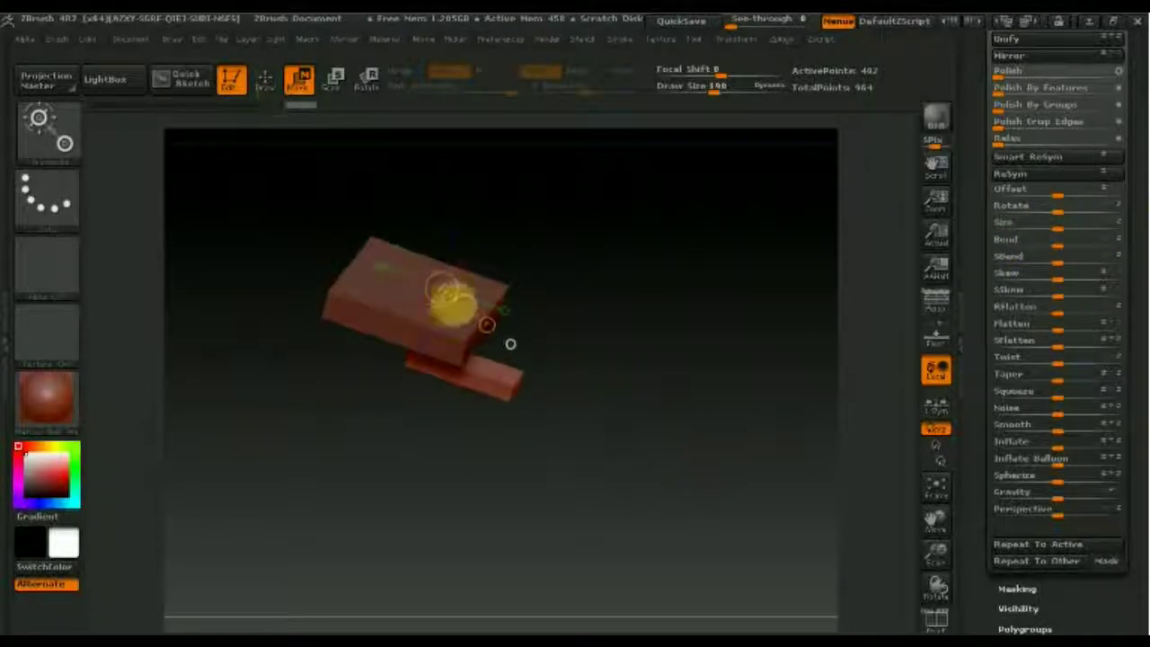
# Step: Move the finger box with the transpose line until it butts against the palm block
pyautogui.click(299, 90)
pyautogui.click(442, 289)
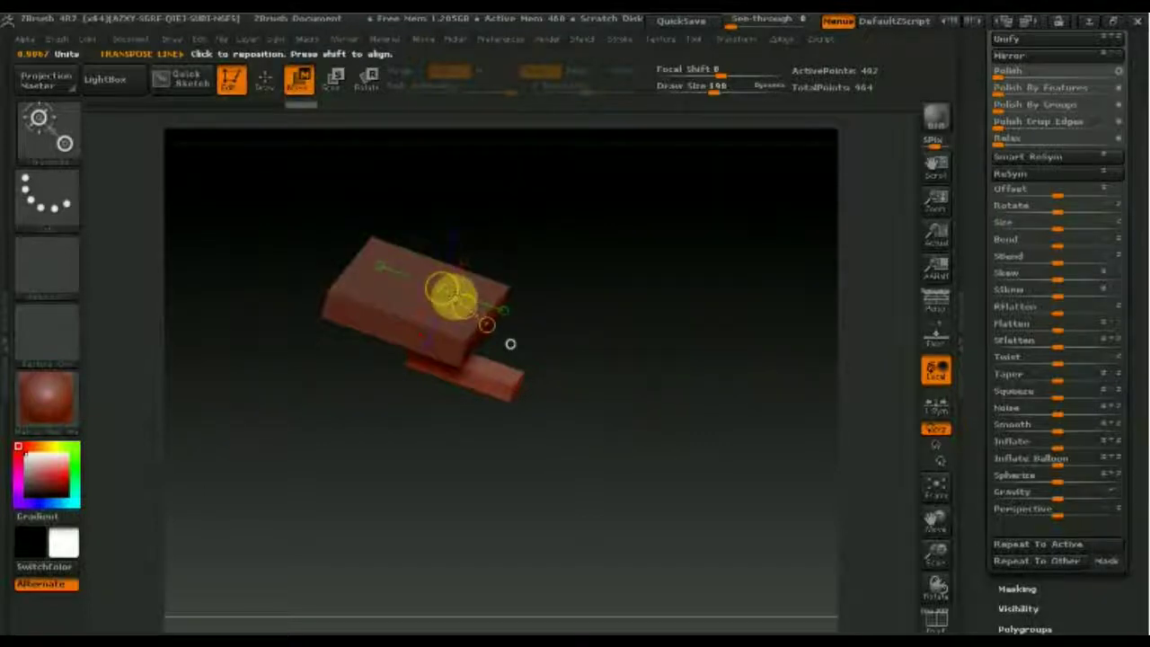
pyautogui.moveTo(463, 307); pyautogui.dragTo(539, 300)
pyautogui.moveTo(746, 362); pyautogui.dragTo(753, 333)
pyautogui.moveTo(462, 321)
pyautogui.mouseDown()
pyautogui.moveTo(466, 286)
pyautogui.moveTo(464, 378)
pyautogui.moveTo(473, 315)
pyautogui.mouseUp()
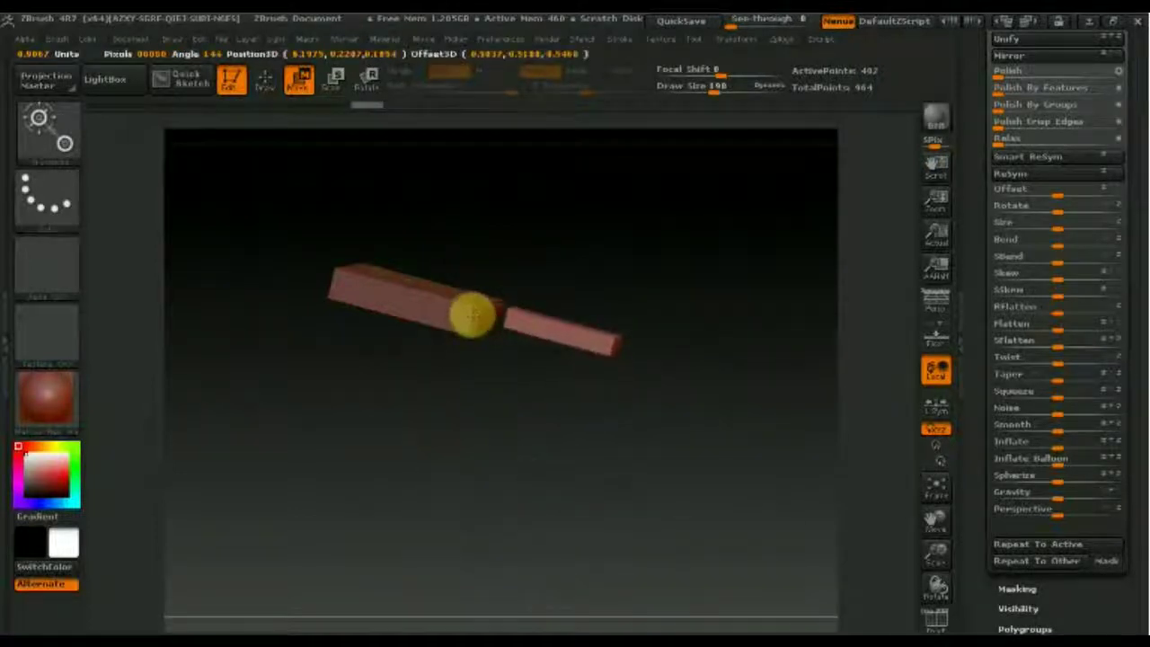
pyautogui.moveTo(601, 272)
pyautogui.mouseDown()
pyautogui.moveTo(596, 386)
pyautogui.moveTo(603, 400)
pyautogui.moveTo(626, 381)
pyautogui.mouseUp()
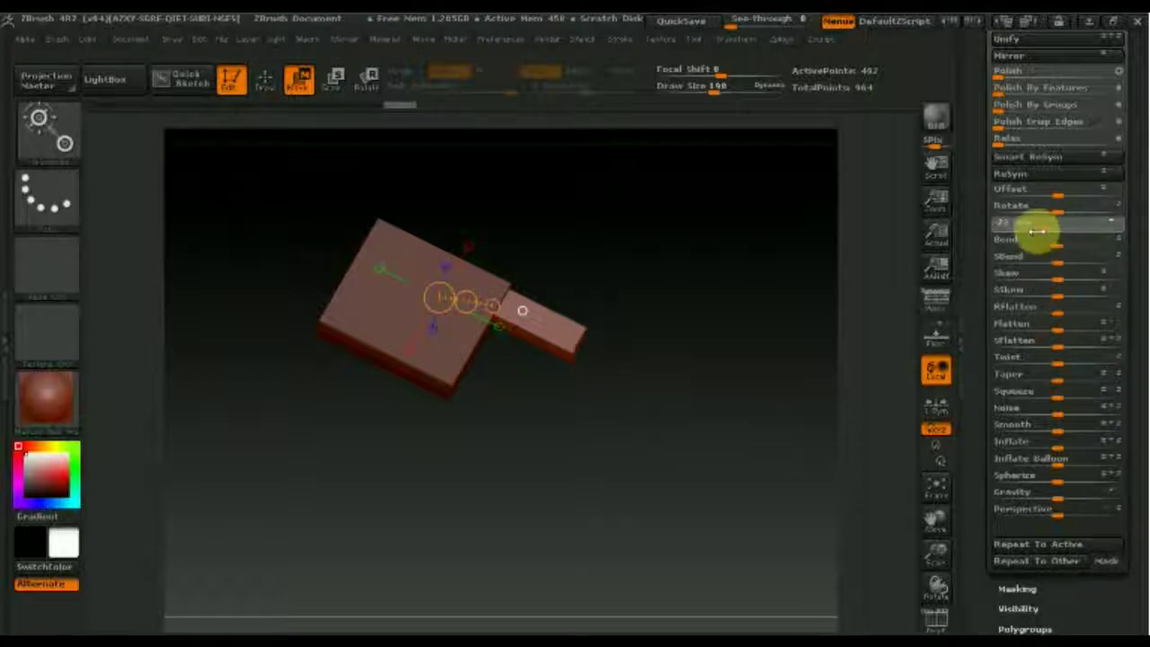
# Step: Ctrl-drag the Move transpose line to extrude a new finger segment and position it
pyautogui.moveTo(614, 477)
pyautogui.mouseDown()
pyautogui.moveTo(611, 385)
pyautogui.moveTo(635, 428)
pyautogui.moveTo(596, 513)
pyautogui.mouseUp()
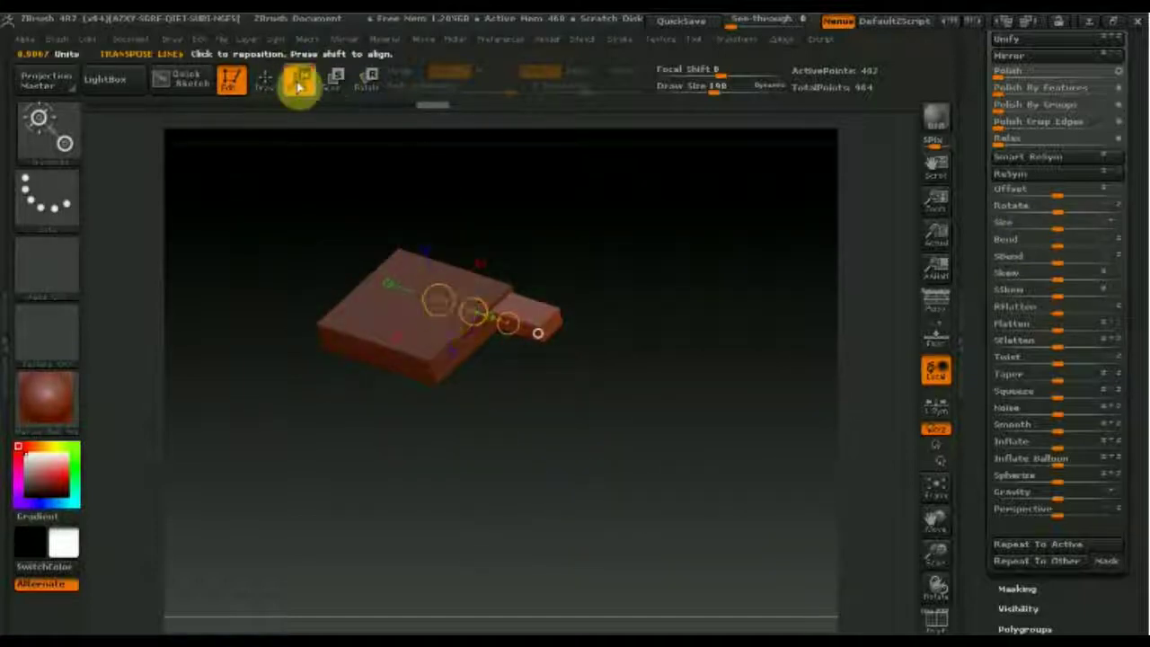
pyautogui.keyDown('ctrl'); pyautogui.moveTo(474, 311); pyautogui.dragTo(544, 342); pyautogui.keyUp('ctrl')
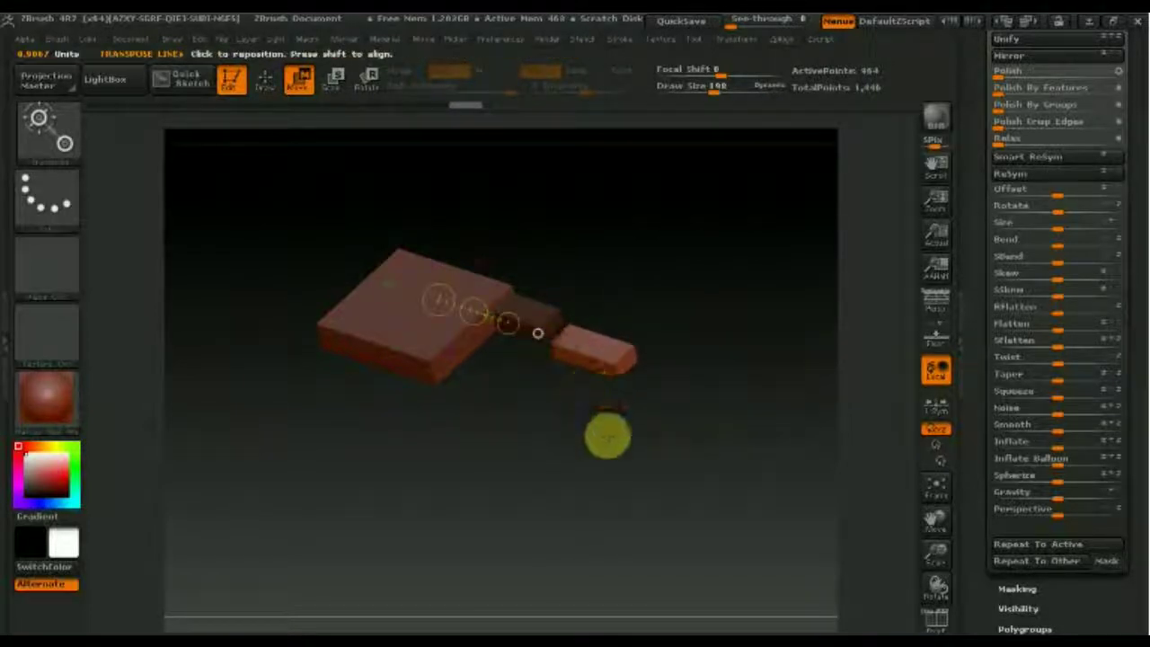
pyautogui.moveTo(605, 437); pyautogui.dragTo(517, 349)
pyautogui.moveTo(464, 317); pyautogui.dragTo(486, 300)
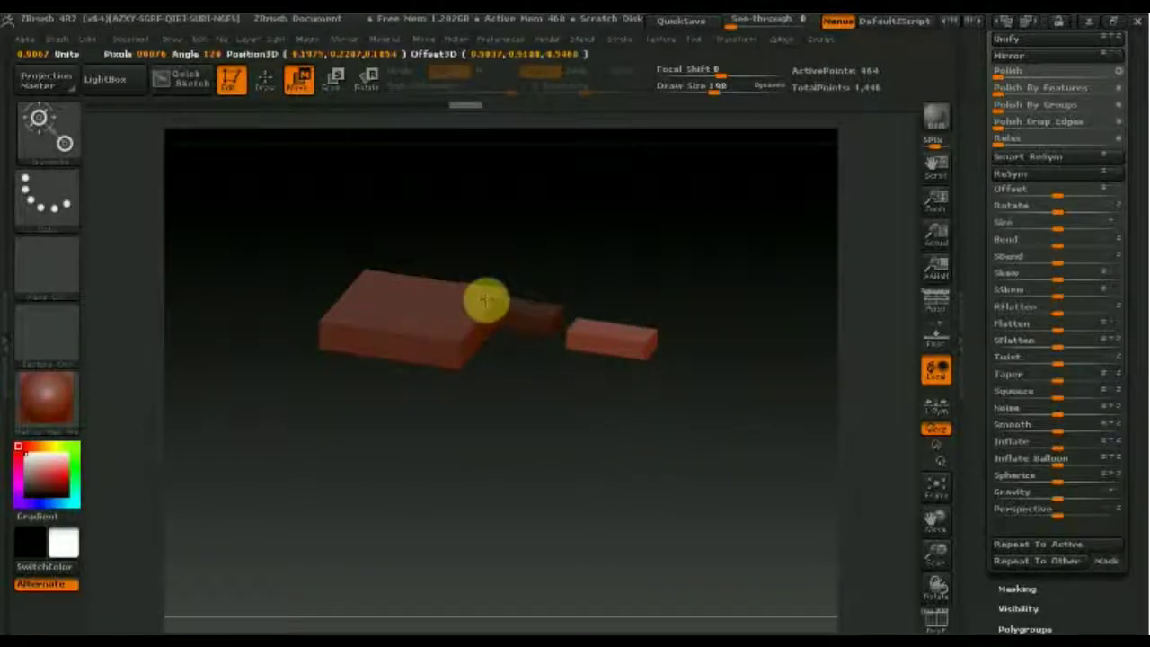
pyautogui.moveTo(786, 215); pyautogui.dragTo(624, 297)
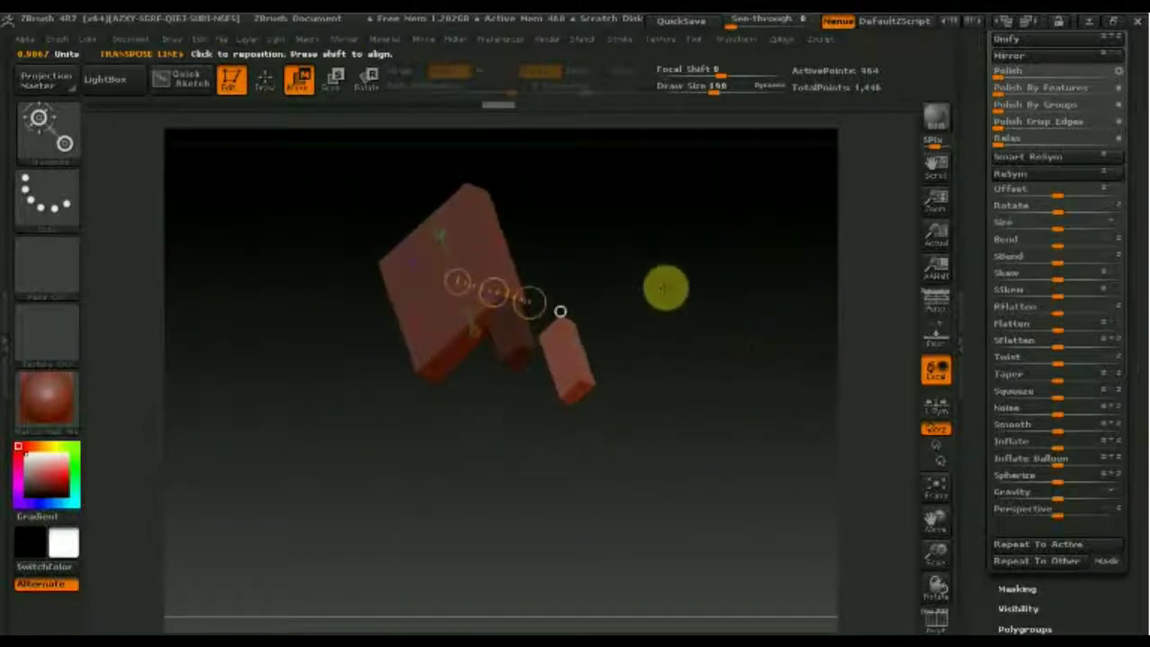
pyautogui.moveTo(477, 293); pyautogui.dragTo(456, 322)
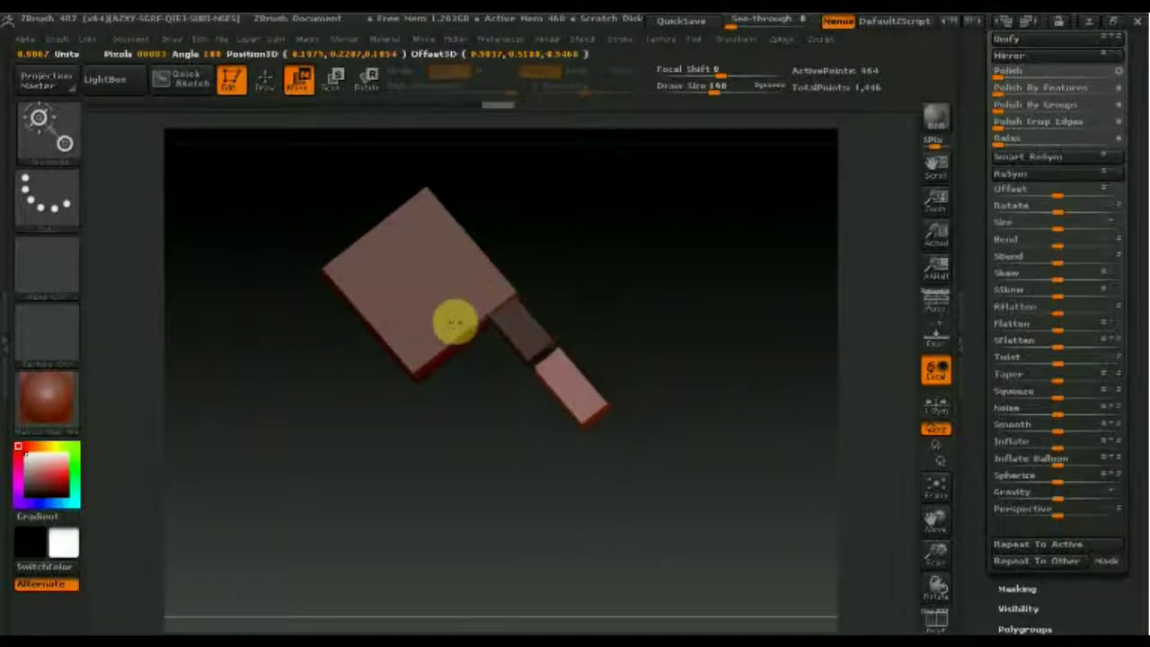
pyautogui.moveTo(708, 331)
pyautogui.mouseDown()
pyautogui.moveTo(716, 249)
pyautogui.moveTo(742, 185)
pyautogui.mouseUp()
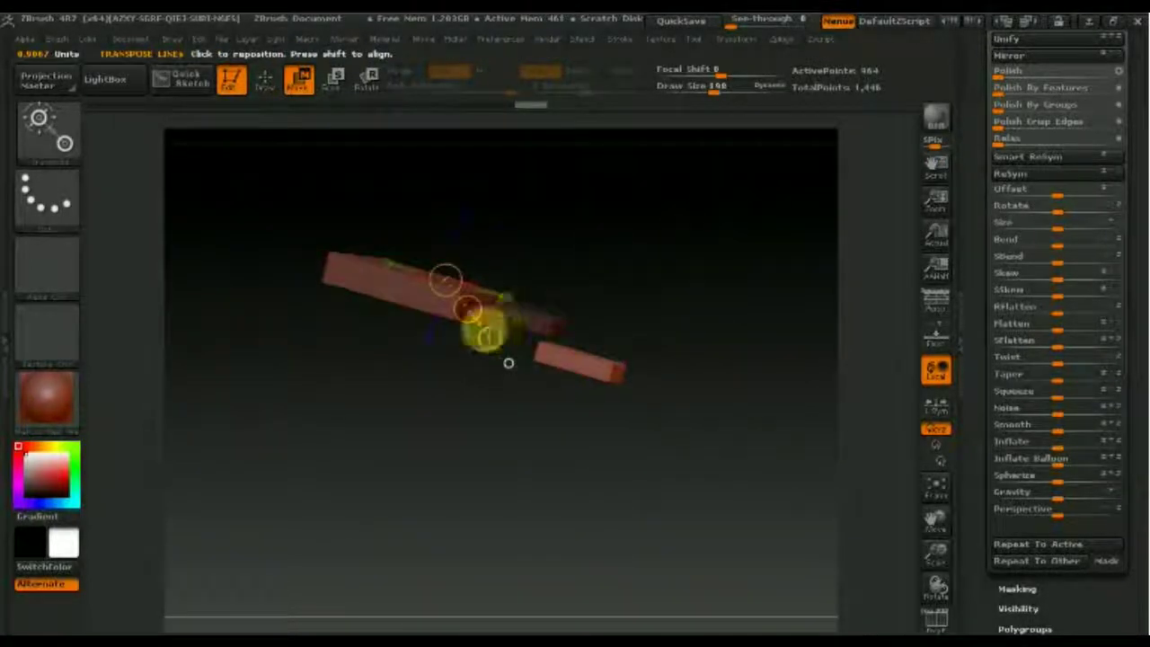
pyautogui.moveTo(467, 308); pyautogui.dragTo(470, 285)
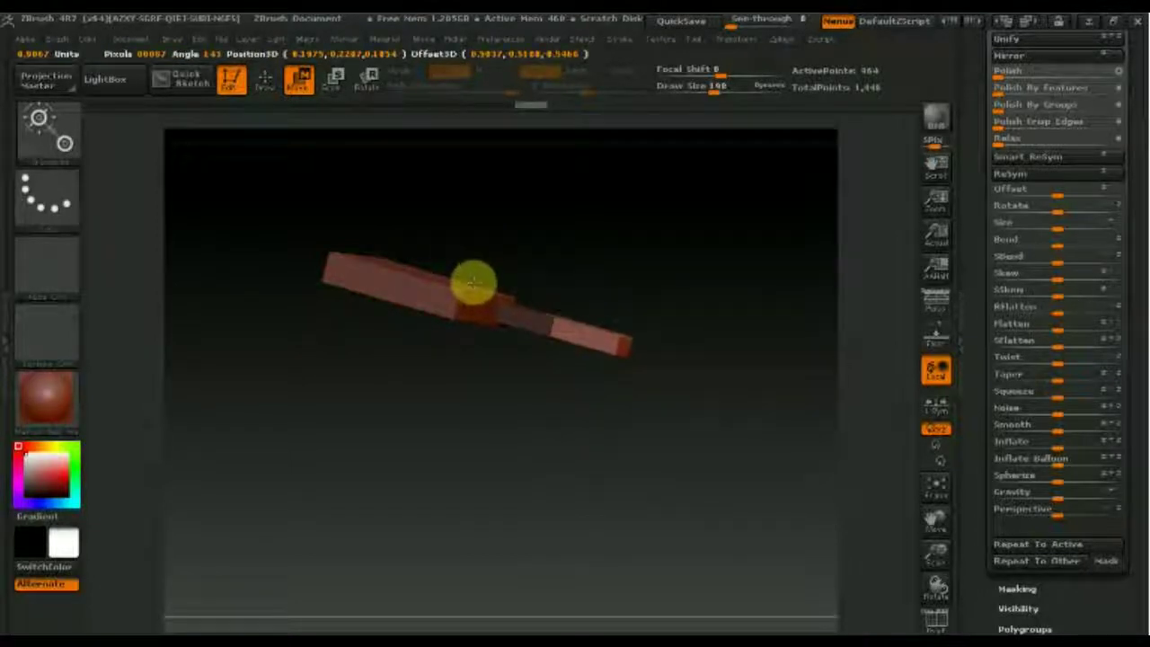
# Step: Stretch the fingertip further right and nudge the finger's far end into line
pyautogui.moveTo(472, 283); pyautogui.dragTo(476, 286)
pyautogui.moveTo(508, 362); pyautogui.dragTo(527, 281)
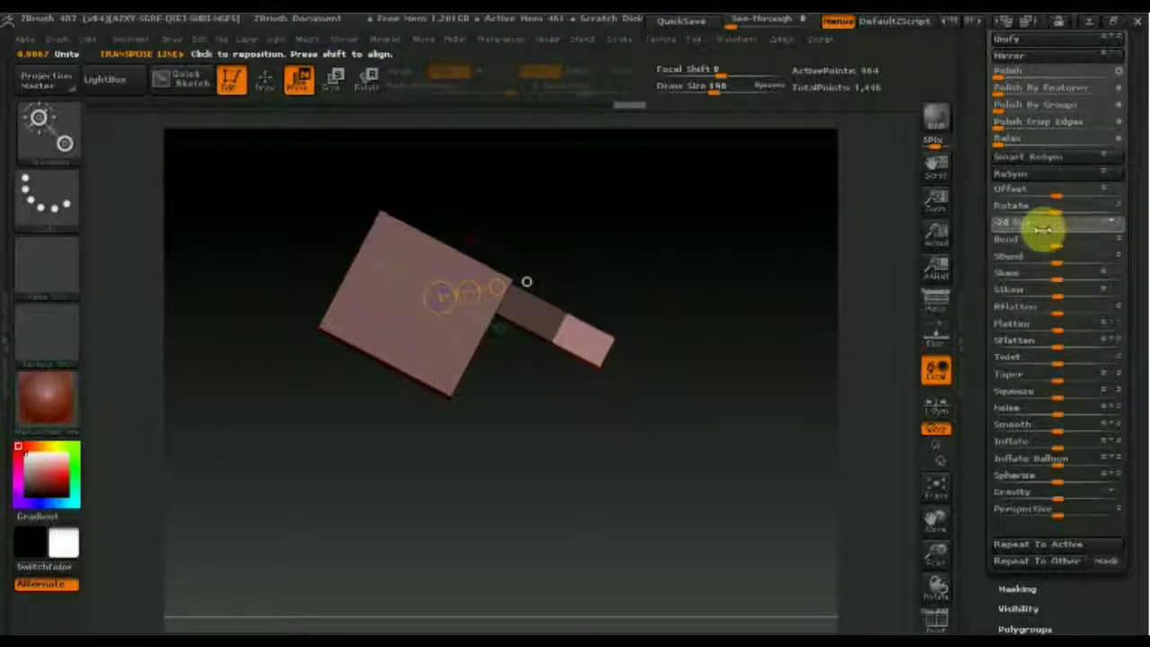
pyautogui.moveTo(770, 458); pyautogui.dragTo(735, 287)
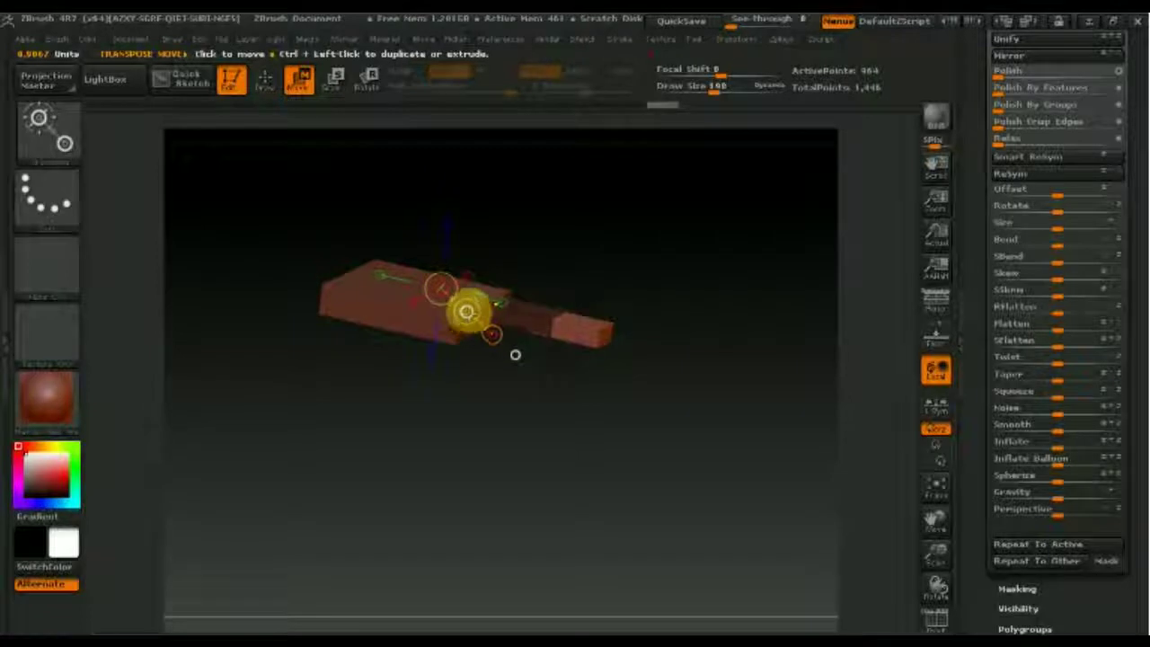
pyautogui.moveTo(466, 311); pyautogui.dragTo(497, 316)
pyautogui.moveTo(704, 385); pyautogui.dragTo(764, 590)
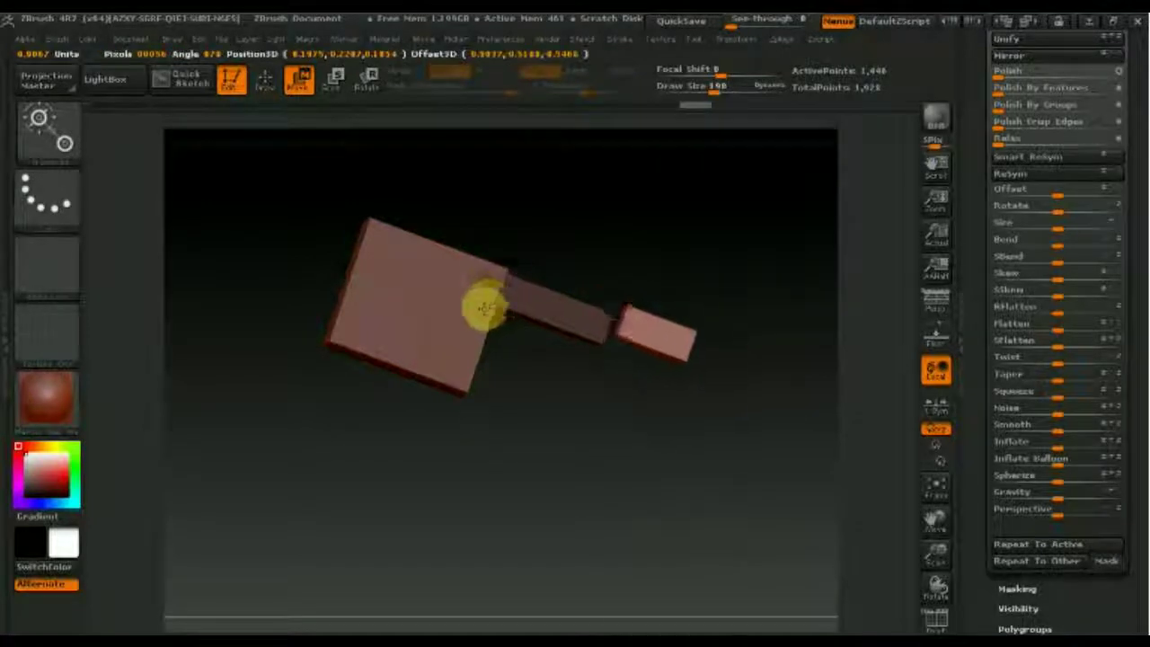
pyautogui.moveTo(629, 410); pyautogui.dragTo(580, 288)
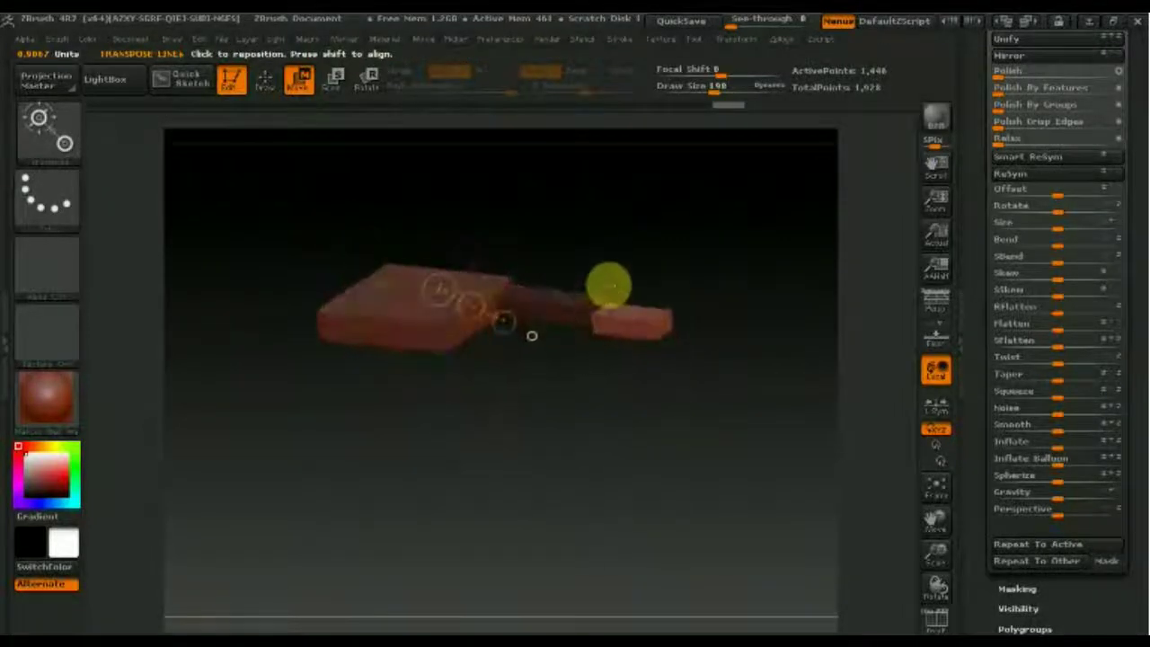
pyautogui.moveTo(513, 350); pyautogui.dragTo(516, 352)
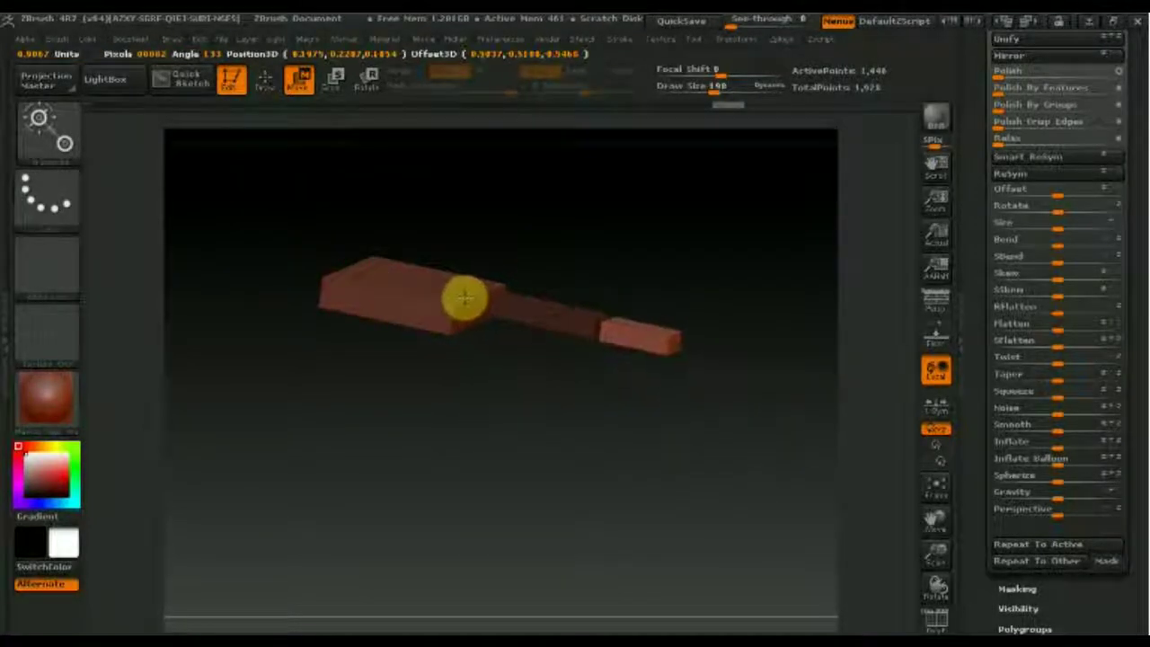
pyautogui.moveTo(461, 295); pyautogui.dragTo(463, 306)
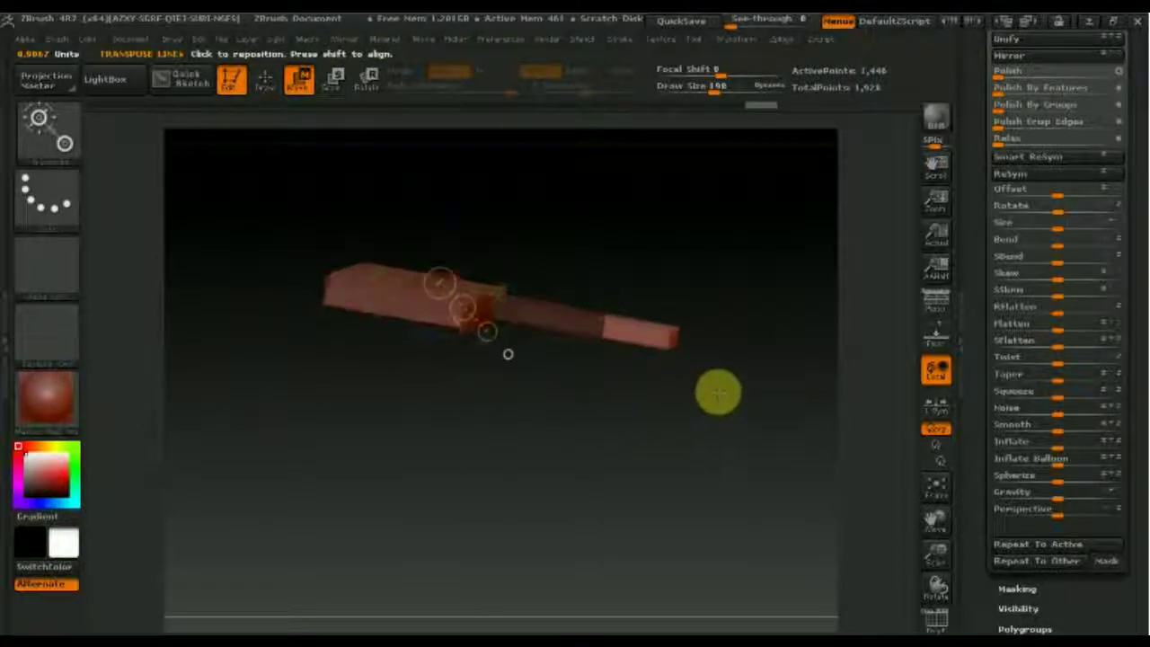
# Step: Move the finger segments closer to the palm, checking alignment from top and side
pyautogui.moveTo(505, 357); pyautogui.dragTo(522, 270)
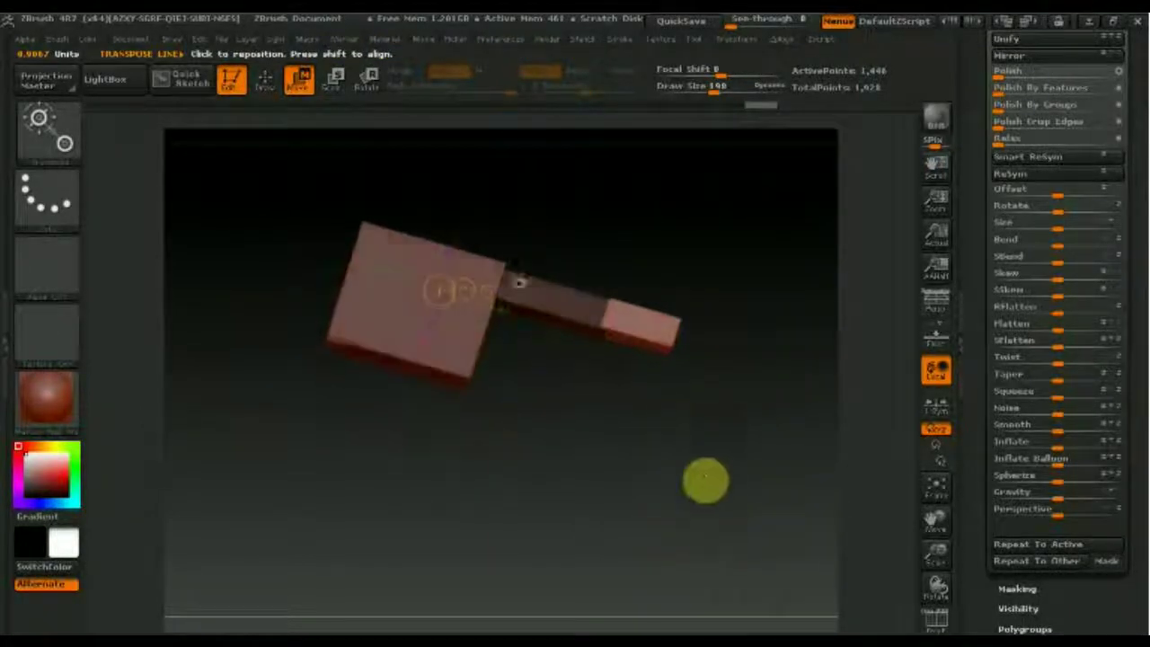
pyautogui.moveTo(467, 284); pyautogui.dragTo(467, 283)
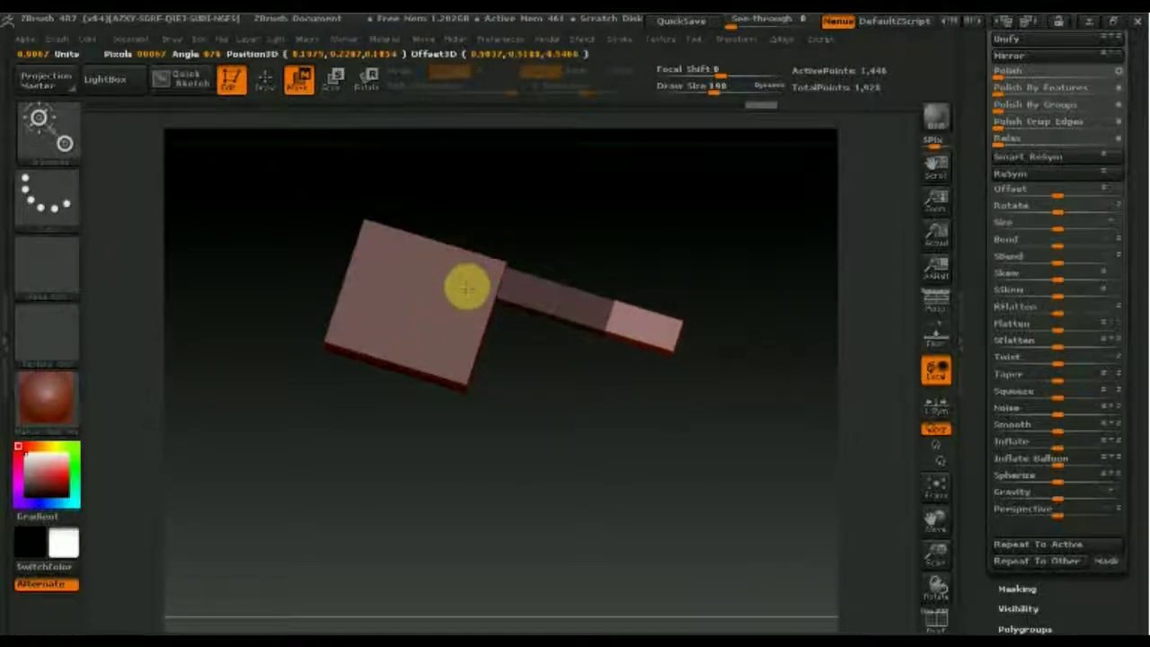
pyautogui.moveTo(657, 495)
pyautogui.mouseDown()
pyautogui.moveTo(653, 342)
pyautogui.moveTo(674, 355)
pyautogui.mouseUp()
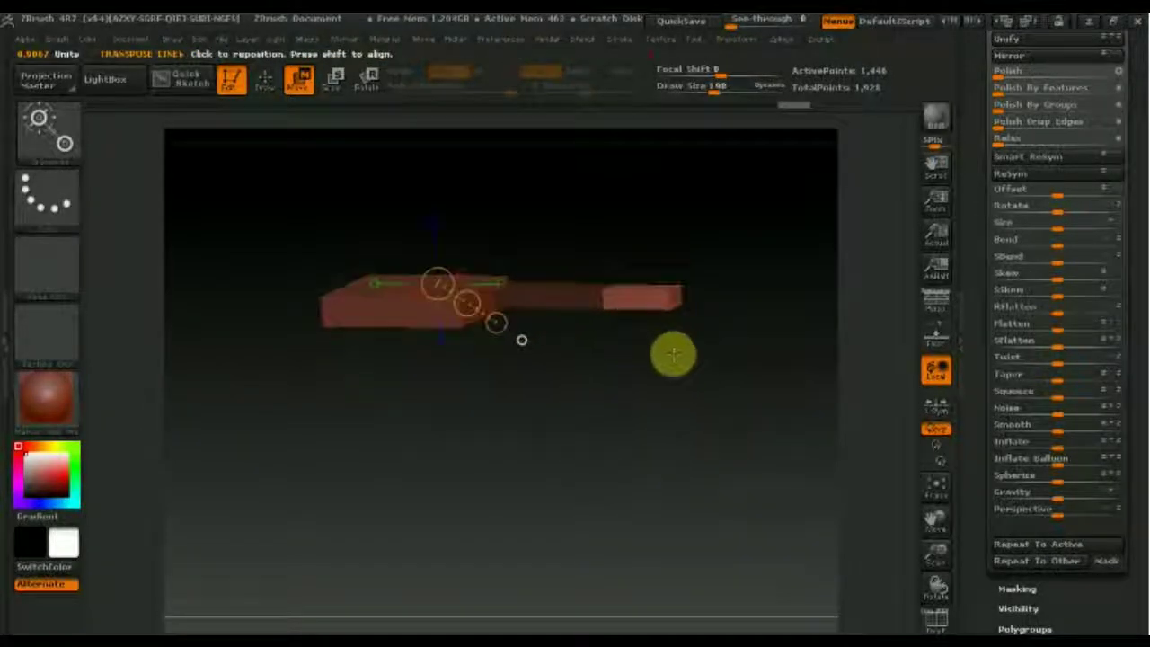
pyautogui.moveTo(755, 428); pyautogui.dragTo(766, 431)
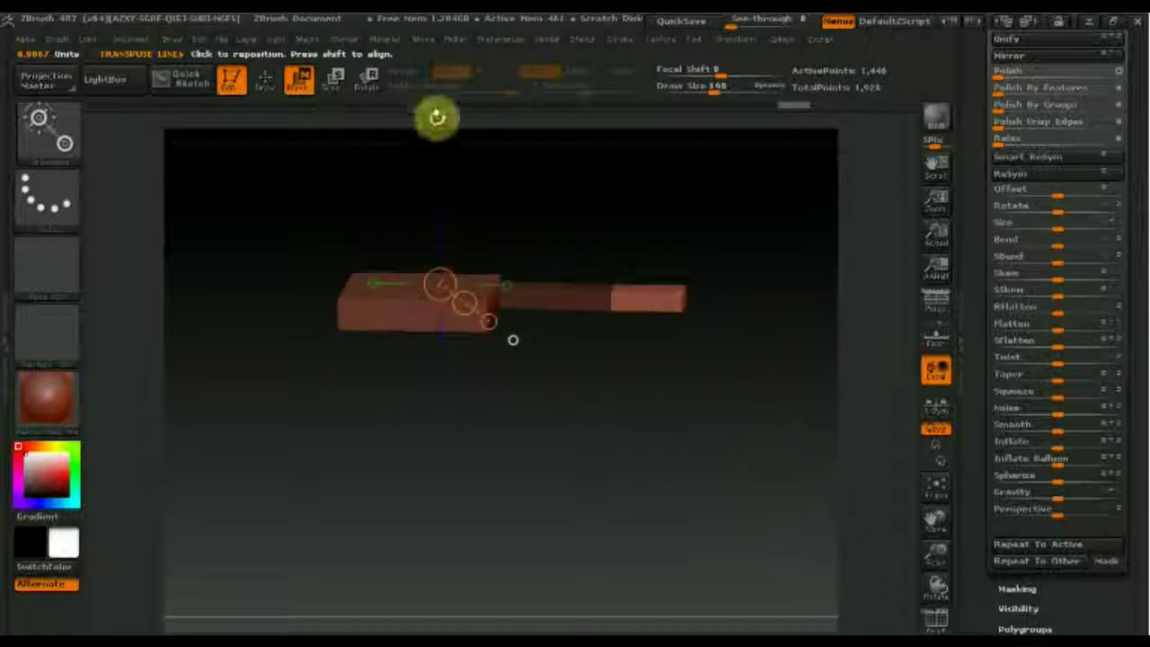
pyautogui.click(366, 81)
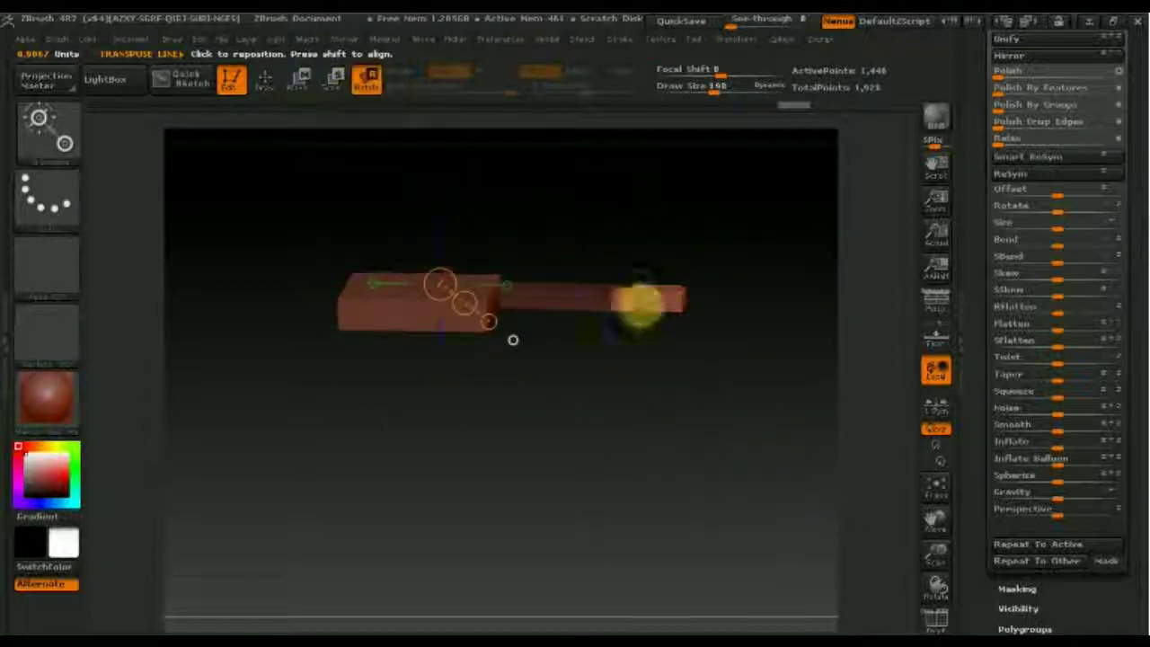
pyautogui.moveTo(602, 299)
pyautogui.mouseDown()
pyautogui.moveTo(702, 310)
pyautogui.moveTo(655, 411)
pyautogui.moveTo(660, 514)
pyautogui.moveTo(708, 440)
pyautogui.moveTo(692, 405)
pyautogui.mouseUp()
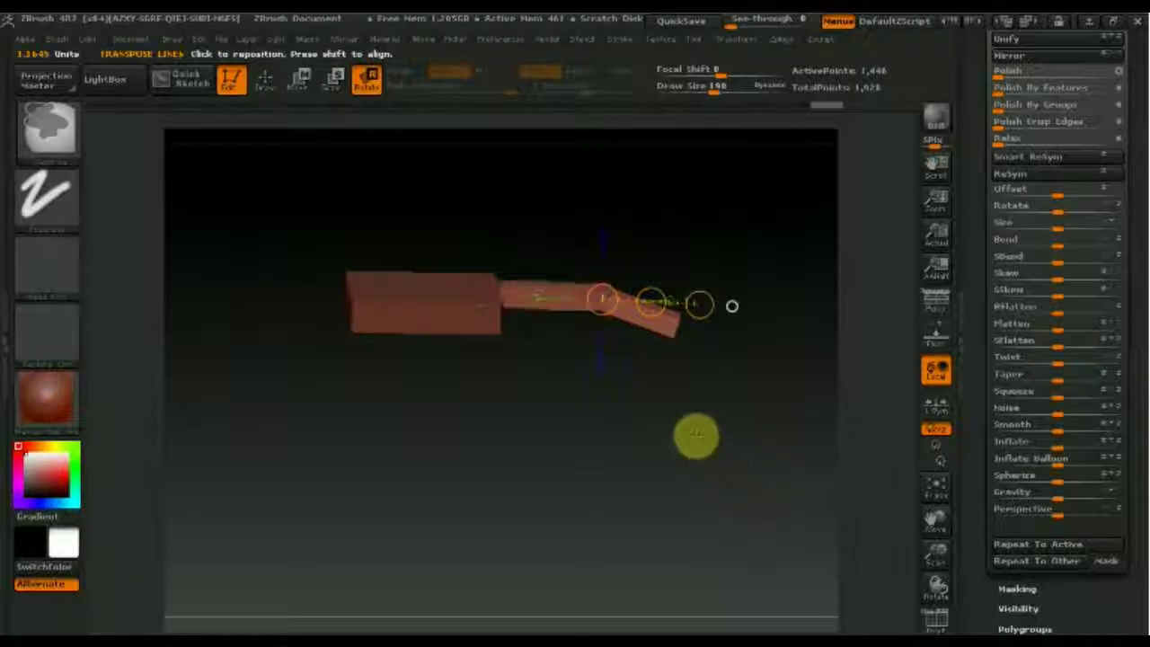
pyautogui.keyDown('ctrl'); pyautogui.moveTo(559, 375); pyautogui.dragTo(470, 225); pyautogui.keyUp('ctrl')
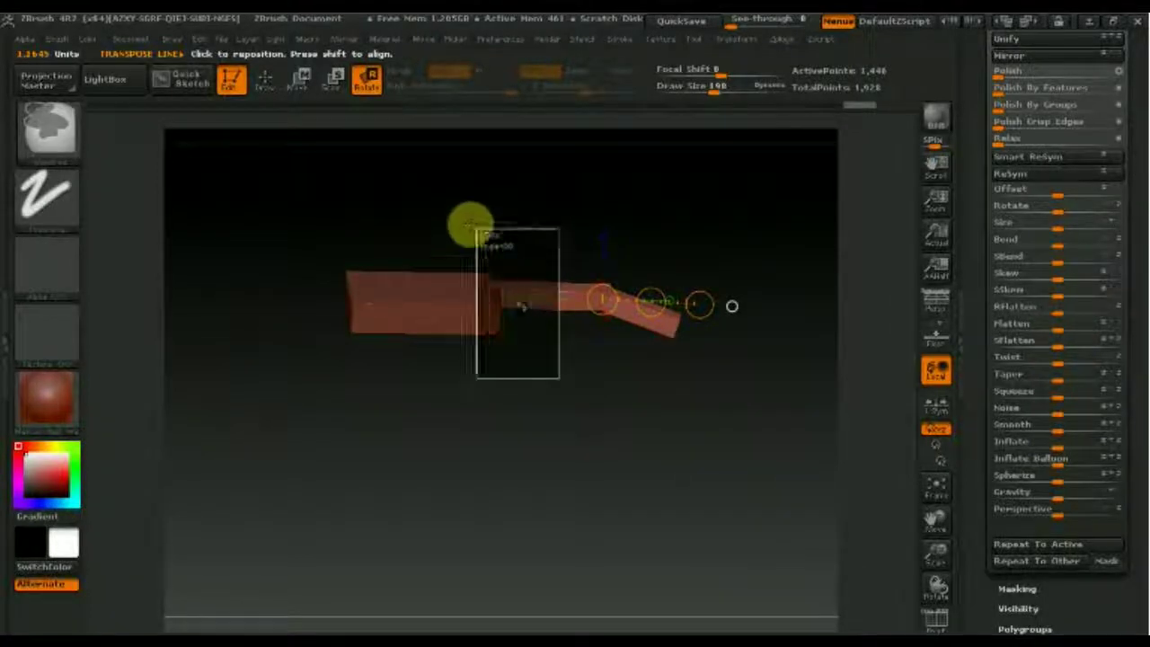
pyautogui.moveTo(728, 441)
pyautogui.keyDown('ctrl'); pyautogui.mouseDown()
pyautogui.moveTo(611, 254)
pyautogui.moveTo(622, 247)
pyautogui.mouseUp(); pyautogui.keyUp('ctrl')
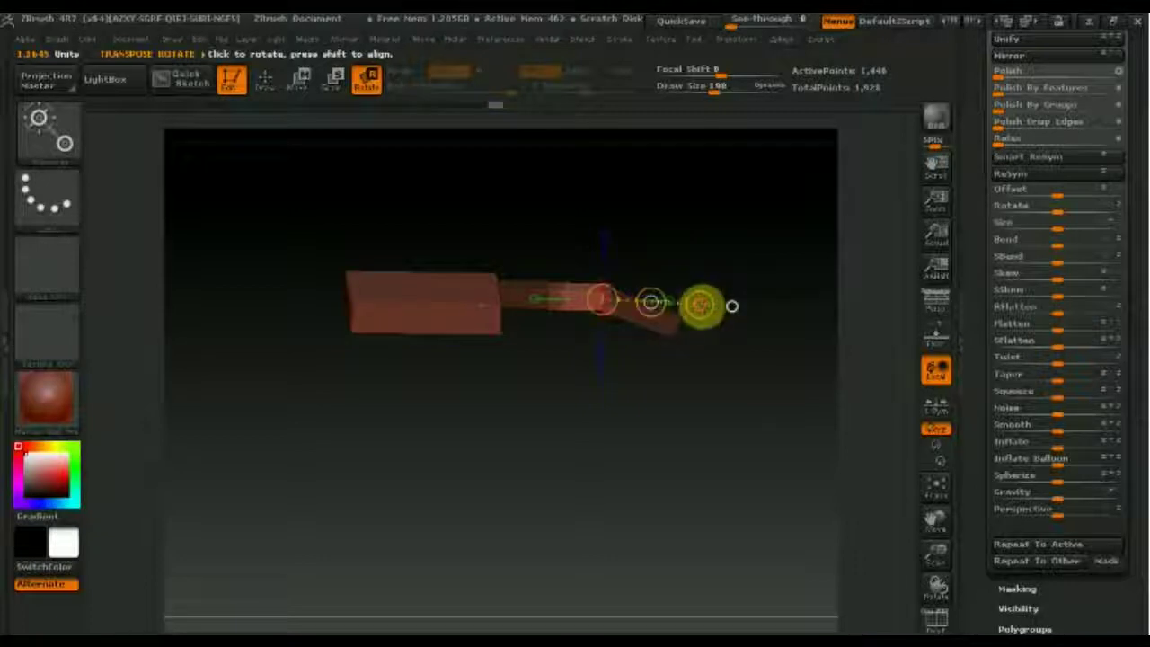
pyautogui.moveTo(701, 306); pyautogui.dragTo(701, 312)
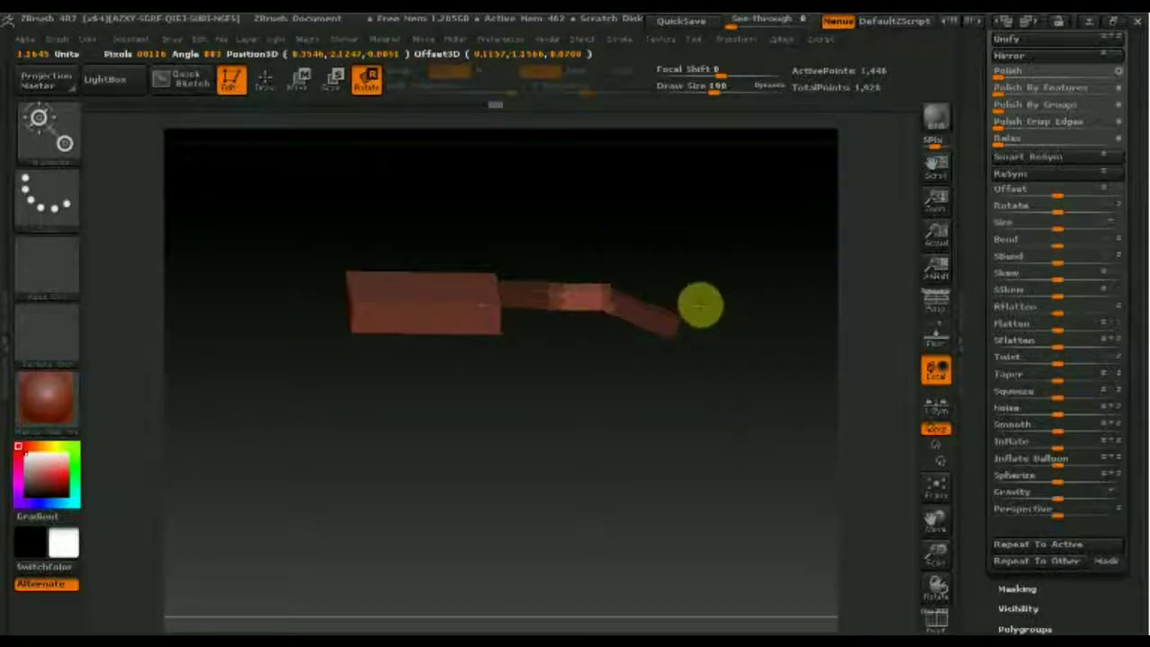
pyautogui.moveTo(624, 454); pyautogui.dragTo(606, 576)
pyautogui.moveTo(745, 473); pyautogui.dragTo(777, 379)
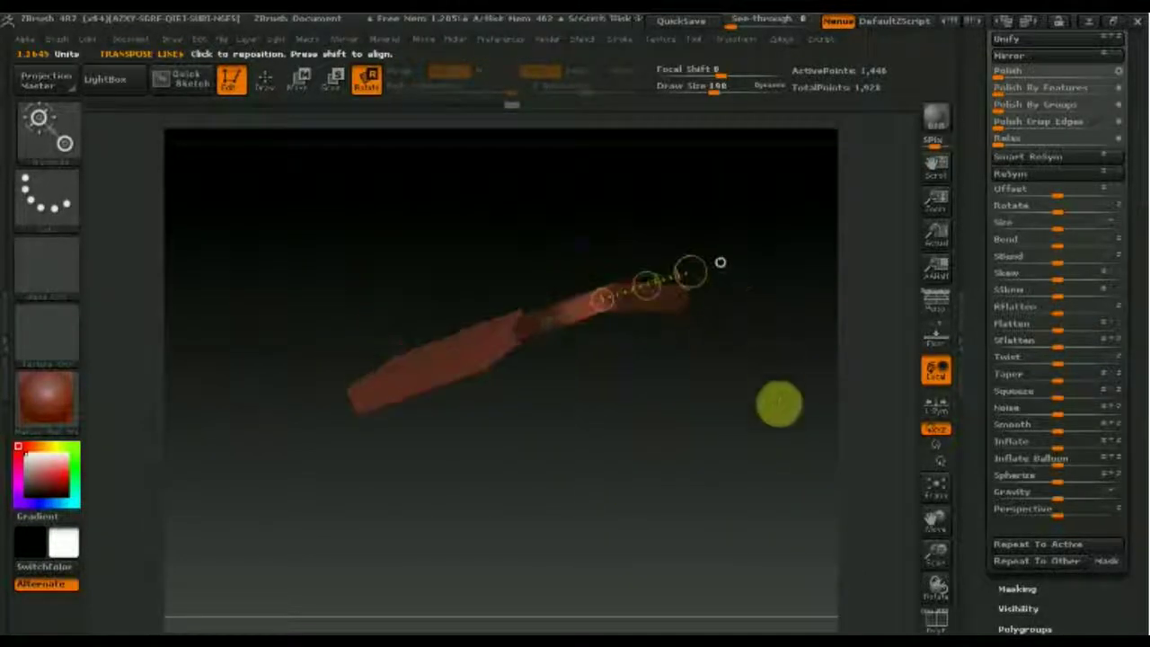
pyautogui.moveTo(697, 377); pyautogui.dragTo(755, 529)
pyautogui.moveTo(661, 249)
pyautogui.mouseDown()
pyautogui.moveTo(693, 287)
pyautogui.moveTo(627, 423)
pyautogui.moveTo(729, 410)
pyautogui.moveTo(734, 430)
pyautogui.moveTo(759, 402)
pyautogui.mouseUp()
pyautogui.moveTo(1132, 174)
pyautogui.mouseDown()
pyautogui.moveTo(1138, 227)
pyautogui.moveTo(1122, 269)
pyautogui.mouseUp()
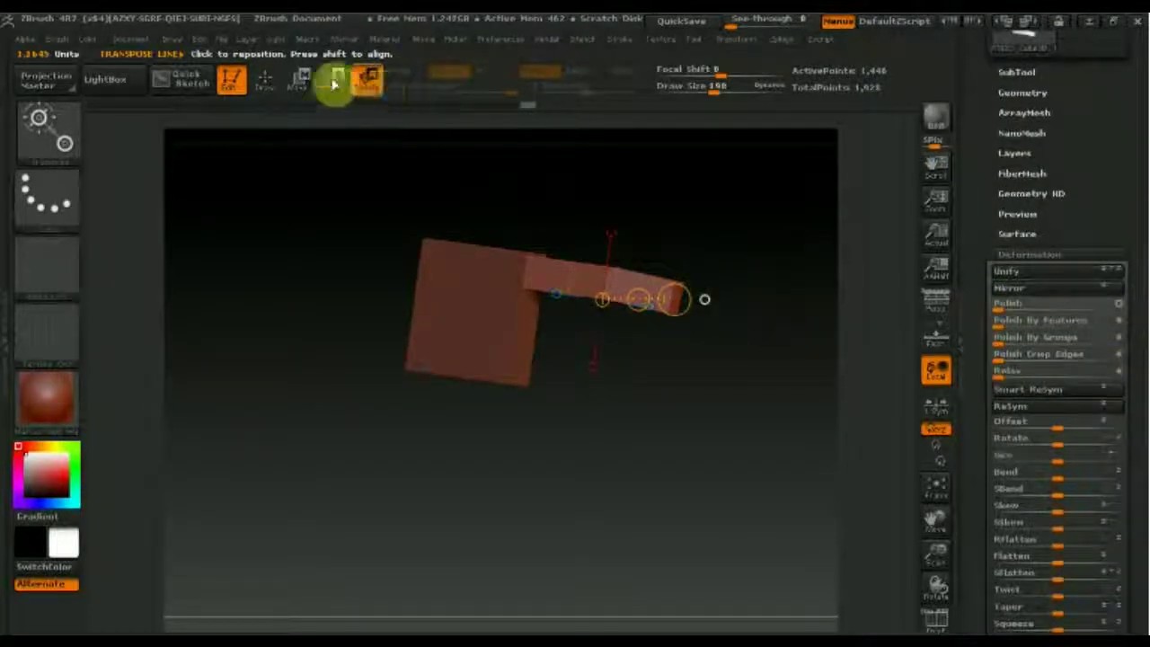
# Step: Smooth the blocky fingertip into a rounded end with Shift-strokes
pyautogui.click(267, 83)
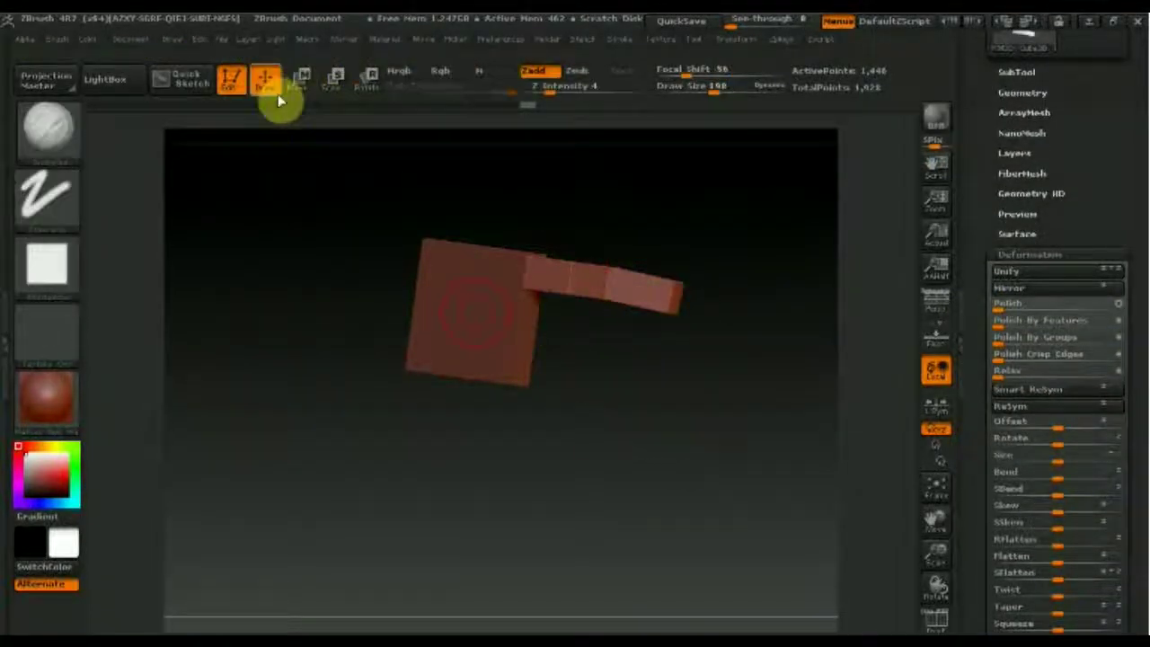
pyautogui.moveTo(656, 415); pyautogui.dragTo(660, 411)
pyautogui.press('b')
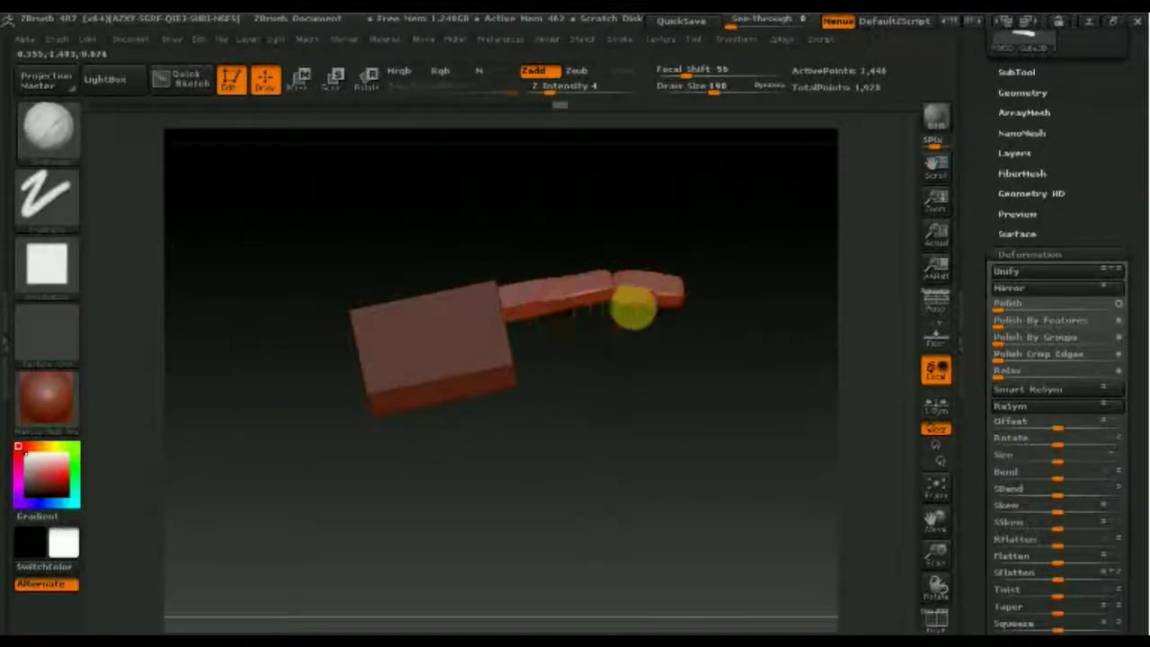
pyautogui.moveTo(633, 307); pyautogui.dragTo(607, 278)
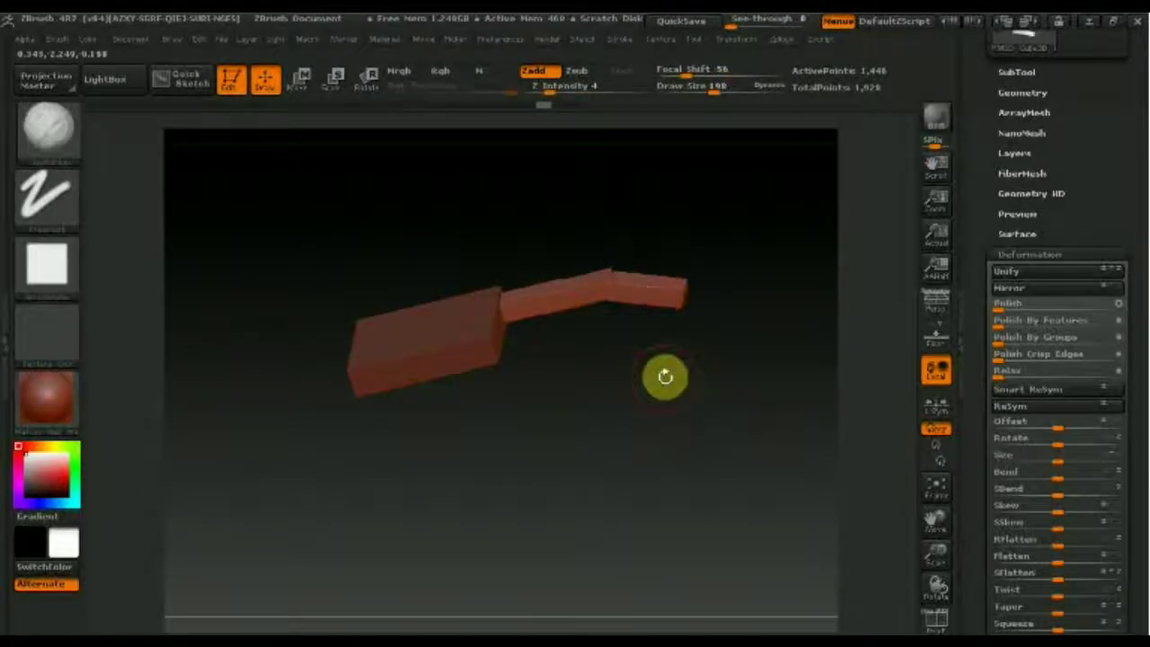
pyautogui.keyDown('shift'); pyautogui.moveTo(701, 372); pyautogui.dragTo(680, 309); pyautogui.keyUp('shift')
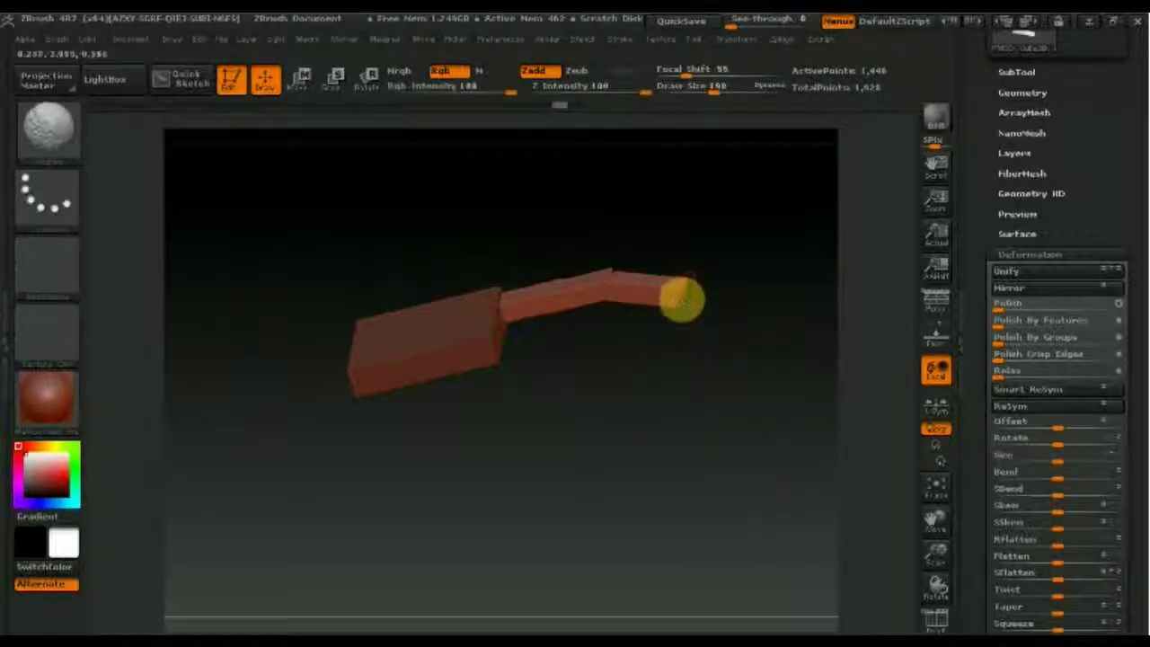
pyautogui.moveTo(680, 285)
pyautogui.mouseDown()
pyautogui.moveTo(673, 367)
pyautogui.moveTo(690, 270)
pyautogui.mouseUp()
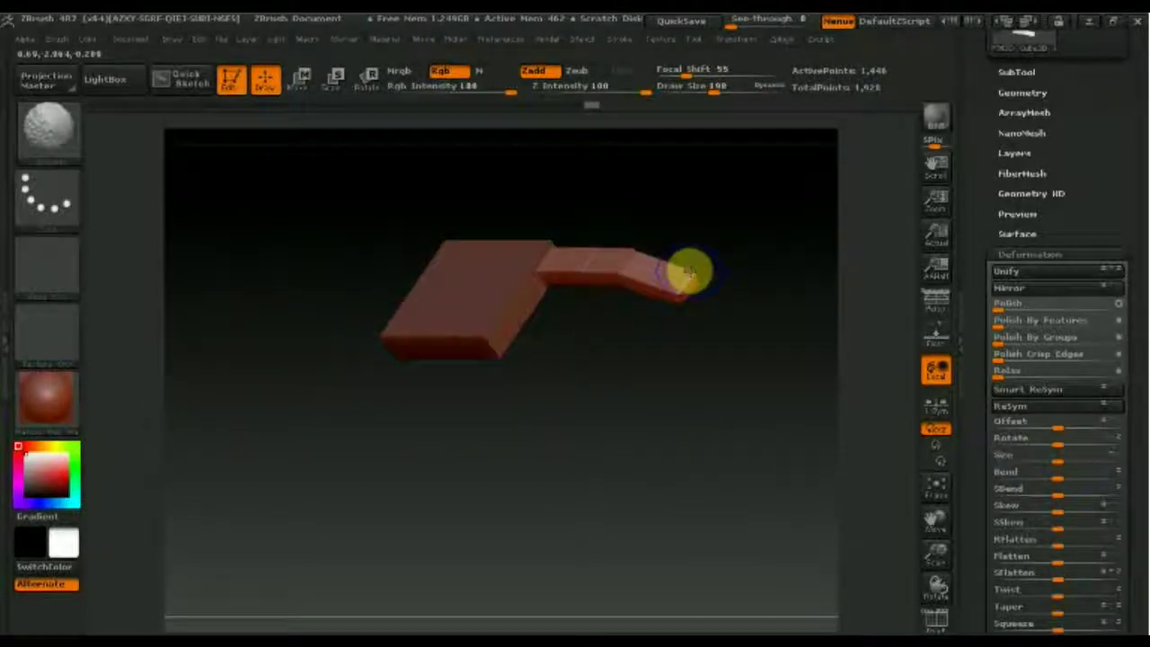
pyautogui.moveTo(700, 332)
pyautogui.keyDown('shift'); pyautogui.mouseDown()
pyautogui.moveTo(745, 267)
pyautogui.moveTo(698, 342)
pyautogui.mouseUp(); pyautogui.keyUp('shift')
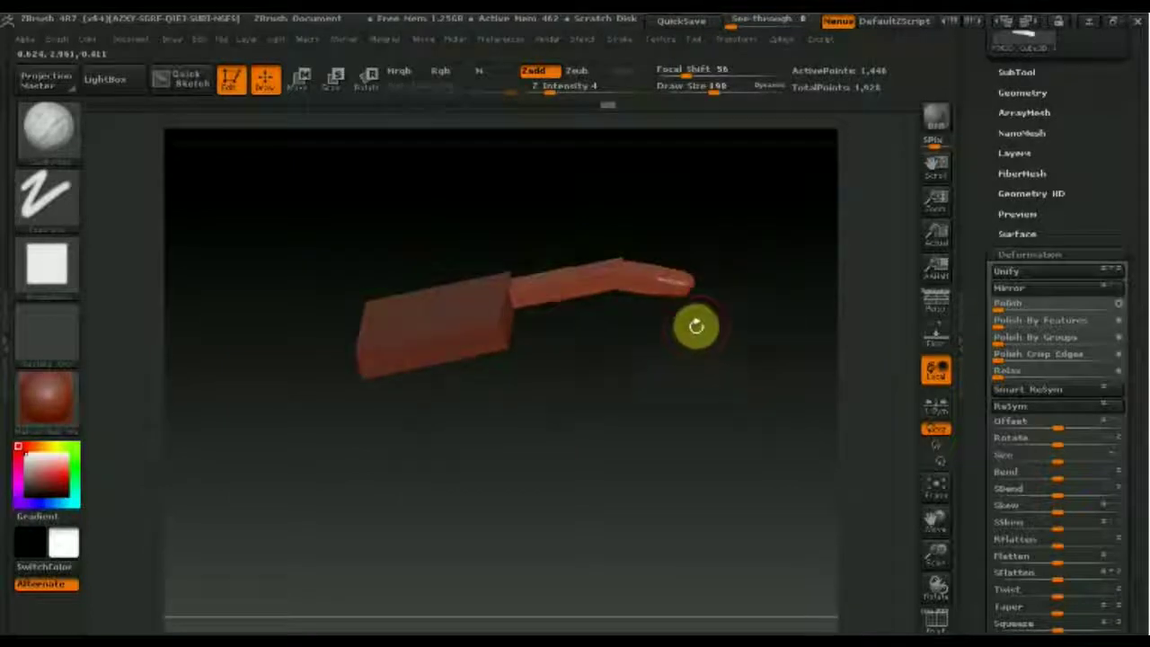
# Step: Lay a rotate transpose line along the finger and mask the palm and inner segment
pyautogui.click(369, 78)
pyautogui.moveTo(600, 241)
pyautogui.mouseDown()
pyautogui.moveTo(685, 268)
pyautogui.moveTo(705, 261)
pyautogui.moveTo(686, 226)
pyautogui.moveTo(709, 261)
pyautogui.mouseUp()
pyautogui.moveTo(723, 420)
pyautogui.mouseDown()
pyautogui.moveTo(726, 492)
pyautogui.moveTo(713, 490)
pyautogui.moveTo(725, 439)
pyautogui.moveTo(584, 396)
pyautogui.moveTo(410, 244)
pyautogui.moveTo(659, 455)
pyautogui.moveTo(662, 480)
pyautogui.mouseUp()
pyautogui.moveTo(277, 183)
pyautogui.keyDown('ctrl'); pyautogui.mouseDown()
pyautogui.moveTo(521, 259)
pyautogui.moveTo(572, 329)
pyautogui.mouseUp(); pyautogui.keyUp('ctrl')
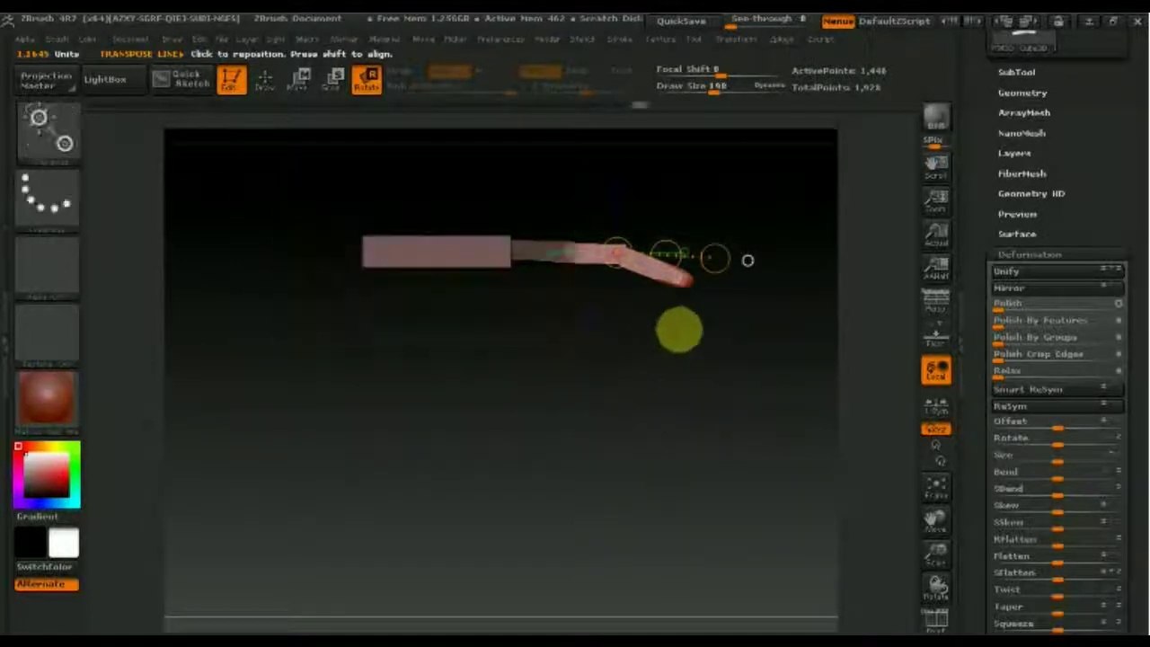
# Step: Bend the finger slightly down, then duplicate it and place the copy beside the first
pyautogui.moveTo(747, 261)
pyautogui.mouseDown()
pyautogui.moveTo(715, 270)
pyautogui.moveTo(712, 282)
pyautogui.moveTo(660, 267)
pyautogui.mouseUp()
pyautogui.click(302, 80)
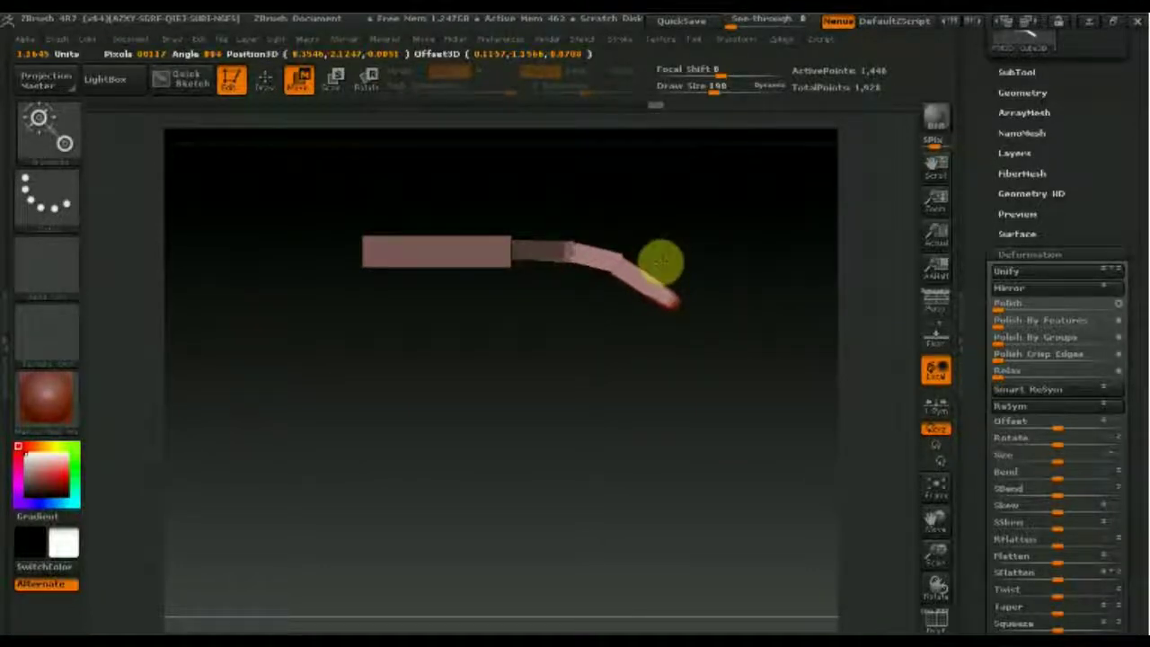
pyautogui.moveTo(763, 285)
pyautogui.mouseDown()
pyautogui.moveTo(737, 386)
pyautogui.moveTo(776, 368)
pyautogui.moveTo(771, 279)
pyautogui.moveTo(791, 323)
pyautogui.mouseUp()
pyautogui.moveTo(761, 487)
pyautogui.mouseDown()
pyautogui.moveTo(749, 475)
pyautogui.moveTo(737, 491)
pyautogui.moveTo(763, 488)
pyautogui.moveTo(771, 500)
pyautogui.mouseUp()
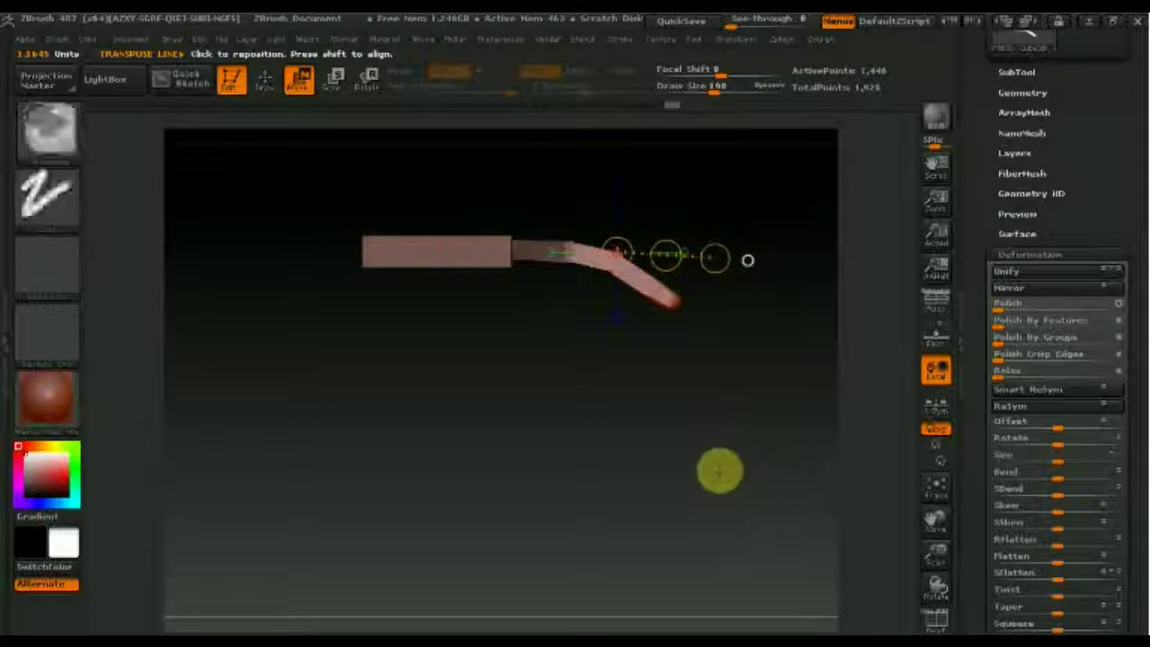
pyautogui.moveTo(778, 551)
pyautogui.mouseDown()
pyautogui.moveTo(689, 580)
pyautogui.moveTo(685, 611)
pyautogui.moveTo(575, 410)
pyautogui.mouseUp()
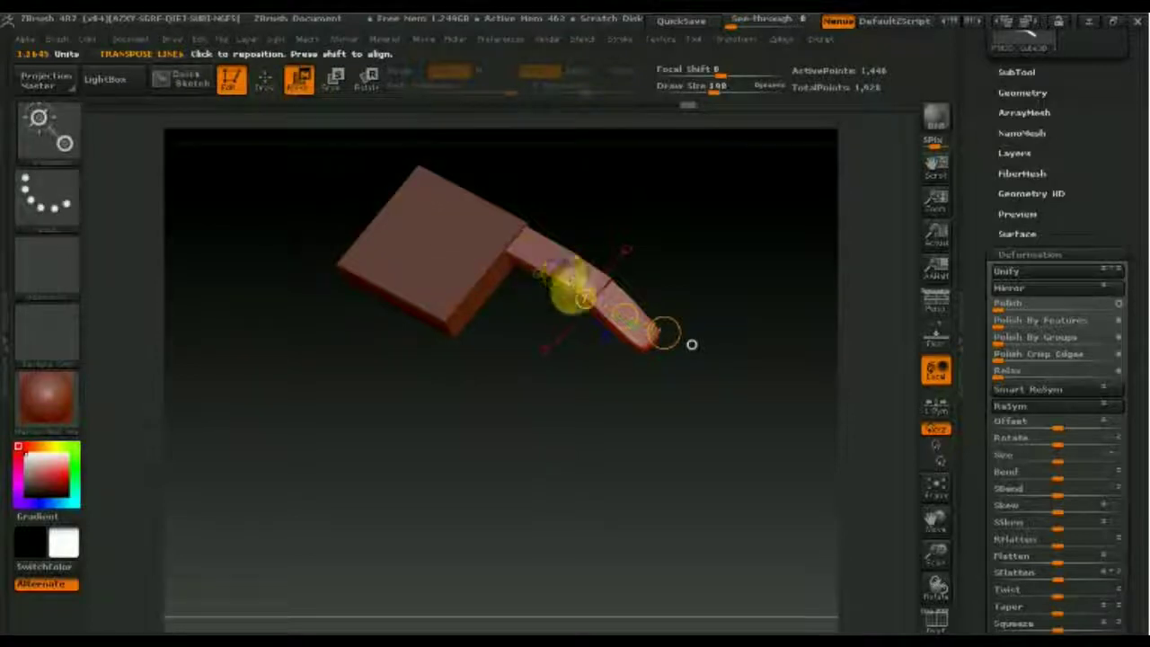
pyautogui.moveTo(546, 260); pyautogui.dragTo(636, 308)
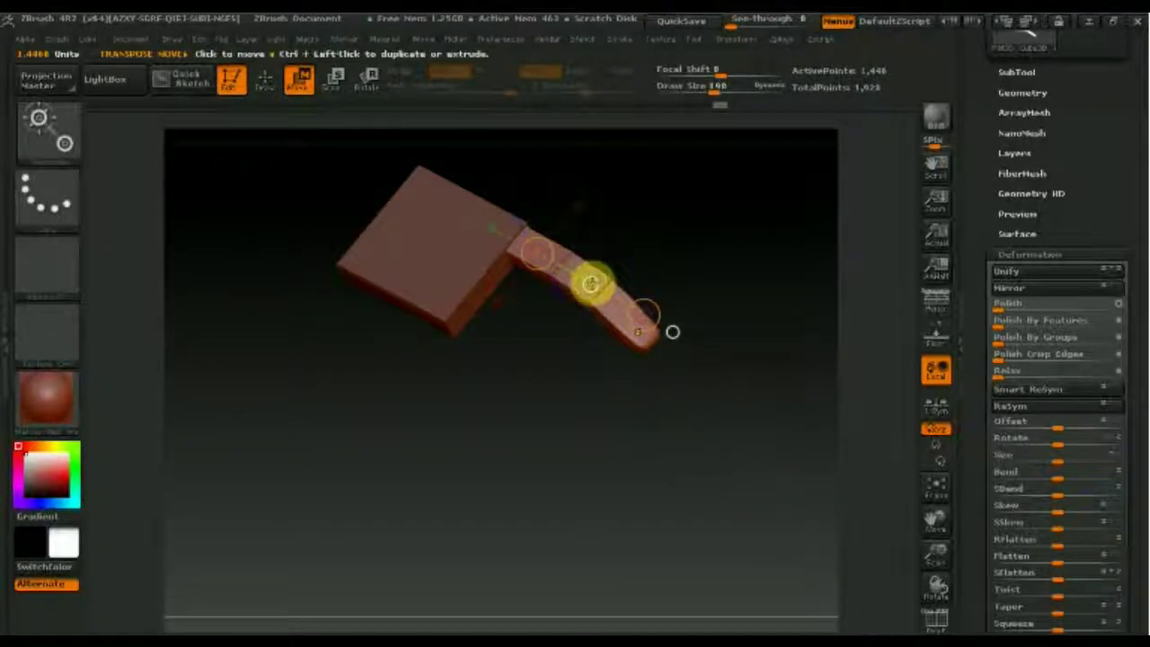
pyautogui.keyDown('ctrl'); pyautogui.moveTo(591, 285); pyautogui.dragTo(557, 319); pyautogui.keyUp('ctrl')
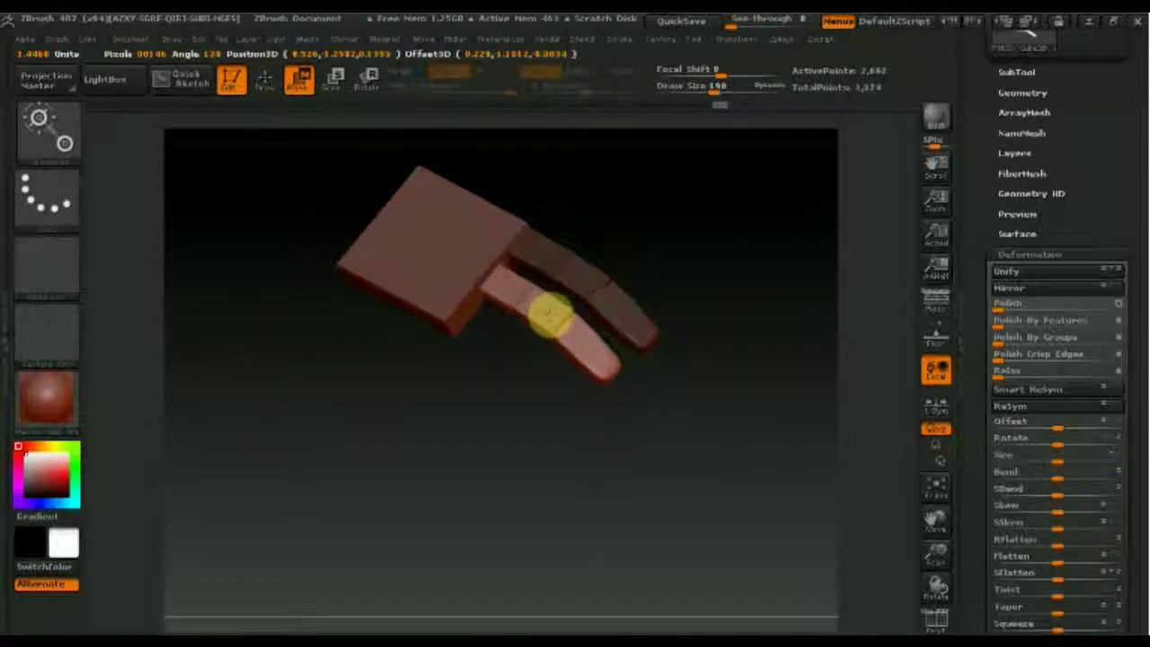
pyautogui.moveTo(542, 307)
pyautogui.mouseDown()
pyautogui.moveTo(560, 325)
pyautogui.moveTo(550, 308)
pyautogui.moveTo(567, 303)
pyautogui.moveTo(550, 313)
pyautogui.mouseUp()
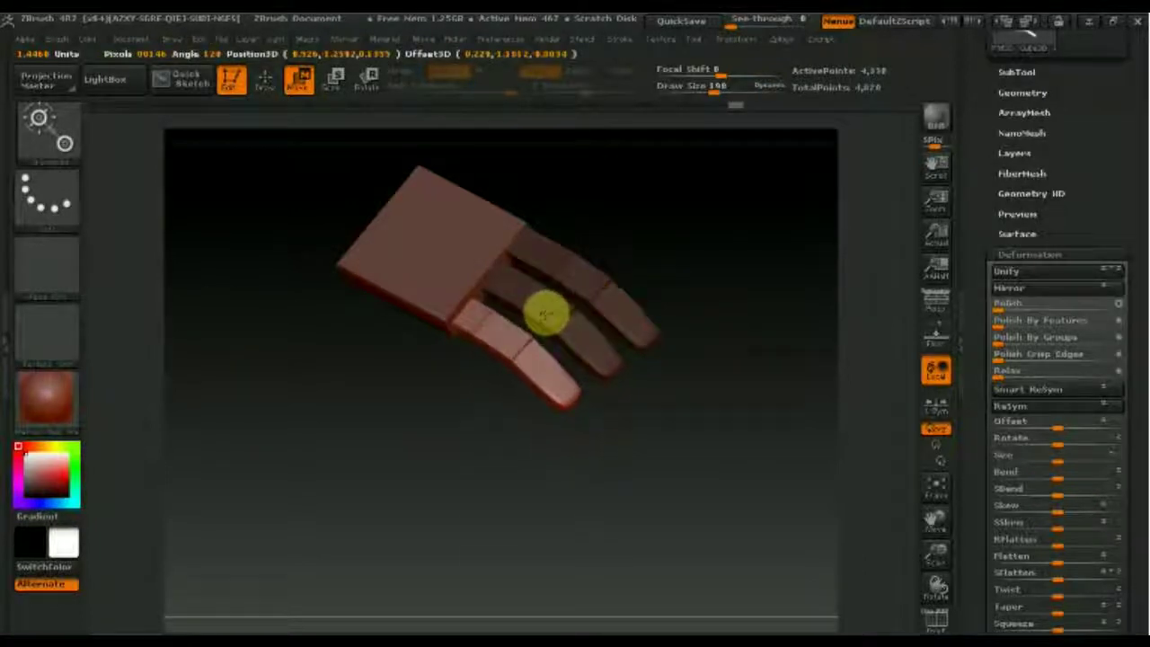
pyautogui.moveTo(651, 407)
pyautogui.mouseDown()
pyautogui.moveTo(678, 480)
pyautogui.moveTo(653, 416)
pyautogui.moveTo(662, 398)
pyautogui.moveTo(652, 488)
pyautogui.moveTo(713, 350)
pyautogui.moveTo(608, 380)
pyautogui.moveTo(760, 401)
pyautogui.moveTo(762, 498)
pyautogui.moveTo(830, 533)
pyautogui.moveTo(721, 478)
pyautogui.moveTo(596, 287)
pyautogui.mouseUp()
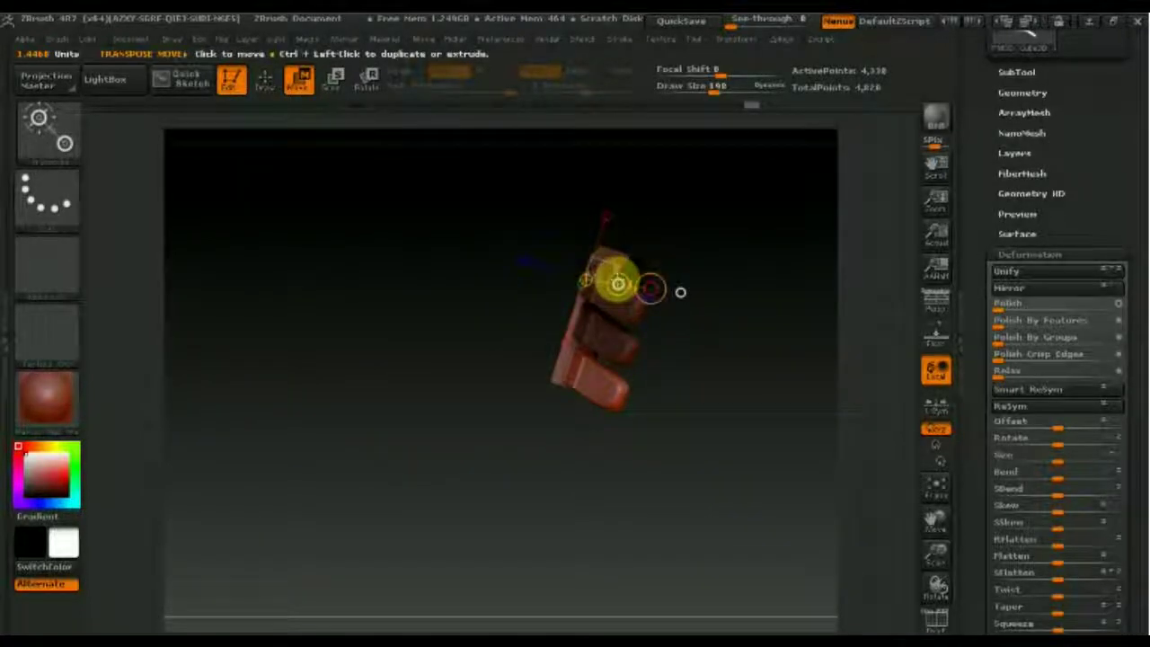
# Step: Swing another finger copy upward as a thumb and nudge the fingers into place
pyautogui.click(618, 284)
pyautogui.moveTo(608, 279)
pyautogui.mouseDown()
pyautogui.moveTo(645, 411)
pyautogui.moveTo(626, 405)
pyautogui.moveTo(770, 458)
pyautogui.moveTo(763, 468)
pyautogui.moveTo(624, 477)
pyautogui.moveTo(680, 434)
pyautogui.moveTo(703, 542)
pyautogui.moveTo(738, 368)
pyautogui.moveTo(770, 285)
pyautogui.mouseUp()
pyautogui.moveTo(662, 321)
pyautogui.mouseDown()
pyautogui.moveTo(694, 411)
pyautogui.moveTo(668, 426)
pyautogui.mouseUp()
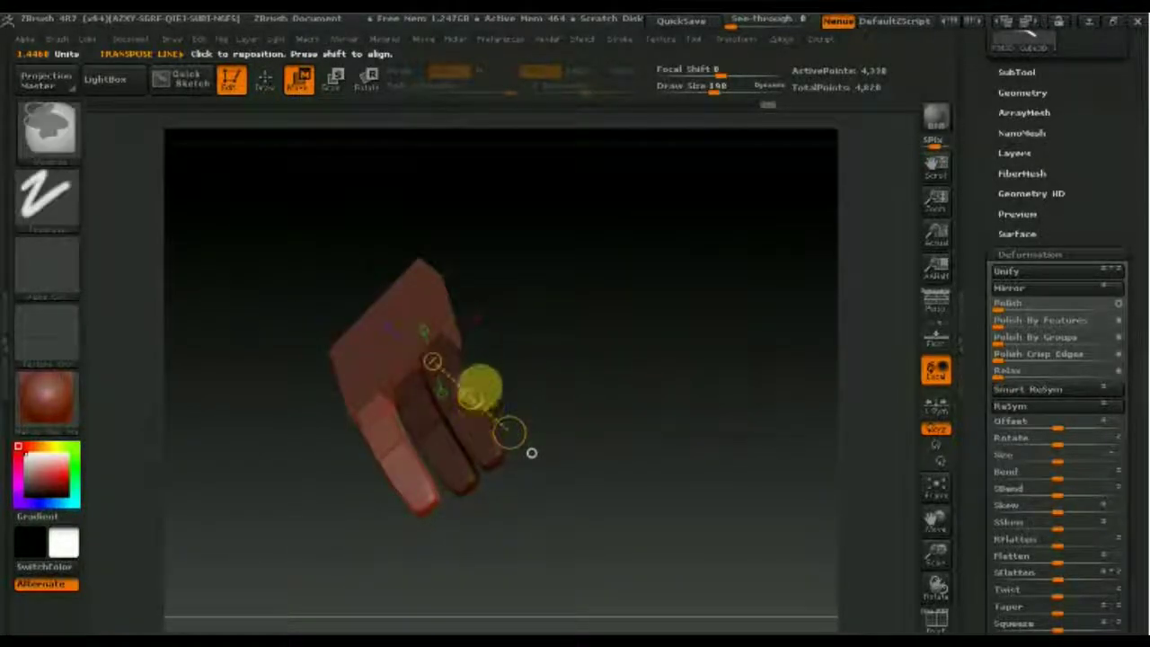
pyautogui.moveTo(473, 396)
pyautogui.mouseDown()
pyautogui.moveTo(577, 301)
pyautogui.moveTo(673, 403)
pyautogui.moveTo(716, 380)
pyautogui.moveTo(675, 354)
pyautogui.moveTo(667, 314)
pyautogui.mouseUp()
pyautogui.moveTo(465, 393); pyautogui.dragTo(467, 395)
pyautogui.click(366, 79)
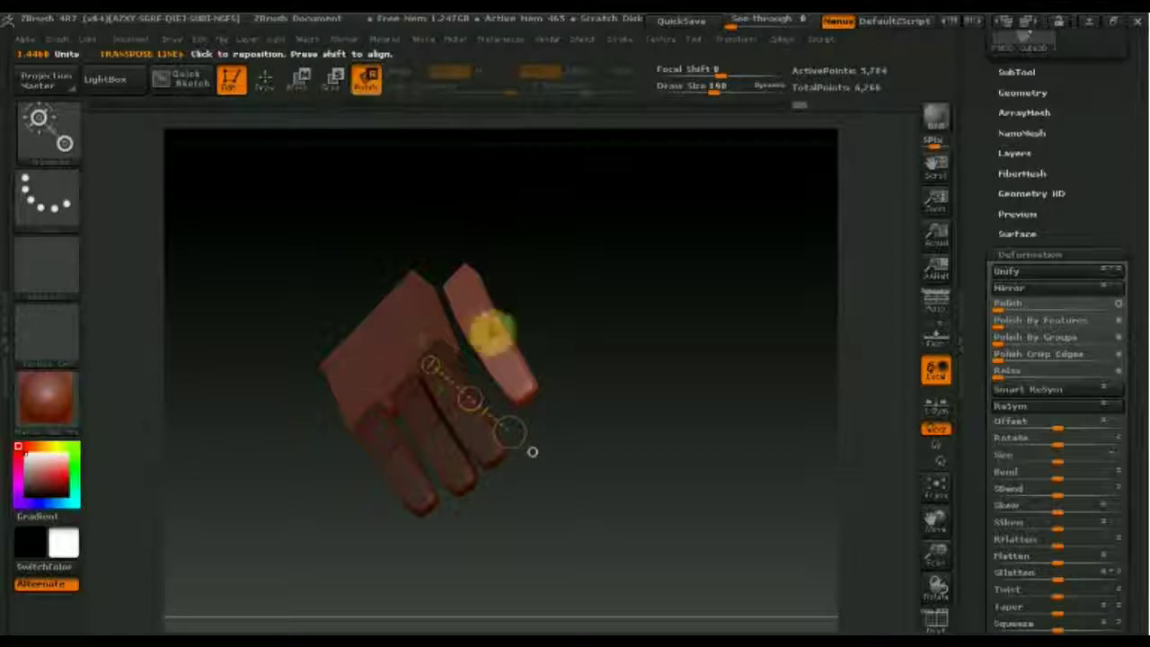
# Step: Try rotating the thumb piece, undo it, then swing the thumb closer to the palm
pyautogui.moveTo(1140, 458); pyautogui.dragTo(1134, 340)
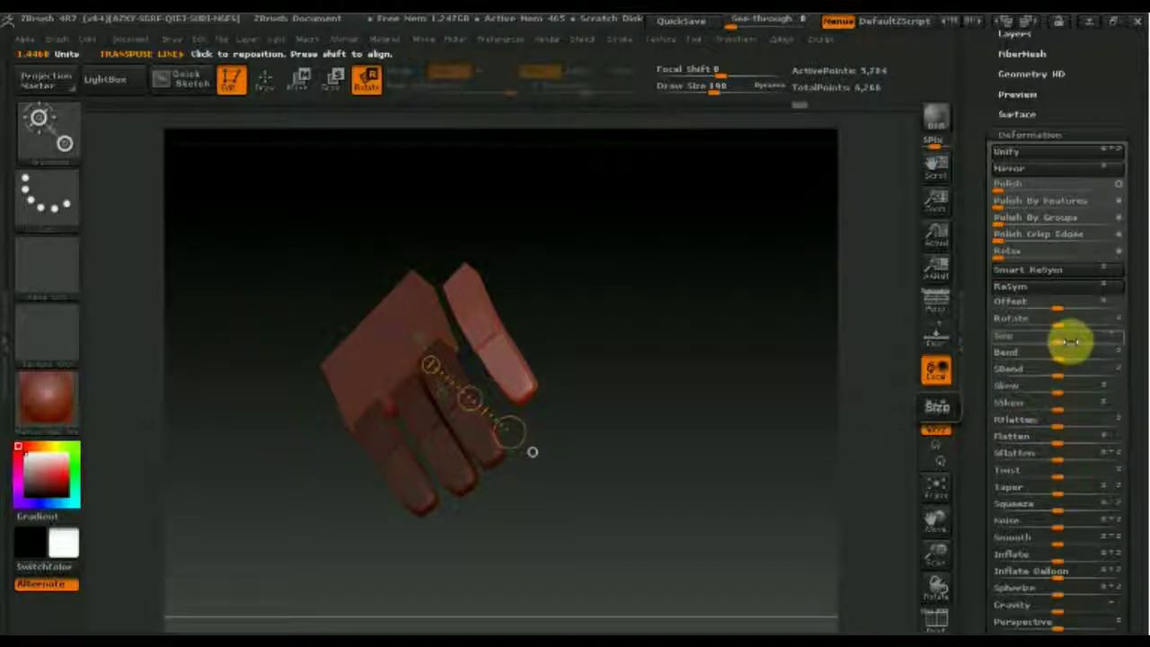
pyautogui.moveTo(1062, 325); pyautogui.dragTo(1071, 324)
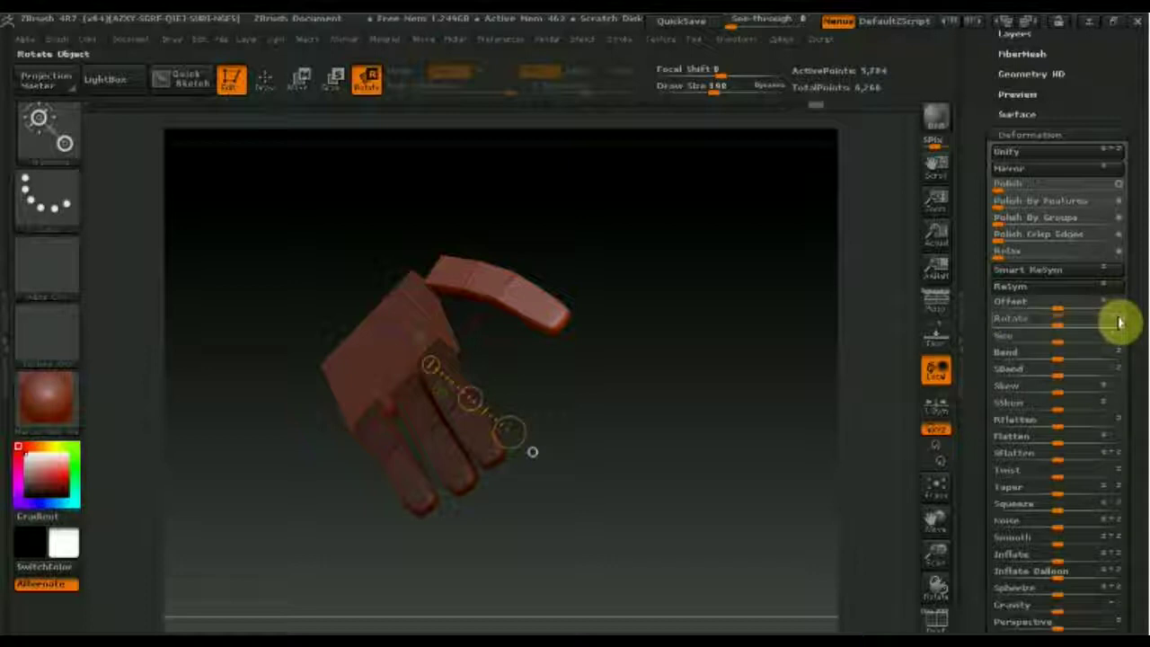
pyautogui.moveTo(1060, 323); pyautogui.dragTo(1043, 322)
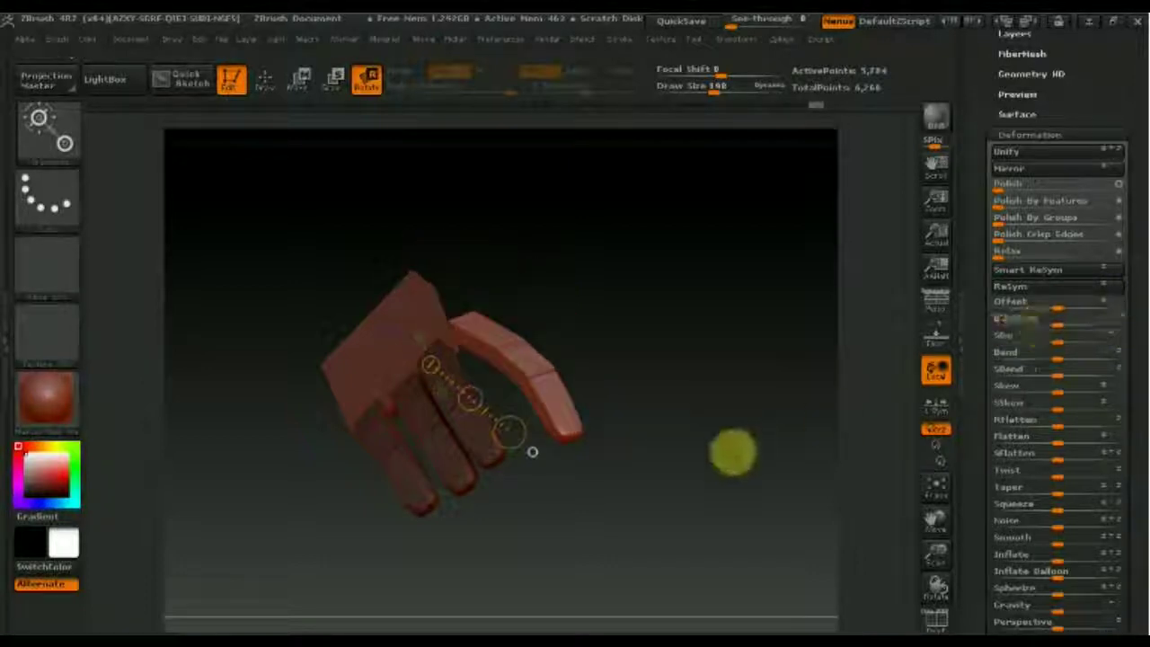
pyautogui.hotkey('ctrl', 'z')
pyautogui.moveTo(728, 466); pyautogui.dragTo(711, 447)
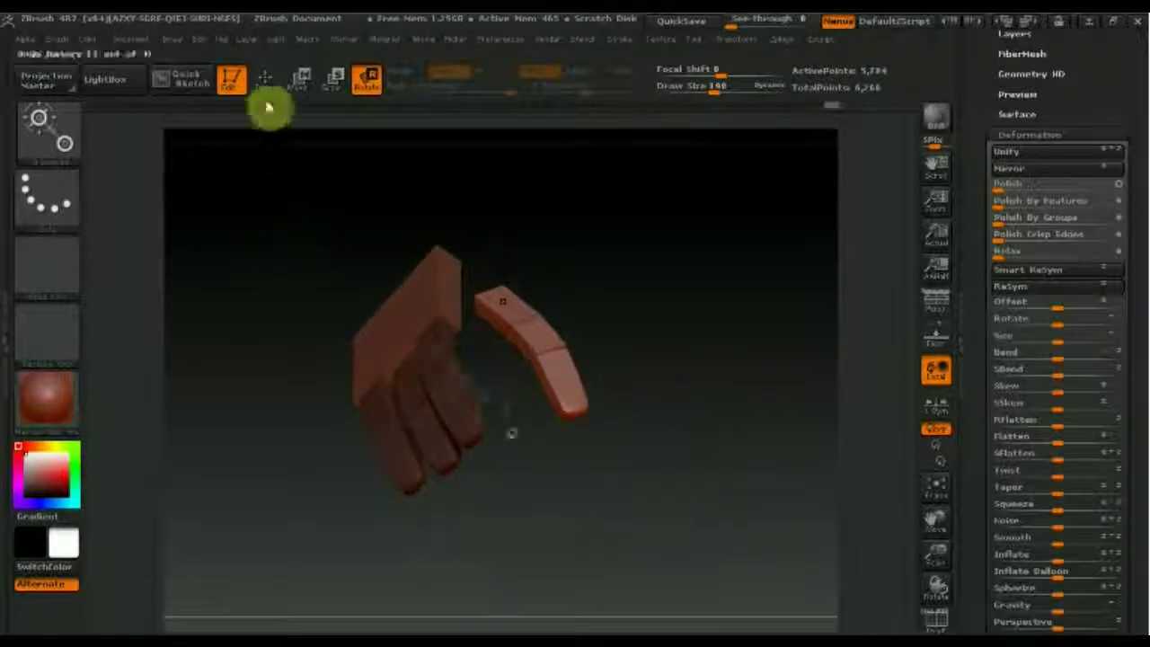
pyautogui.click(300, 79)
pyautogui.moveTo(478, 376); pyautogui.dragTo(429, 353)
# Step: Bend the row of fingers down toward the palm and check the pose from several angles
pyautogui.moveTo(723, 292); pyautogui.dragTo(660, 410)
pyautogui.click(481, 351)
pyautogui.moveTo(479, 364); pyautogui.dragTo(443, 387)
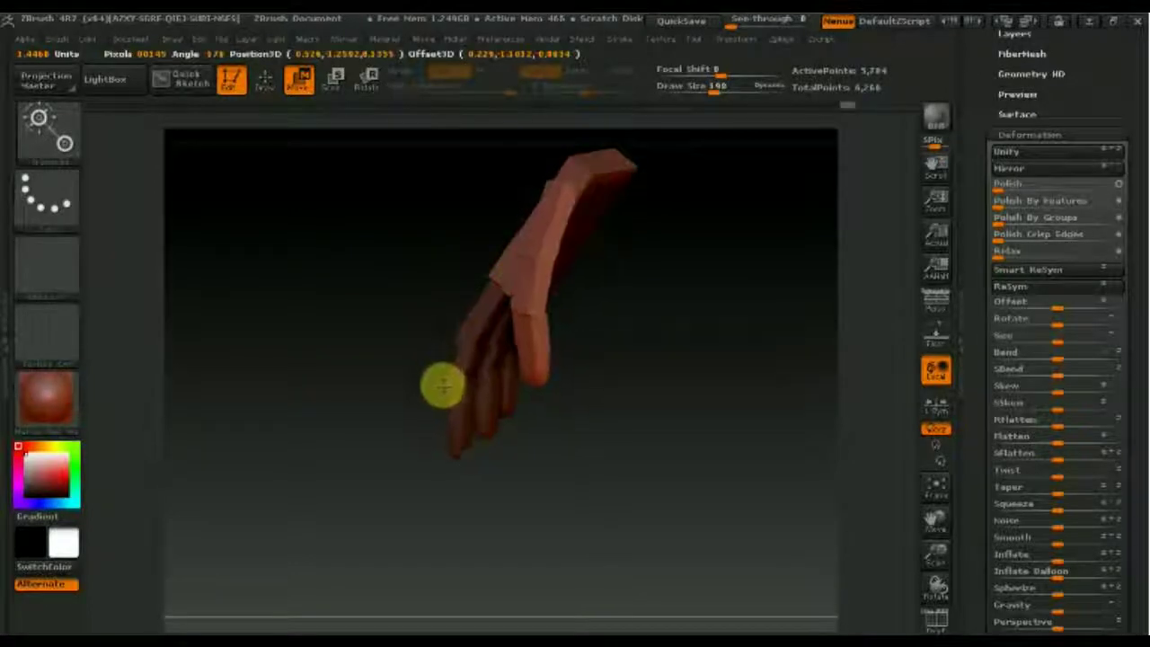
pyautogui.moveTo(665, 393)
pyautogui.mouseDown()
pyautogui.moveTo(728, 288)
pyautogui.moveTo(767, 272)
pyautogui.moveTo(701, 381)
pyautogui.mouseUp()
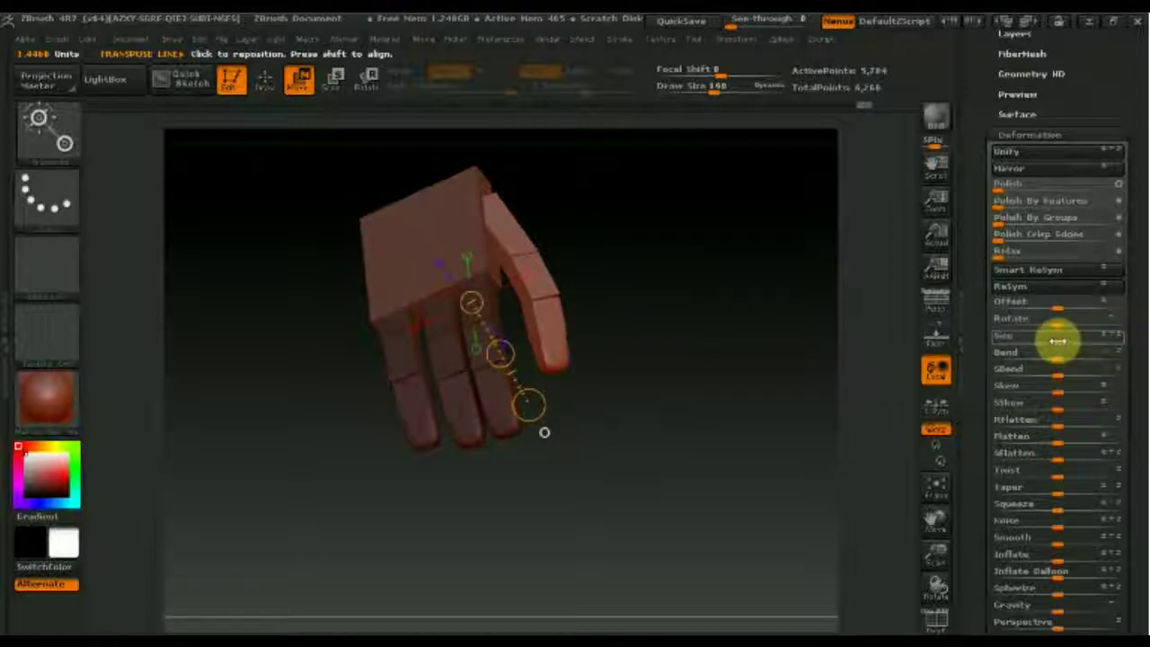
pyautogui.moveTo(647, 343)
pyautogui.mouseDown()
pyautogui.moveTo(608, 357)
pyautogui.moveTo(650, 346)
pyautogui.mouseUp()
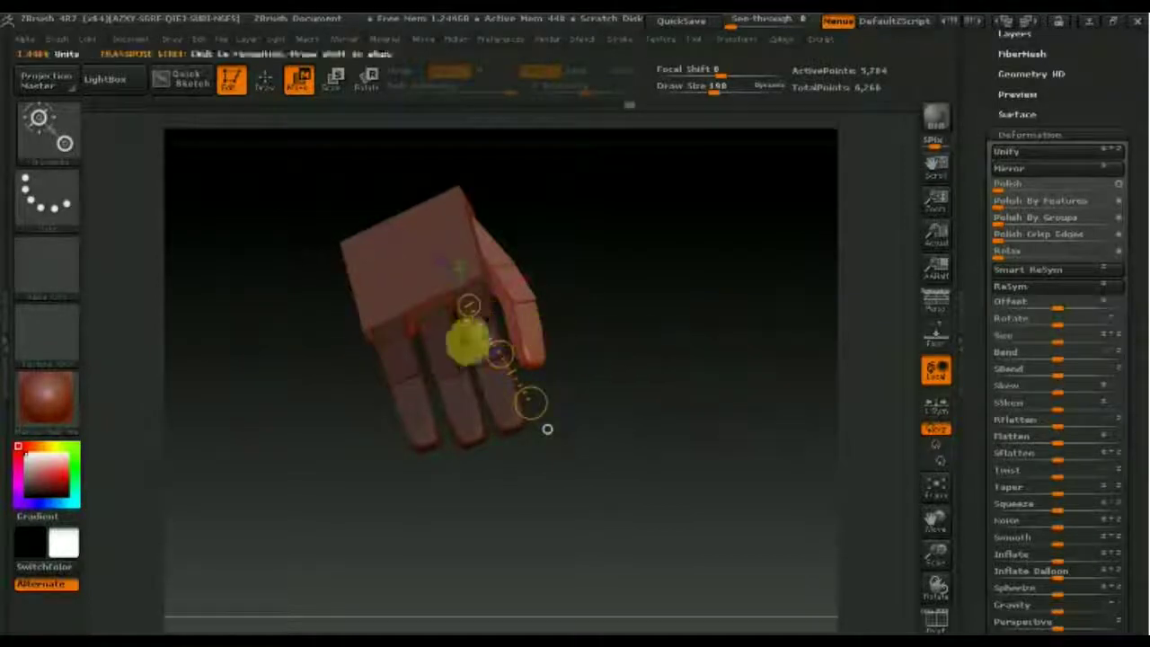
pyautogui.moveTo(593, 314)
pyautogui.mouseDown()
pyautogui.moveTo(602, 362)
pyautogui.moveTo(550, 362)
pyautogui.moveTo(716, 375)
pyautogui.moveTo(733, 412)
pyautogui.mouseUp()
pyautogui.moveTo(747, 460)
pyautogui.mouseDown()
pyautogui.moveTo(701, 521)
pyautogui.moveTo(803, 546)
pyautogui.mouseUp()
pyautogui.moveTo(728, 444)
pyautogui.mouseDown()
pyautogui.moveTo(706, 428)
pyautogui.moveTo(716, 473)
pyautogui.moveTo(723, 454)
pyautogui.mouseUp()
pyautogui.moveTo(619, 452)
pyautogui.mouseDown()
pyautogui.moveTo(744, 606)
pyautogui.moveTo(1002, 310)
pyautogui.mouseUp()
pyautogui.scroll(3, 1140, 197)
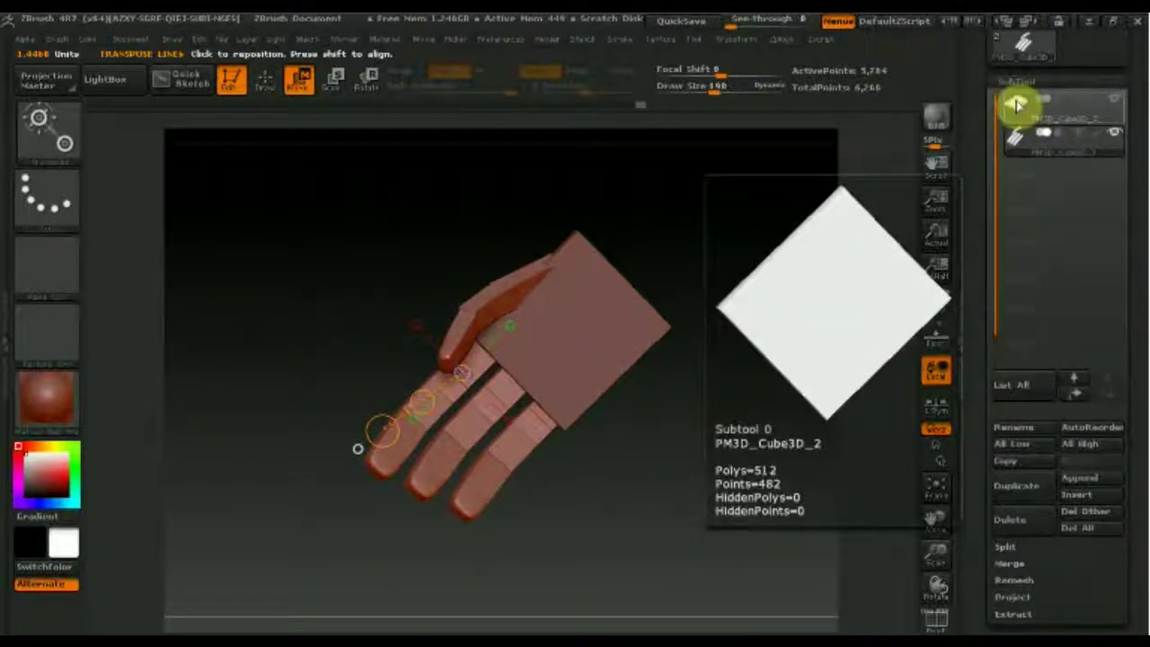
# Step: MergeDown the PM3D_Cube3D_2 palm cube with the finger pieces into one 6,266-point subtool
pyautogui.click(1013, 104)
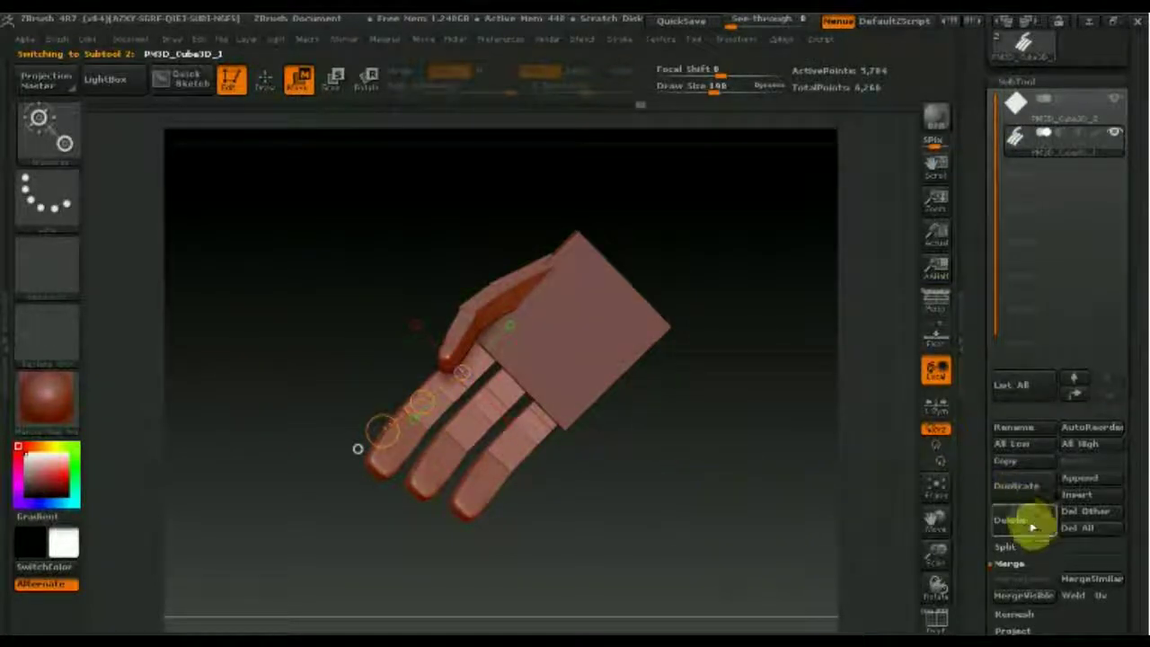
pyautogui.click(1014, 106)
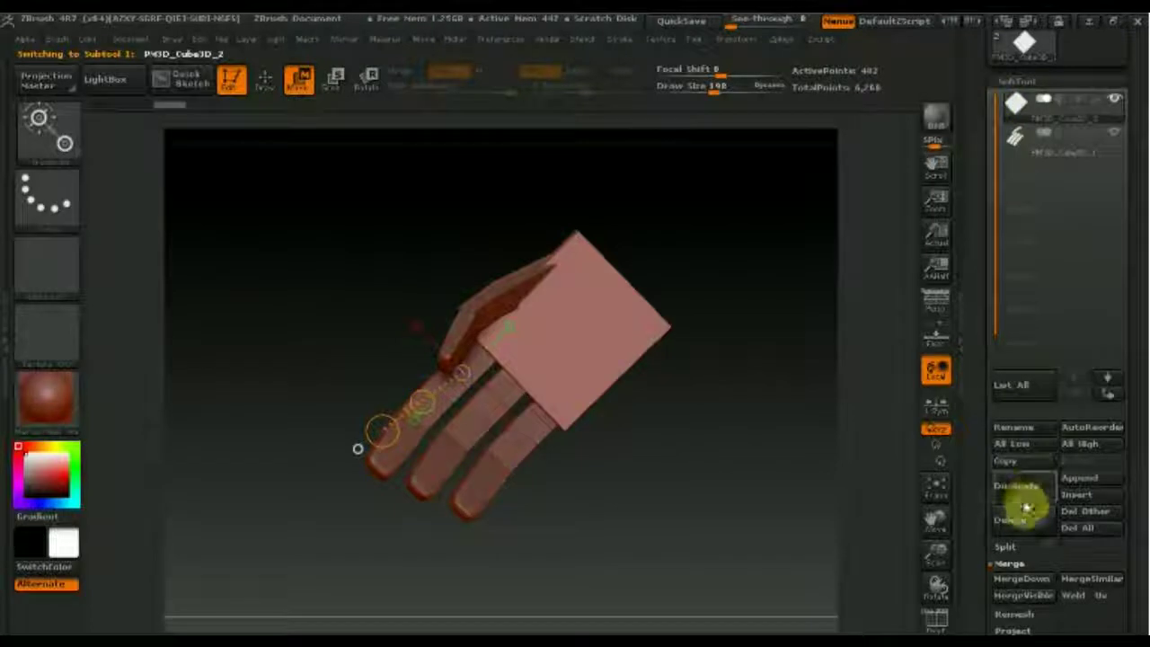
pyautogui.click(1022, 580)
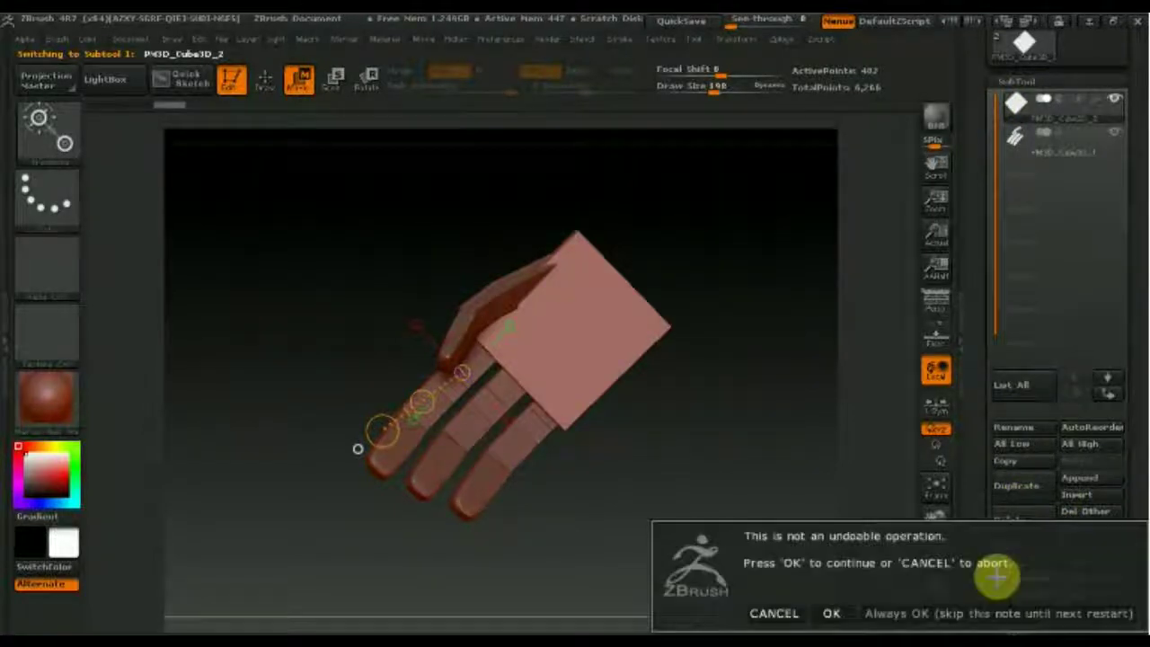
pyautogui.click(825, 610)
pyautogui.moveTo(770, 516)
pyautogui.mouseDown()
pyautogui.moveTo(770, 583)
pyautogui.moveTo(822, 565)
pyautogui.moveTo(762, 542)
pyautogui.moveTo(775, 588)
pyautogui.moveTo(701, 488)
pyautogui.moveTo(750, 455)
pyautogui.moveTo(724, 462)
pyautogui.mouseUp()
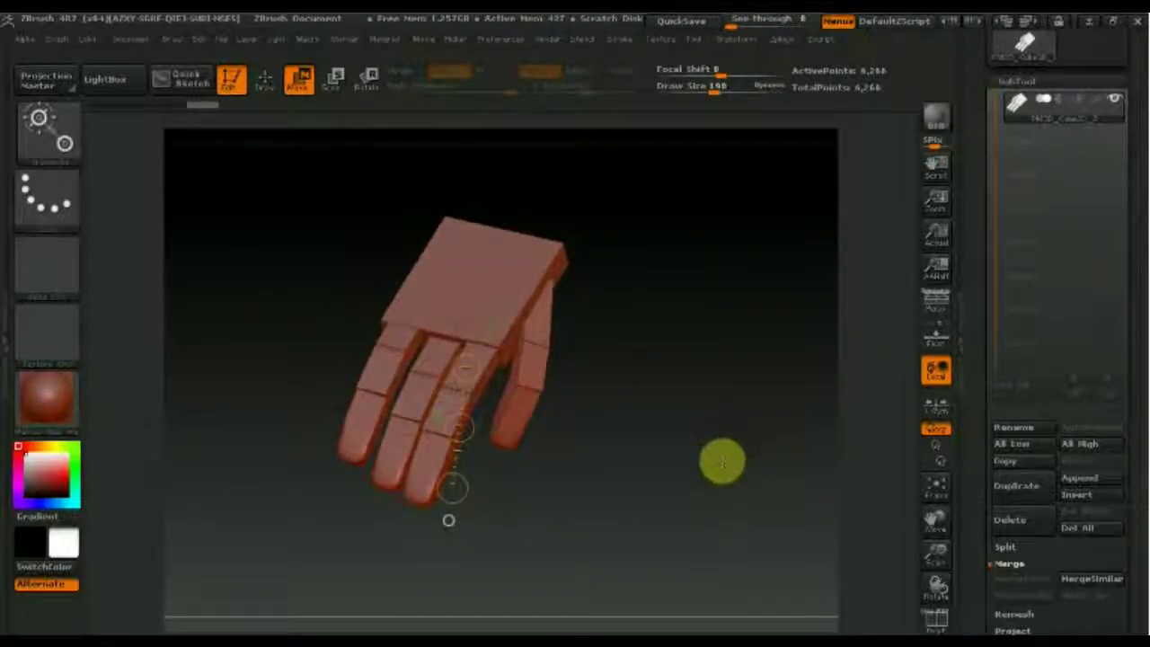
# Step: Turn on PolyF and turn the 6,266-point blocky hand to view its palm, fingers and back
pyautogui.moveTo(676, 405)
pyautogui.mouseDown()
pyautogui.moveTo(611, 362)
pyautogui.moveTo(608, 270)
pyautogui.moveTo(752, 352)
pyautogui.moveTo(743, 475)
pyautogui.mouseUp()
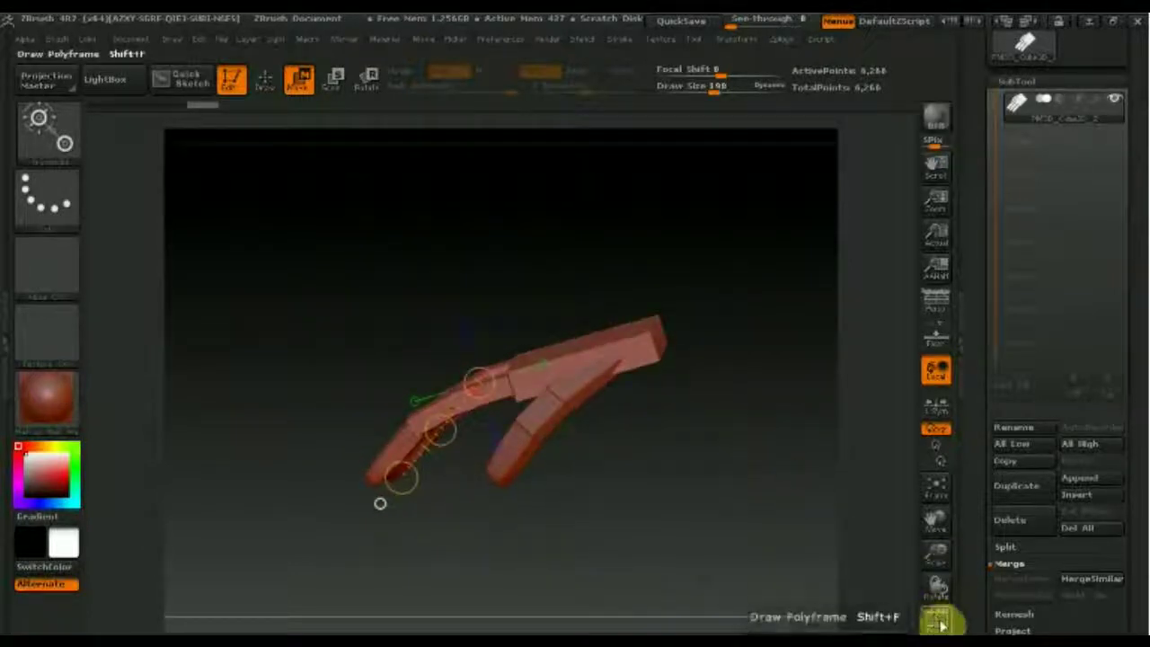
pyautogui.click(936, 620)
pyautogui.moveTo(726, 557)
pyautogui.mouseDown()
pyautogui.moveTo(757, 618)
pyautogui.moveTo(732, 617)
pyautogui.moveTo(746, 622)
pyautogui.mouseUp()
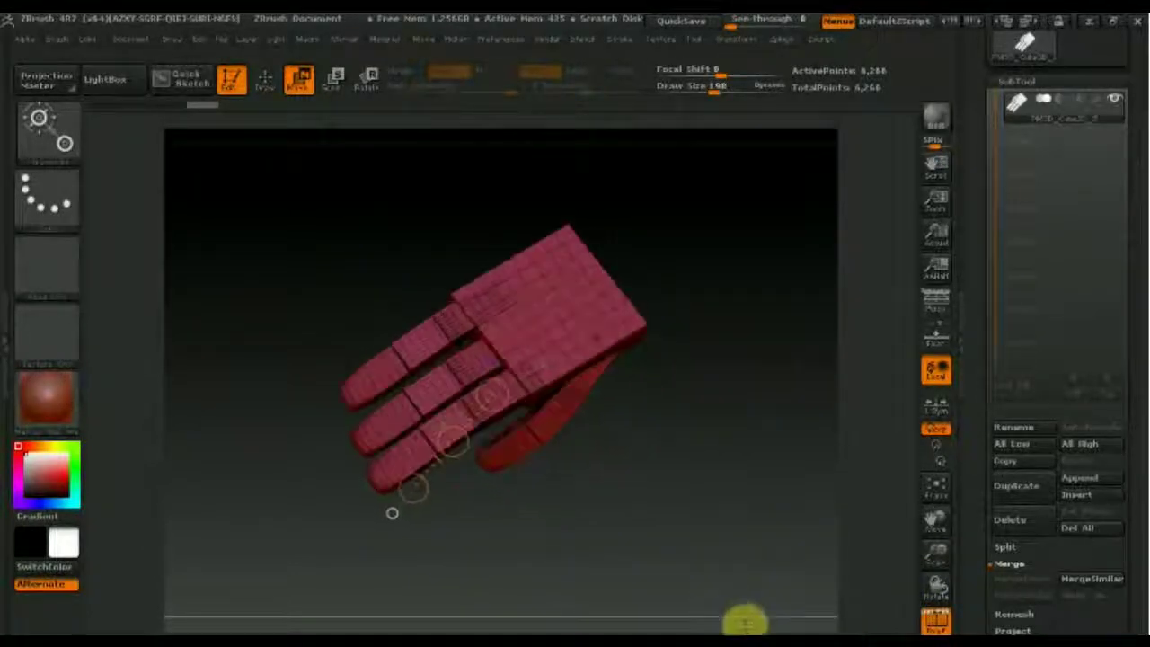
pyautogui.moveTo(710, 560); pyautogui.dragTo(404, 400)
pyautogui.moveTo(438, 352)
pyautogui.mouseDown()
pyautogui.moveTo(540, 366)
pyautogui.moveTo(614, 464)
pyautogui.moveTo(627, 332)
pyautogui.moveTo(647, 357)
pyautogui.moveTo(603, 536)
pyautogui.moveTo(634, 498)
pyautogui.moveTo(634, 608)
pyautogui.moveTo(670, 509)
pyautogui.moveTo(745, 380)
pyautogui.moveTo(755, 459)
pyautogui.moveTo(675, 476)
pyautogui.moveTo(691, 461)
pyautogui.mouseUp()
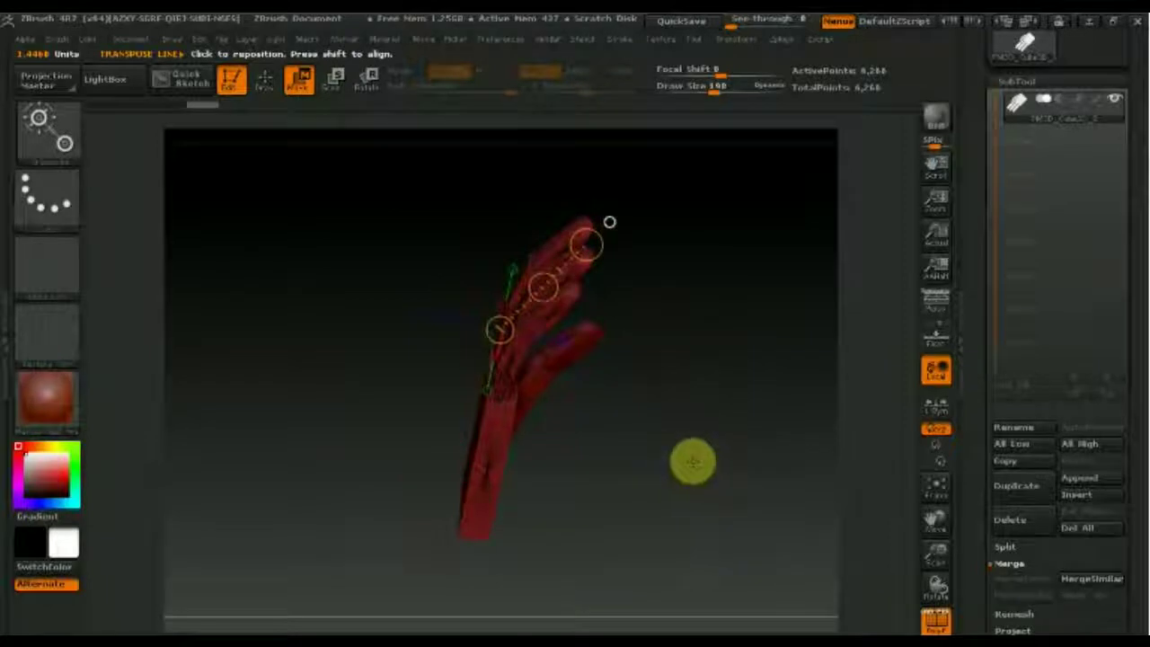
pyautogui.moveTo(733, 415)
pyautogui.mouseDown()
pyautogui.moveTo(671, 444)
pyautogui.moveTo(755, 428)
pyautogui.moveTo(734, 411)
pyautogui.moveTo(710, 524)
pyautogui.moveTo(736, 457)
pyautogui.moveTo(729, 542)
pyautogui.moveTo(770, 338)
pyautogui.moveTo(725, 480)
pyautogui.moveTo(782, 426)
pyautogui.moveTo(706, 423)
pyautogui.moveTo(719, 485)
pyautogui.moveTo(701, 513)
pyautogui.moveTo(748, 437)
pyautogui.moveTo(688, 476)
pyautogui.moveTo(716, 385)
pyautogui.moveTo(736, 443)
pyautogui.moveTo(711, 459)
pyautogui.moveTo(750, 423)
pyautogui.moveTo(747, 462)
pyautogui.moveTo(698, 480)
pyautogui.moveTo(709, 390)
pyautogui.moveTo(727, 459)
pyautogui.mouseUp()
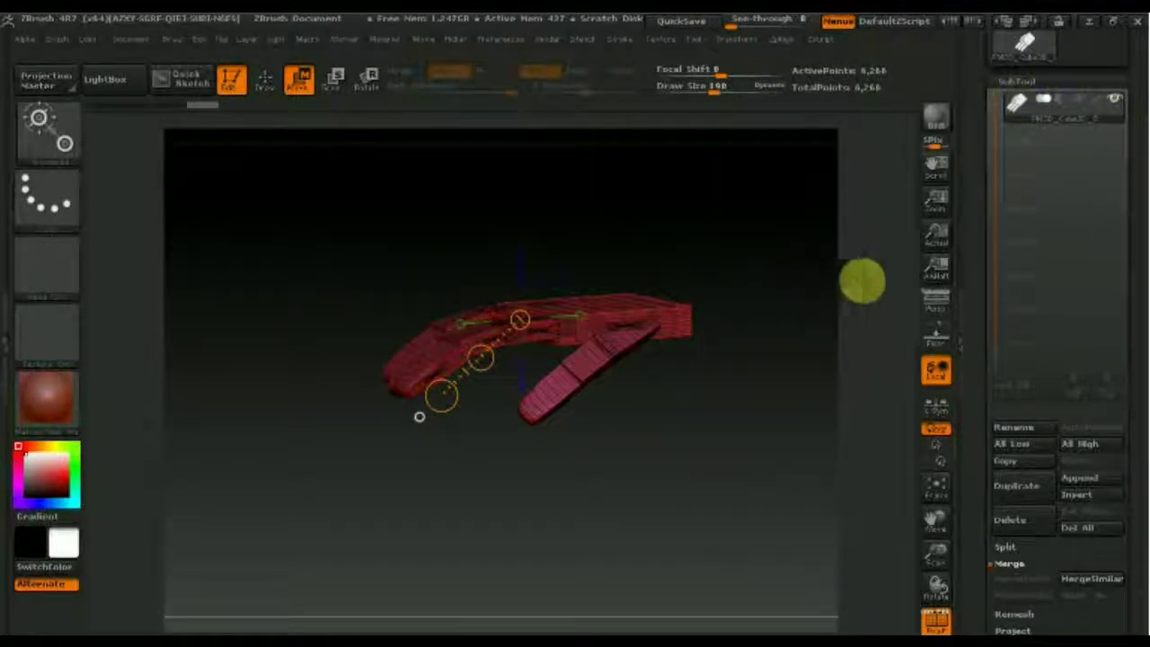
pyautogui.scroll(2, 1137, 190)
pyautogui.scroll(2, 1137, 252)
pyautogui.scroll(2, 1115, 269)
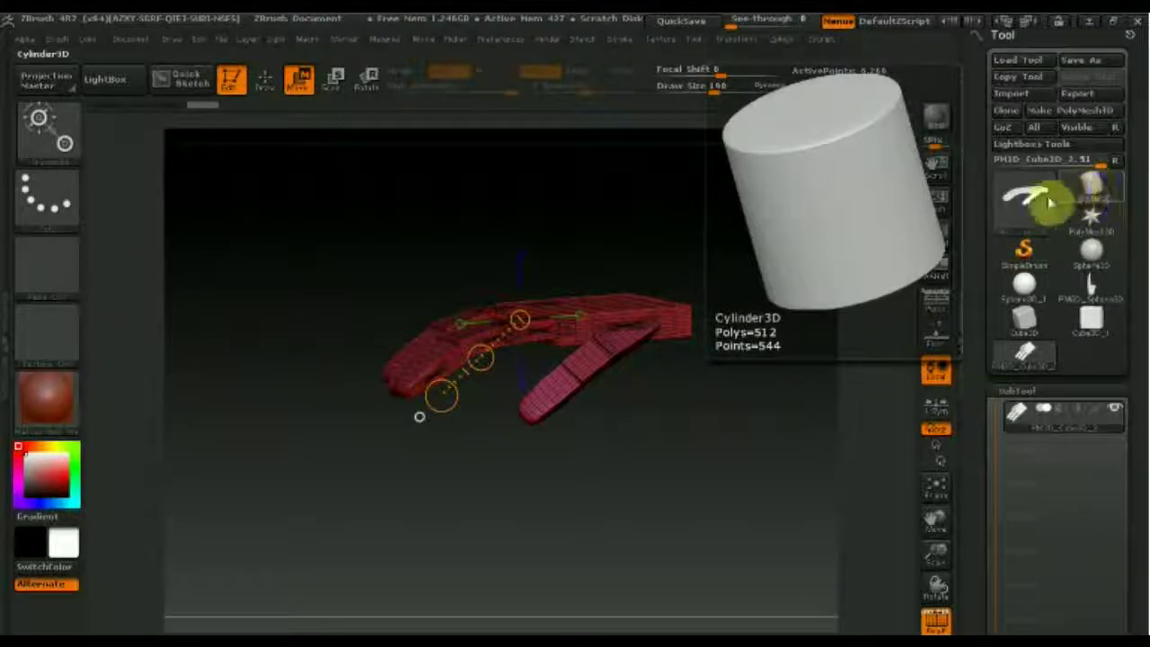
# Step: Make a Cylinder3D PolyMesh3D and load the Hand part of the IMM BParts brush
pyautogui.click(1091, 185)
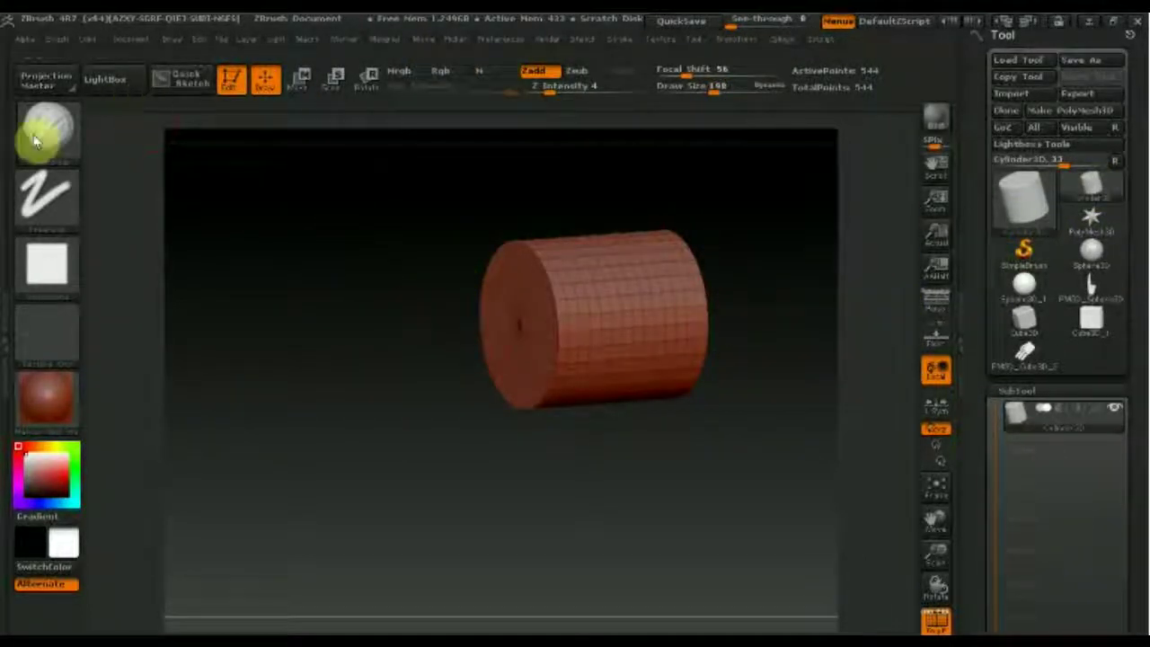
pyautogui.click(1052, 110)
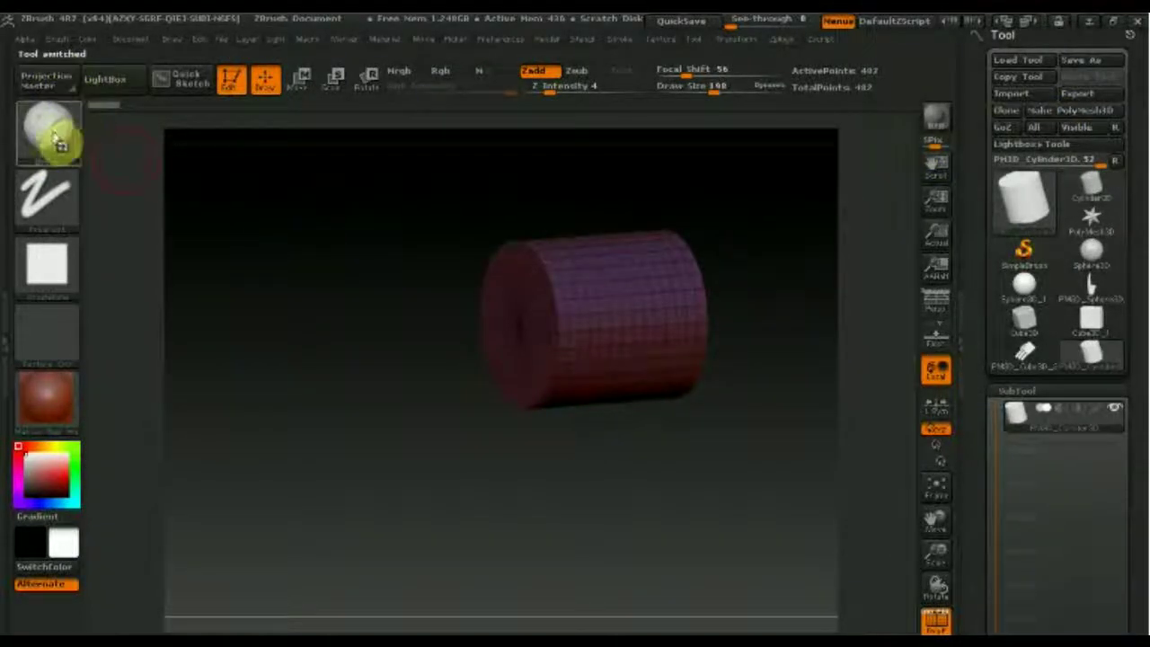
pyautogui.click(50, 133)
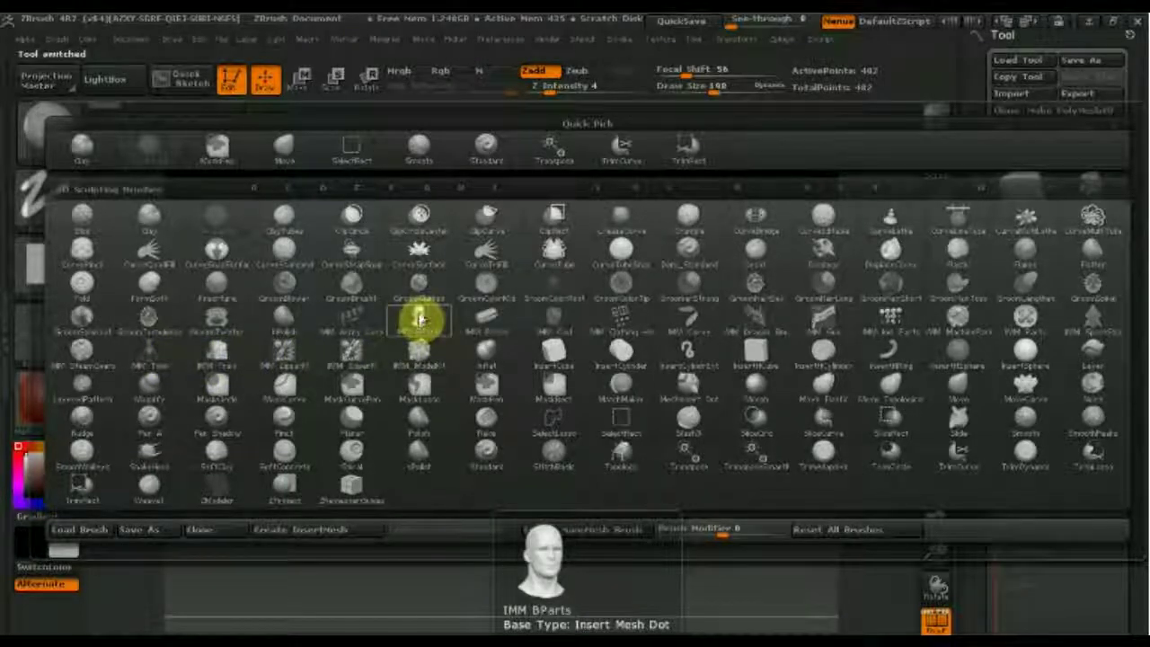
pyautogui.click(419, 319)
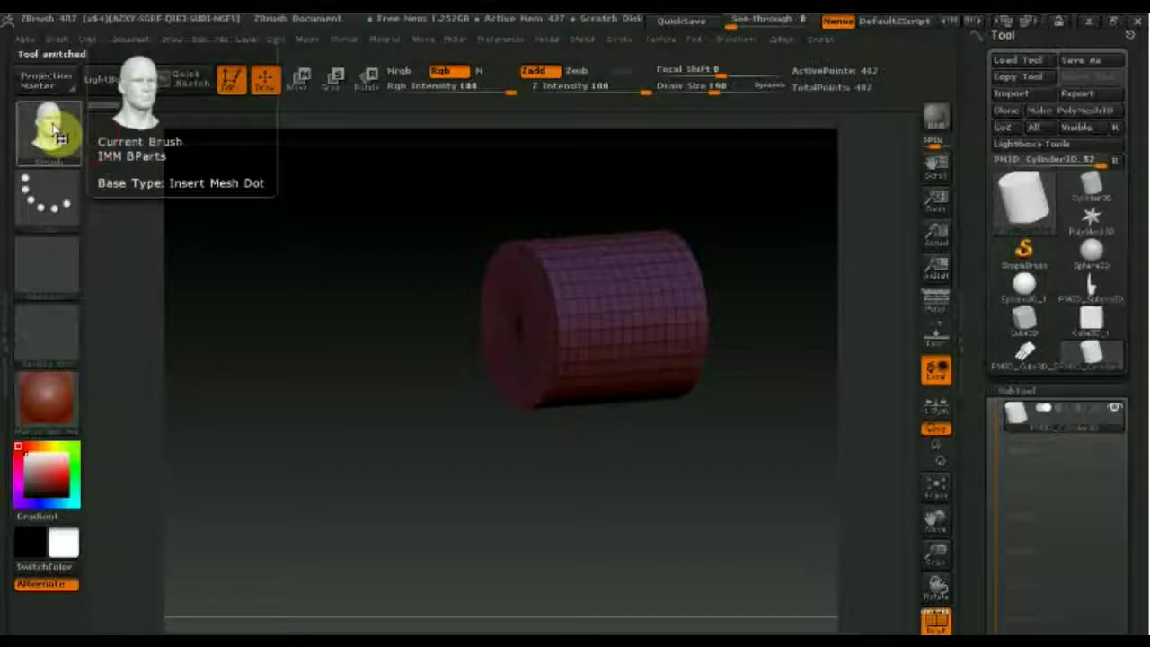
pyautogui.press('m')
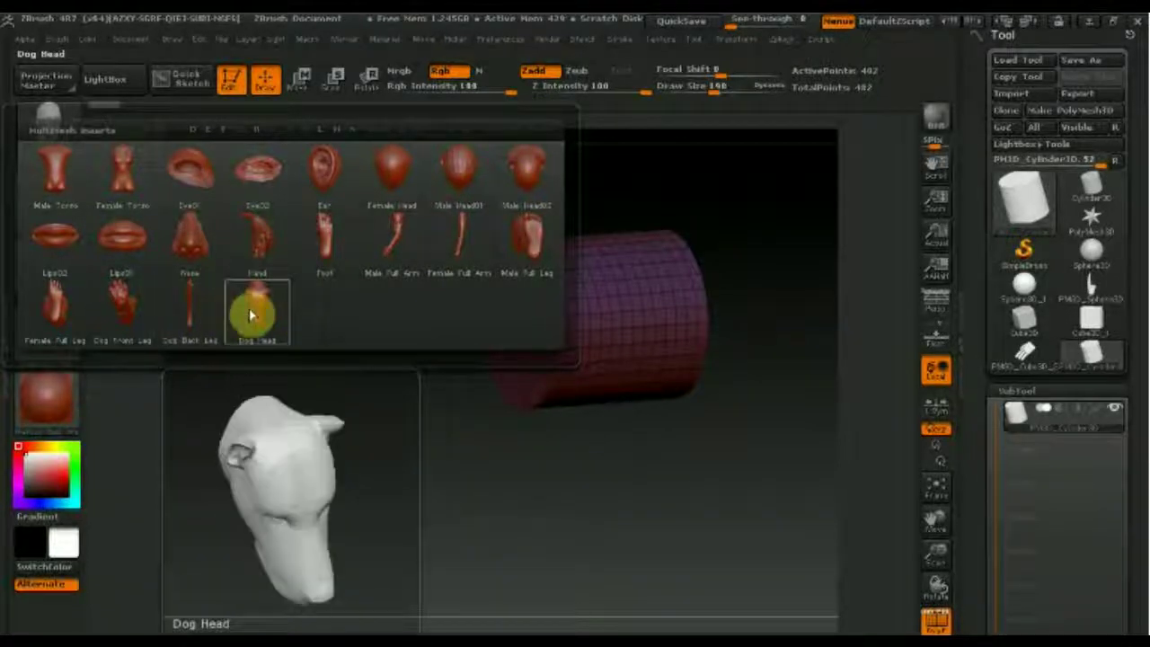
pyautogui.click(264, 244)
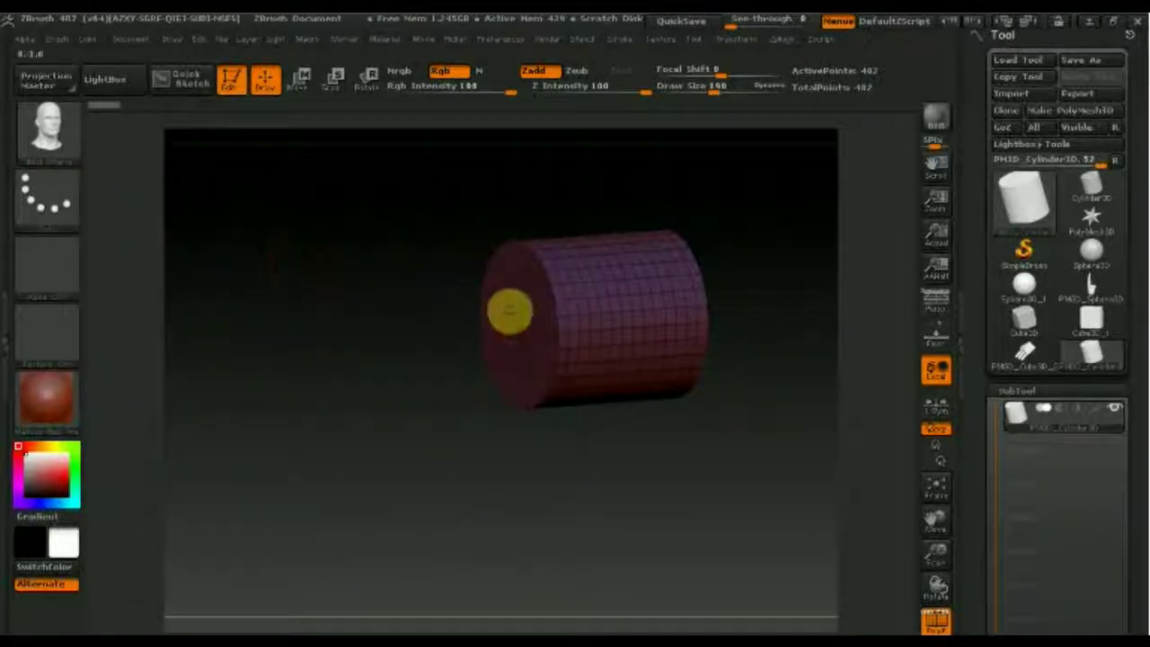
# Step: Drag the Hand insert onto the cylinder and isolate the hand so only it is visible
pyautogui.moveTo(513, 353); pyautogui.dragTo(533, 442)
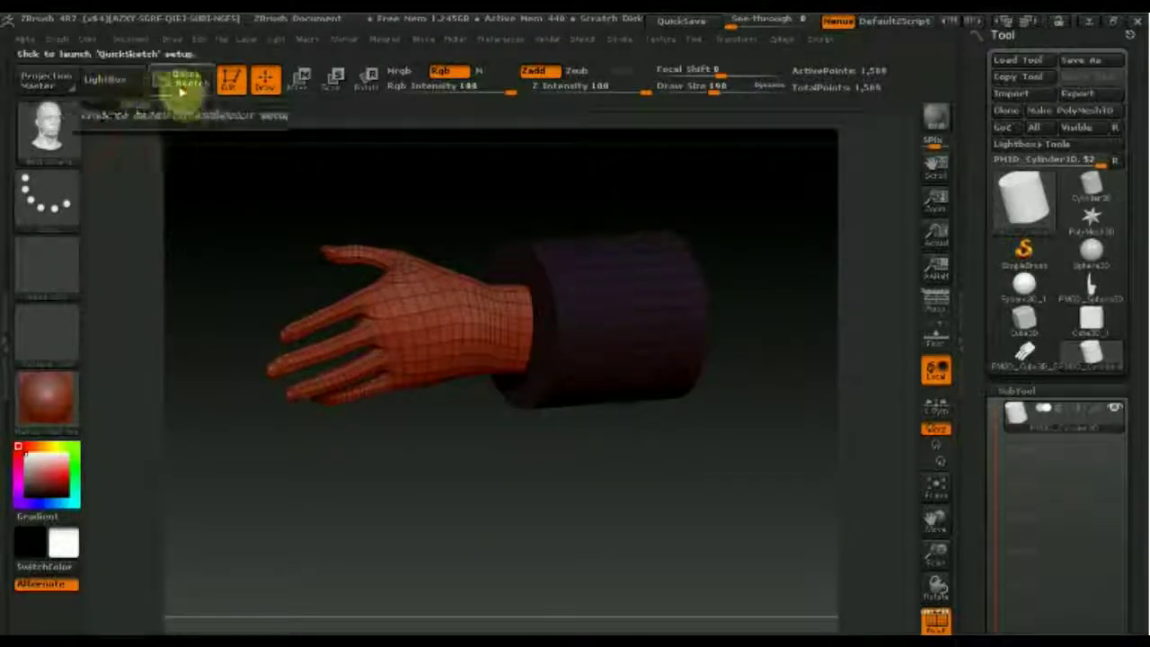
pyautogui.moveTo(450, 441)
pyautogui.mouseDown()
pyautogui.moveTo(534, 480)
pyautogui.moveTo(523, 464)
pyautogui.moveTo(530, 418)
pyautogui.mouseUp()
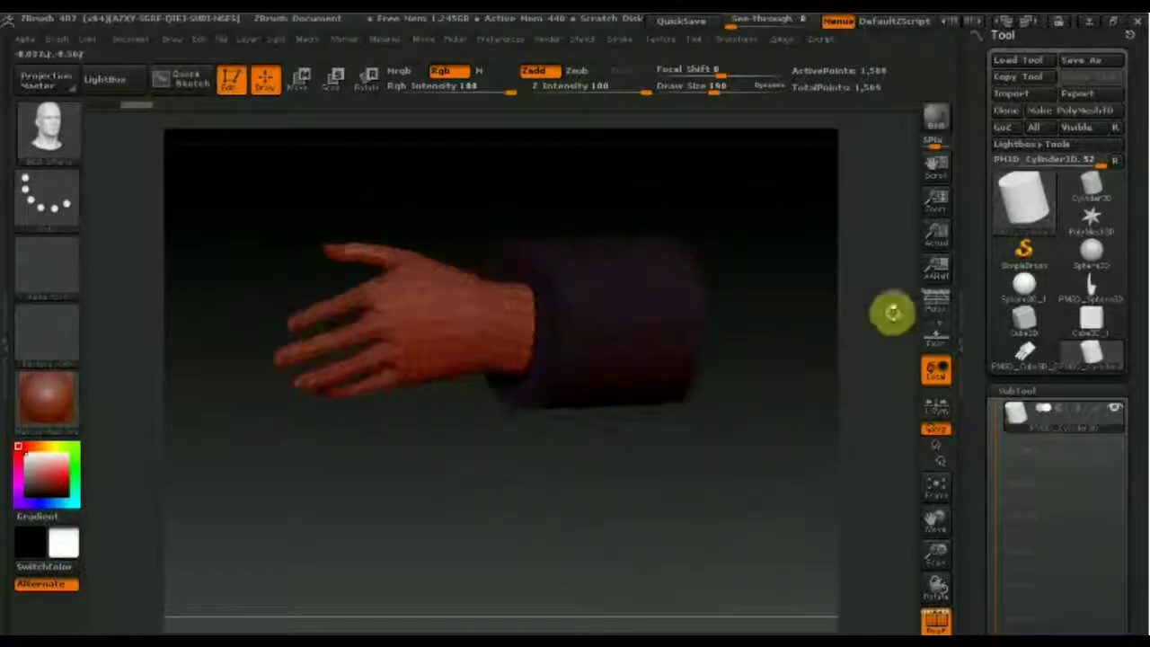
pyautogui.moveTo(1130, 455); pyautogui.dragTo(1134, 270)
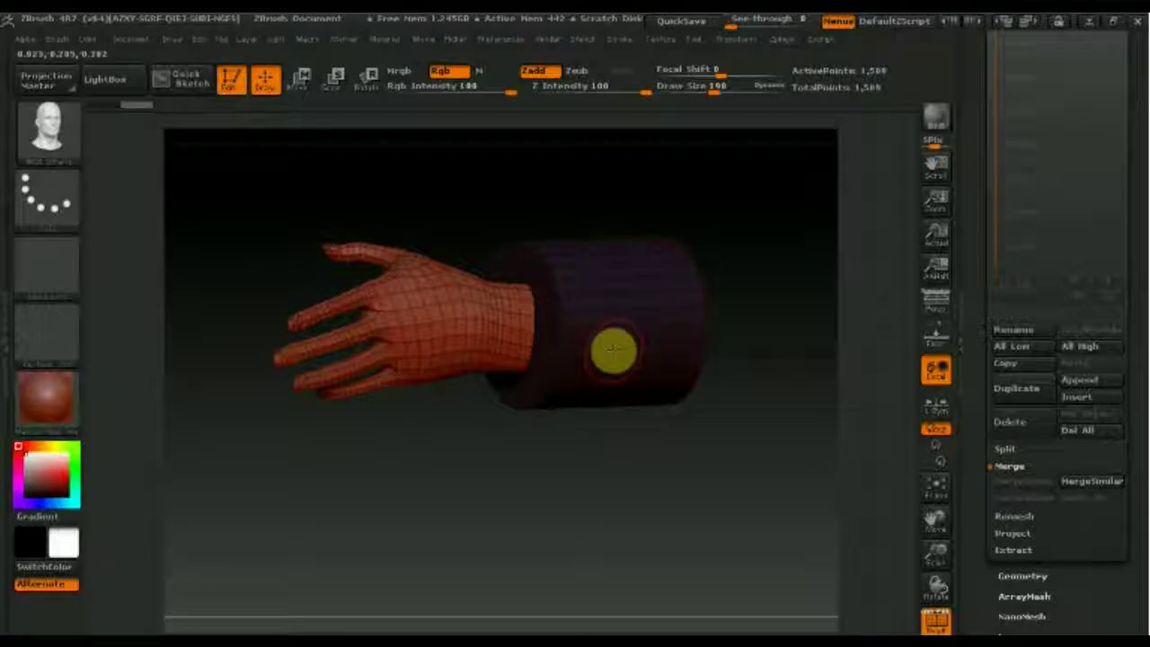
pyautogui.keyDown('ctrl'); pyautogui.keyDown('shift'); pyautogui.click(614, 351); pyautogui.keyUp('shift'); pyautogui.keyUp('ctrl')
pyautogui.keyDown('ctrl'); pyautogui.keyDown('shift'); pyautogui.click(613, 350); pyautogui.keyUp('shift'); pyautogui.keyUp('ctrl')
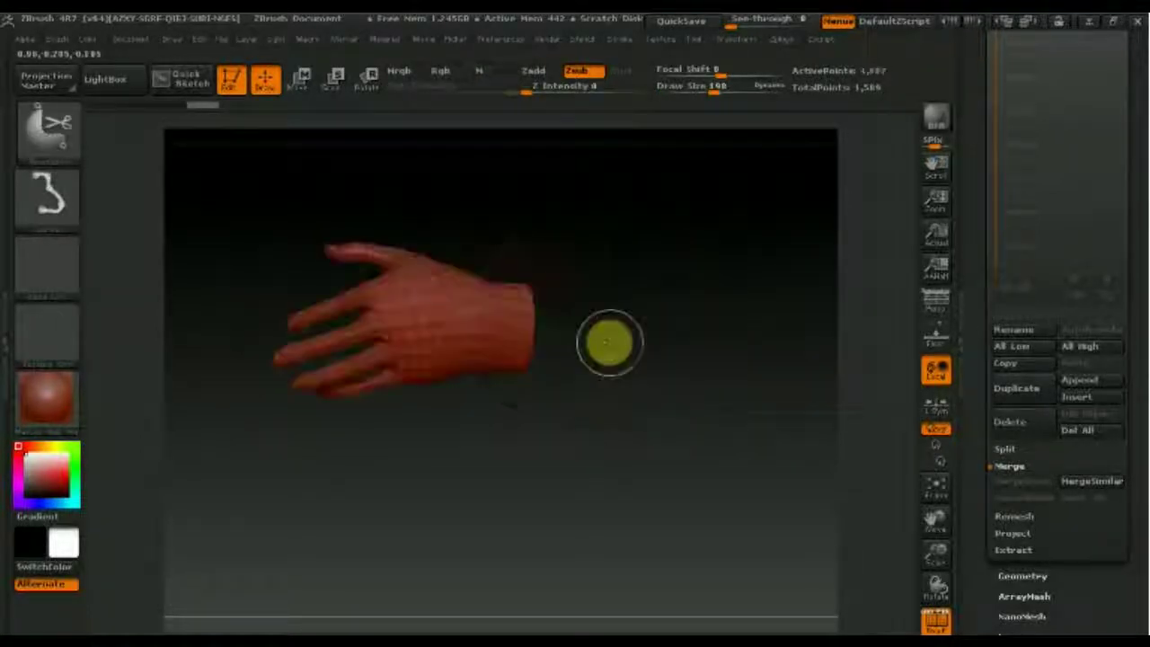
pyautogui.moveTo(637, 384)
pyautogui.mouseDown()
pyautogui.moveTo(601, 393)
pyautogui.moveTo(680, 377)
pyautogui.mouseUp()
# Step: Delete the hidden cylinder with Del Hidden and cap the open wrist with Close Holes
pyautogui.moveTo(1139, 393); pyautogui.dragTo(1127, 360)
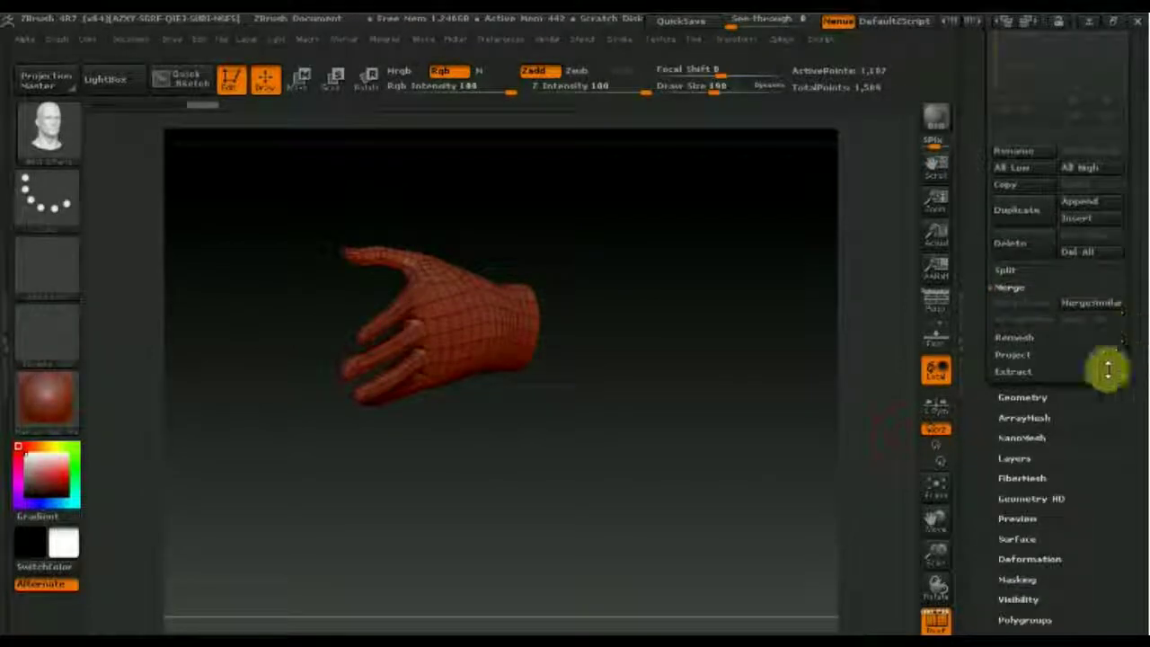
pyautogui.click(1025, 398)
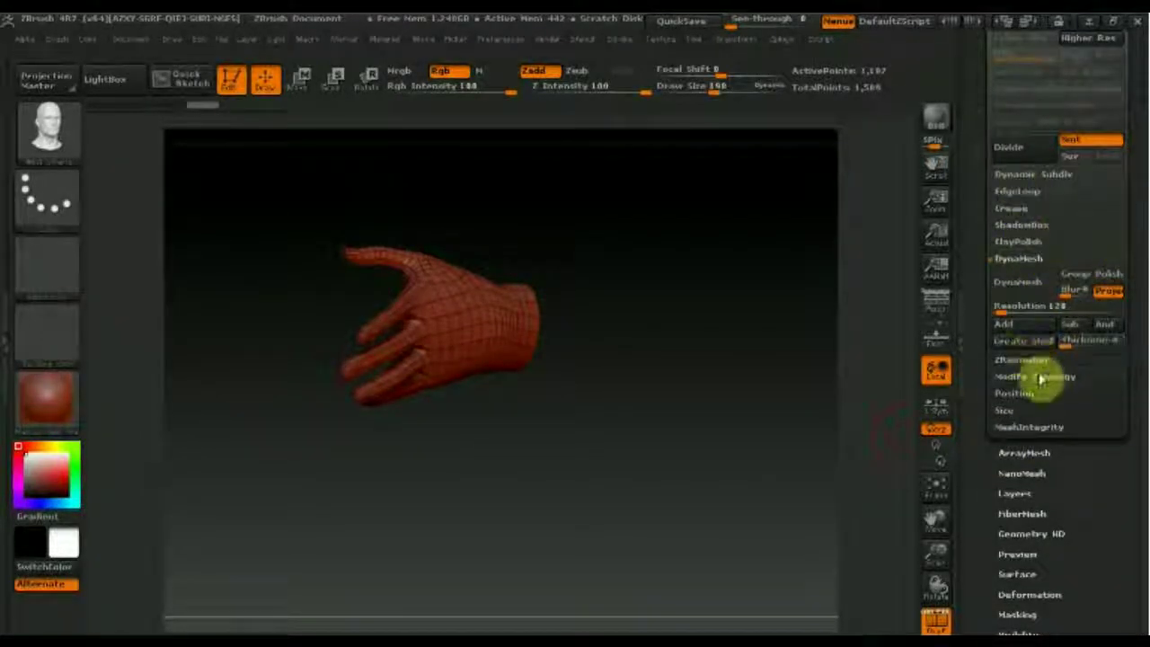
pyautogui.click(1038, 378)
pyautogui.click(1006, 359)
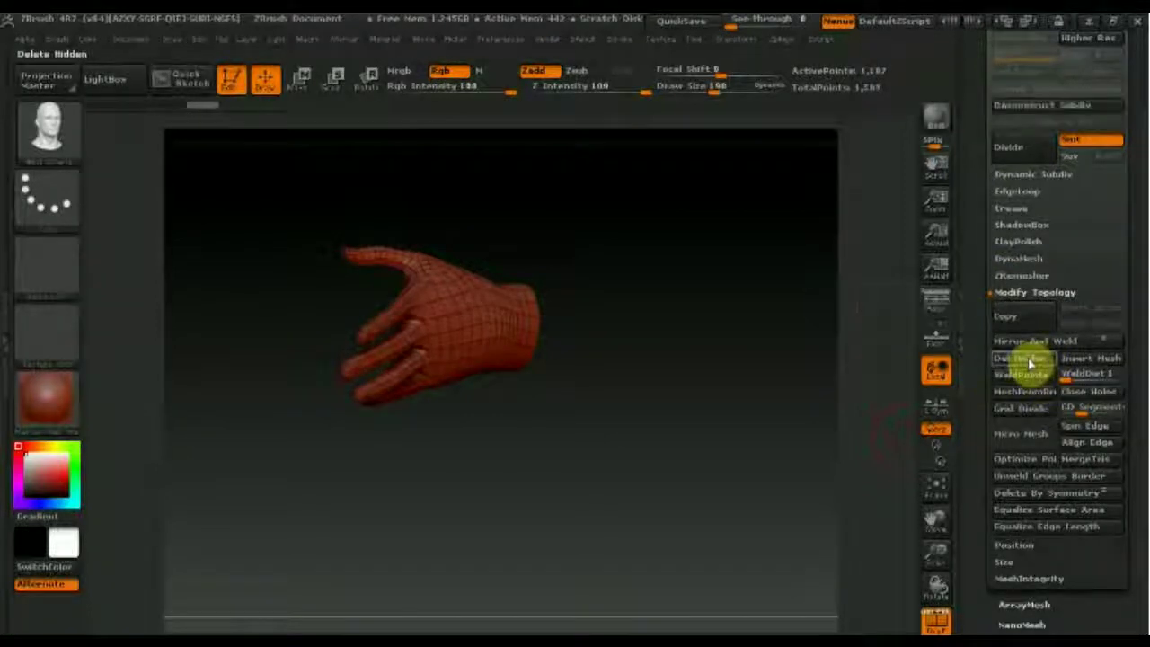
pyautogui.moveTo(769, 414); pyautogui.dragTo(627, 290)
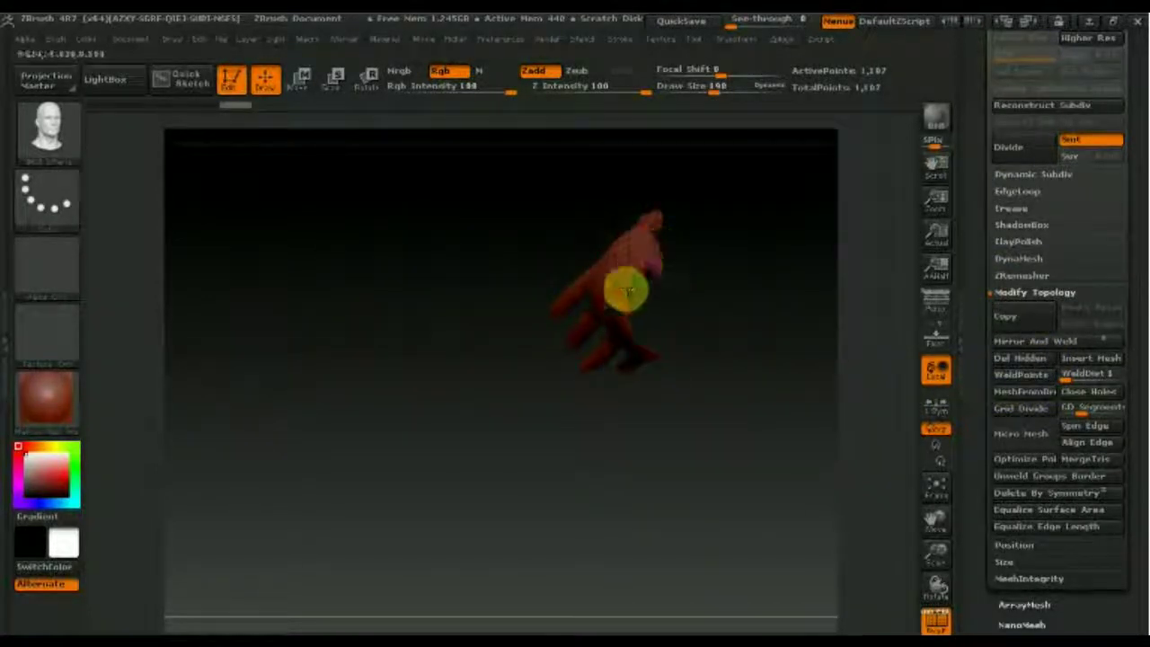
pyautogui.click(1098, 398)
# Step: Check the capped wrist, mask near the finger bases, and turn off PolyF
pyautogui.moveTo(686, 449); pyautogui.dragTo(722, 470)
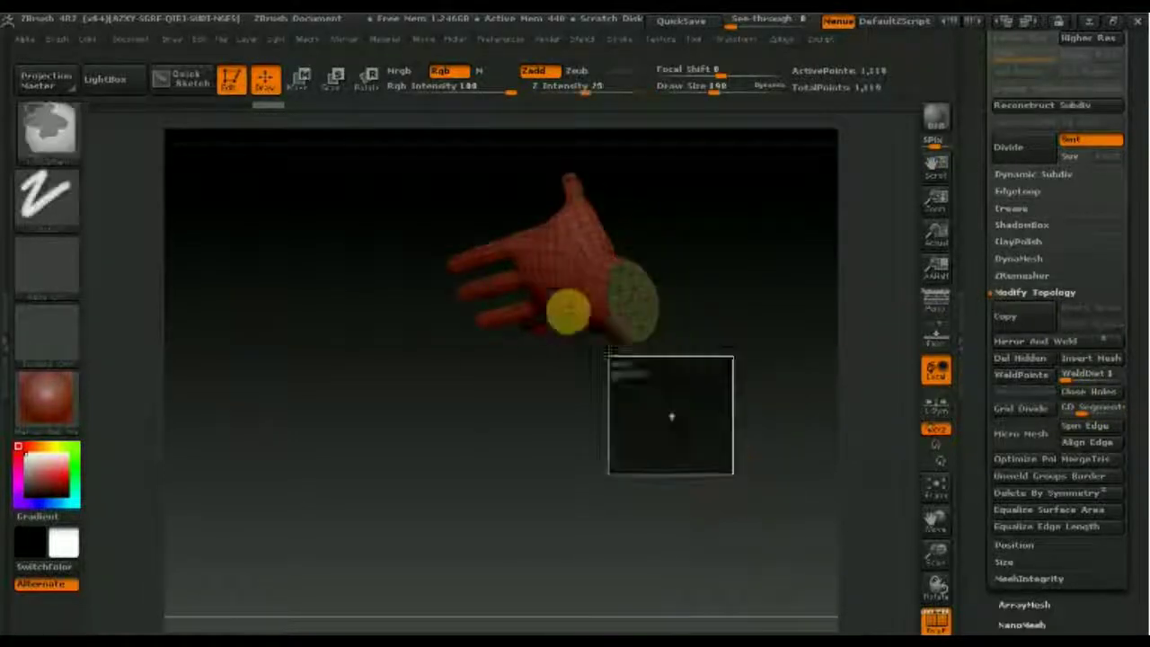
pyautogui.keyDown('ctrl'); pyautogui.keyDown('shift'); pyautogui.moveTo(608, 352); pyautogui.dragTo(409, 184); pyautogui.keyUp('shift'); pyautogui.keyUp('ctrl')
pyautogui.keyDown('ctrl'); pyautogui.keyDown('shift'); pyautogui.click(459, 430); pyautogui.keyUp('shift'); pyautogui.keyUp('ctrl')
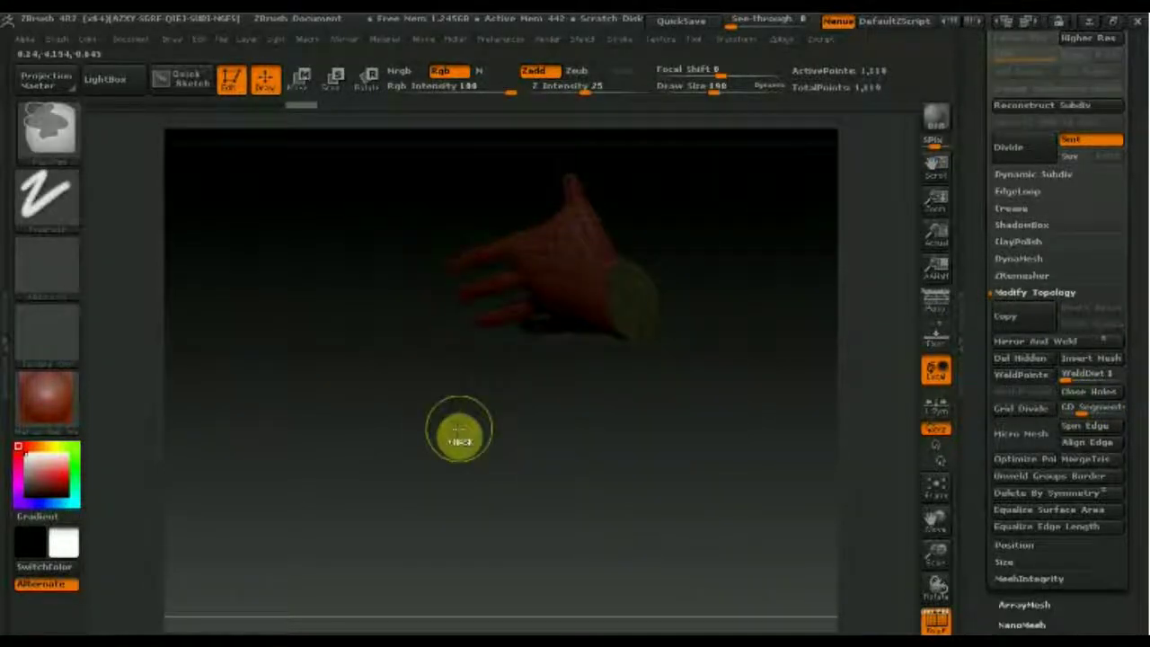
pyautogui.moveTo(623, 467); pyautogui.dragTo(679, 392)
pyautogui.moveTo(670, 465)
pyautogui.mouseDown()
pyautogui.moveTo(668, 524)
pyautogui.moveTo(611, 477)
pyautogui.moveTo(701, 504)
pyautogui.moveTo(254, 308)
pyautogui.mouseUp()
pyautogui.moveTo(240, 260)
pyautogui.keyDown('ctrl'); pyautogui.mouseDown()
pyautogui.moveTo(286, 313)
pyautogui.moveTo(475, 314)
pyautogui.moveTo(513, 418)
pyautogui.moveTo(518, 408)
pyautogui.moveTo(585, 467)
pyautogui.mouseUp(); pyautogui.keyUp('ctrl')
pyautogui.click(935, 618)
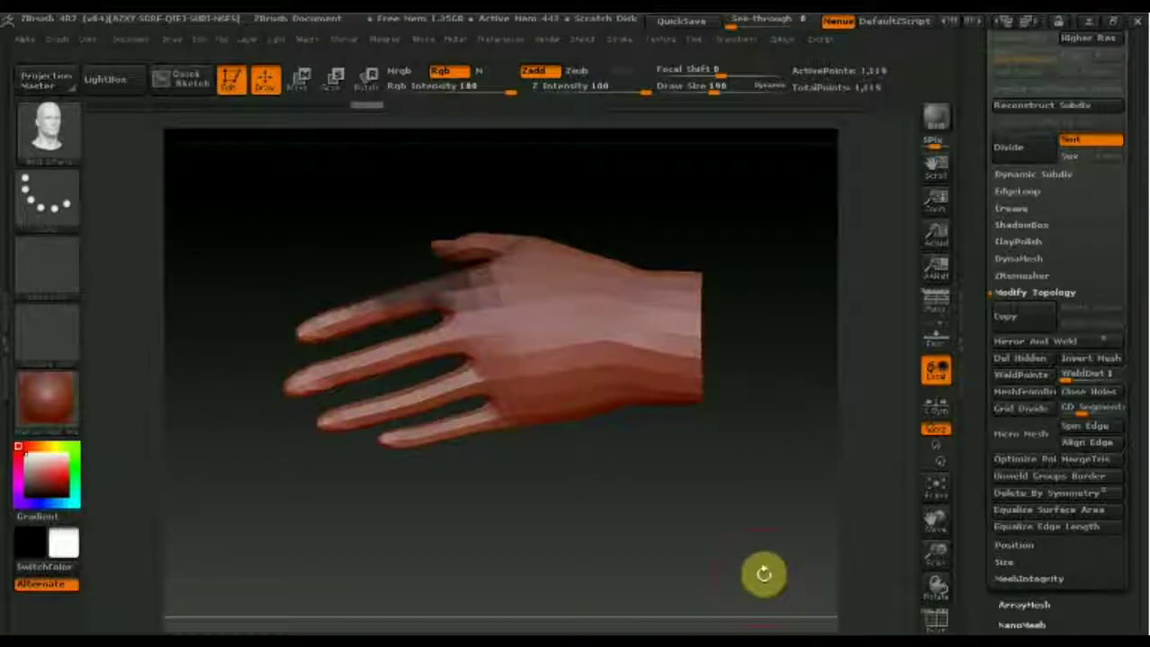
# Step: Subdivide the hand with Ctrl+D, then Del Lower, leaving a smooth 4,517-point hand
pyautogui.press('ctrl')
pyautogui.hotkey('ctrl', 'd')
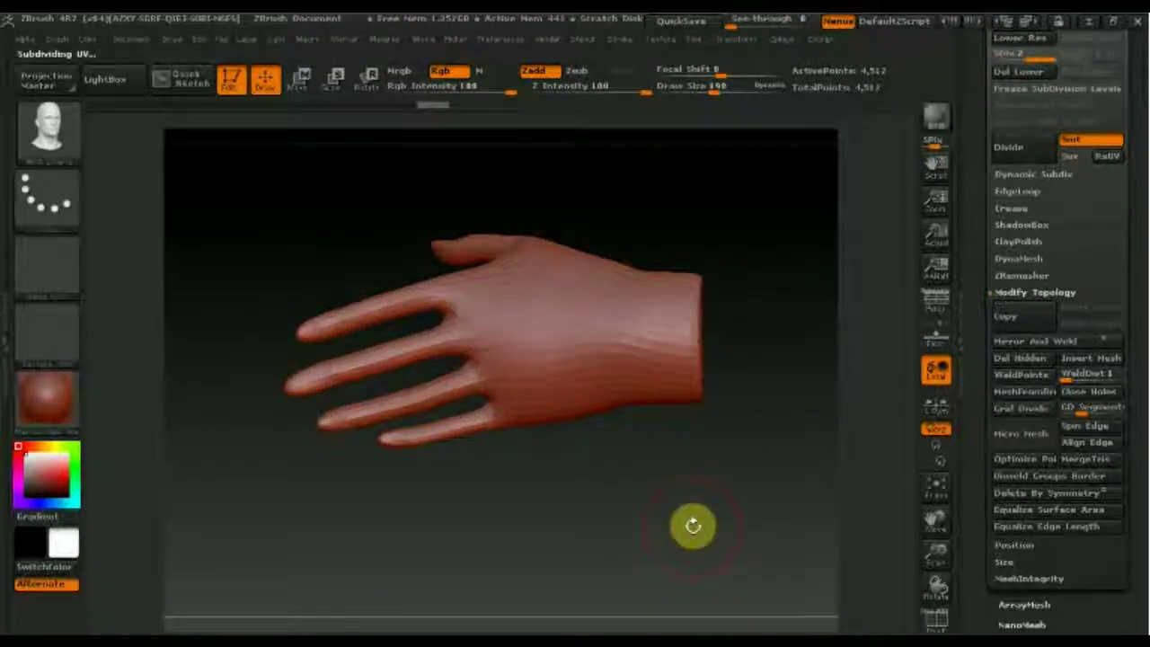
pyautogui.moveTo(585, 423)
pyautogui.mouseDown()
pyautogui.moveTo(706, 501)
pyautogui.moveTo(586, 375)
pyautogui.moveTo(637, 493)
pyautogui.moveTo(589, 450)
pyautogui.mouseUp()
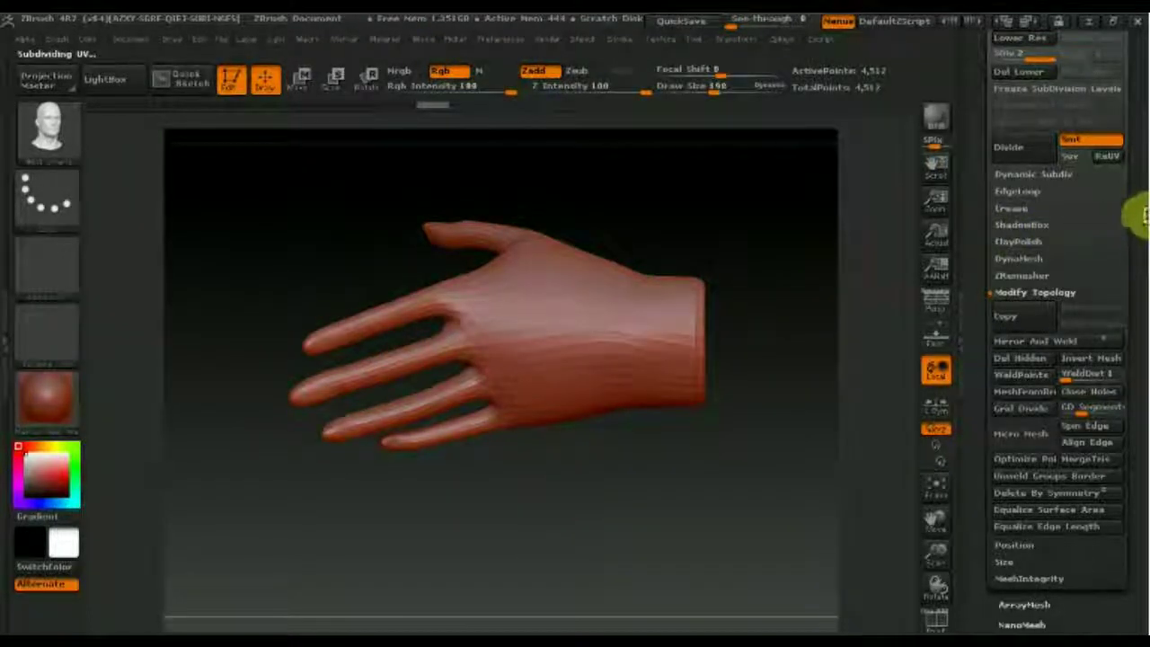
pyautogui.scroll(2, 1140, 235)
pyautogui.scroll(3, 1123, 261)
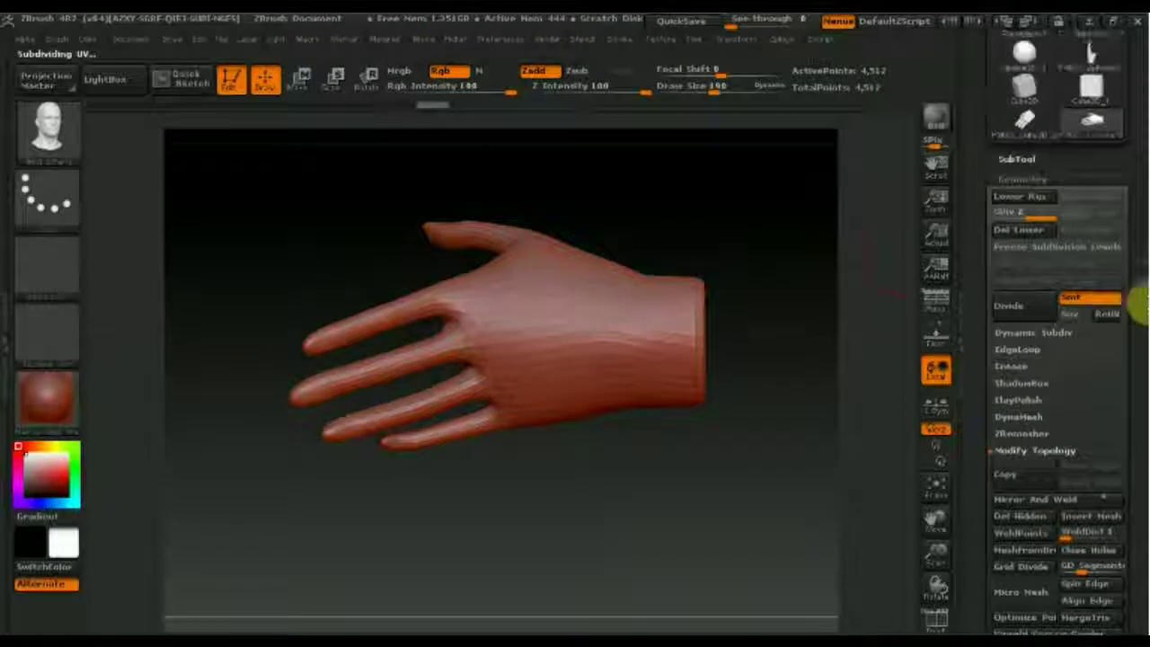
pyautogui.click(1025, 230)
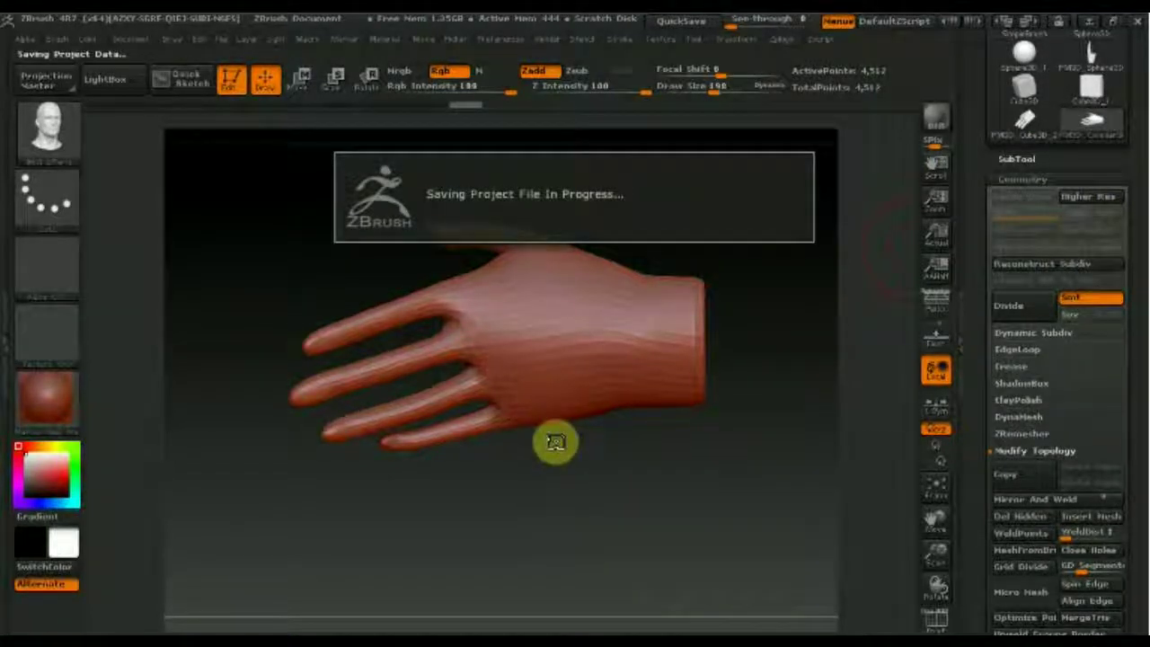
pyautogui.moveTo(620, 512)
pyautogui.mouseDown()
pyautogui.moveTo(594, 569)
pyautogui.moveTo(686, 496)
pyautogui.moveTo(745, 480)
pyautogui.moveTo(615, 506)
pyautogui.moveTo(629, 518)
pyautogui.moveTo(603, 526)
pyautogui.moveTo(641, 477)
pyautogui.moveTo(607, 465)
pyautogui.moveTo(627, 488)
pyautogui.moveTo(806, 393)
pyautogui.moveTo(689, 442)
pyautogui.moveTo(688, 478)
pyautogui.moveTo(652, 457)
pyautogui.moveTo(655, 423)
pyautogui.moveTo(683, 378)
pyautogui.mouseUp()
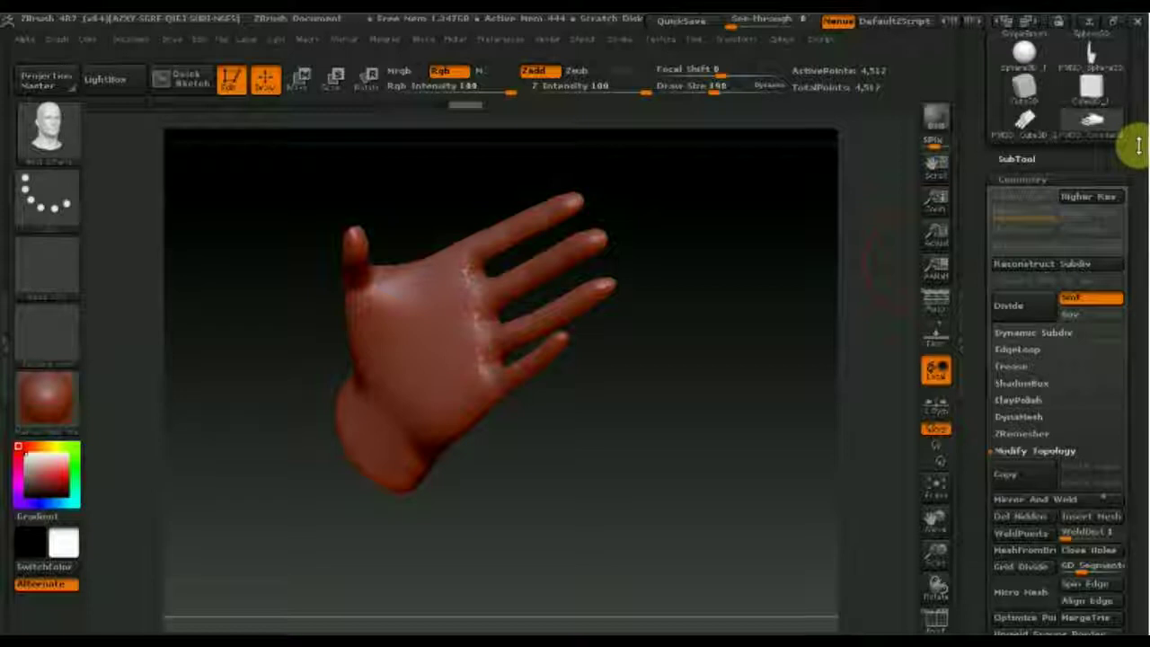
pyautogui.moveTo(1138, 171); pyautogui.dragTo(1132, 270)
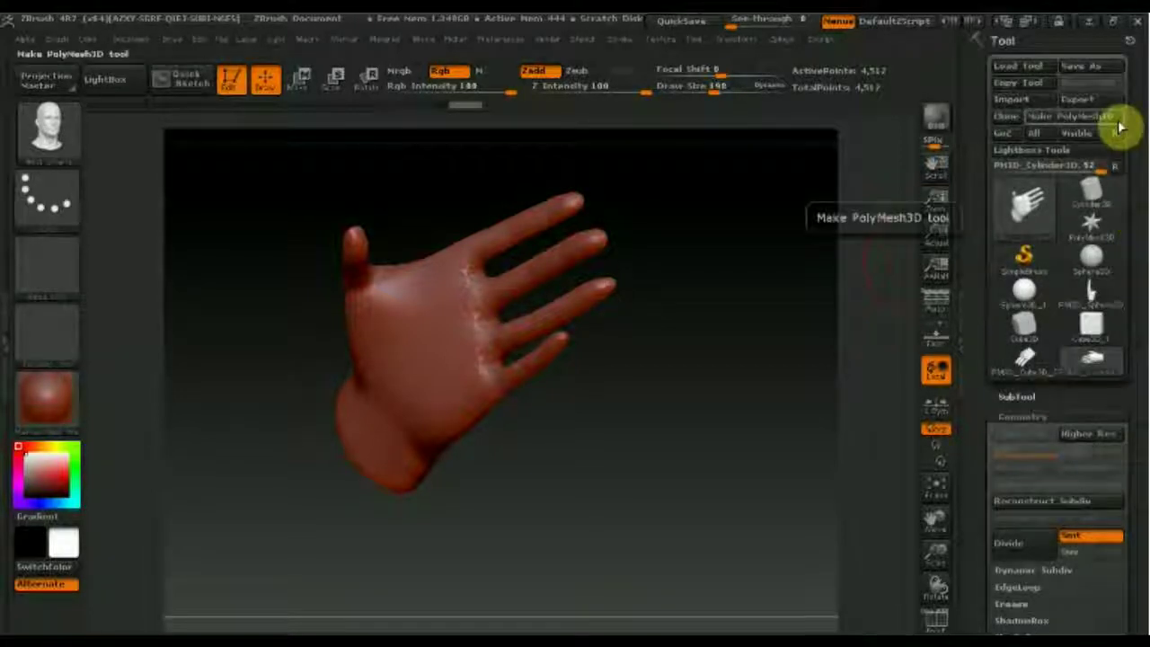